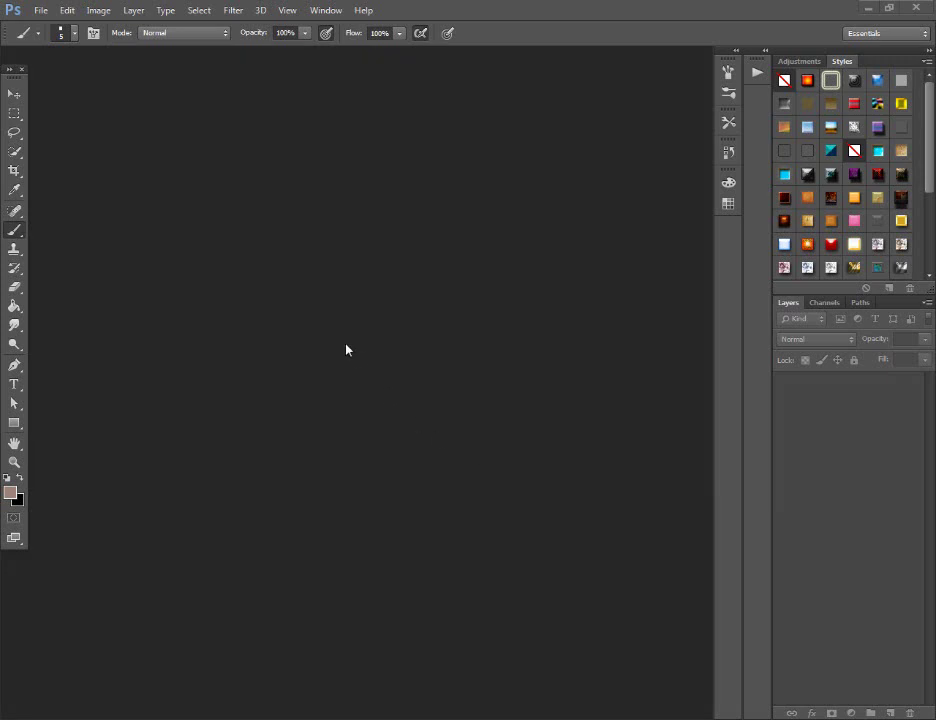
Create a new 960×720-pixel document named Castle and keep the canvas uncropped
left_click(44, 13)
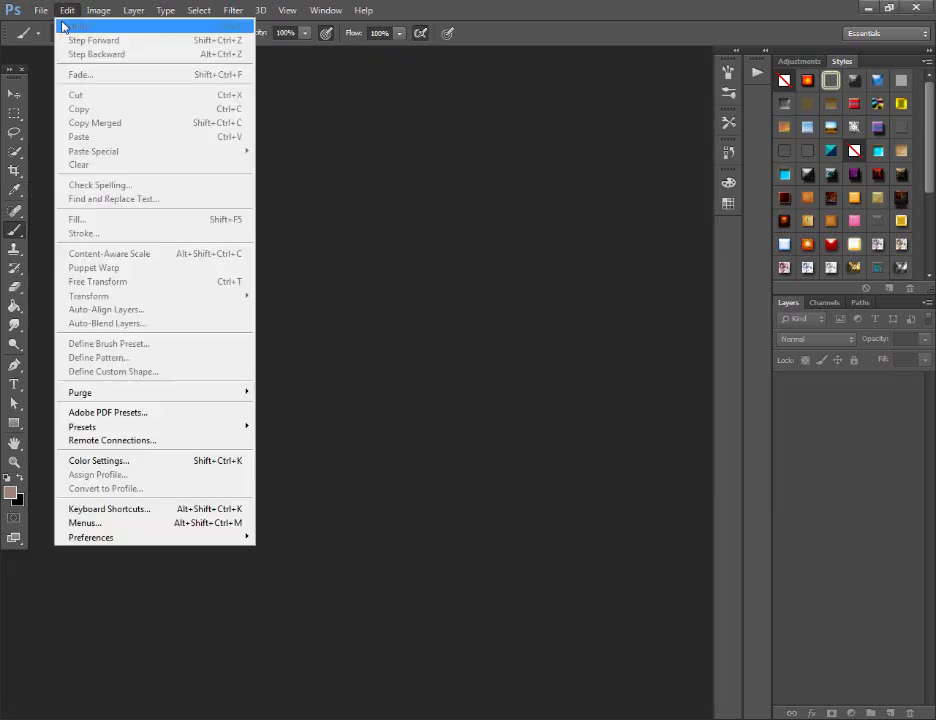
left_click(50, 25)
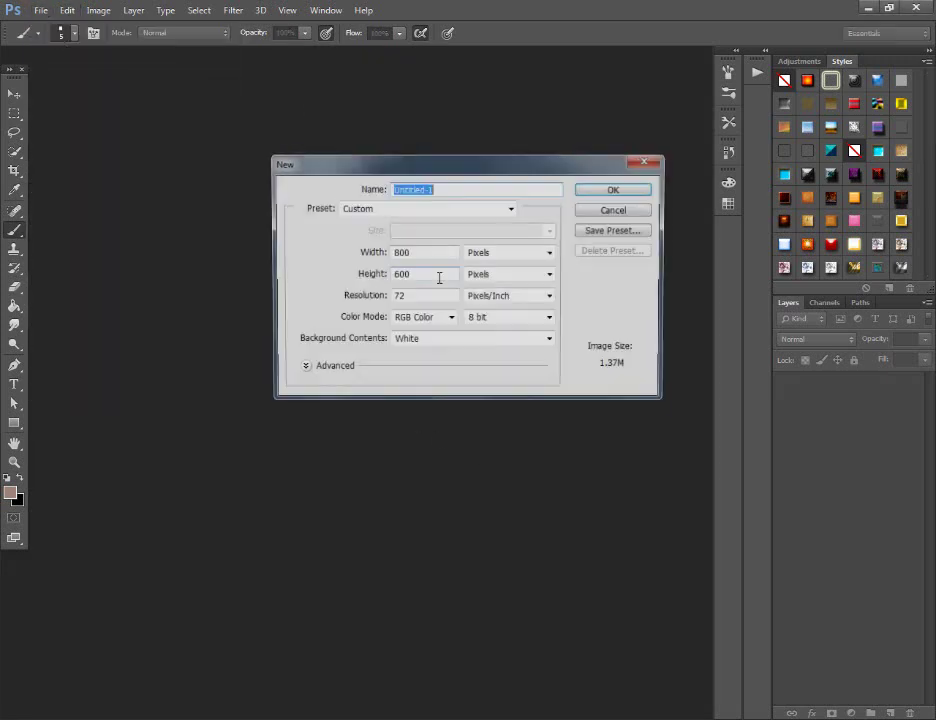
double_click(424, 253)
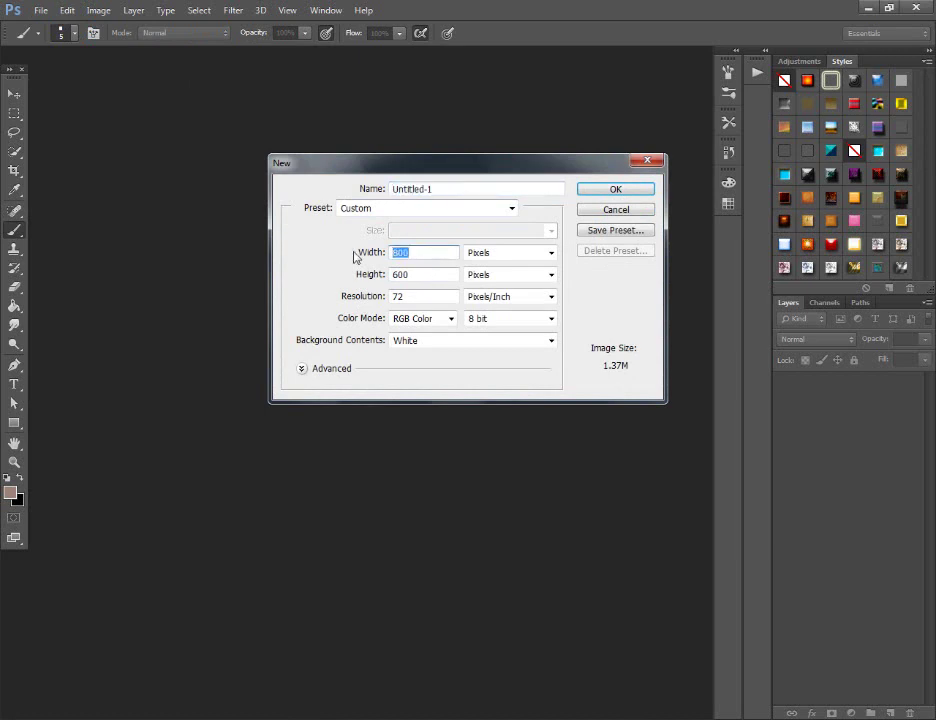
type("960")
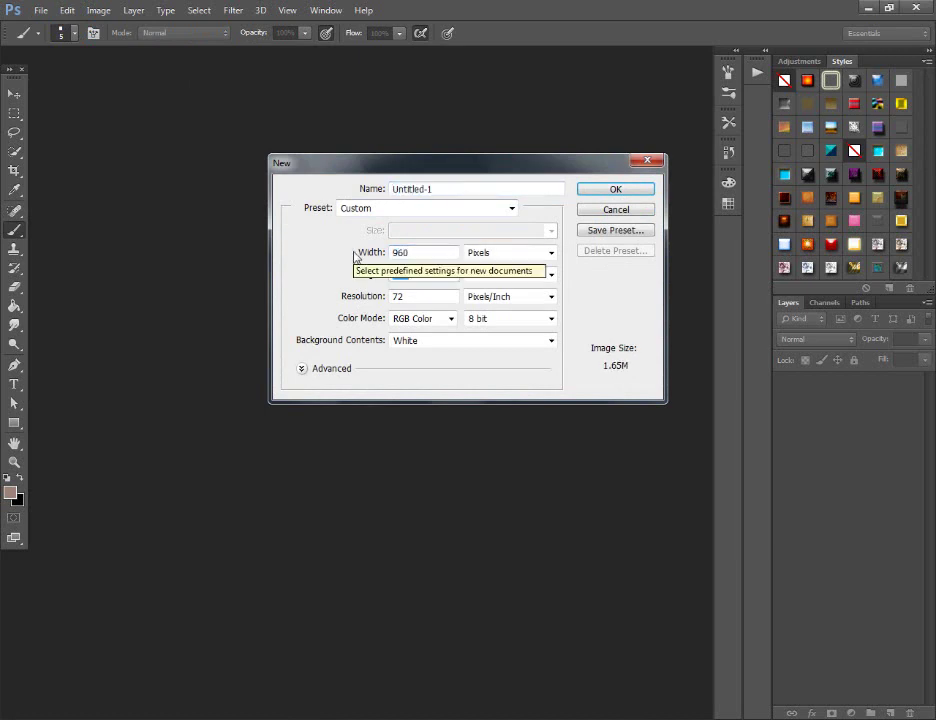
key("Tab")
type("720")
double_click(471, 190)
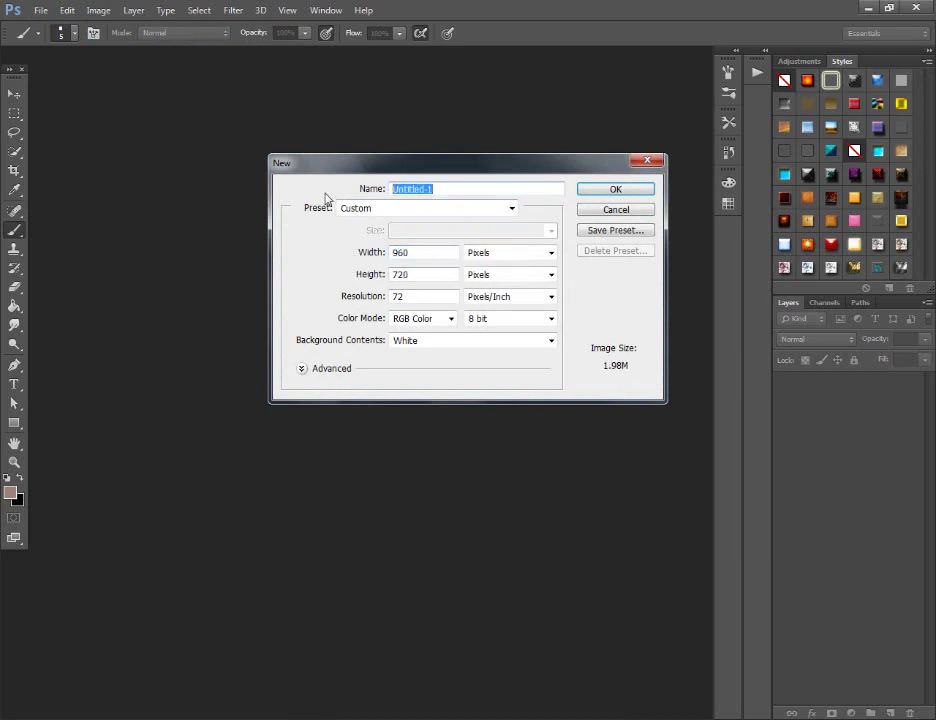
type("Castle")
key("Return")
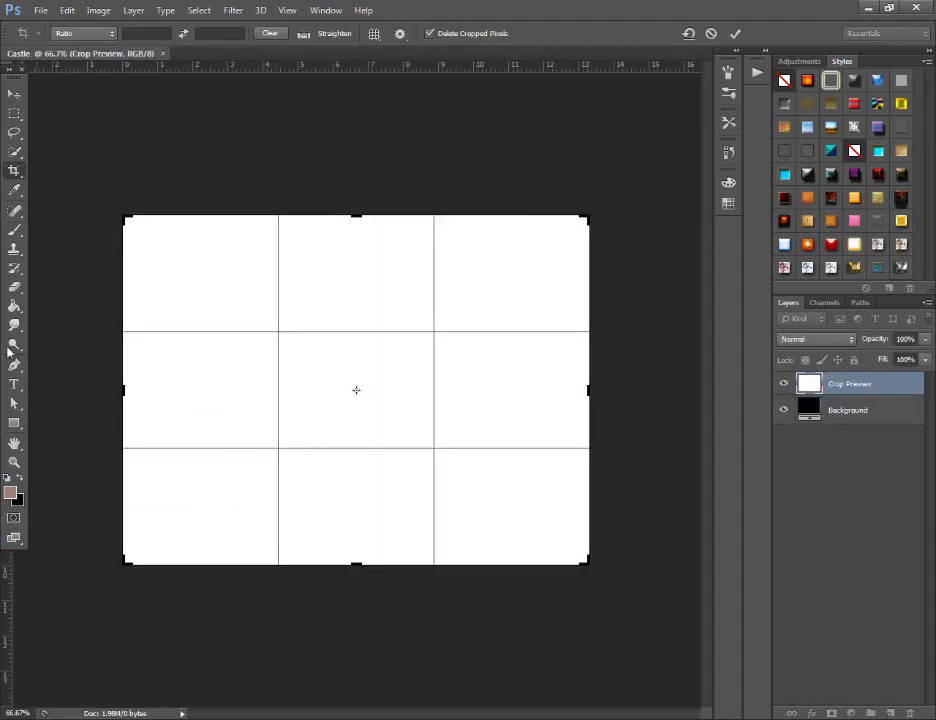
left_click(14, 93)
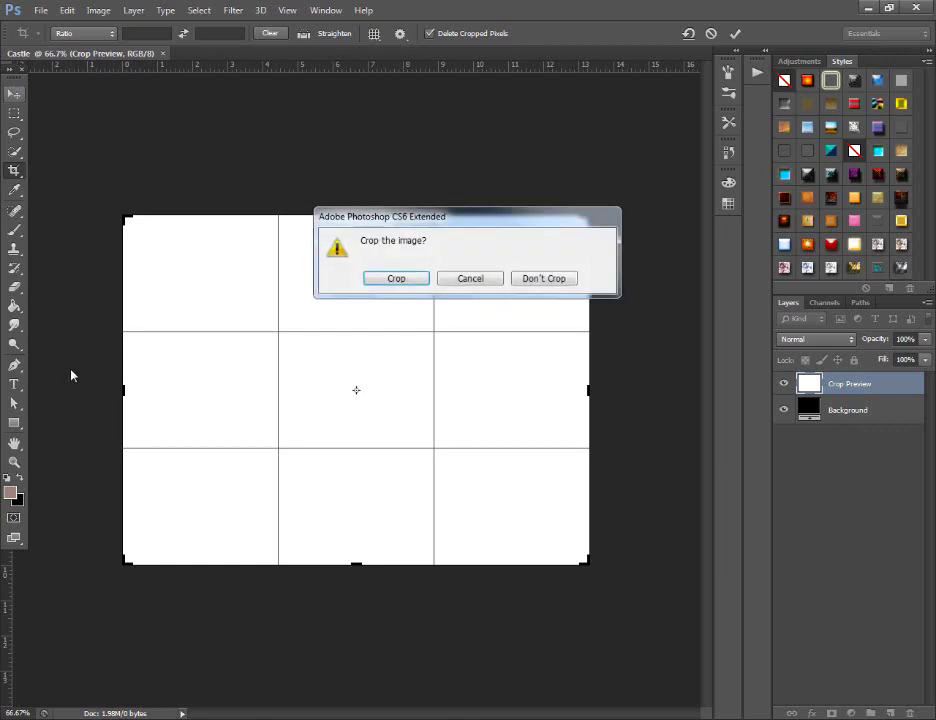
left_click(548, 278)
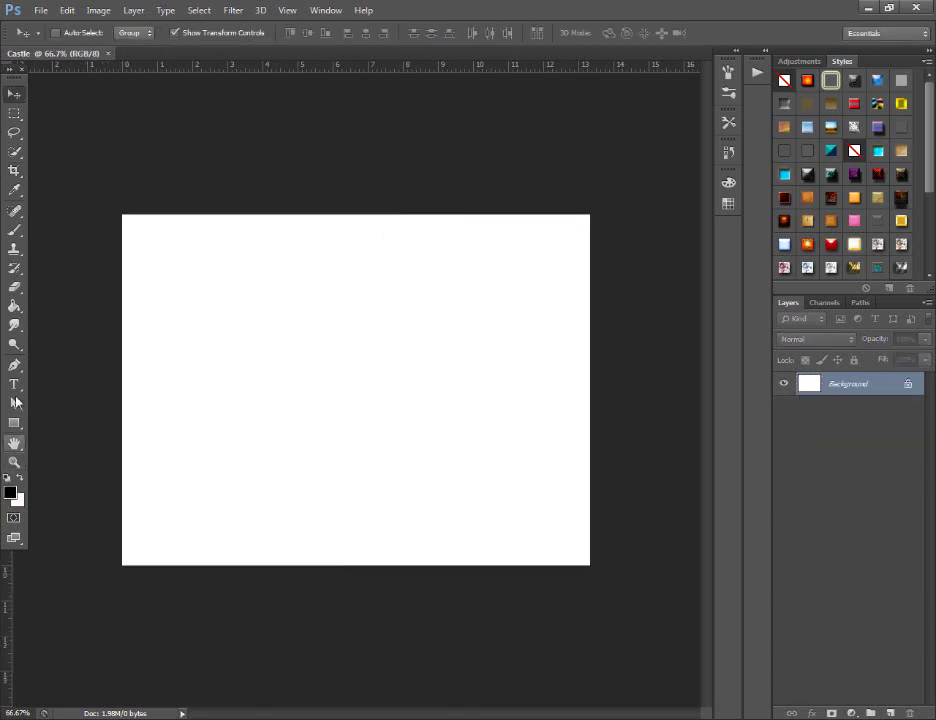
Add a new layer and choose a bristle brush tip, undoing the test stroke
left_click(14, 229)
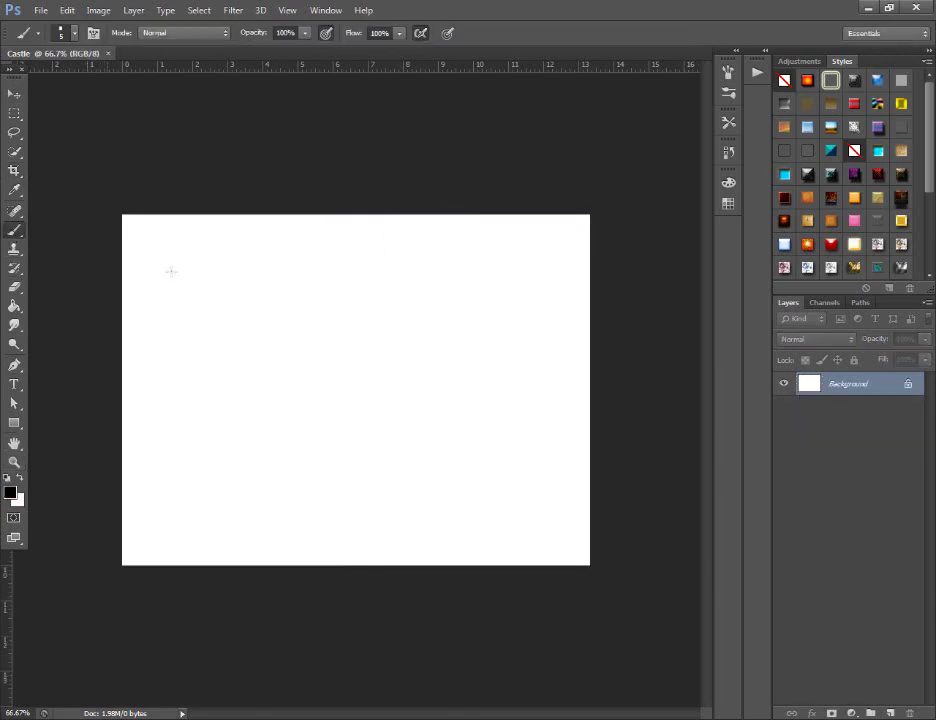
left_click(890, 713)
left_click(62, 35)
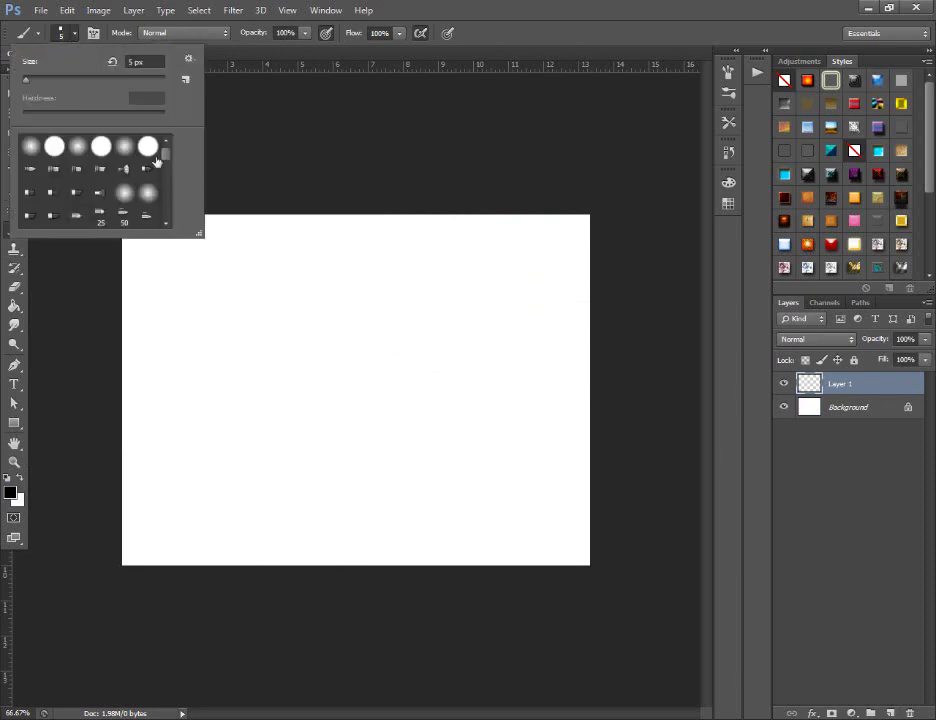
left_click(30, 169)
left_click(190, 392)
mouse_move(165, 387)
left_mouse_down()
mouse_move(240, 399)
mouse_move(254, 414)
left_mouse_up()
key("ctrl+alt+z")
key("ctrl+alt+z")
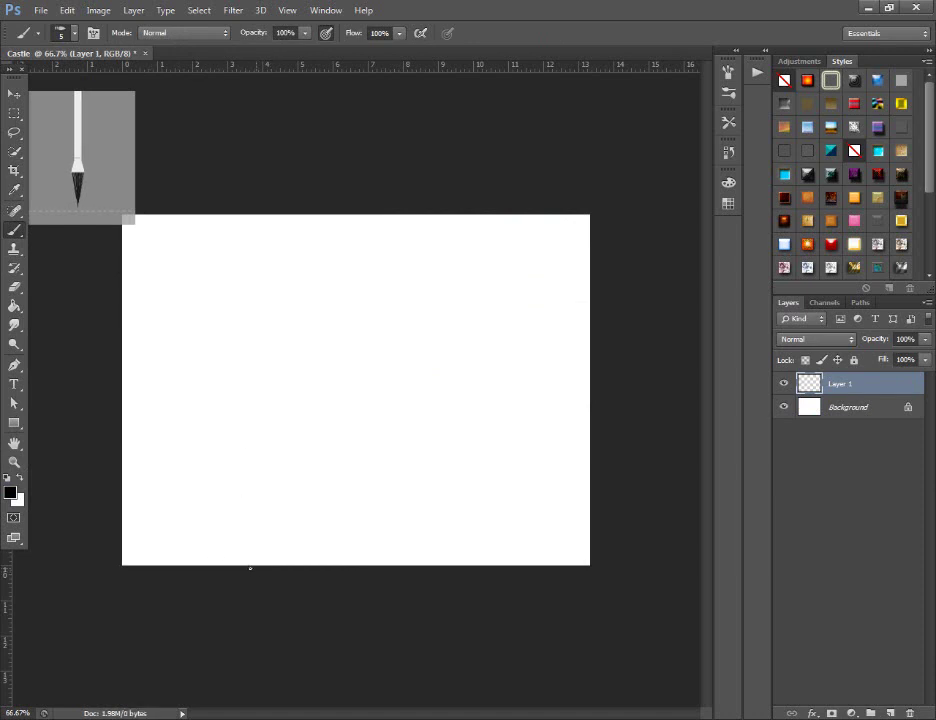
Draw the front turret wall and the tower's straight left and right sides
left_click_drag(237, 567, 258, 526)
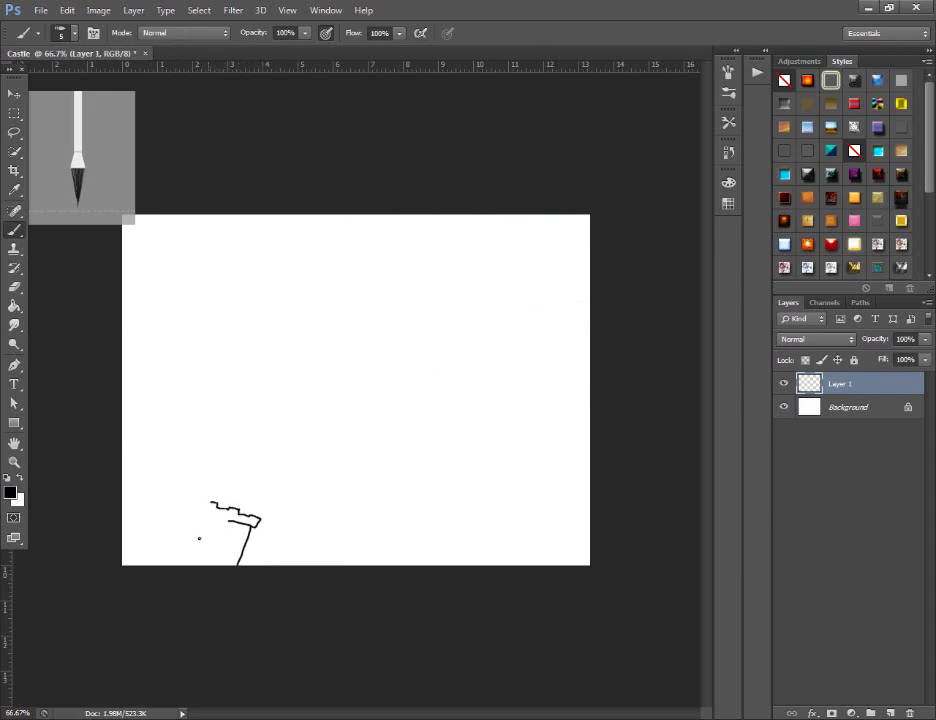
left_click(222, 421, "shift")
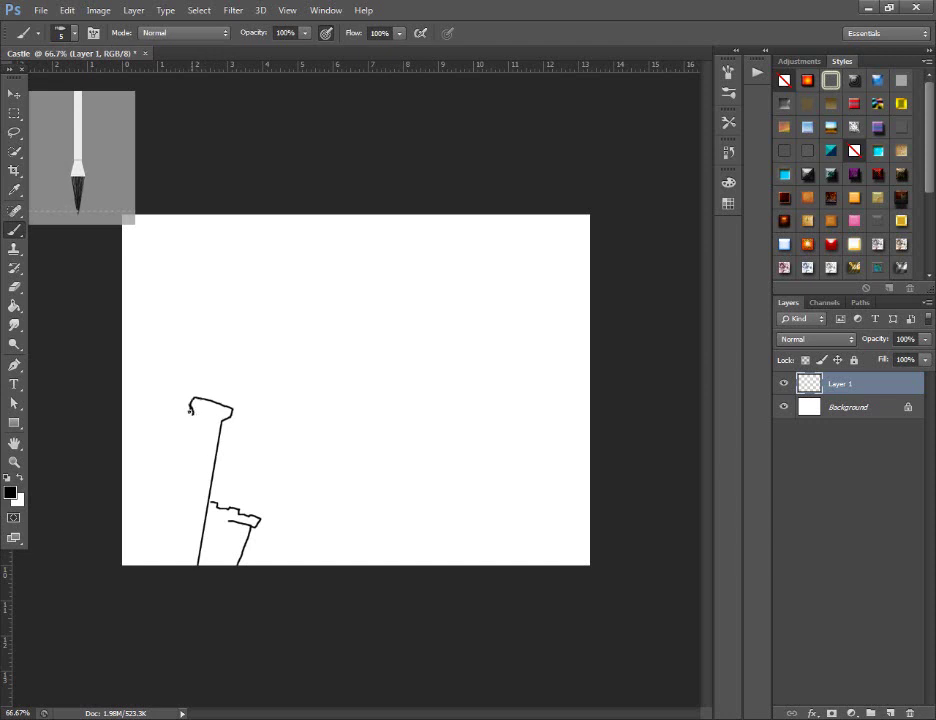
left_click(166, 568, "shift")
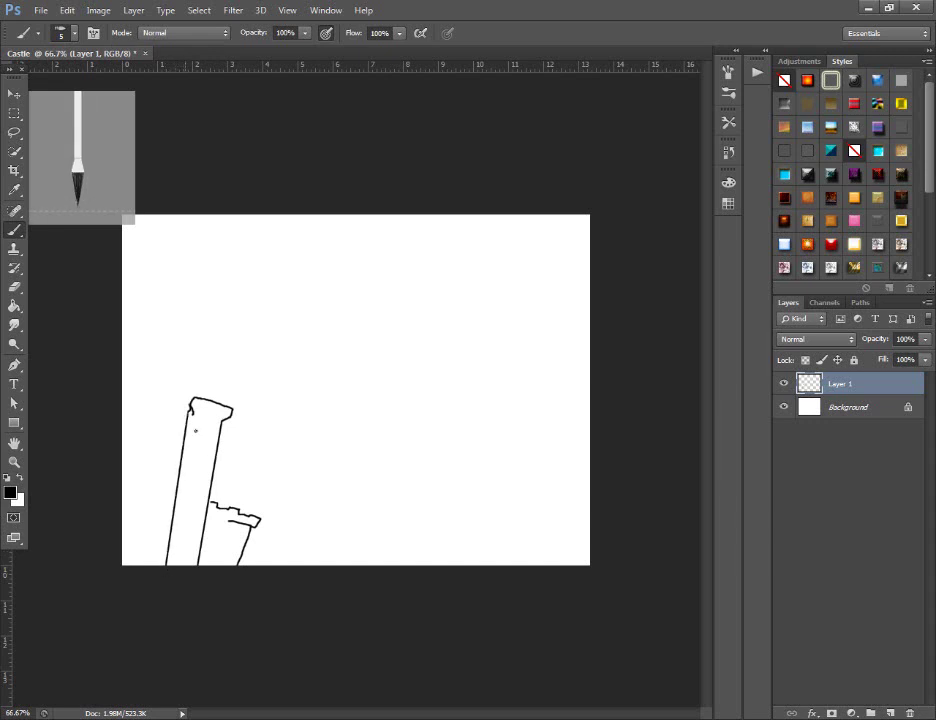
key("ctrl+z")
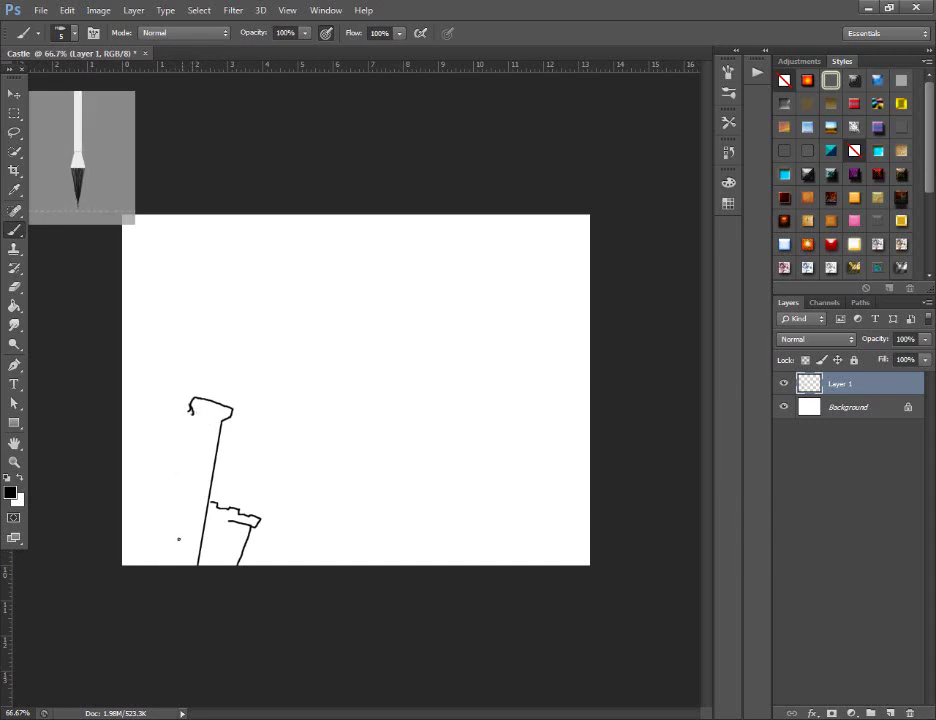
left_click(167, 587, "shift")
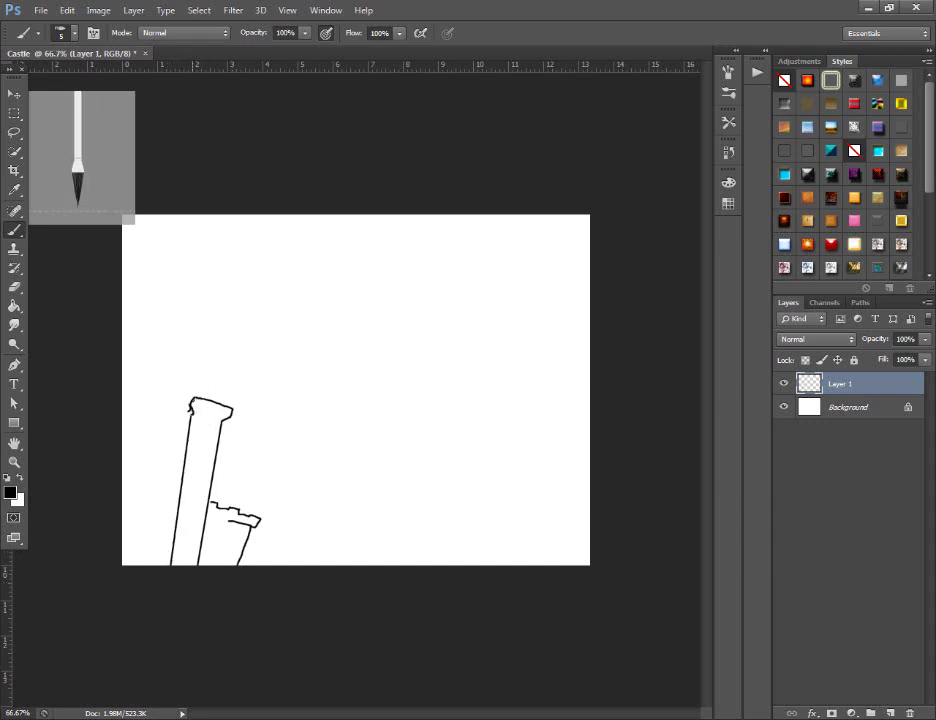
left_click(192, 394)
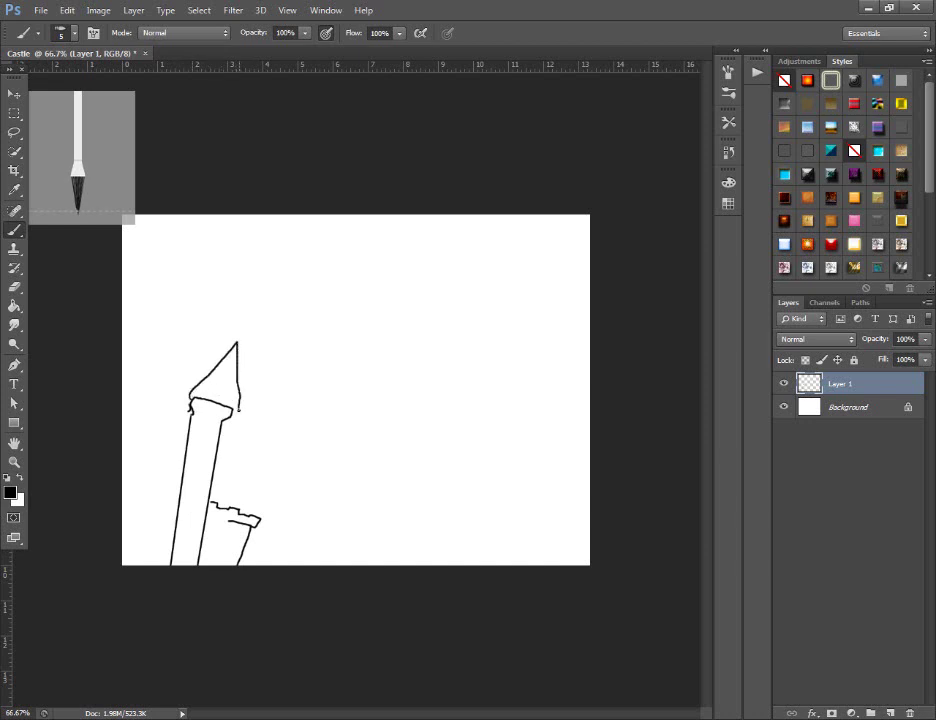
Draw the flagpole above the spire with a waving flag
left_click_drag(239, 331, 241, 317)
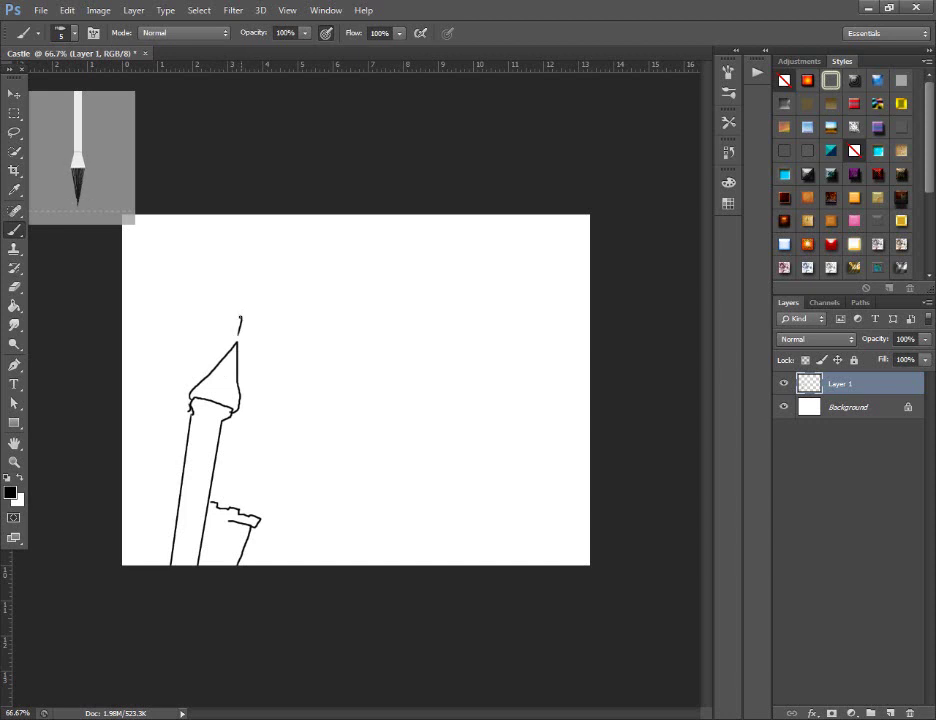
left_click(276, 317, "shift")
key("ctrl+z")
left_click_drag(240, 318, 276, 312)
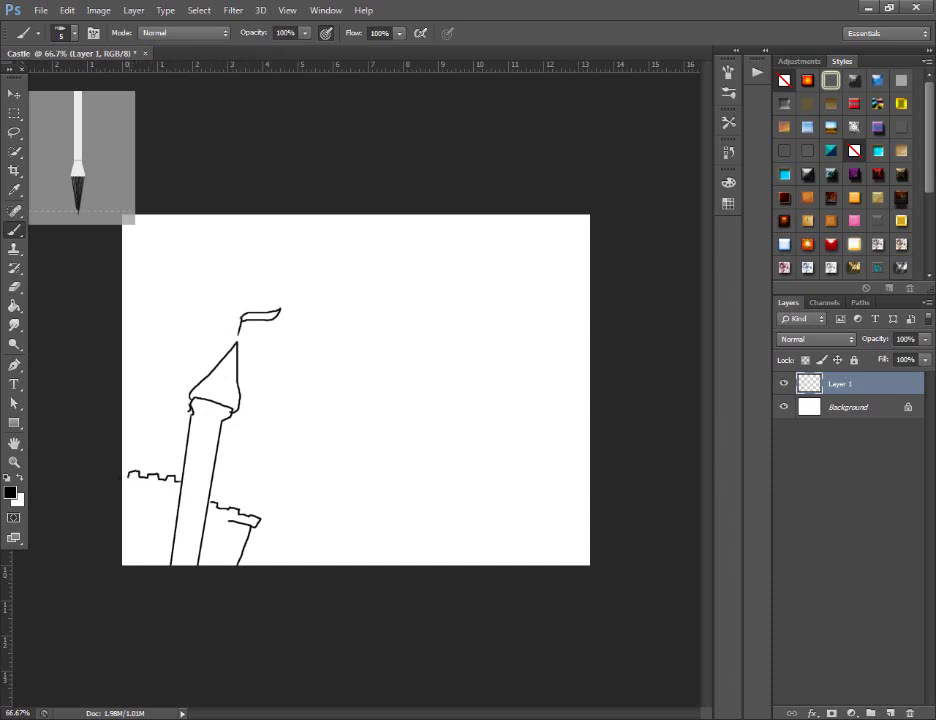
Sketch the left turret wall, a parapet band at the tower top, and tower windows
left_click_drag(155, 468, 154, 452)
left_click_drag(130, 411, 93, 412)
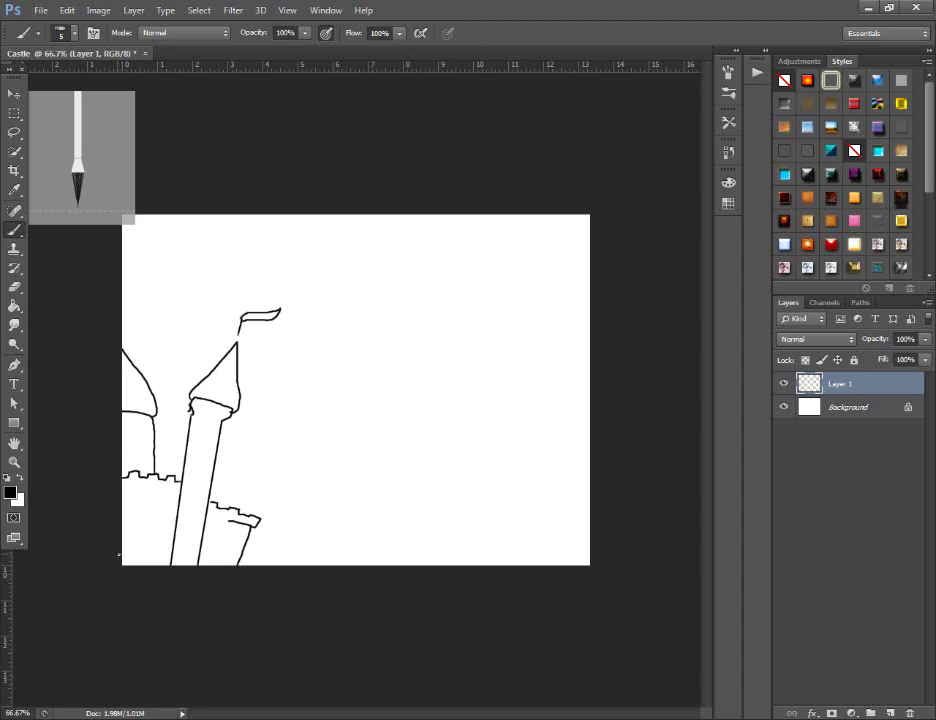
left_click_drag(119, 553, 137, 550)
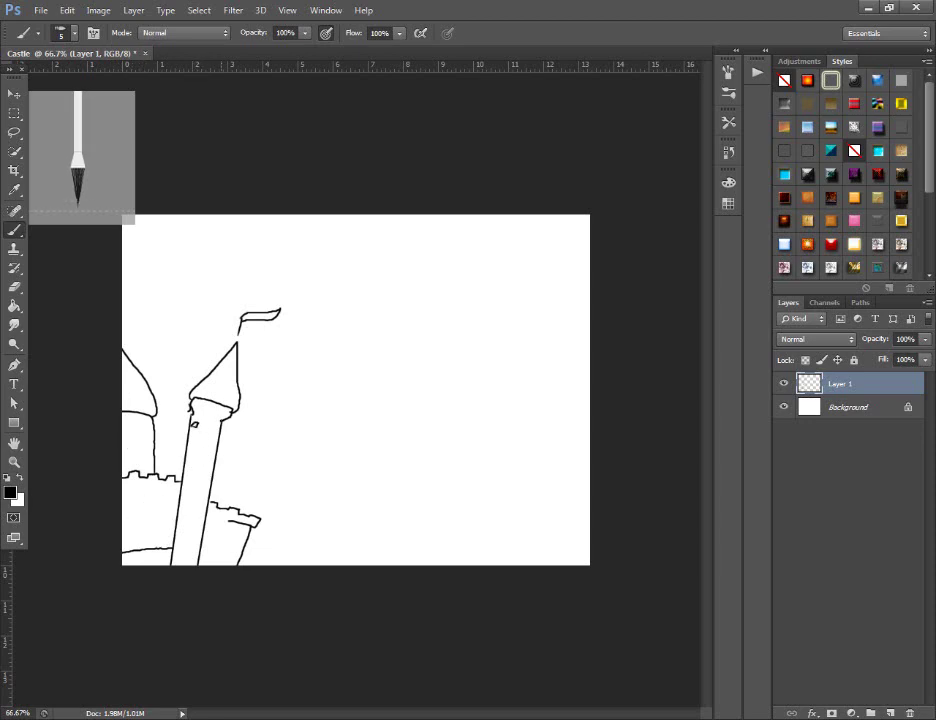
left_click_drag(193, 417, 229, 410)
left_click_drag(195, 448, 196, 449)
mouse_move(188, 505)
left_mouse_down()
mouse_move(195, 501)
mouse_move(186, 547)
mouse_move(234, 535)
left_mouse_up()
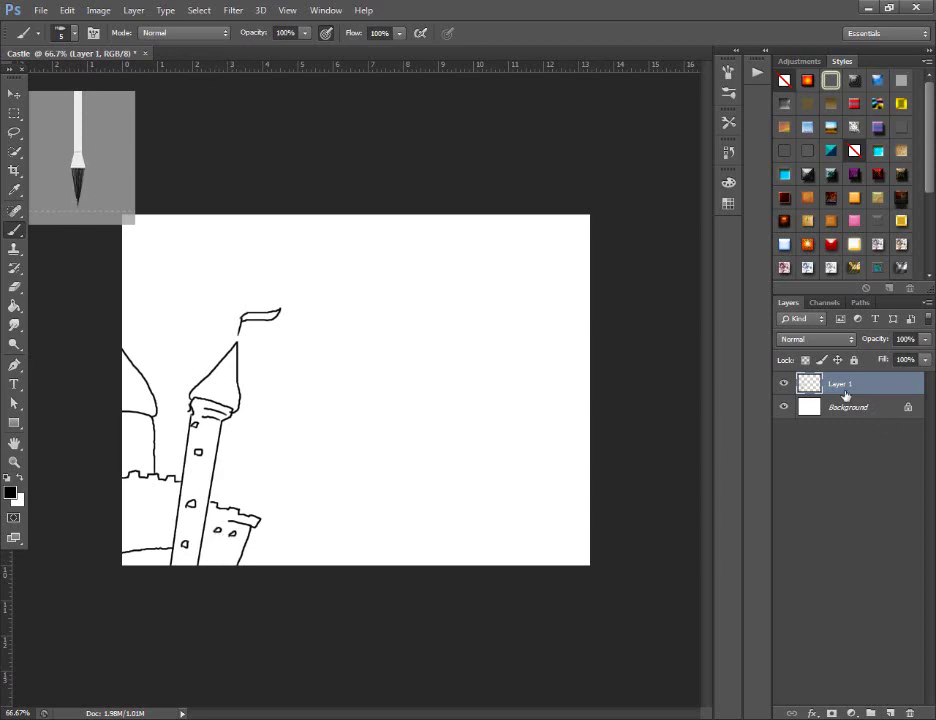
Rename Layer 1 to sketch and add a new empty layer above it
double_click(843, 384)
type("L")
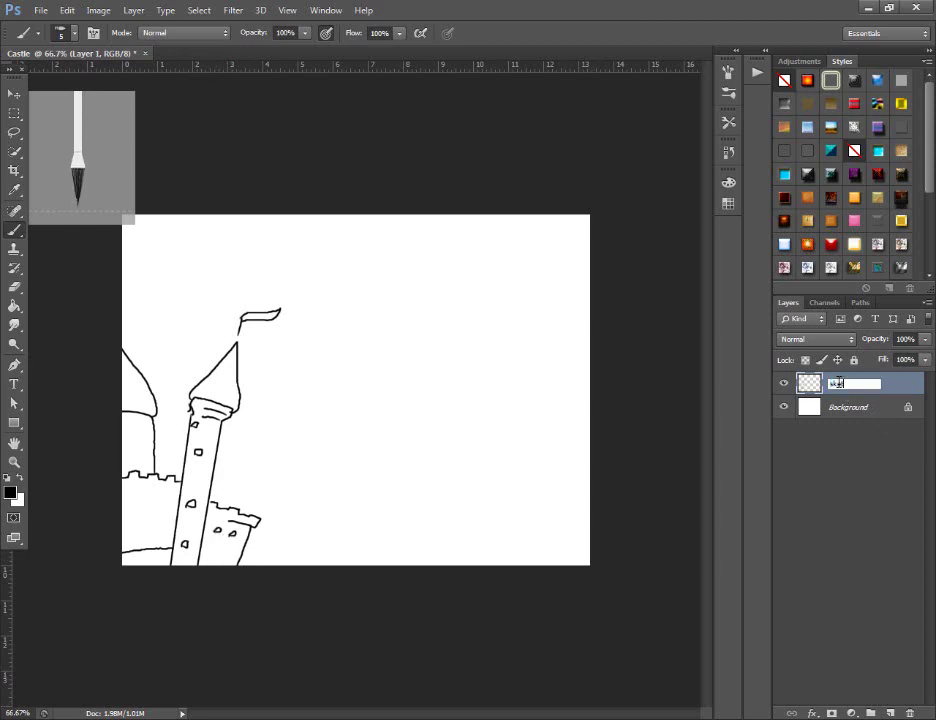
type("tch")
key("Return")
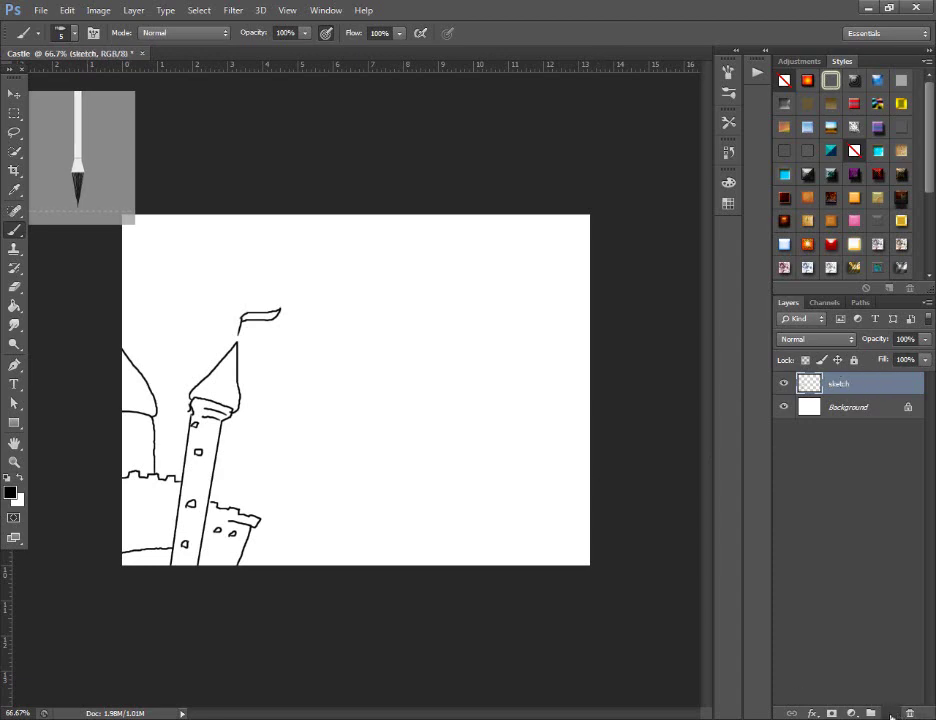
left_click(890, 713)
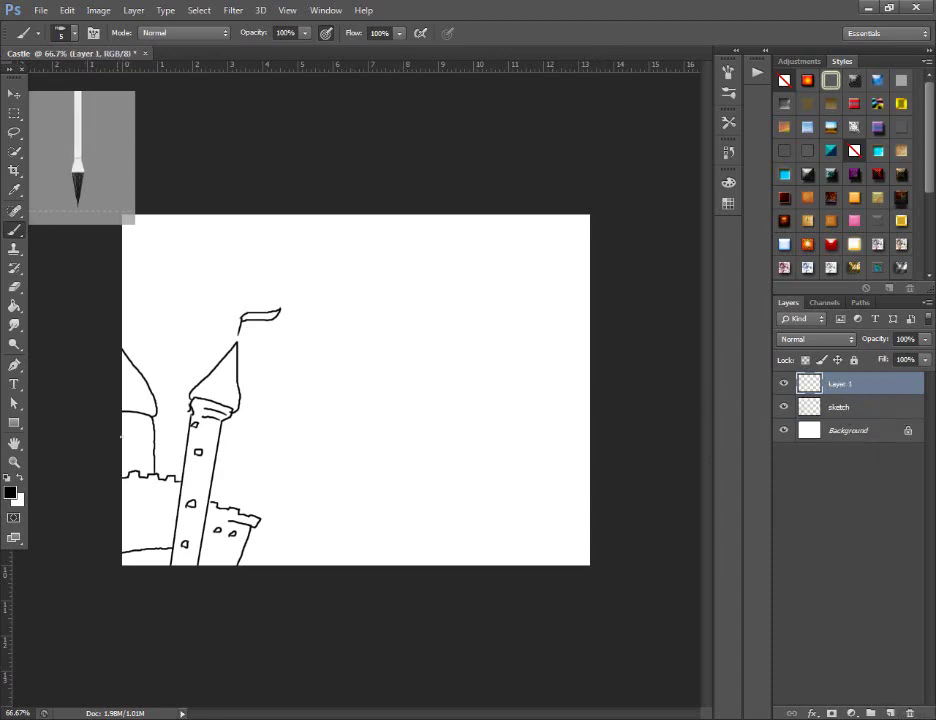
On the sketch layer, draw an arched window on the left turret and two wall windows
key("alt+bracketleft")
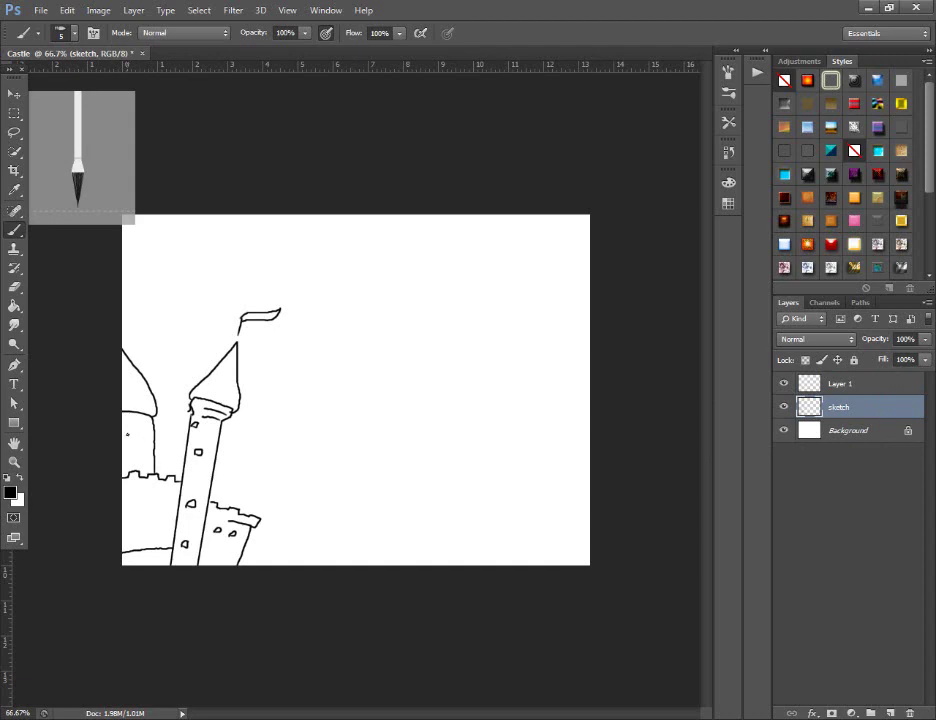
left_click_drag(127, 434, 132, 433)
left_click_drag(128, 499, 161, 497)
Name the new layer Lines
double_click(839, 384)
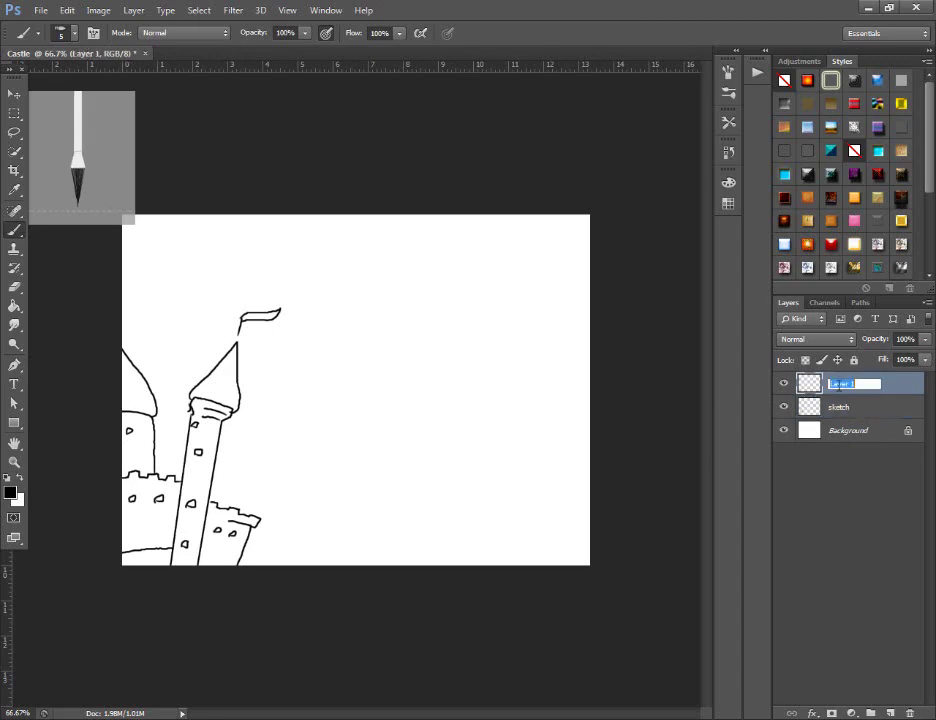
type("Lines")
key("Return")
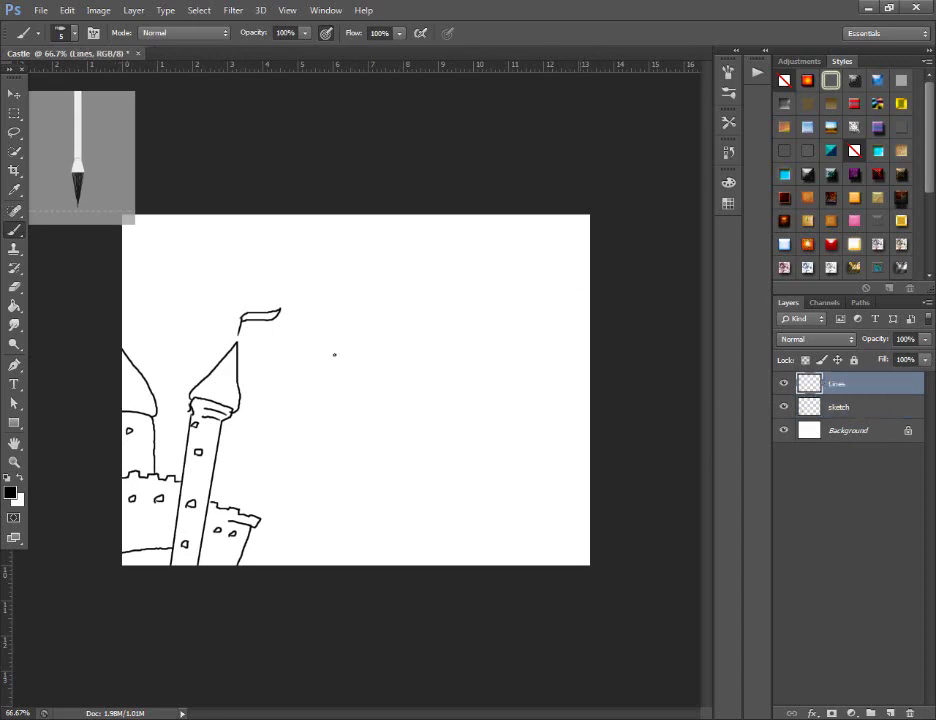
Set the foreground colour to dark greyish-red #463636
left_click(10, 492)
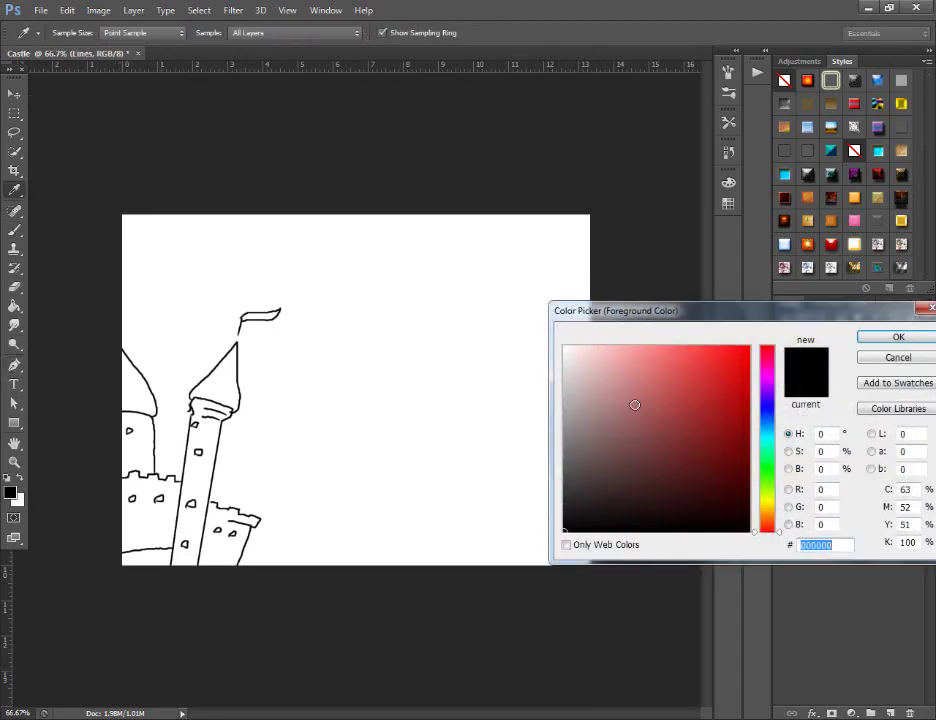
left_click_drag(592, 480, 619, 474)
key("p")
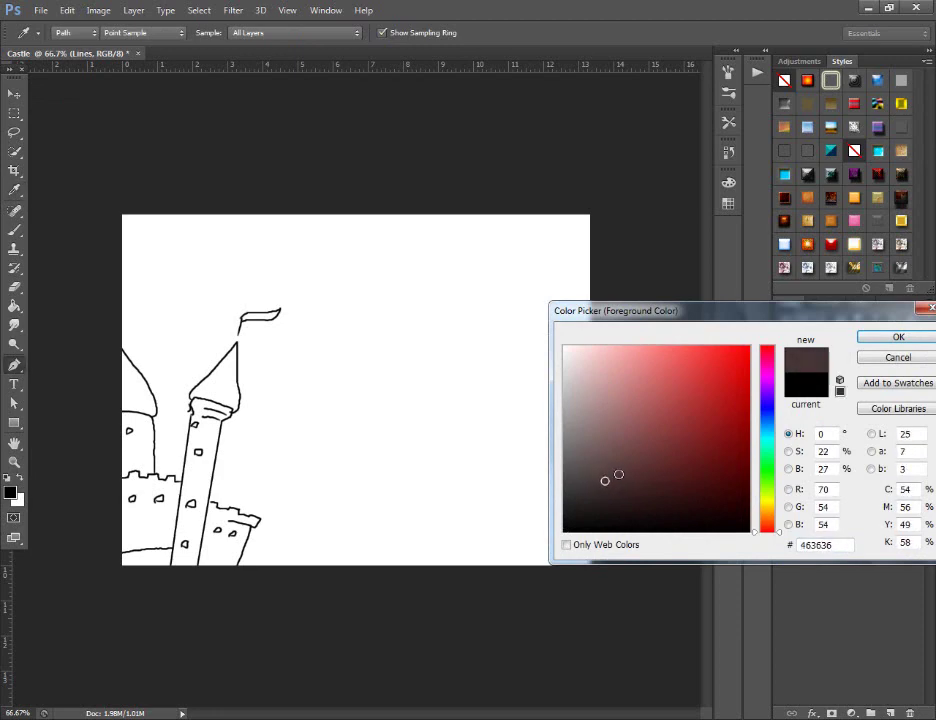
key("Return")
scroll(230, 553, "up", 2)
scroll(322, 675, "up", 1)
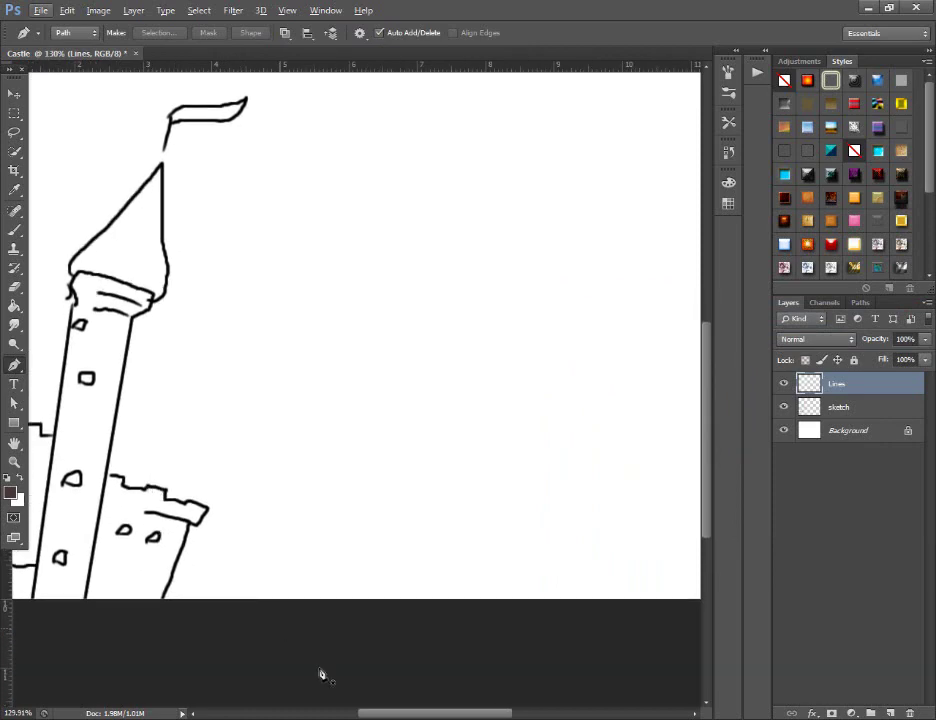
Move sketch above Lines, fade it to about 22% opacity, and select Lines
left_click_drag(390, 716, 354, 716)
left_click(842, 408)
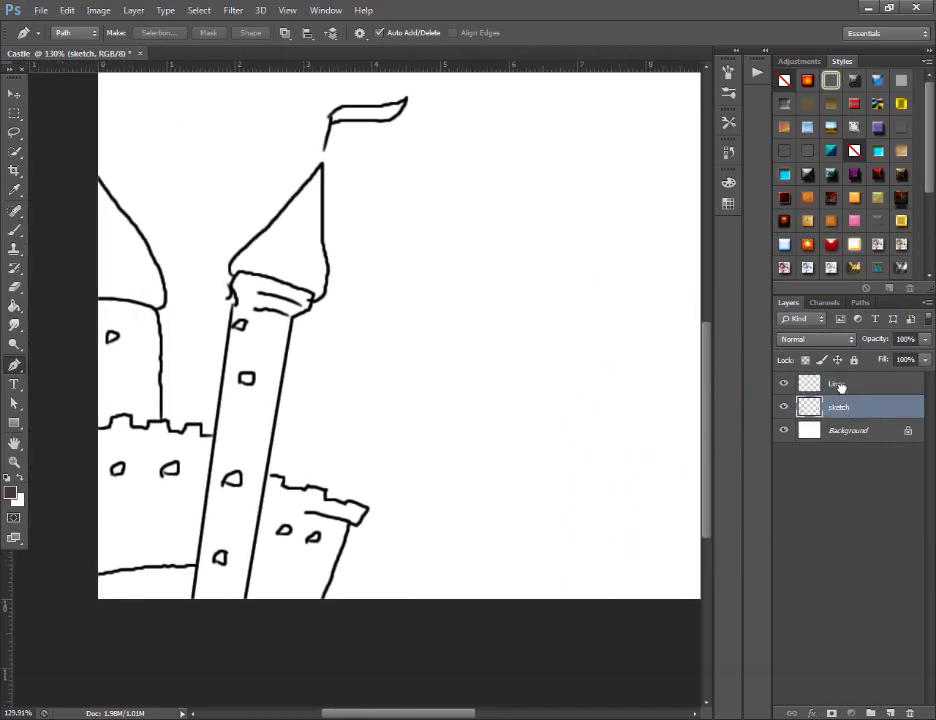
left_click_drag(840, 406, 846, 380)
left_click(925, 339)
left_click_drag(921, 356, 868, 358)
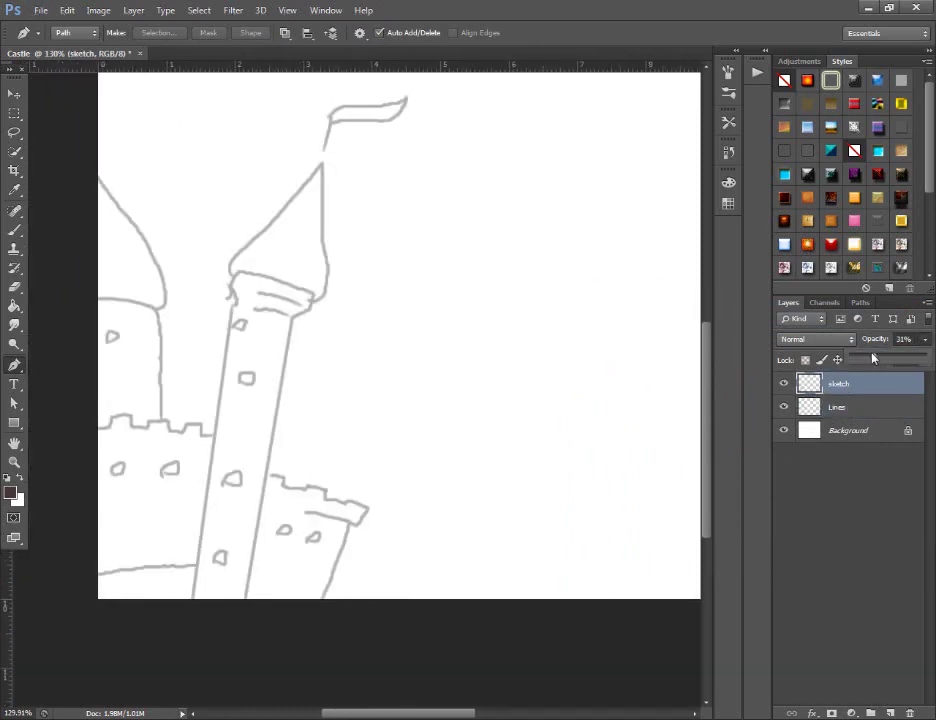
left_click(836, 407)
Trace a closed Pen path around the front turret wall
scroll(330, 598, "up", 1)
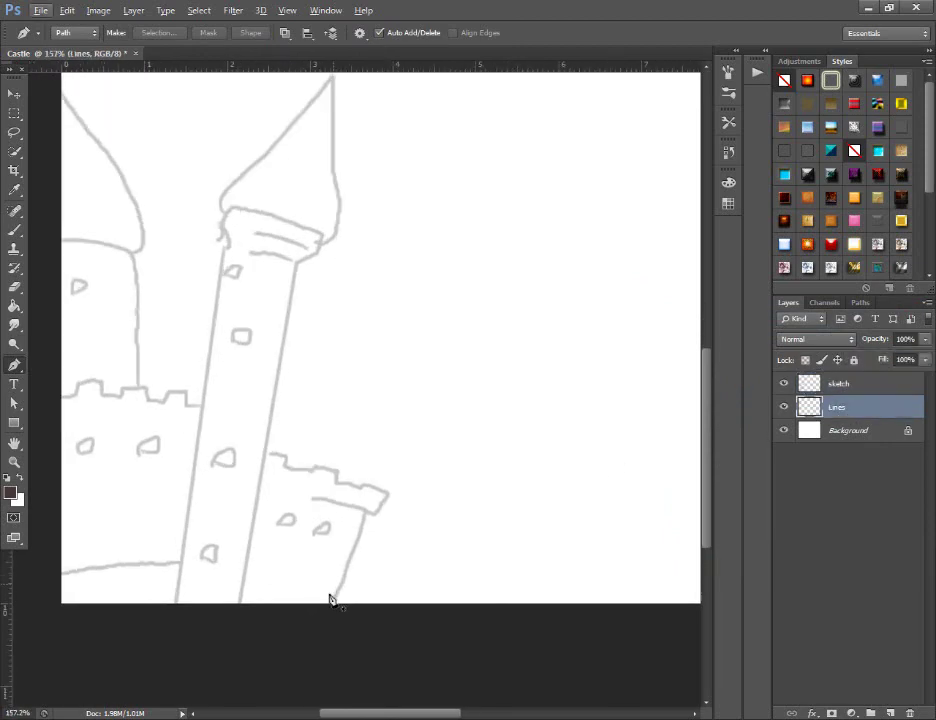
left_click(331, 603)
left_click(366, 510)
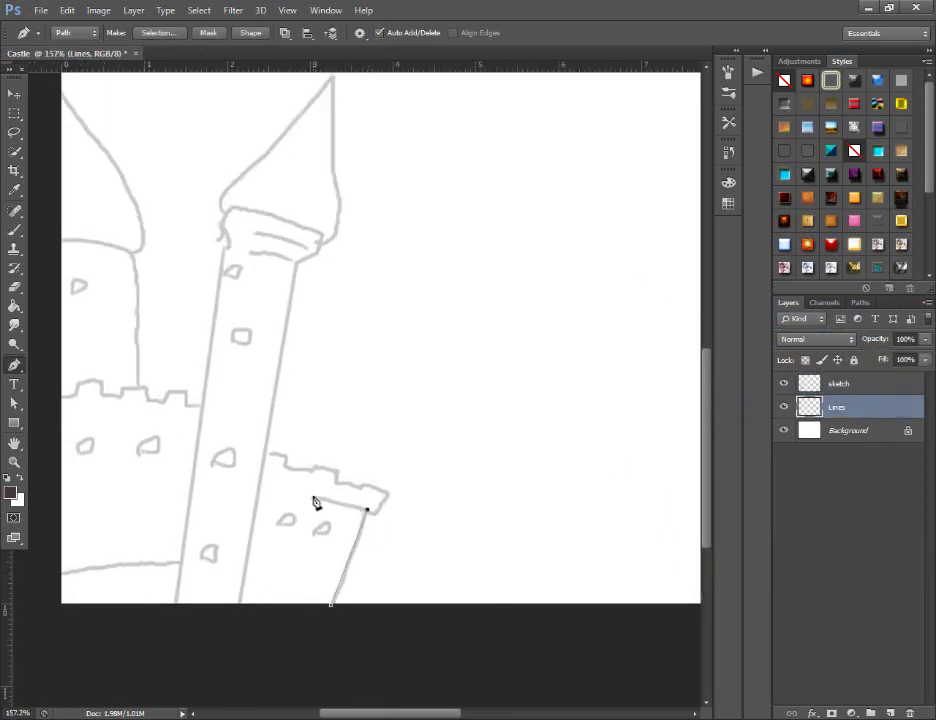
left_click(312, 497)
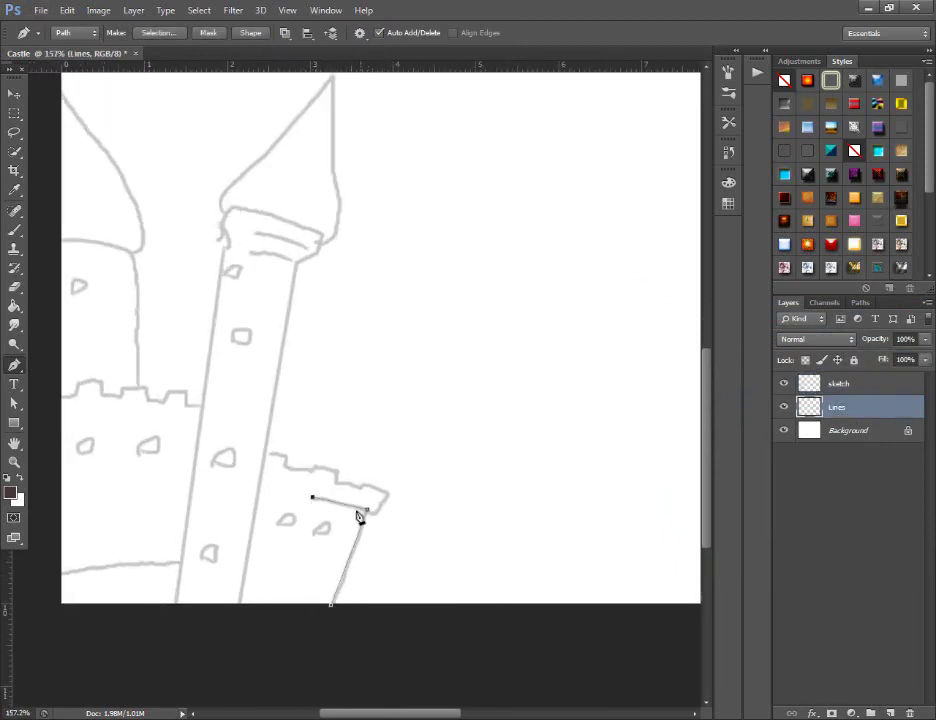
left_click(319, 613)
left_click(331, 604)
Fill the turret wall path with the dark colour, then delete the path
right_click(426, 366)
left_click(470, 450)
key("Return")
right_click(441, 357)
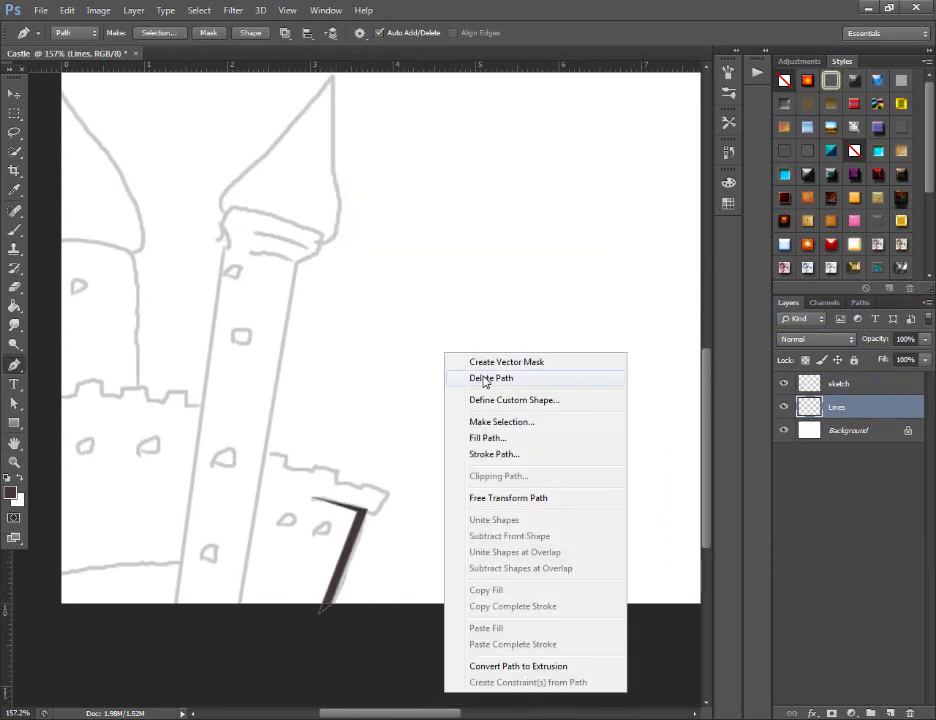
left_click(485, 380)
Trace the battlement notches leftward toward the tower side with the Pen tool
left_click(371, 511)
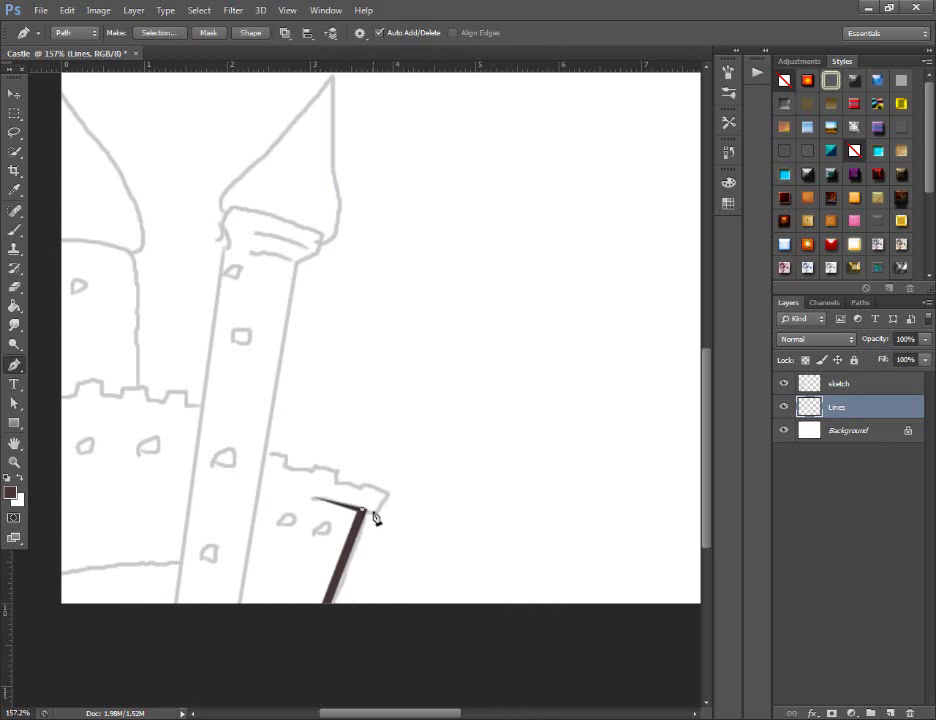
left_click(384, 494)
left_click(365, 483)
left_click(337, 474)
left_click(315, 466)
left_click(291, 456)
left_click(268, 449)
scroll(273, 466, "up", 2)
scroll(272, 460, "up", 1)
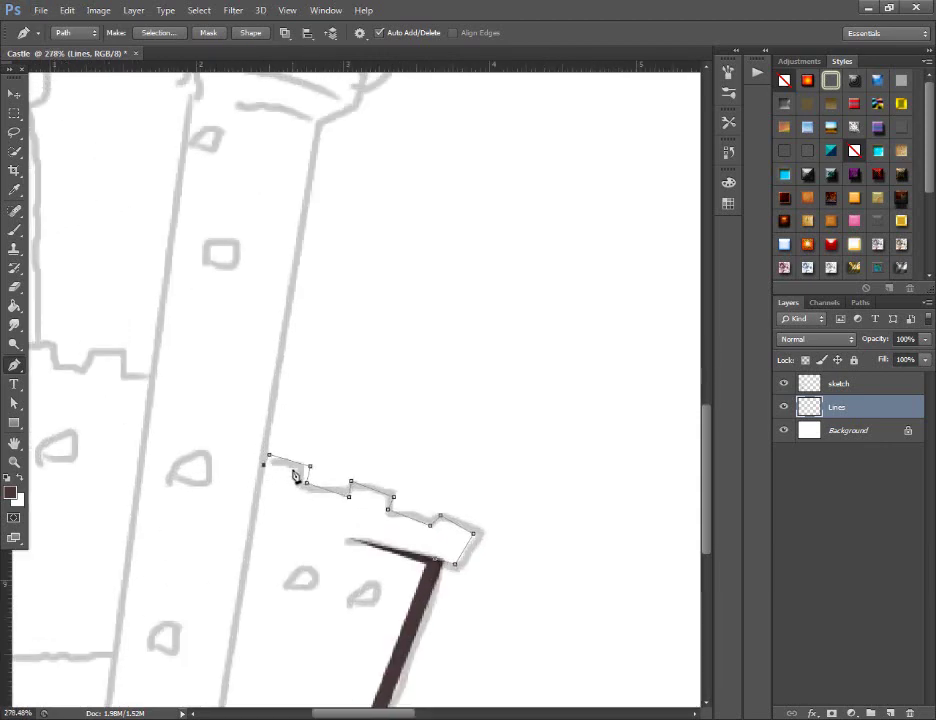
Trace back along the battlements to their right corner to complete the outline
left_click(298, 478)
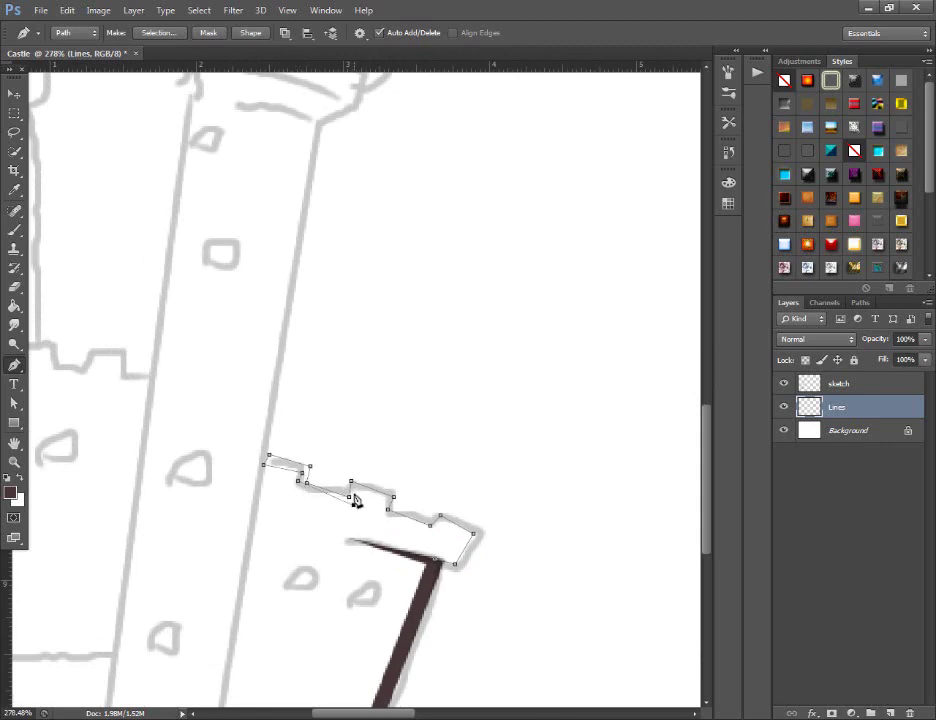
left_click(355, 497)
left_click(378, 499)
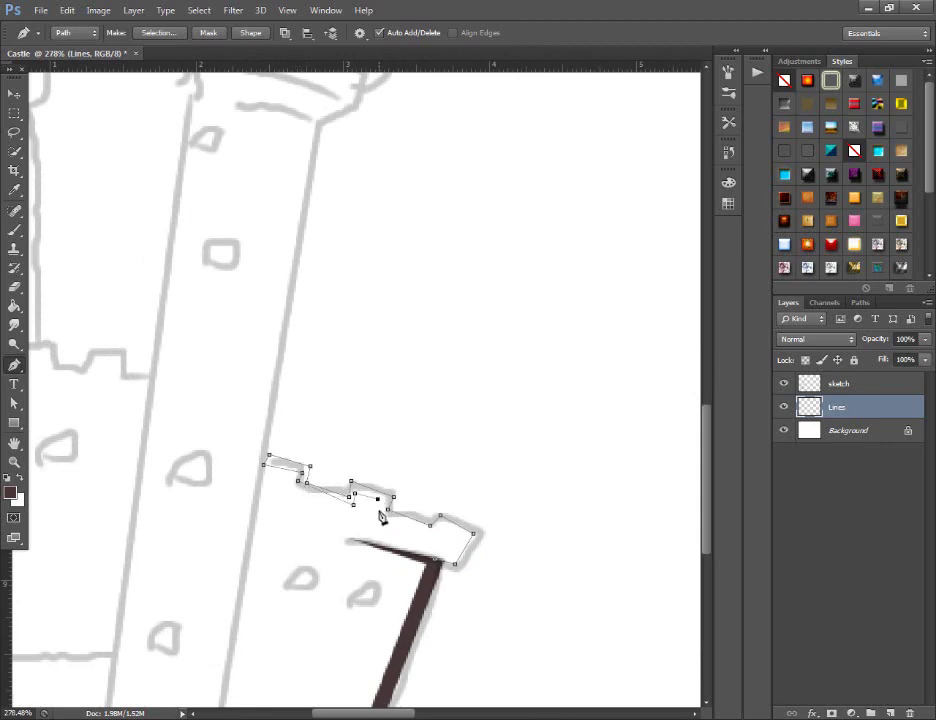
left_click(434, 531)
left_click(473, 533)
left_click(453, 555)
Stroke the battlement path in dark ink, then delete the path
right_click(460, 484)
left_click(531, 244)
key("Return")
right_click(402, 277)
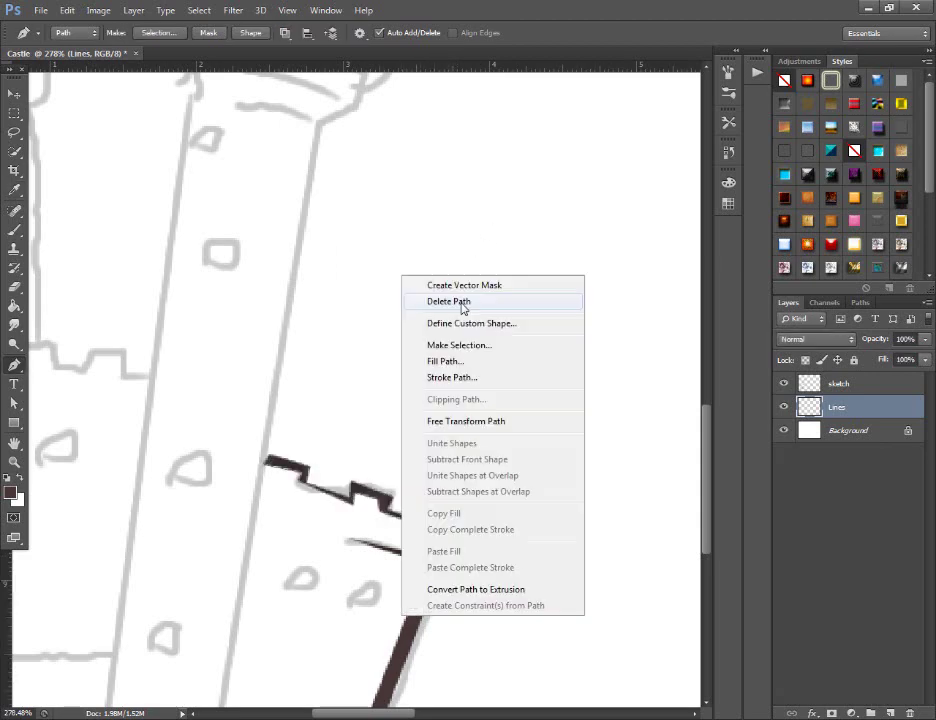
left_click(405, 309)
Hide and reshow the sketch layer to check the ink lines
scroll(417, 425, "down", 3)
scroll(400, 438, "down", 1)
scroll(340, 512, "down", 1)
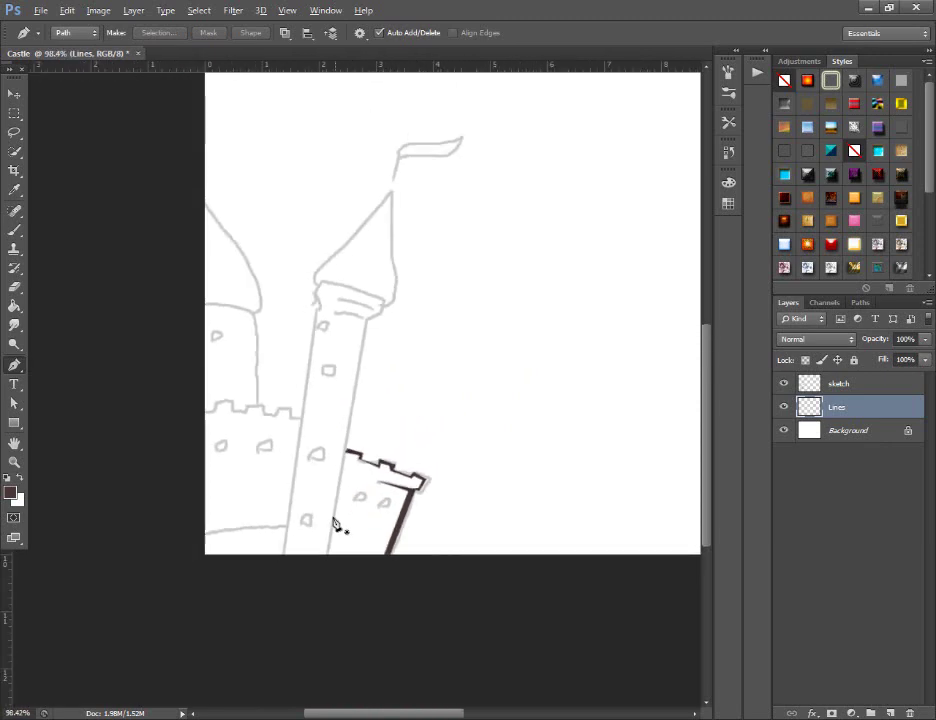
scroll(334, 522, "down", 2)
scroll(324, 533, "down", 1)
scroll(361, 396, "up", 1)
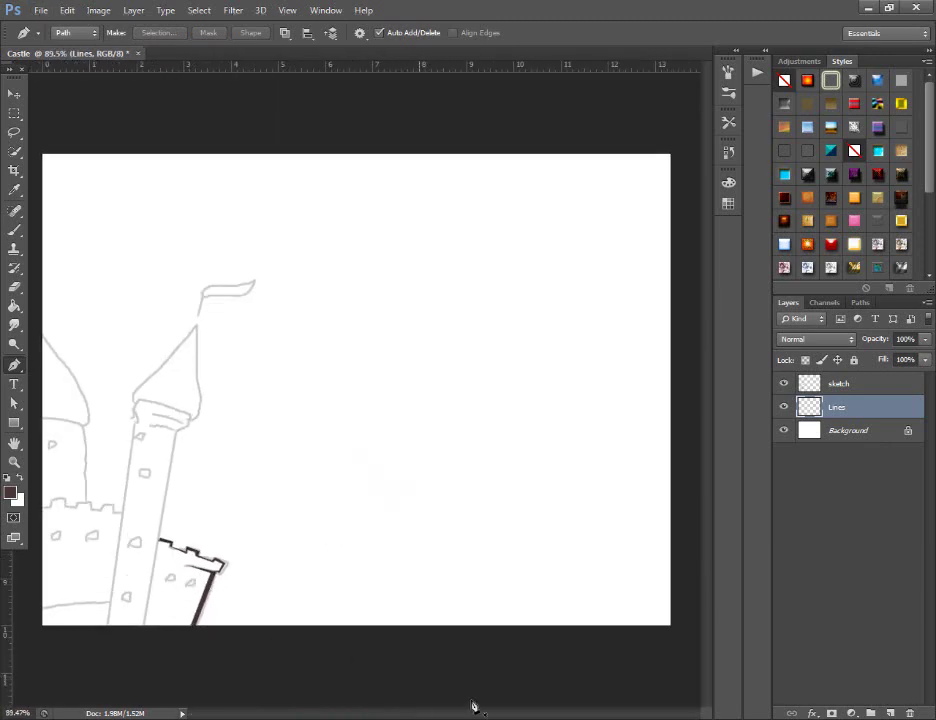
left_click(785, 384)
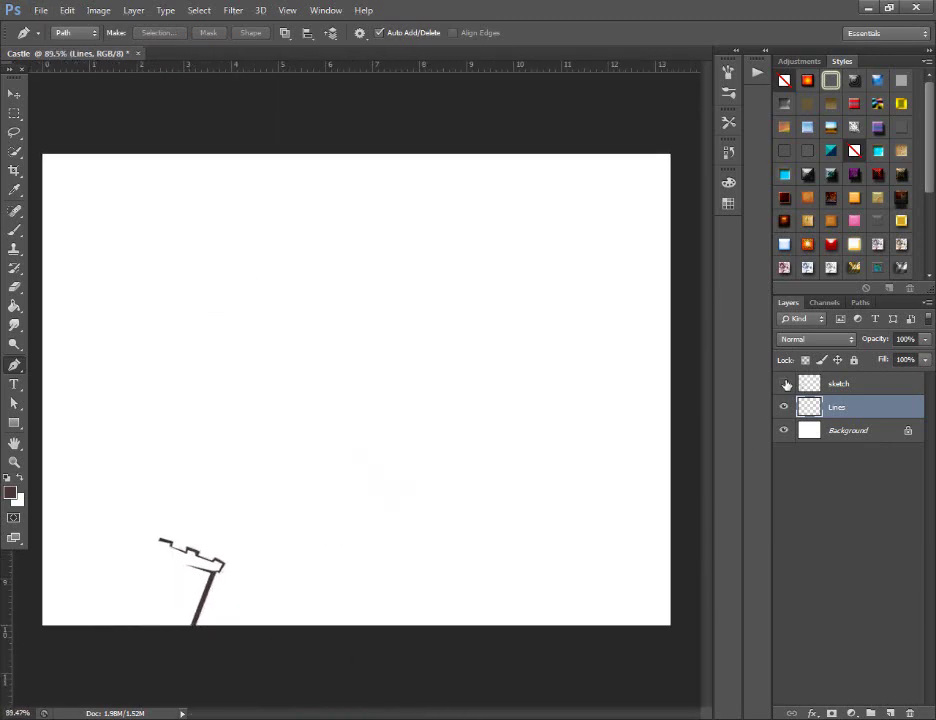
left_click(785, 384)
Trace a path along the tall tower's right edge, from the top ledge past the canvas bottom
scroll(153, 604, "up", 2)
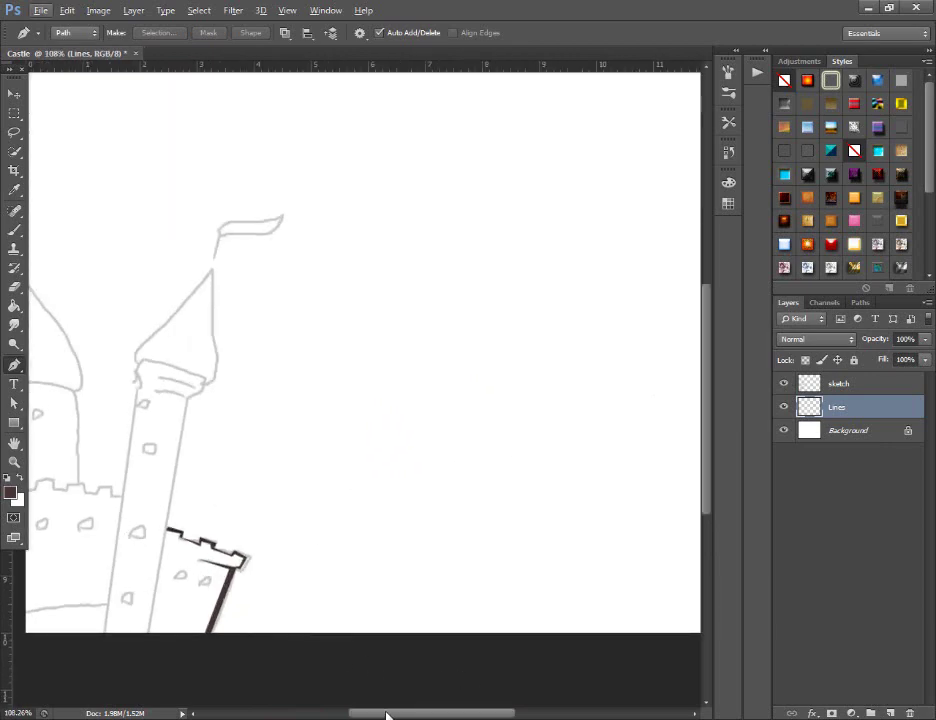
scroll(299, 672, "up", 1)
scroll(238, 638, "up", 2)
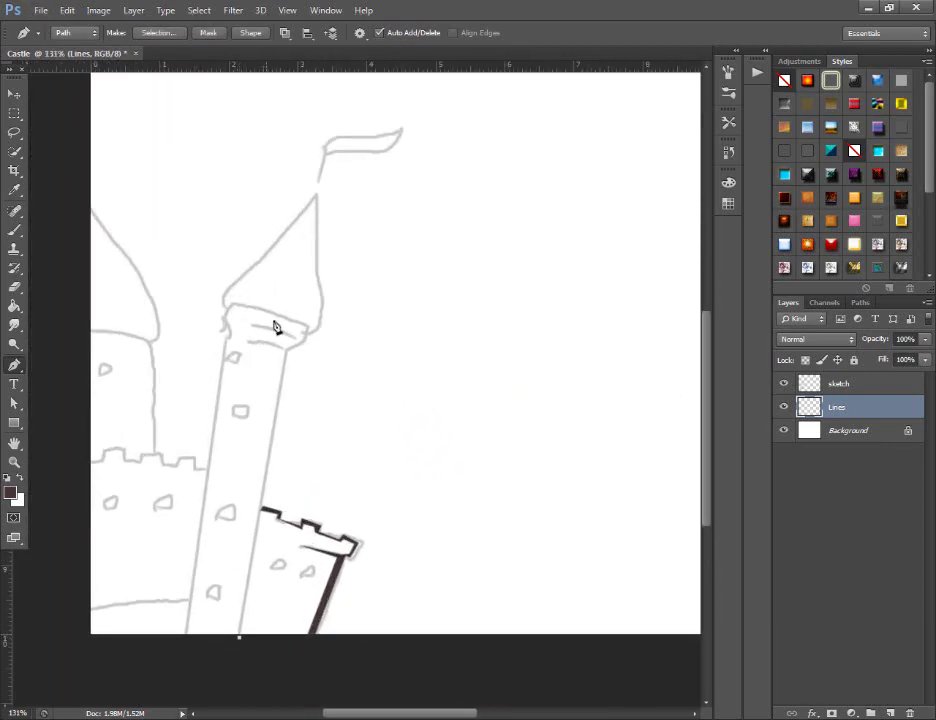
left_click_drag(286, 349, 307, 343)
scroll(306, 345, "up", 3)
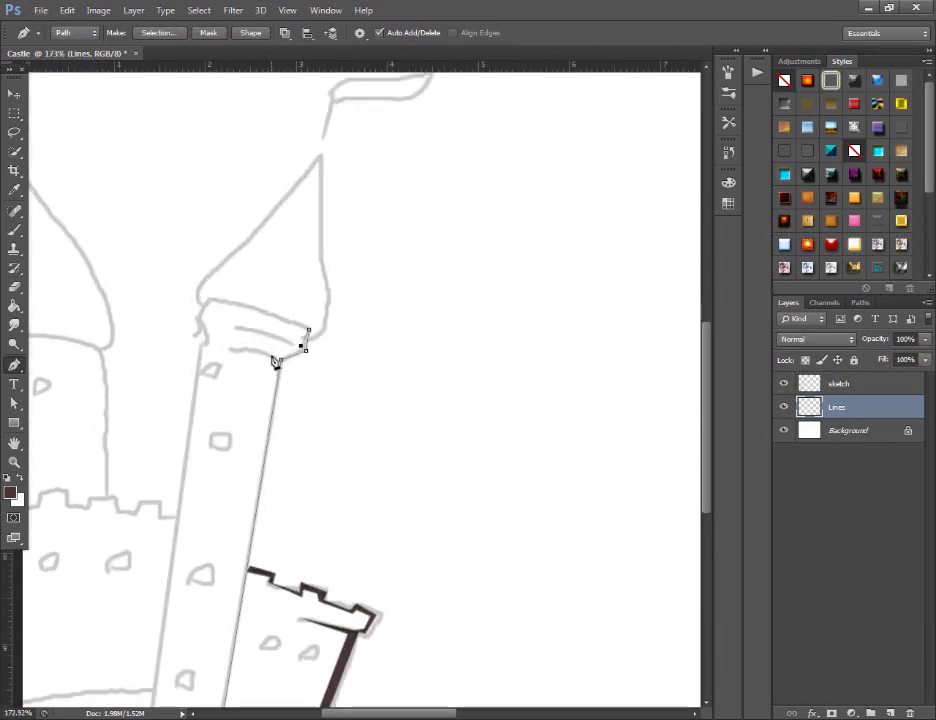
left_click(272, 355)
scroll(240, 510, "down", 2)
scroll(224, 560, "down", 2)
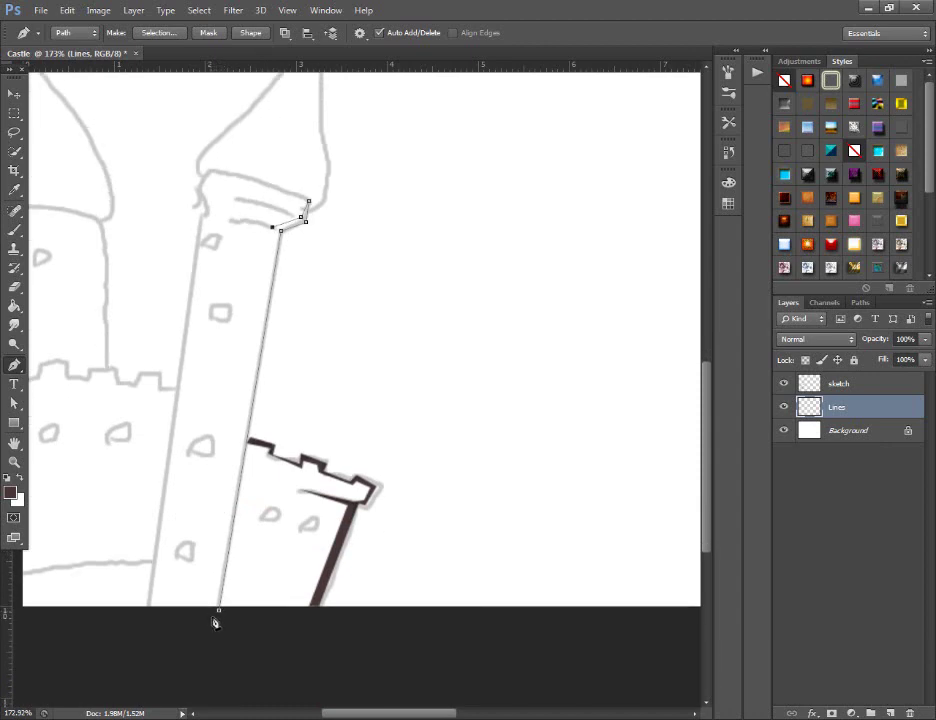
left_click(218, 612)
key("Escape")
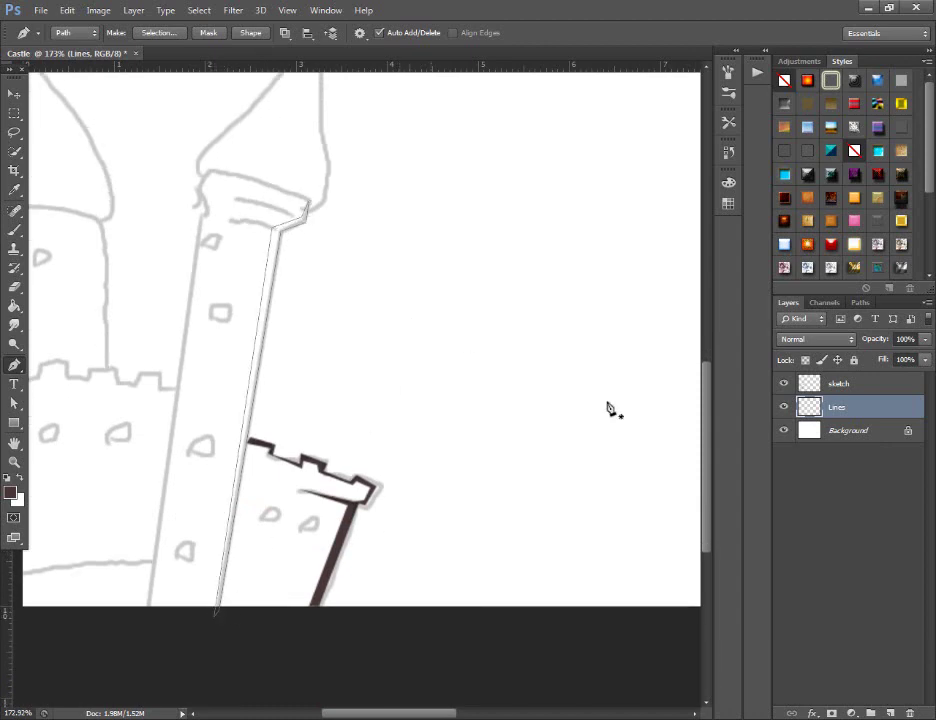
Add a new Layer 1 and fill the tower edge path dark
left_click(889, 713)
right_click(485, 378)
key("Escape")
key("i")
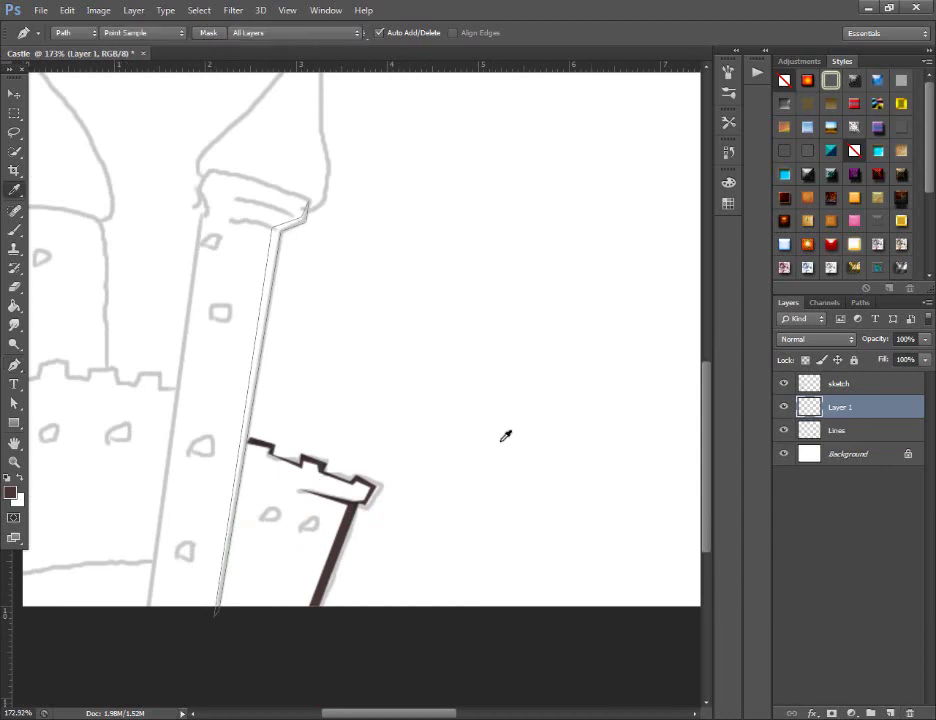
key("Return")
key("p")
right_click(334, 277)
Delete the tower edge path, duplicate the edge line, mirror it horizontally, and move it left
left_click(365, 302)
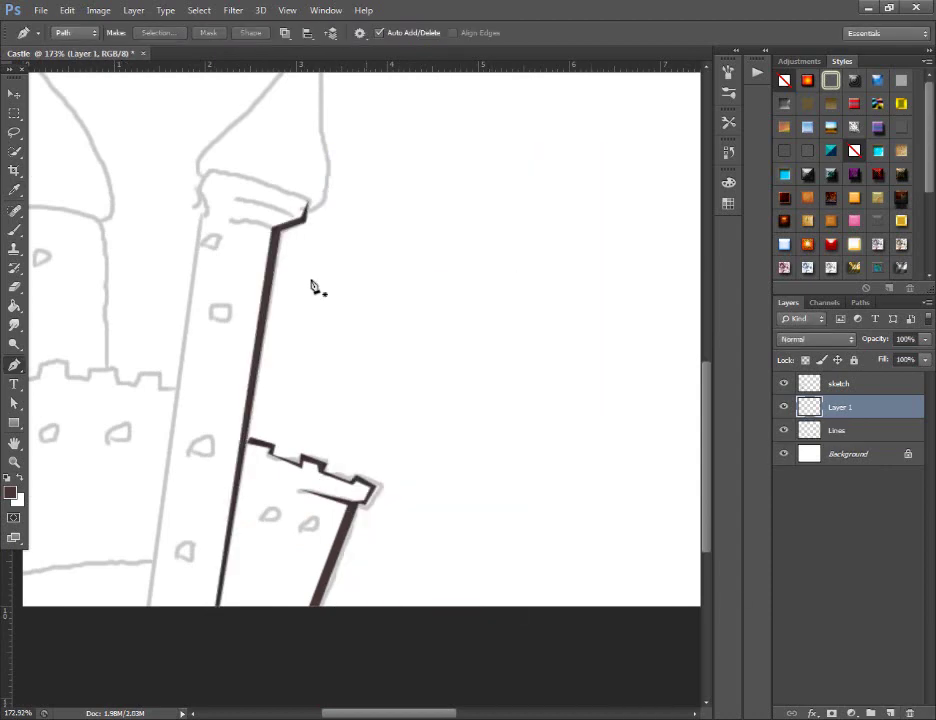
left_click(14, 93)
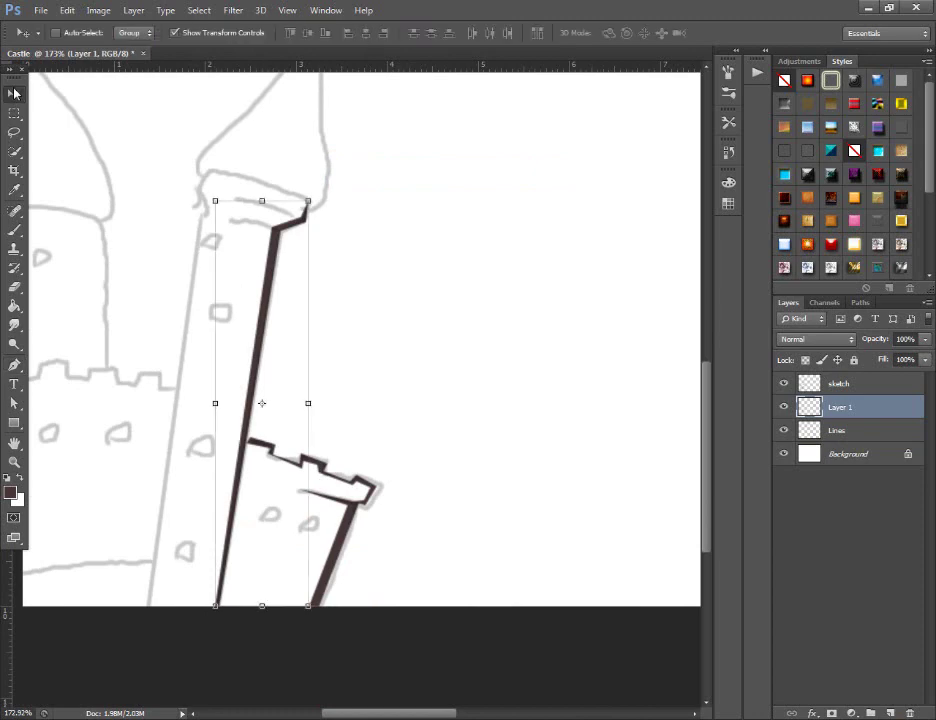
left_click_drag(246, 463, 240, 470)
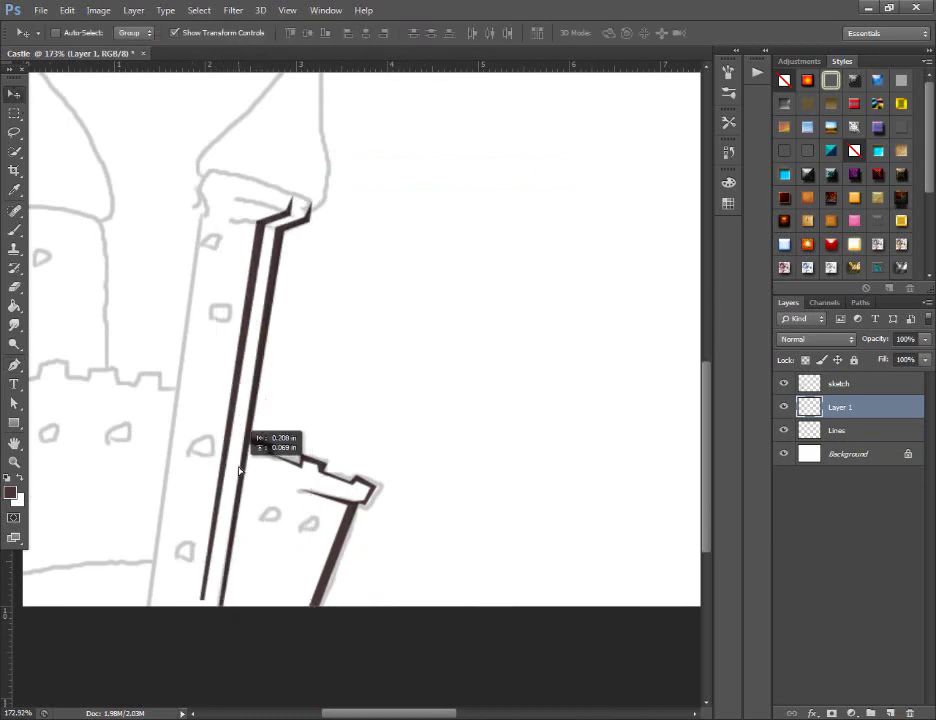
left_click(67, 10)
mouse_move(89, 296)
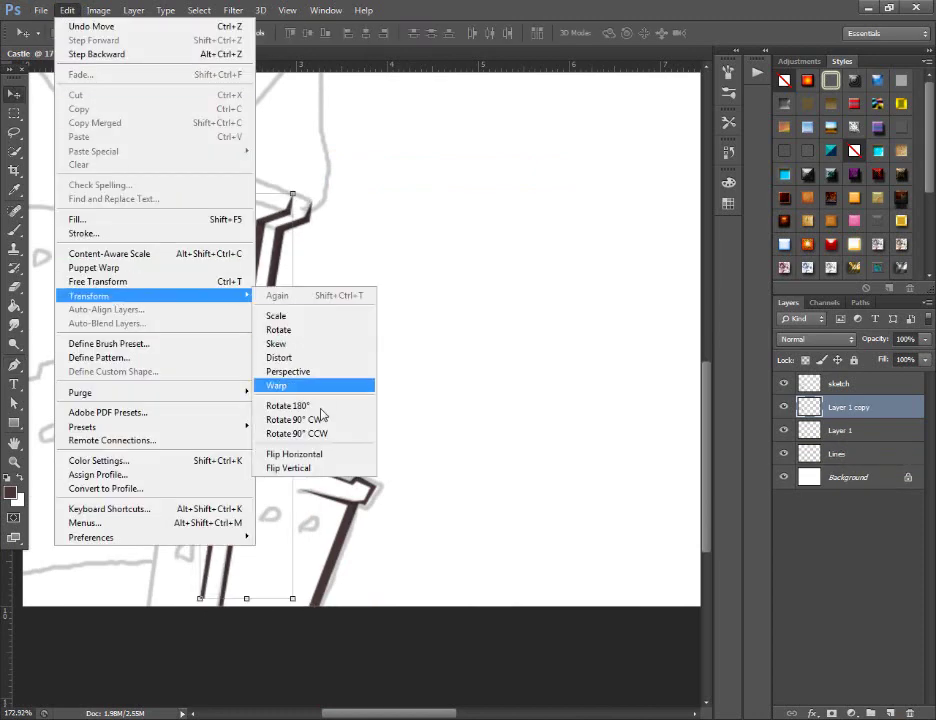
left_click(300, 454)
left_click_drag(251, 455, 132, 470)
Rotate and position the mirrored line as the tower's left edge and commit it
left_click_drag(185, 452, 217, 509)
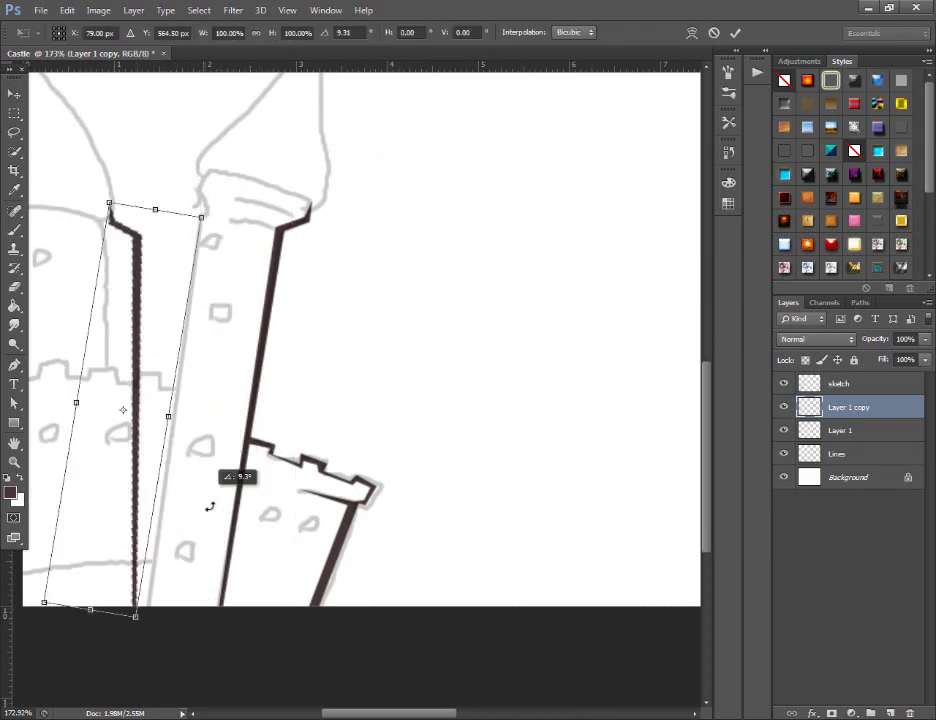
left_click_drag(138, 478, 175, 482)
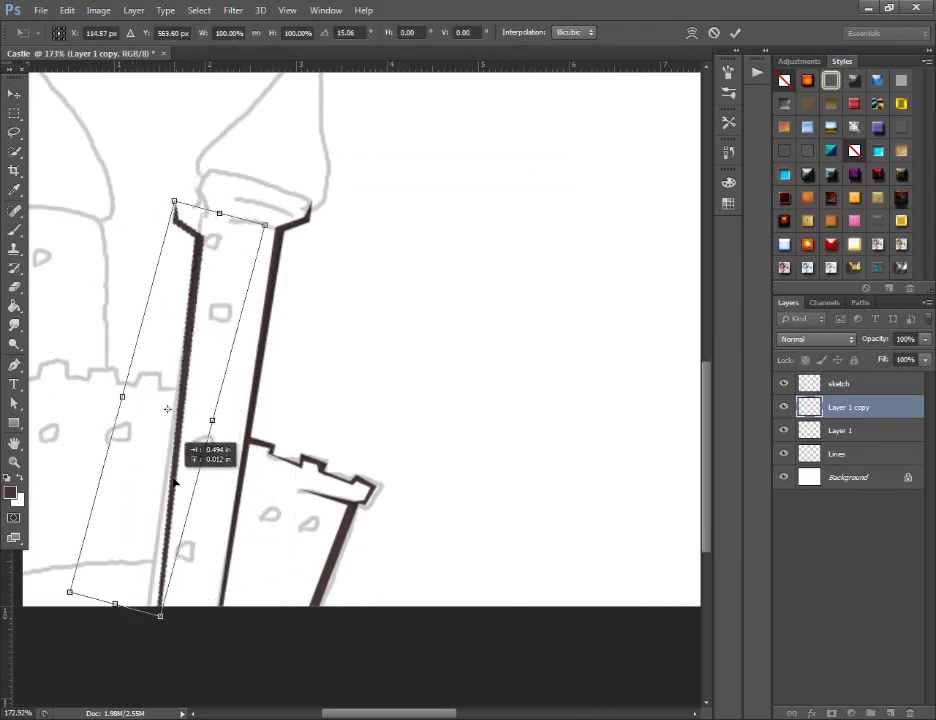
left_click_drag(236, 432, 240, 432)
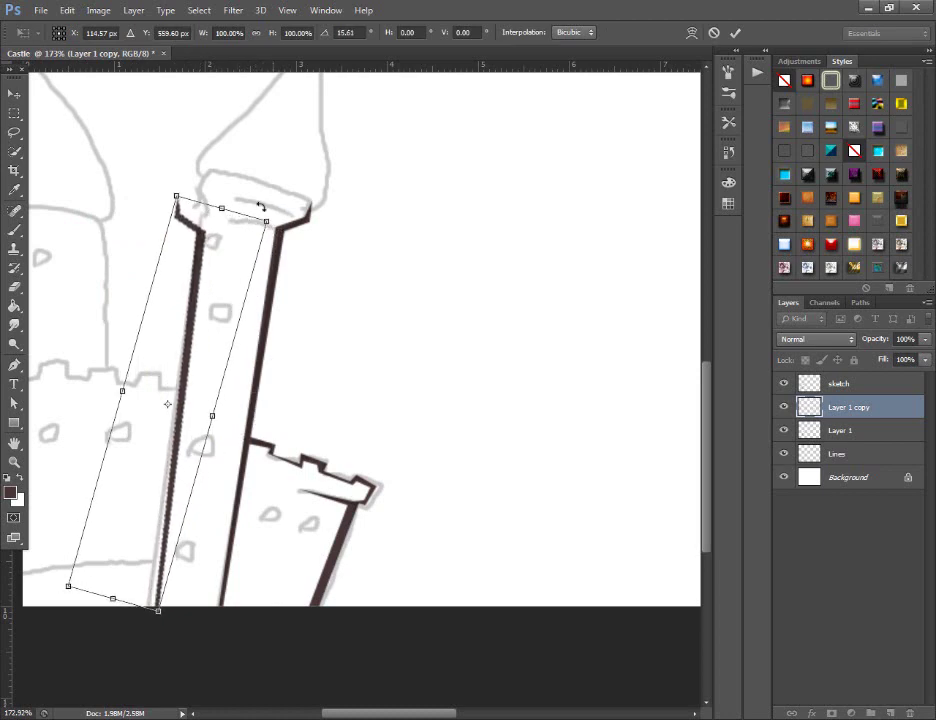
left_click_drag(219, 302, 230, 283)
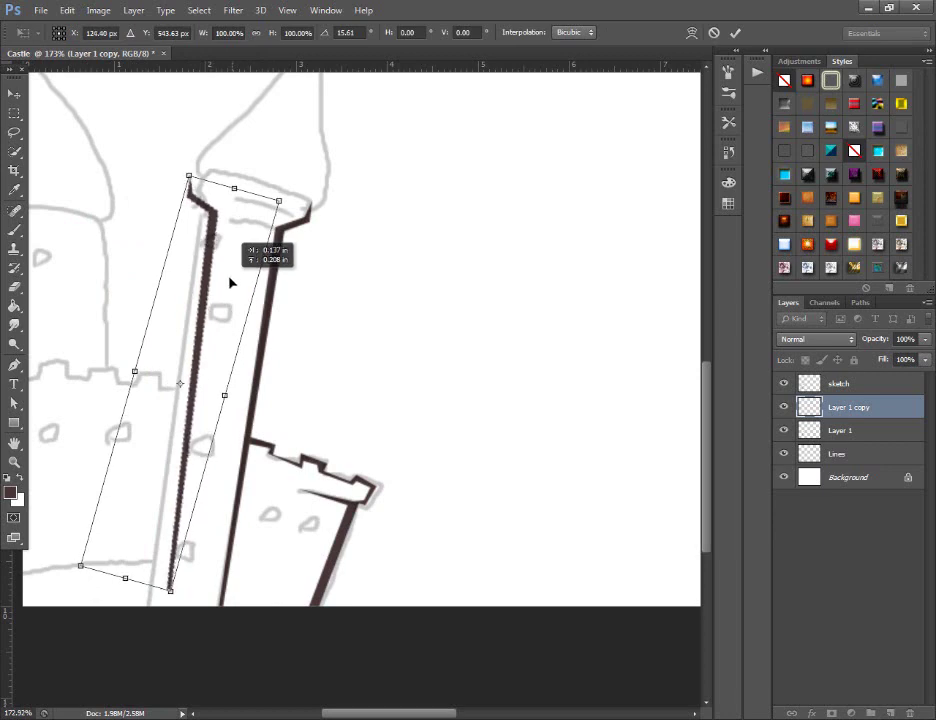
left_click_drag(230, 283, 230, 290)
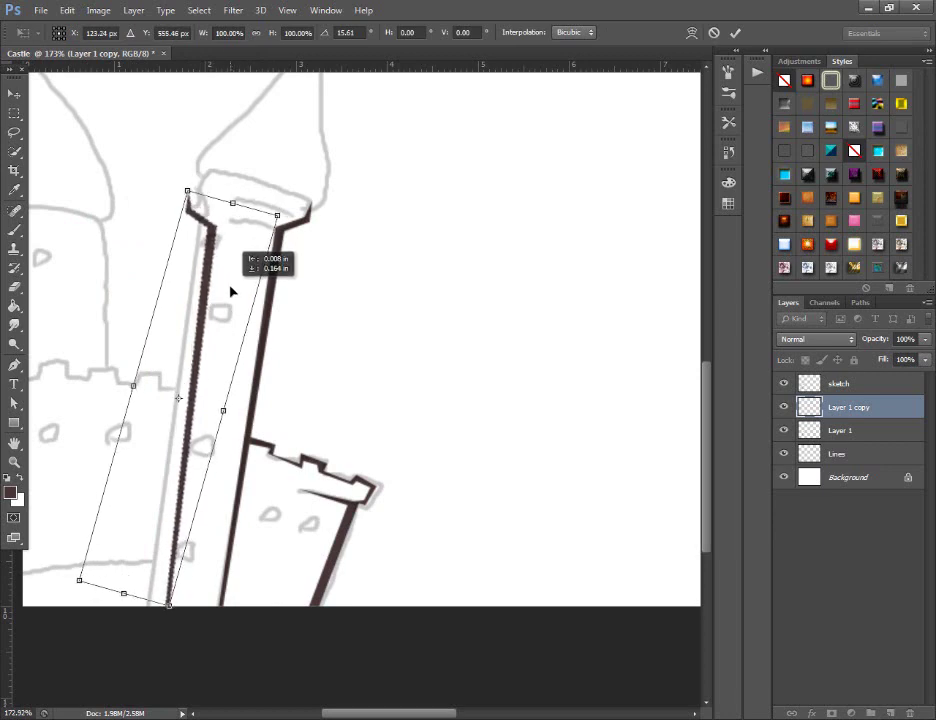
left_click(14, 403)
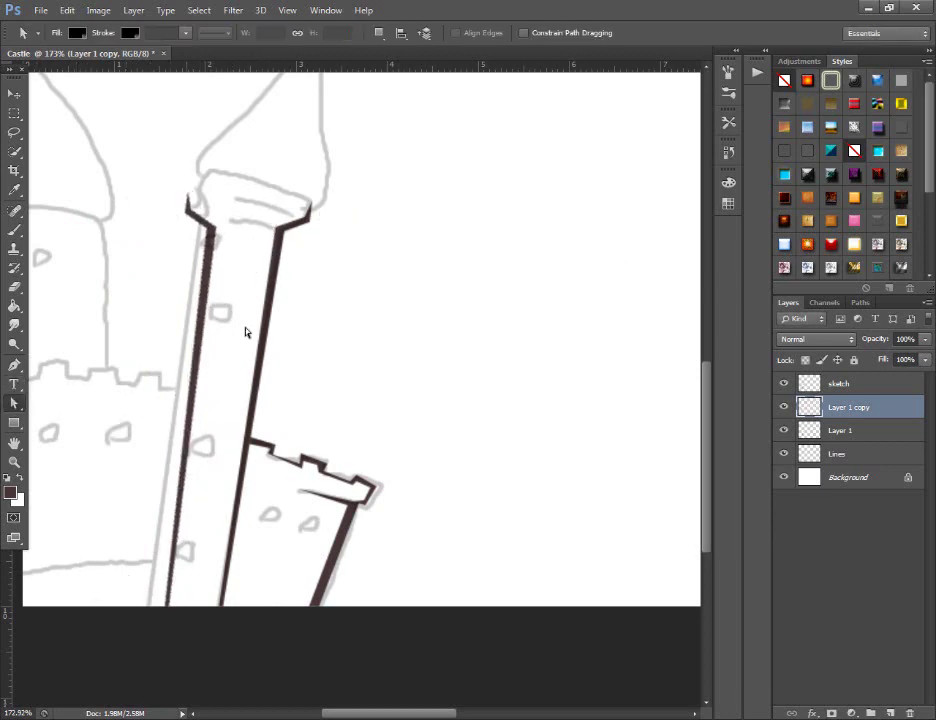
Pull a horizontal guide to the tower top, then drag it away again
left_click_drag(353, 65, 347, 203)
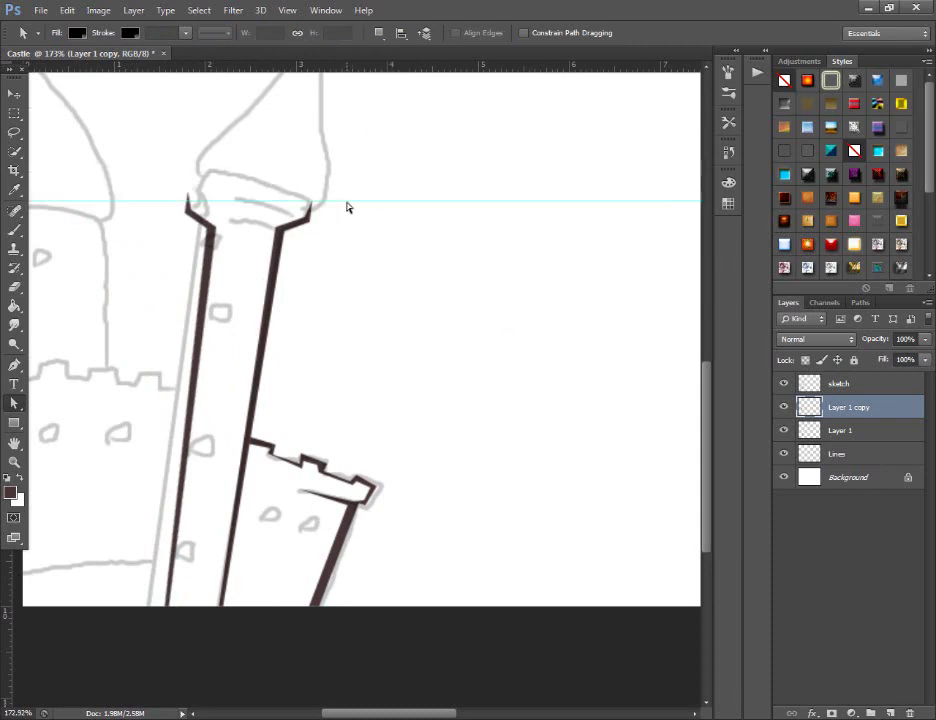
left_click(16, 94)
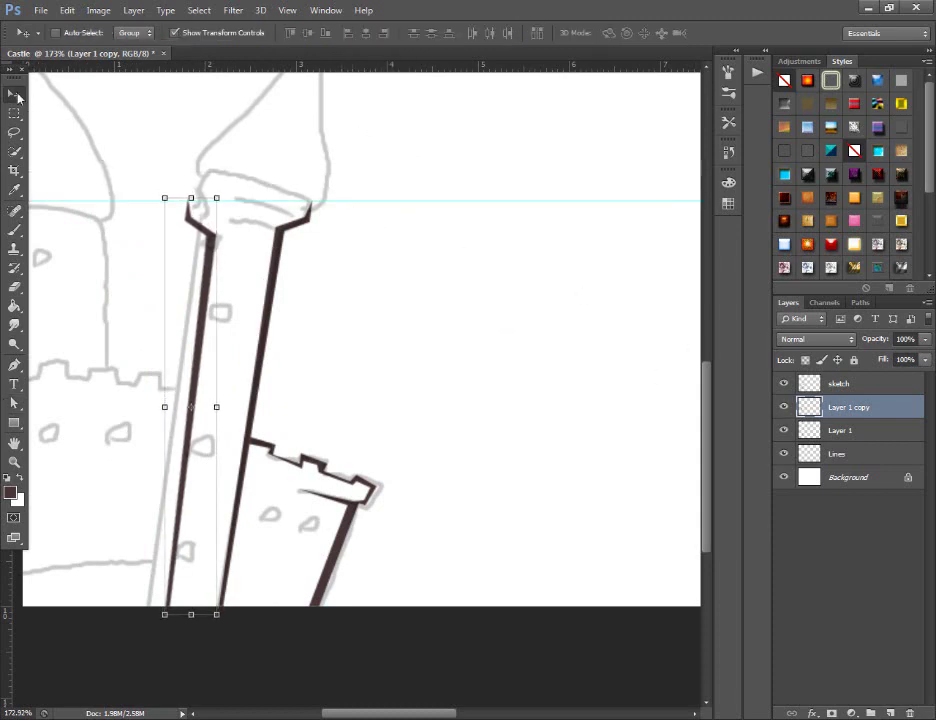
left_click(835, 608)
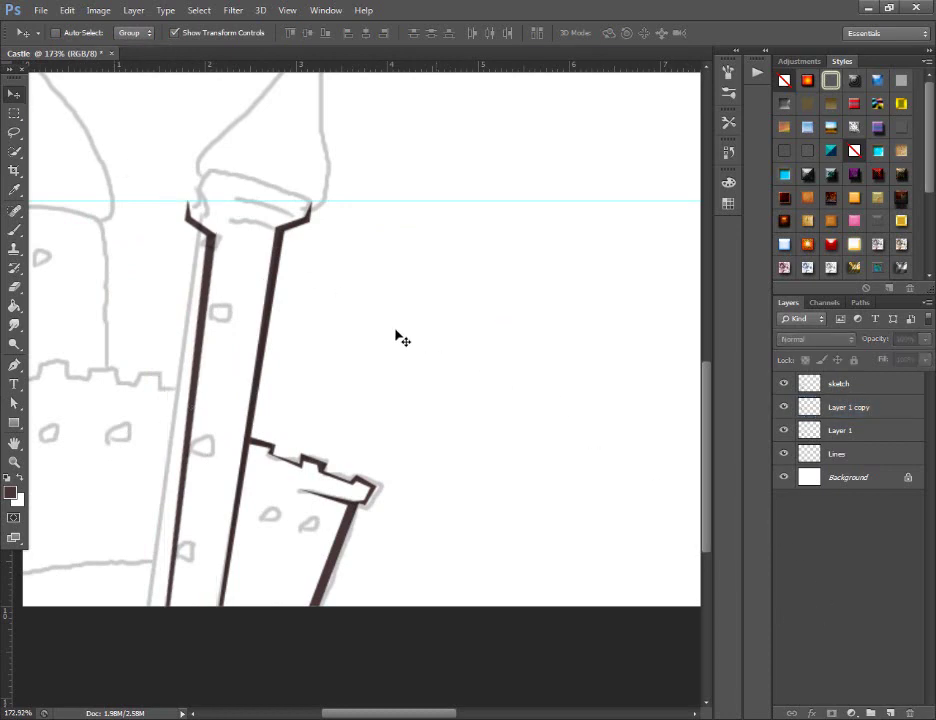
scroll(355, 240, "down", 2)
scroll(355, 240, "down", 4)
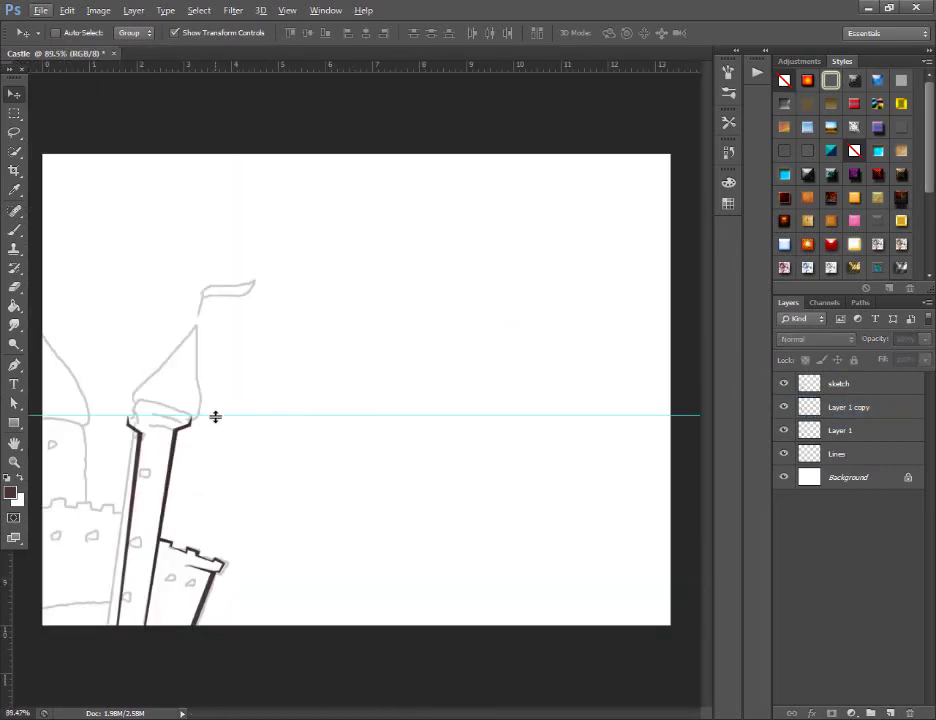
left_click_drag(215, 416, 757, 509)
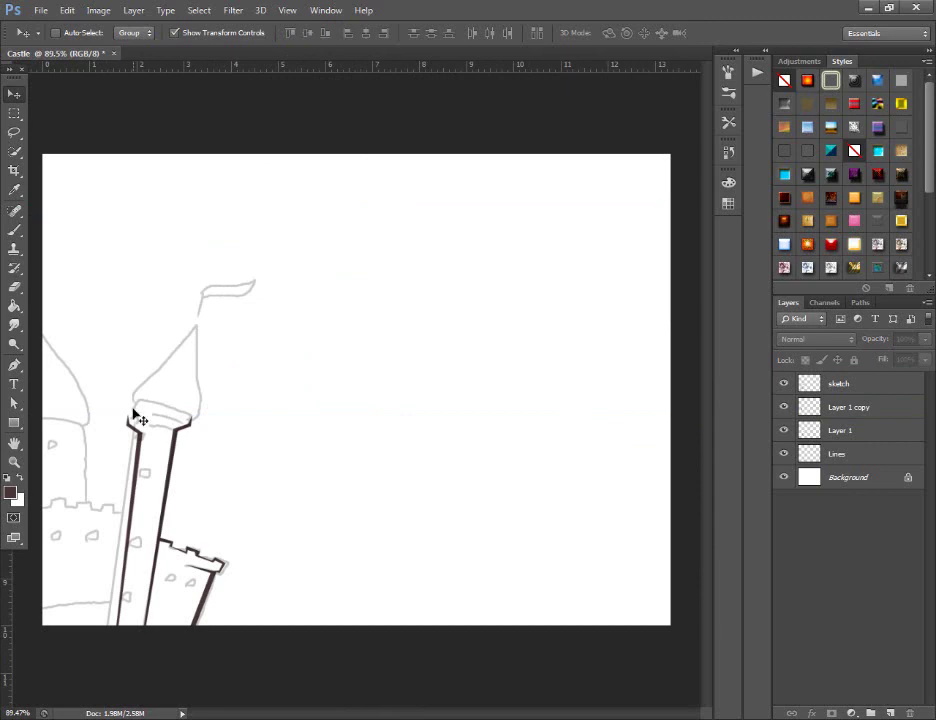
Select both Layer 1 copy and Layer 1 and delete them
left_click(14, 365)
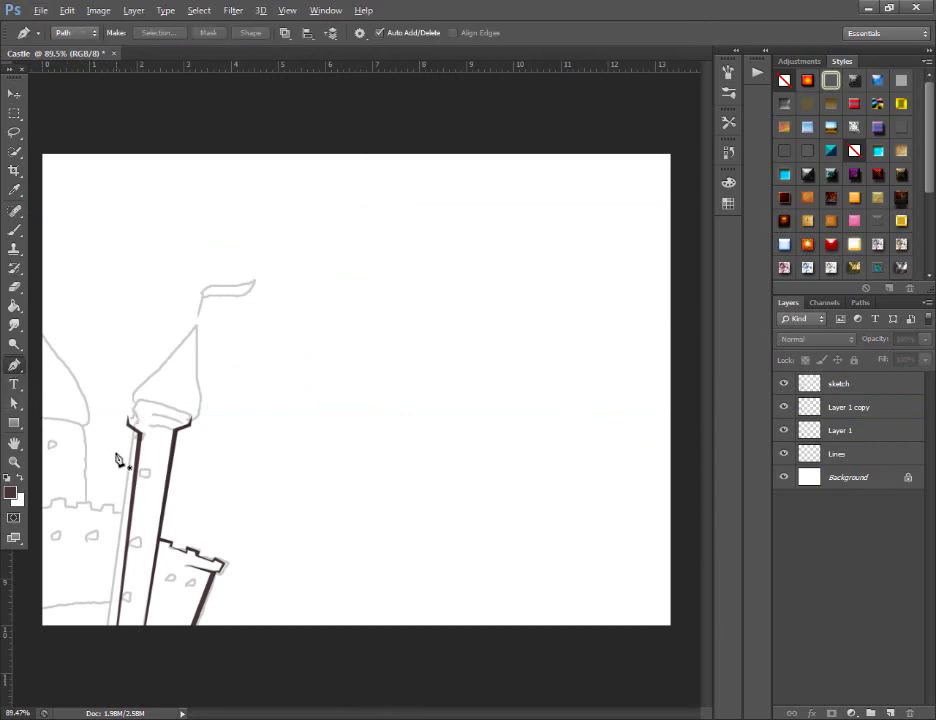
scroll(117, 460, "up", 2)
scroll(117, 460, "up", 1)
left_click(848, 407)
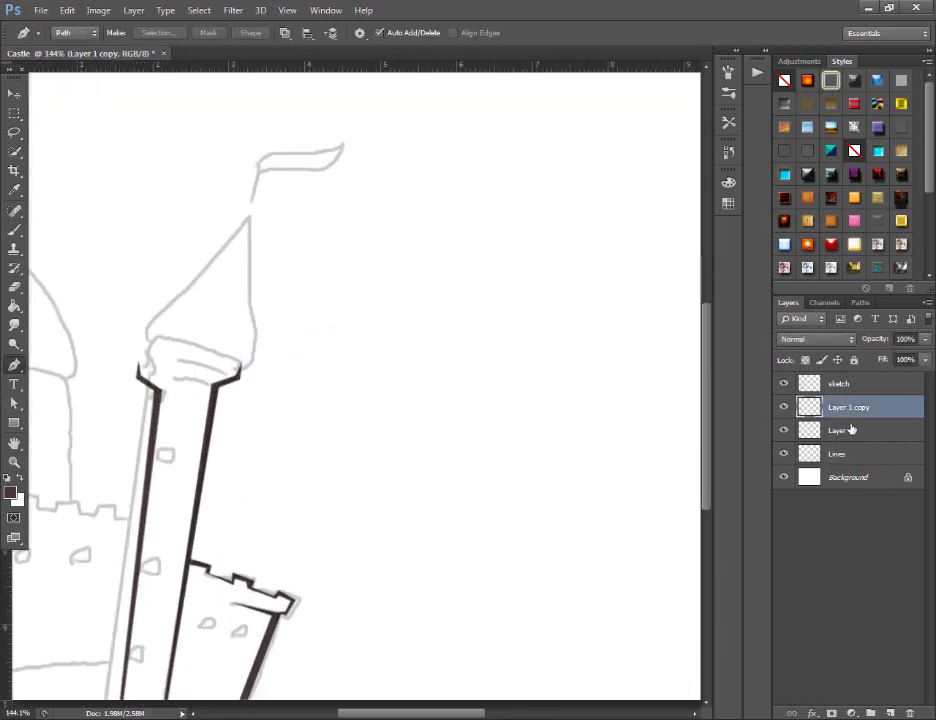
left_click(850, 430, "shift")
left_click(846, 453, "shift")
left_click(846, 410, "shift")
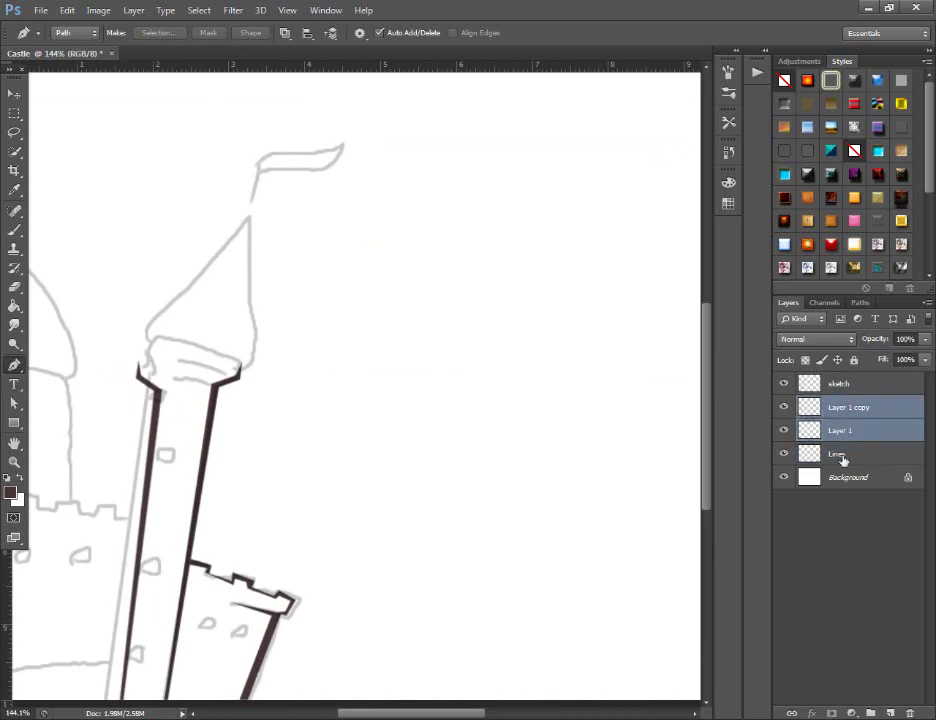
key("Delete")
scroll(244, 382, "up", 2)
Draw a first curved Pen path across the tower rim, then discard it
scroll(244, 380, "up", 1)
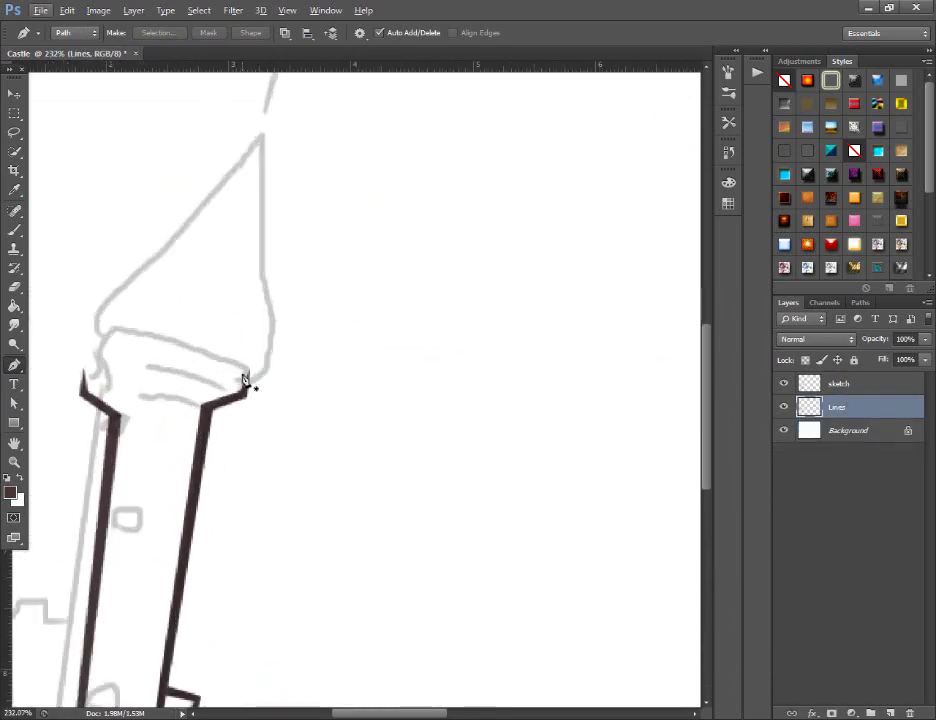
left_click(248, 373)
left_click_drag(84, 375, 110, 370)
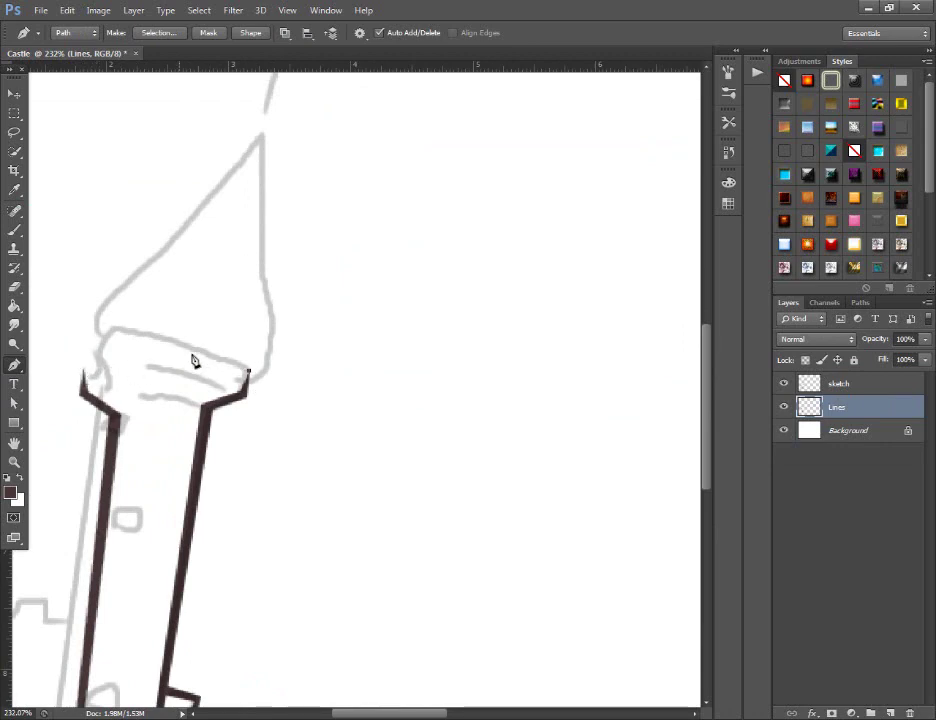
left_click_drag(195, 356, 148, 360)
right_click(181, 360)
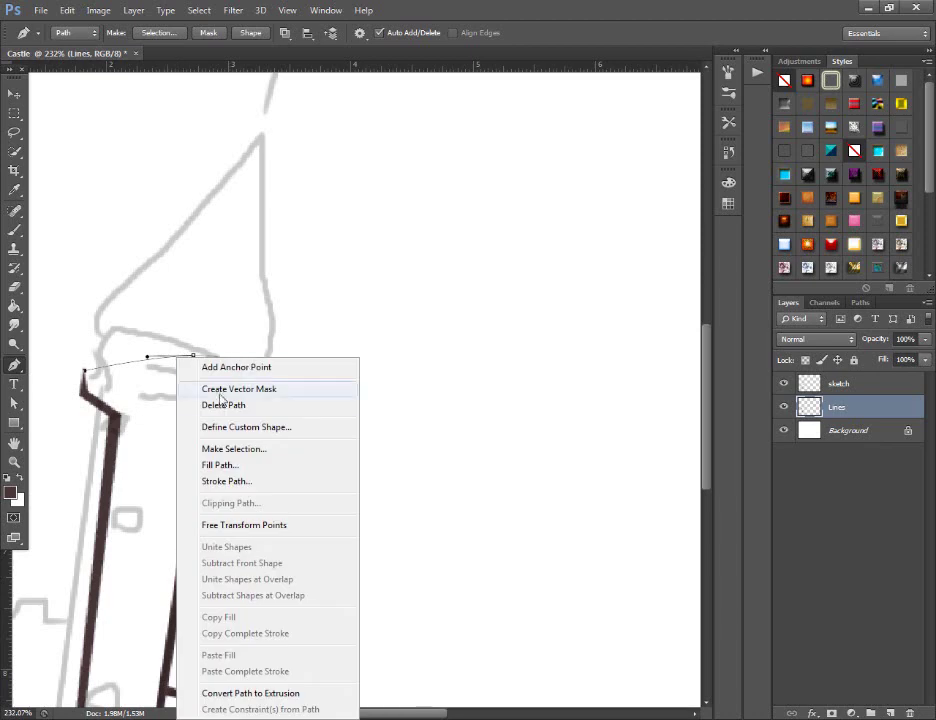
left_click(205, 404)
Redraw the curved rim path between the tower's top corners, stroke it with the brush, and delete the path
left_click(82, 371)
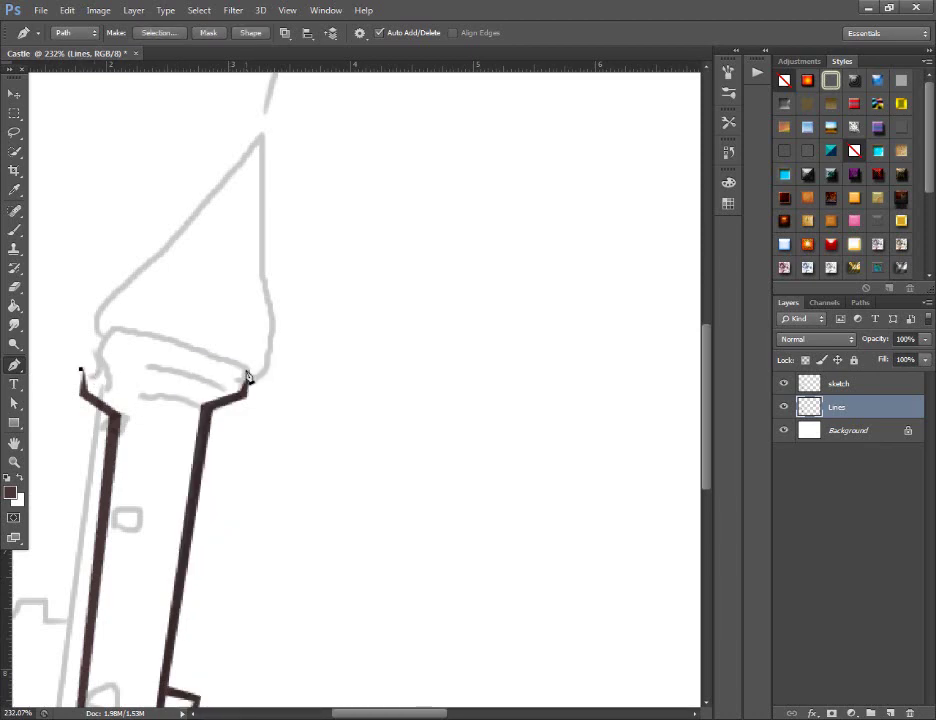
left_click_drag(149, 355, 178, 356)
left_click_drag(241, 372, 245, 376)
left_click_drag(145, 353, 93, 362)
left_click(82, 370)
right_click(272, 285)
left_click(309, 386)
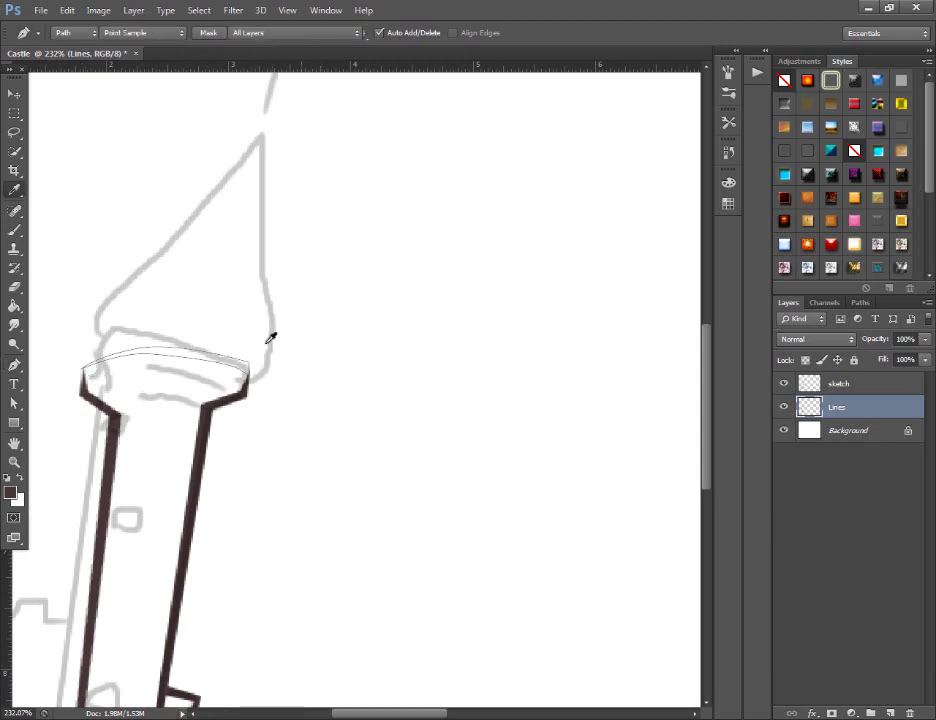
key("Return")
right_click(220, 277)
left_click(267, 302)
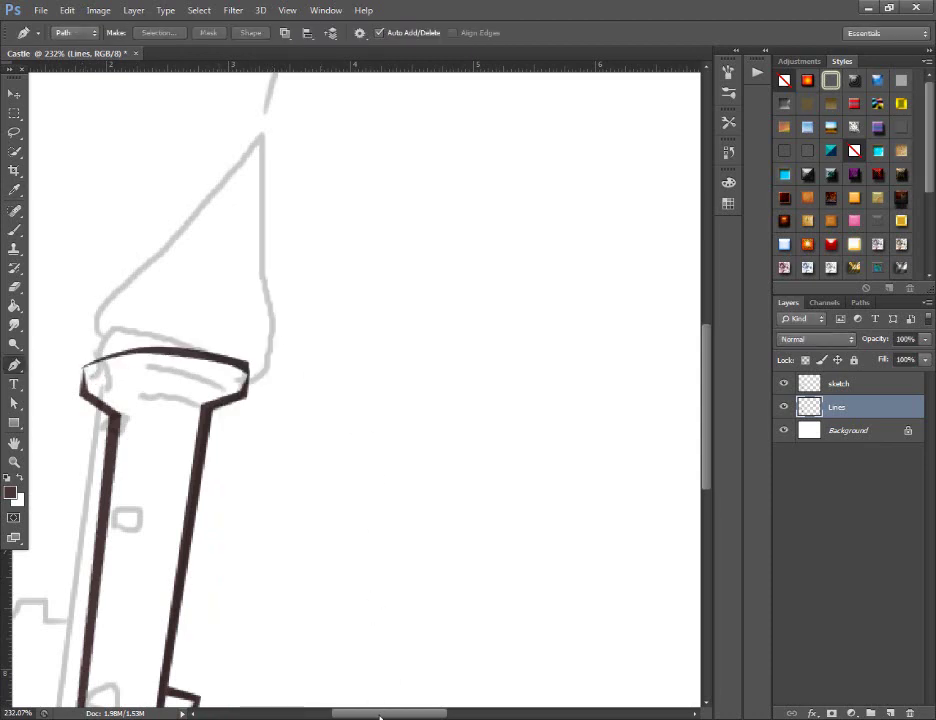
left_click_drag(380, 716, 364, 716)
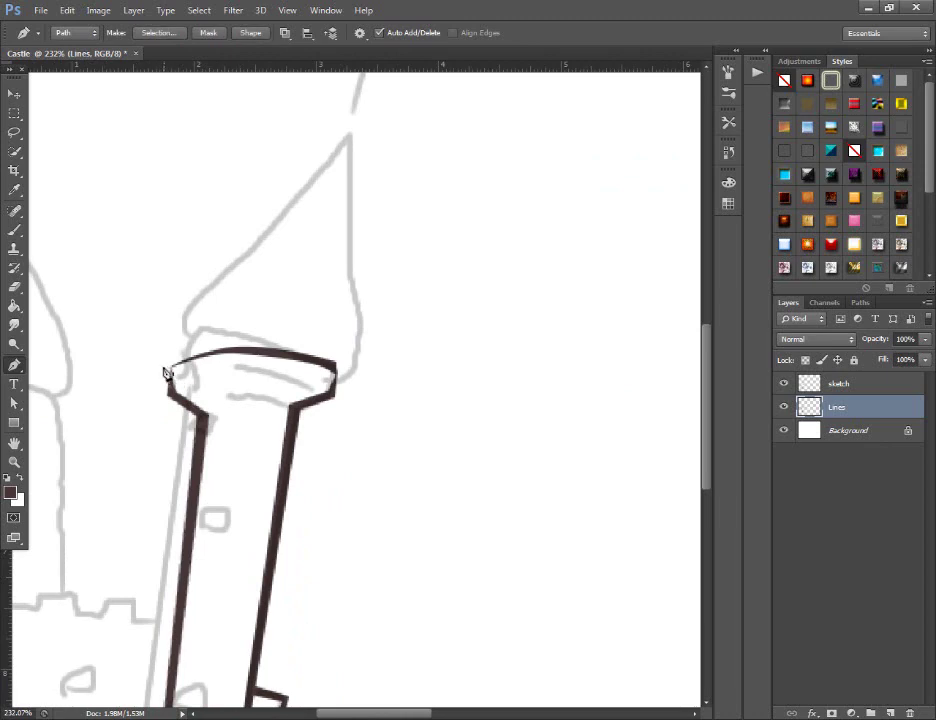
On a new Layer 1, pen a slanting spire line to a peak guide and fill it dark
left_click(885, 713)
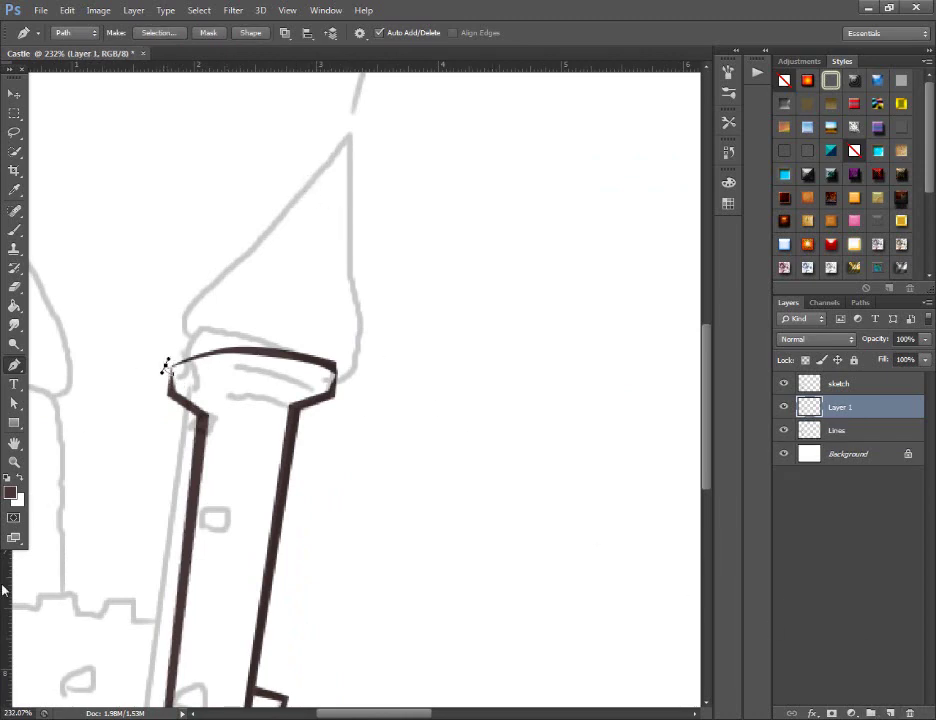
left_click_drag(2, 590, 260, 575)
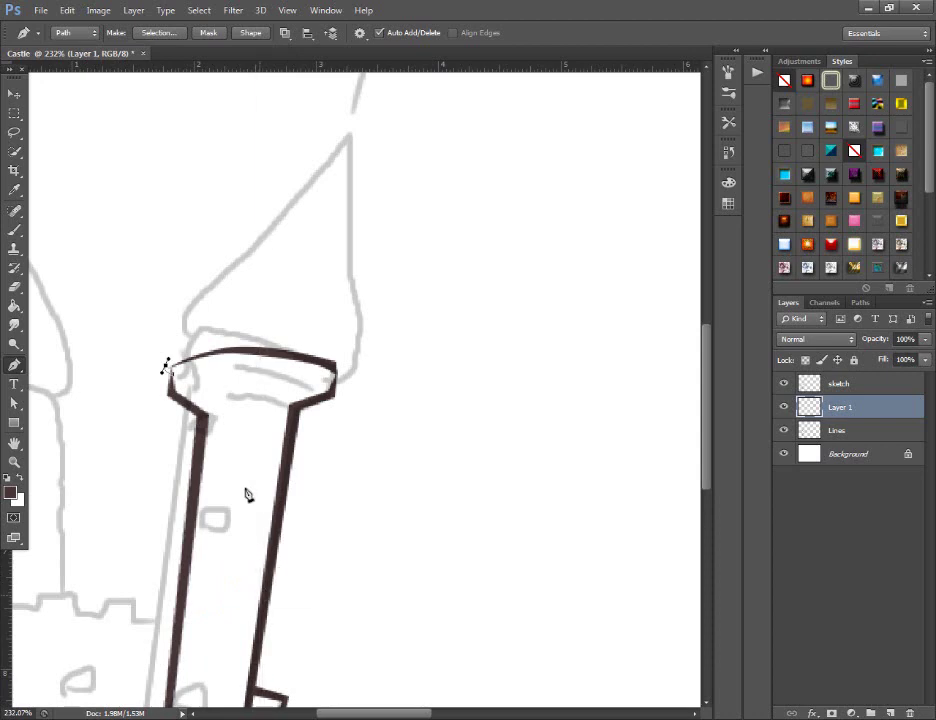
left_click(260, 193)
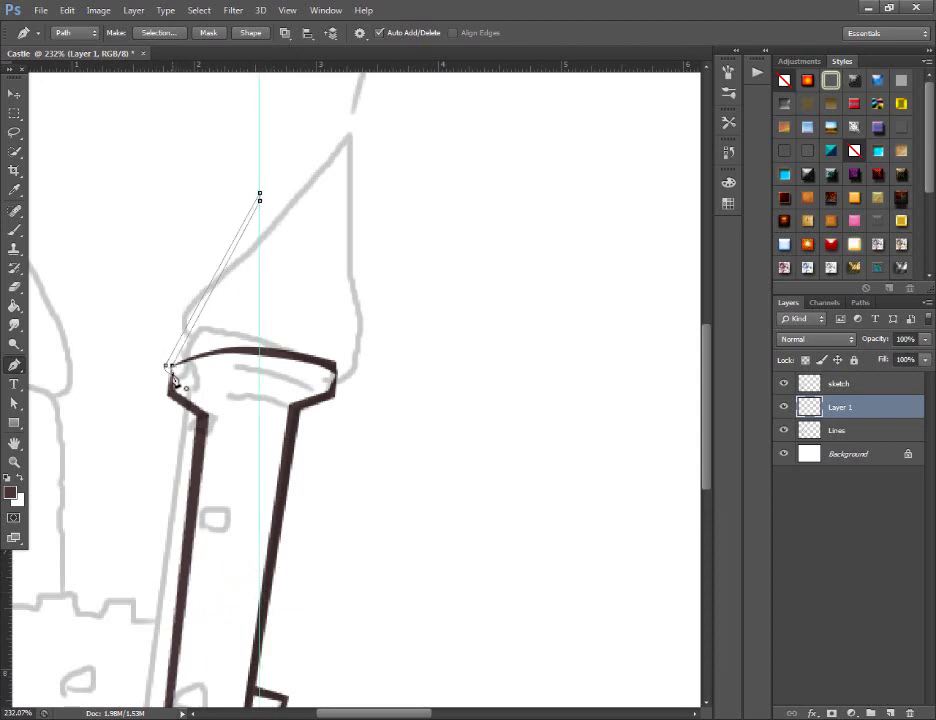
left_click(168, 365)
right_click(331, 265)
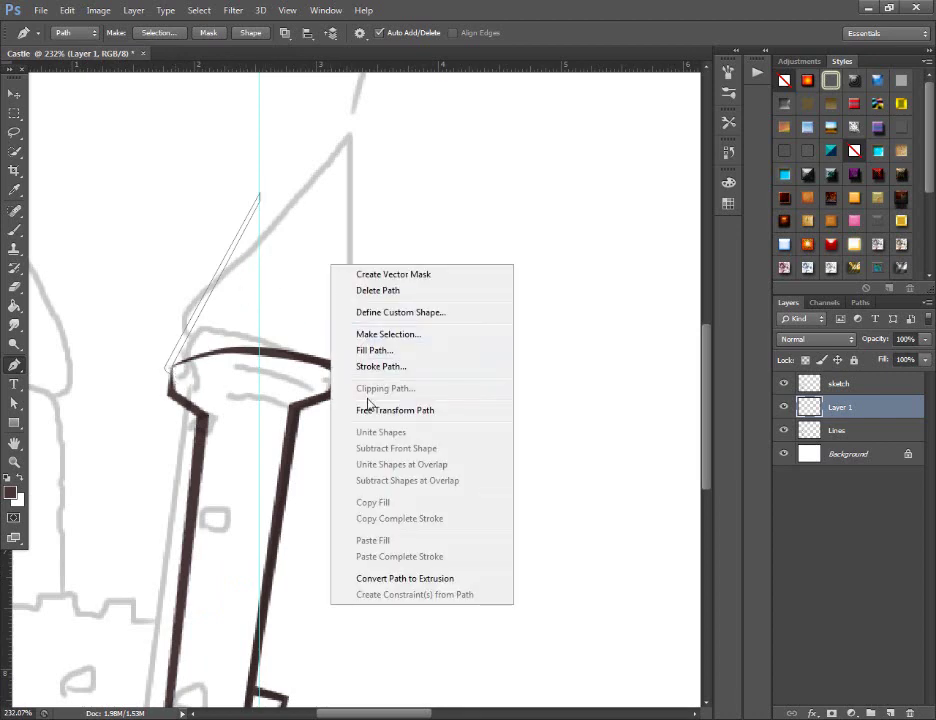
left_click(372, 349)
key("Return")
right_click(338, 216)
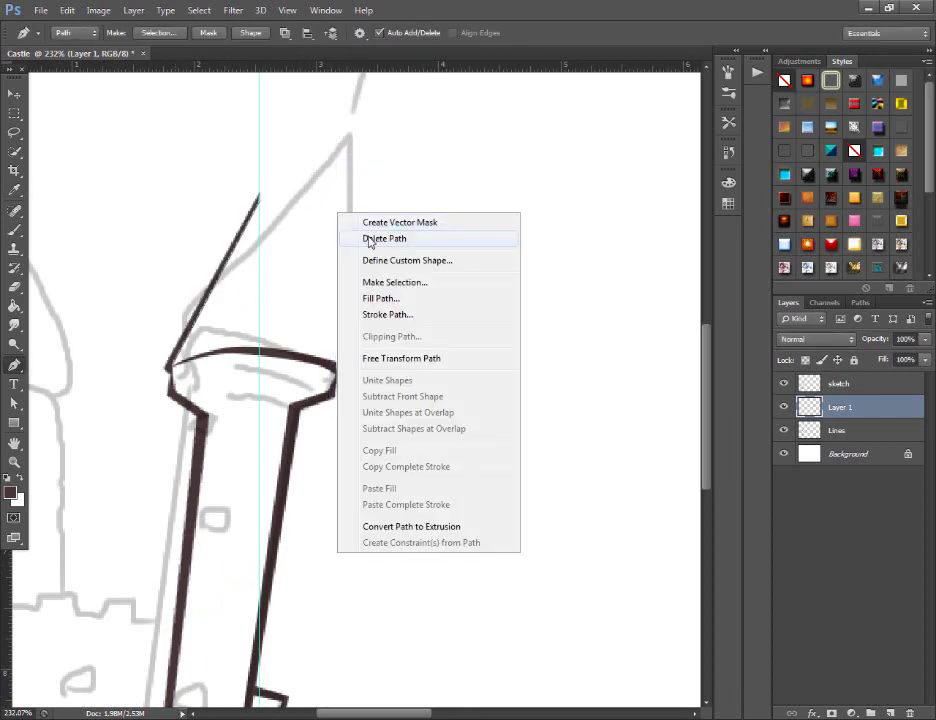
left_click(368, 239)
Alt-drag a copy of the spire stroke, flip it horizontally and nudge it to meet the peak
key("v")
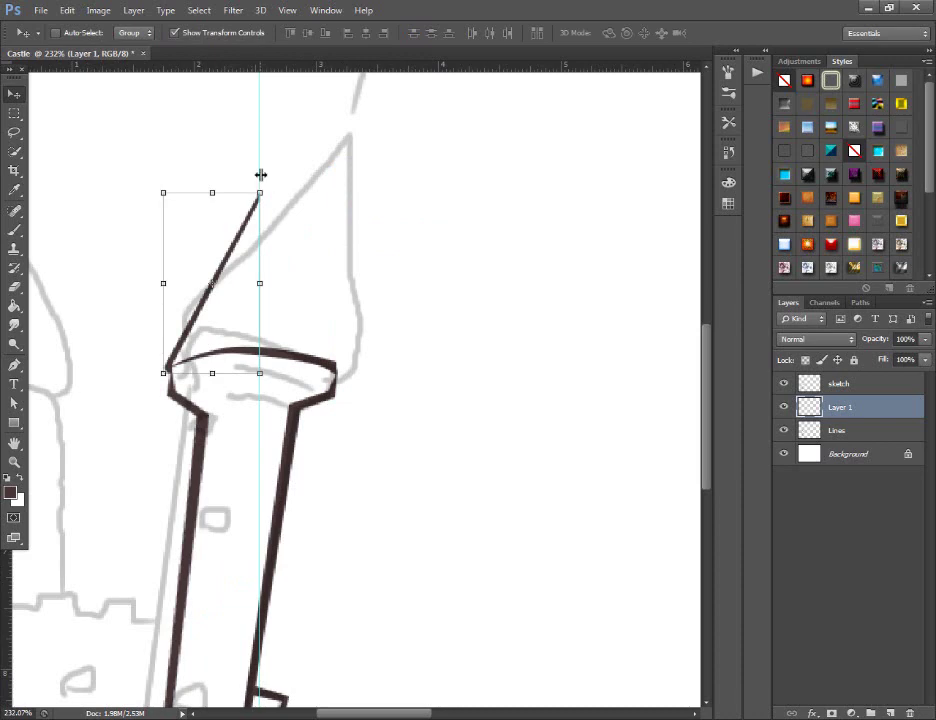
left_click_drag(234, 336, 324, 336, "alt")
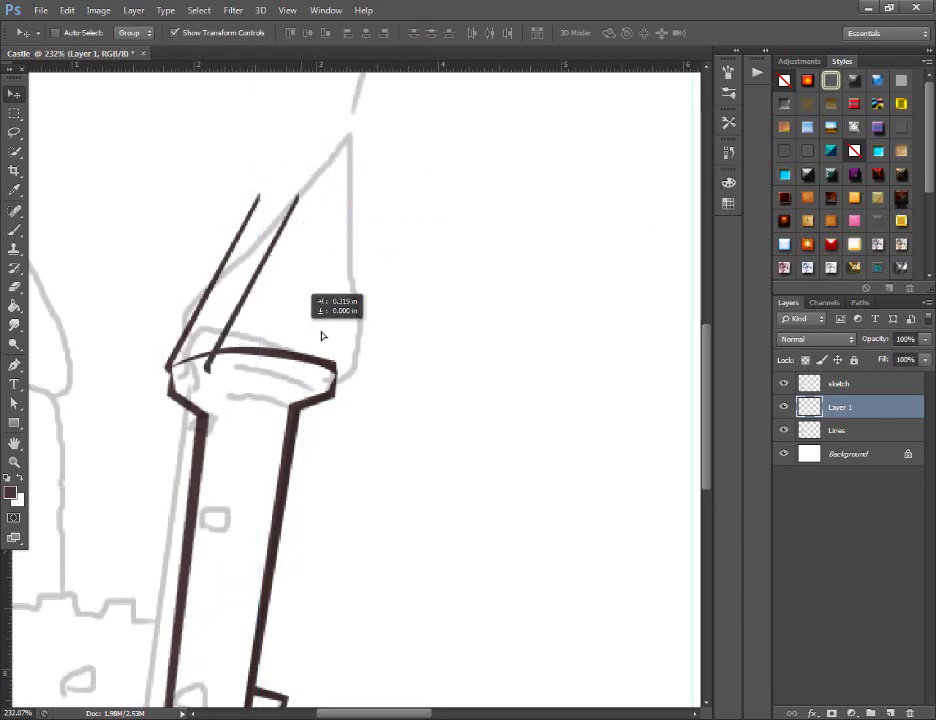
left_click(60, 12)
left_click(315, 451)
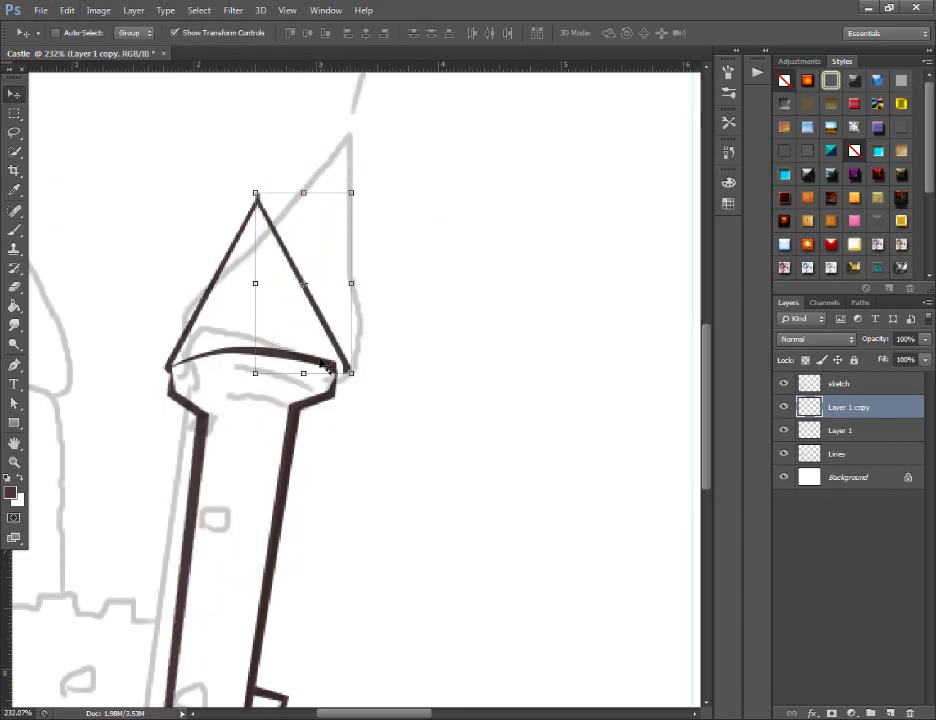
mouse_move(327, 356)
left_mouse_down()
mouse_move(317, 356)
mouse_move(357, 353)
left_mouse_up()
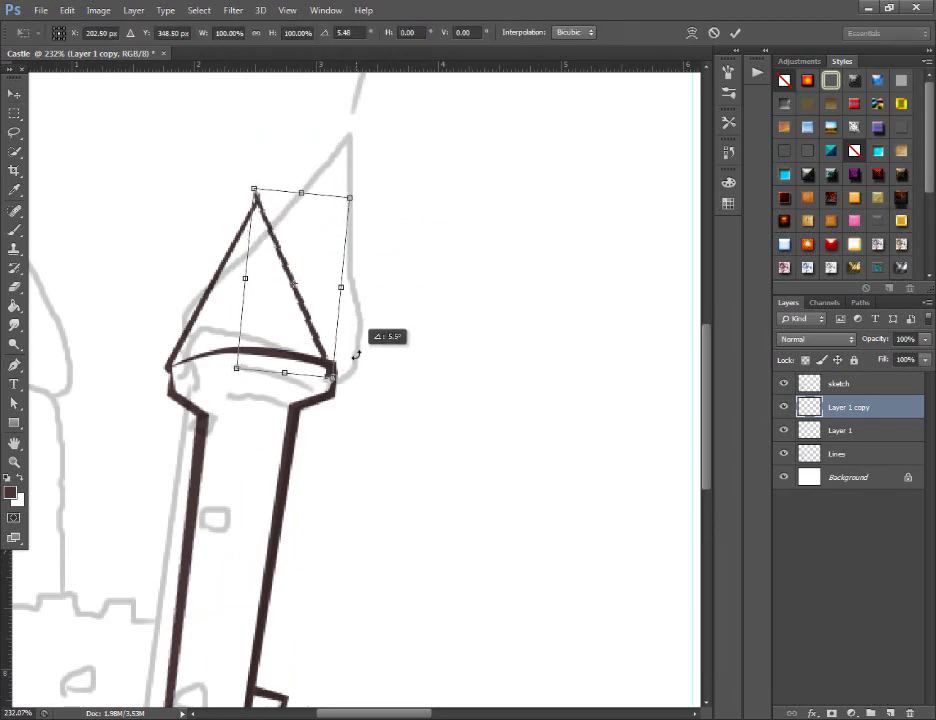
key("Right")
key("Right")
key("Right")
key("Up")
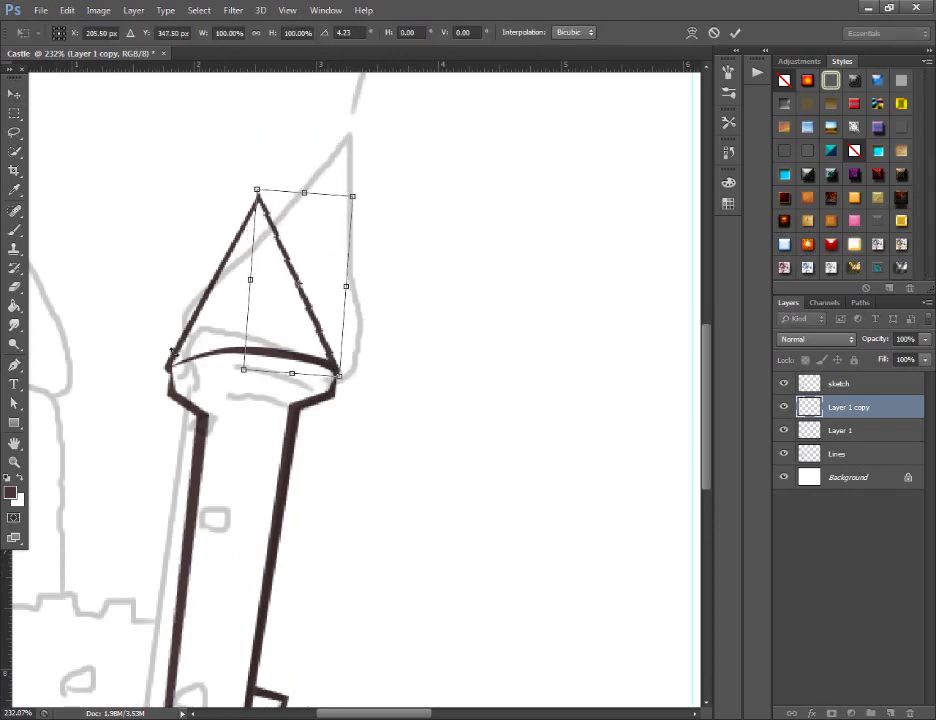
key("Return")
left_click(14, 403)
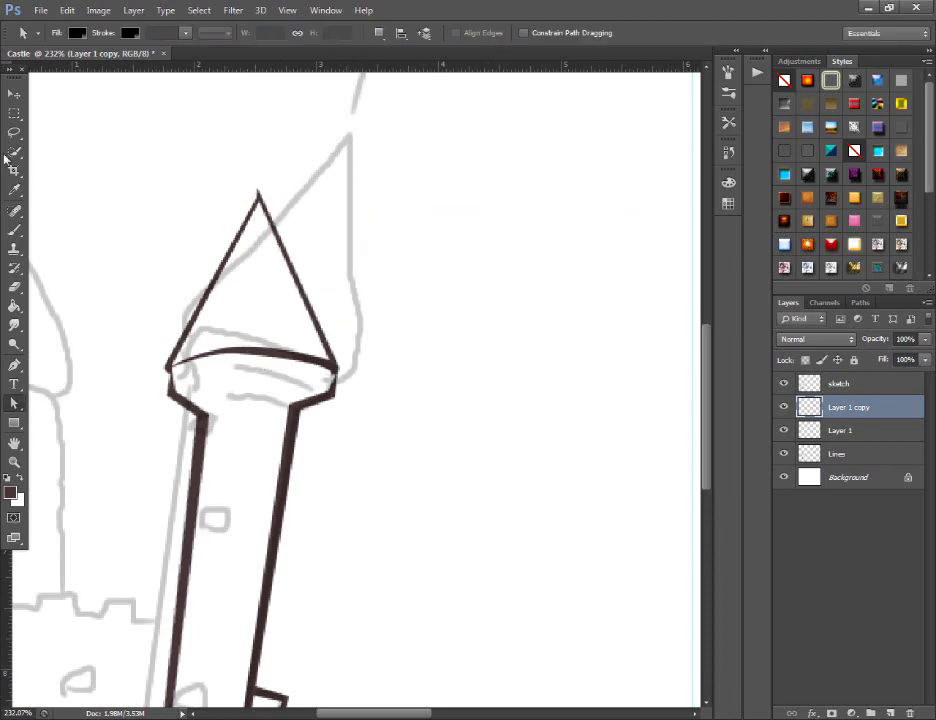
left_click(14, 93)
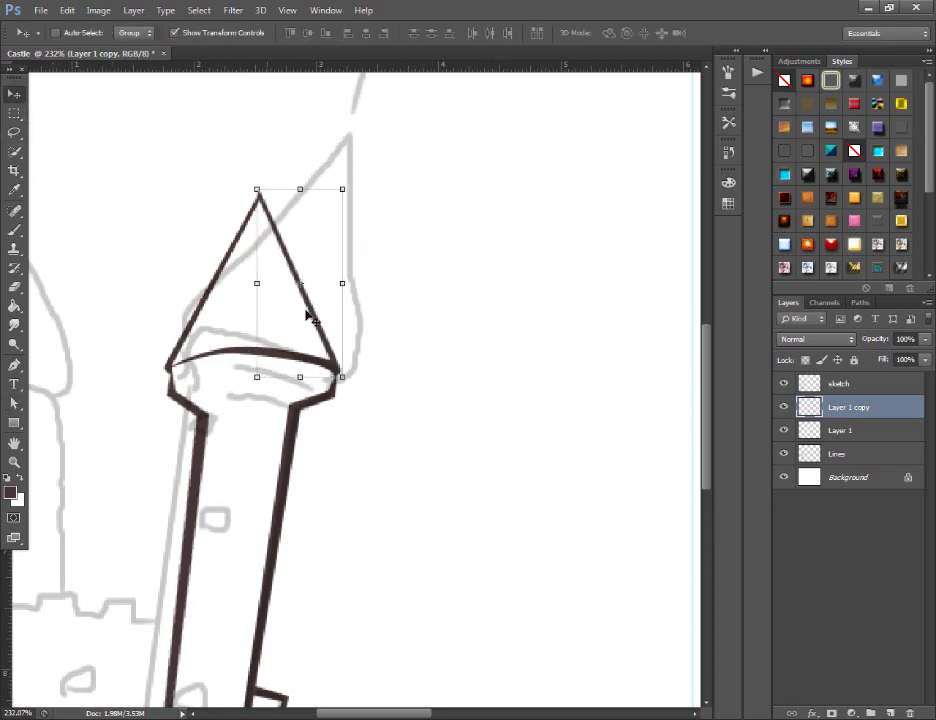
key("Right")
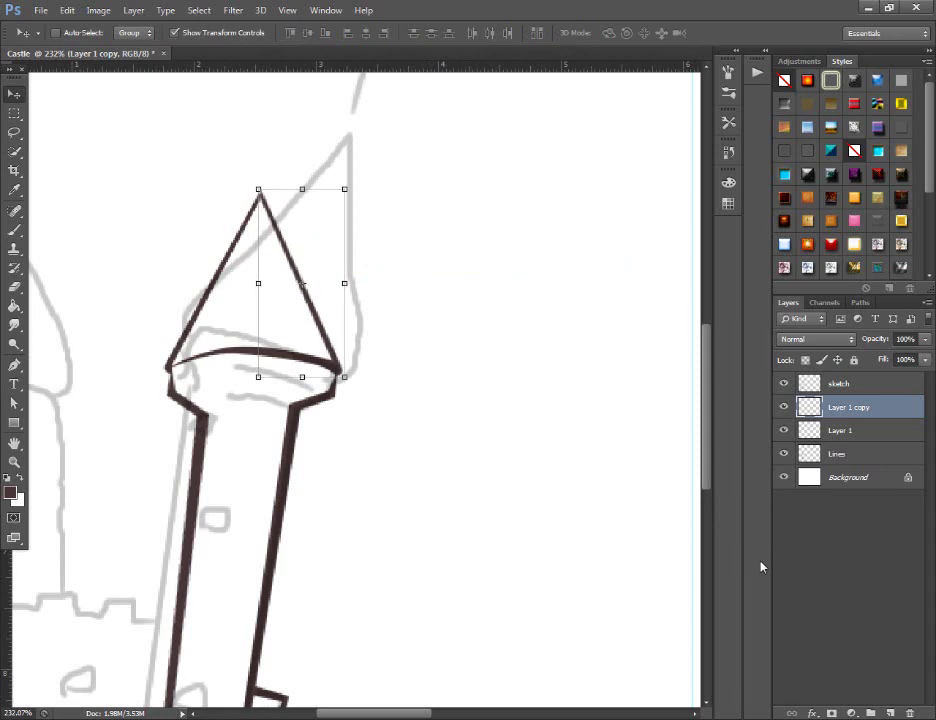
left_click(842, 575)
Hide the sketch and merge Layer 1 with Lines using Ctrl+E
scroll(493, 405, "down", 2)
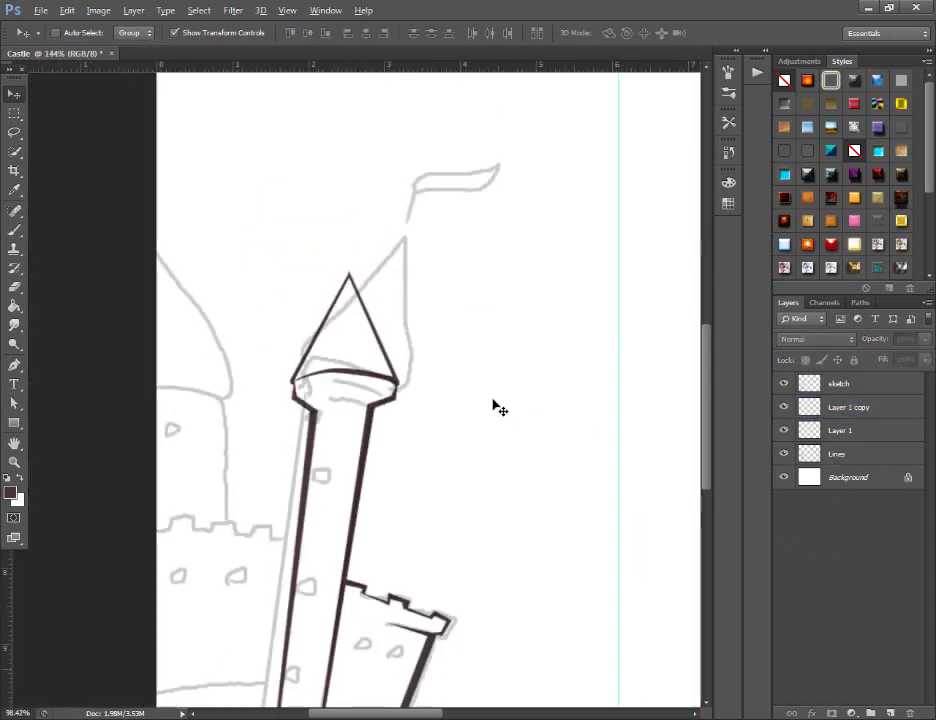
scroll(493, 405, "down", 2)
scroll(493, 405, "down", 2)
left_click(786, 384)
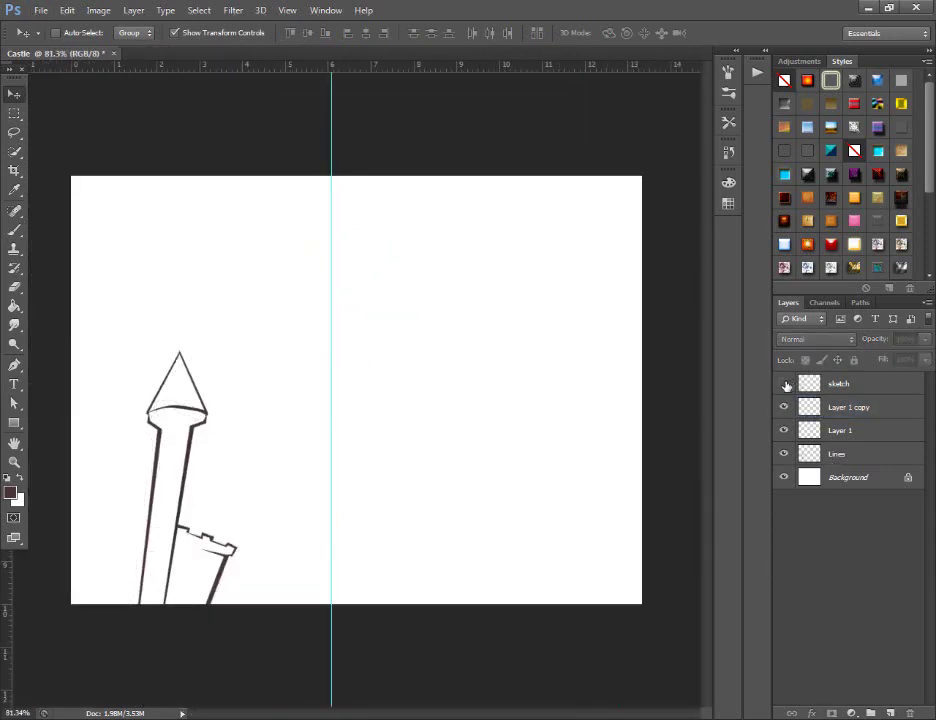
left_click(883, 412)
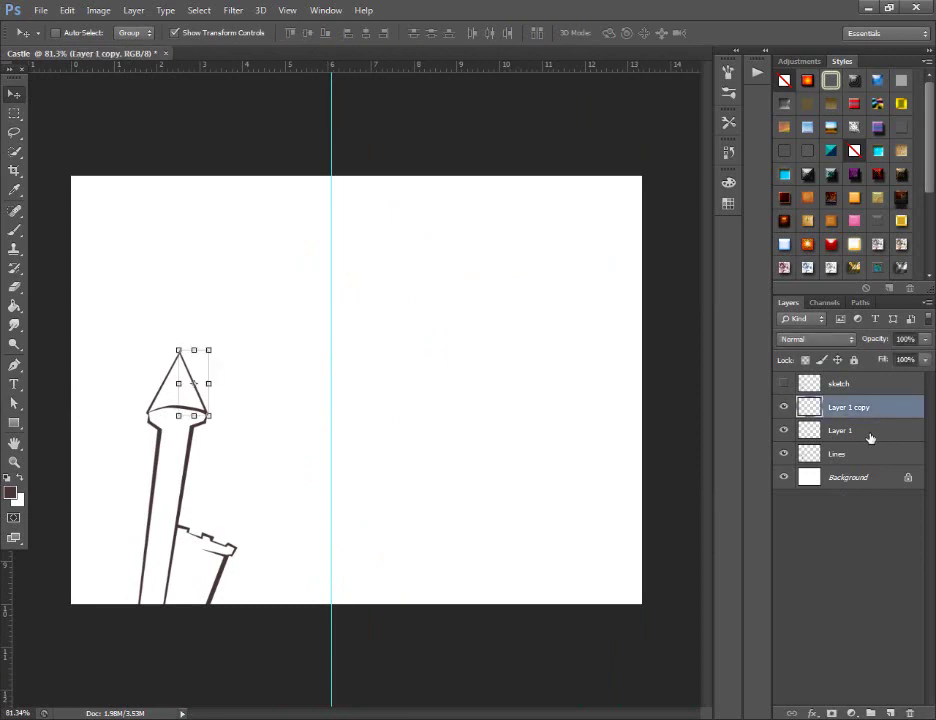
left_click(869, 437)
key("ctrl+e")
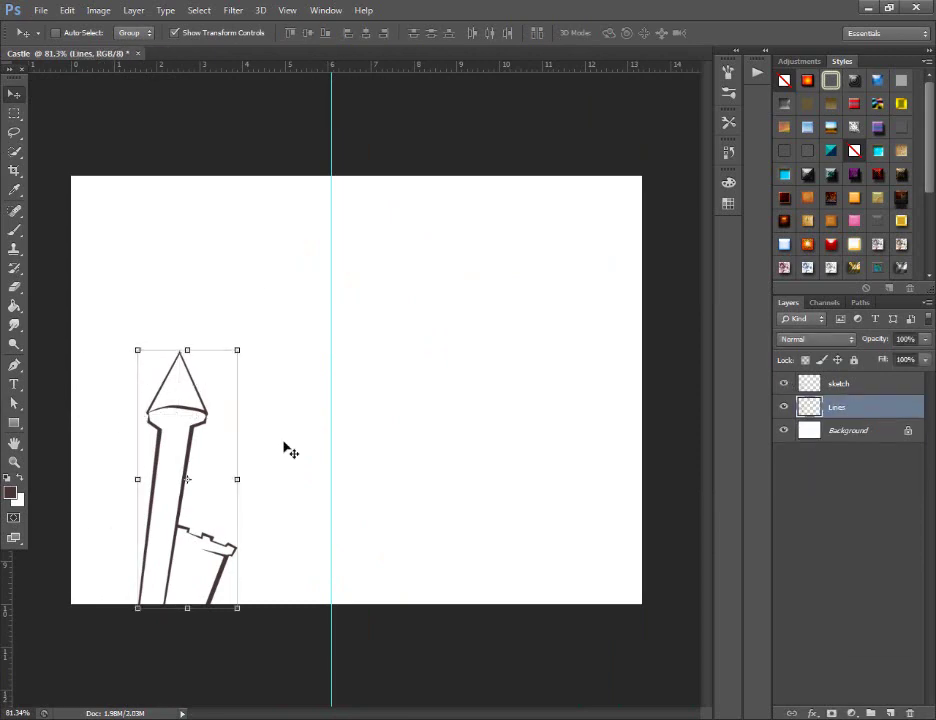
Move the sketch and the Lines layer so the inked tower sits over the sketch
left_click(14, 365)
scroll(96, 396, "up", 2)
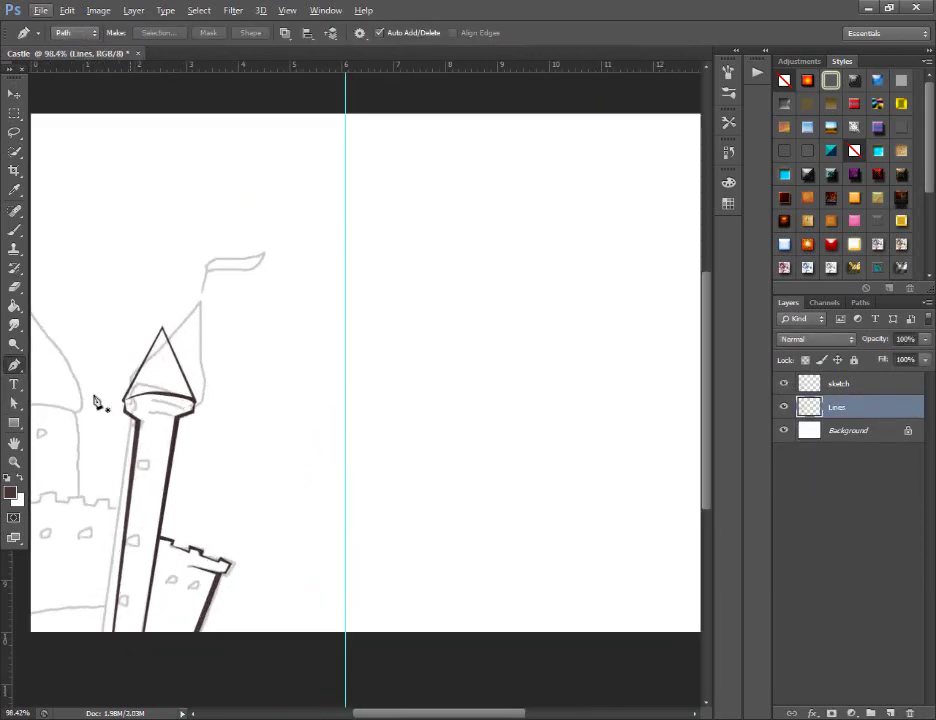
left_click(14, 113)
left_click(833, 380)
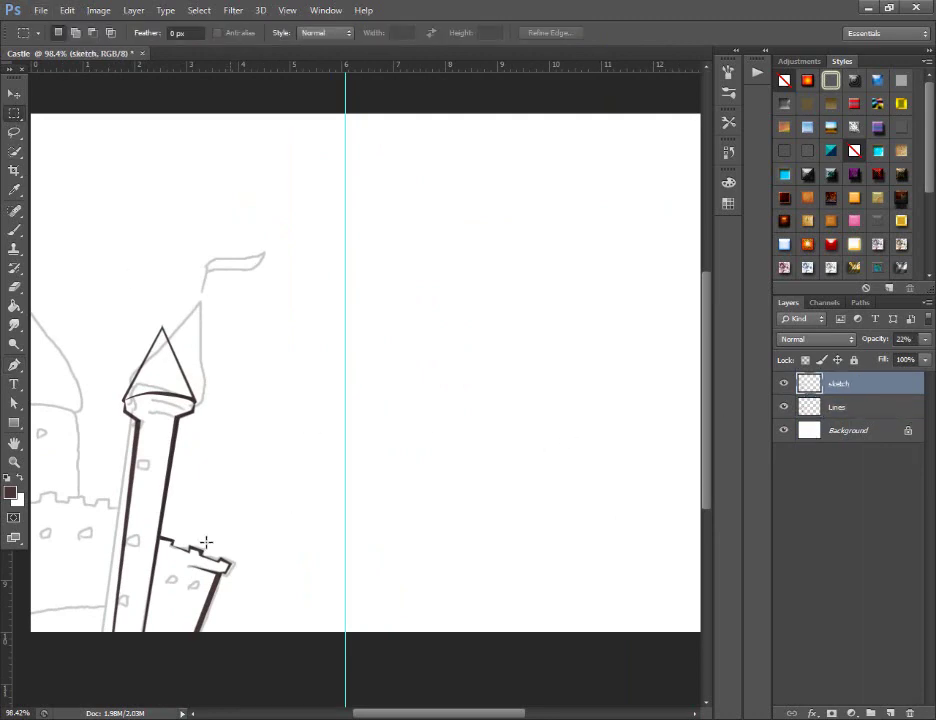
left_click(14, 94)
left_click_drag(210, 612, 181, 566)
left_click(830, 405)
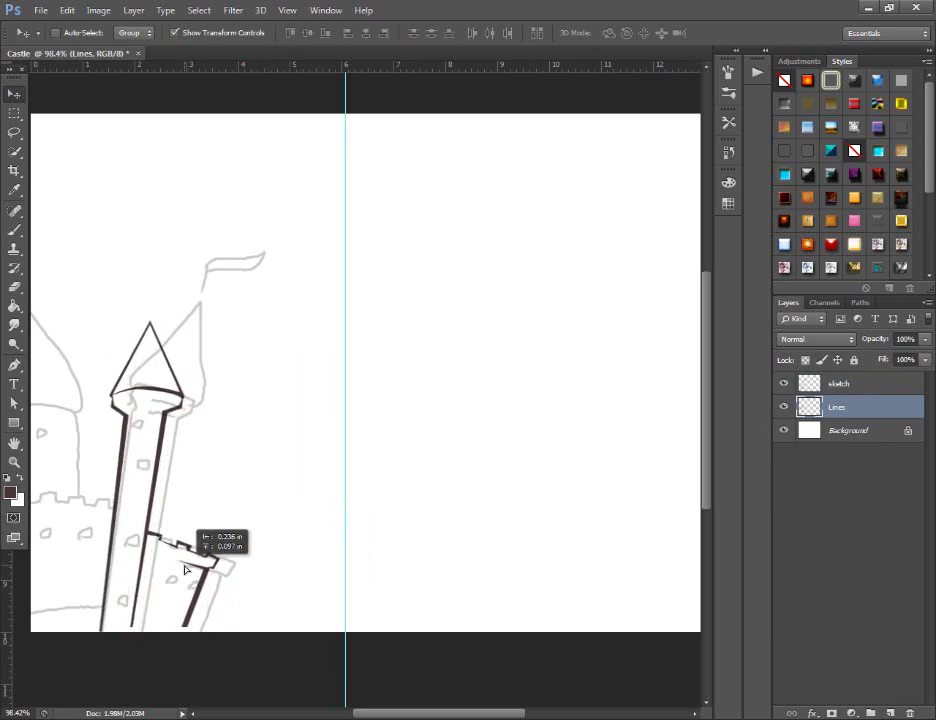
left_click_drag(387, 714, 362, 714)
scroll(242, 552, "up", 1)
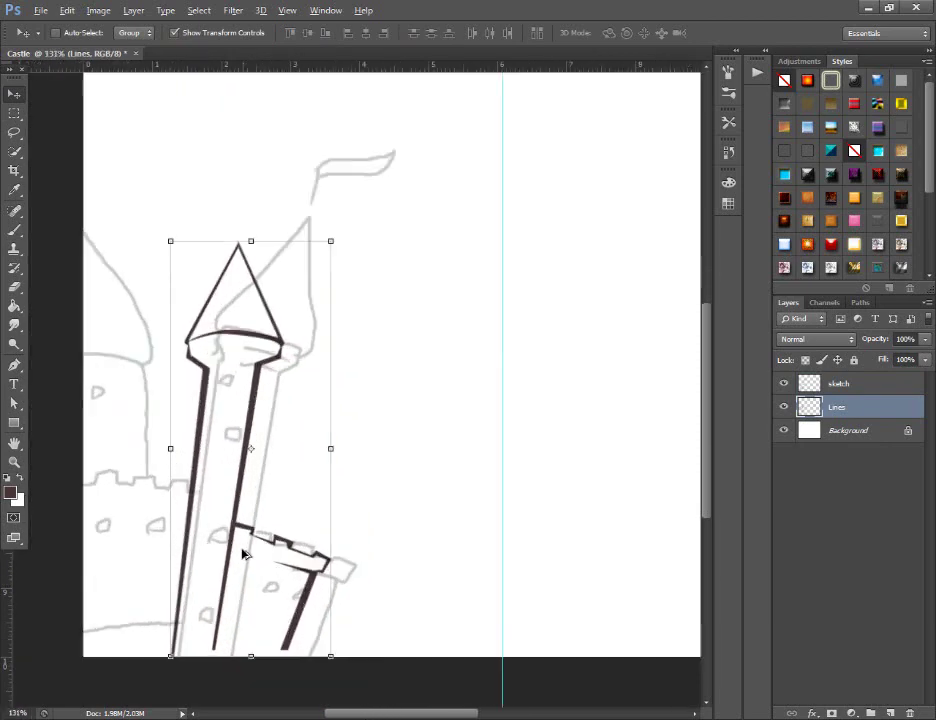
left_click_drag(242, 552, 246, 555)
Trace the crenellated top of the left castle wall with a Pen path
left_click(14, 366)
scroll(194, 476, "up", 1)
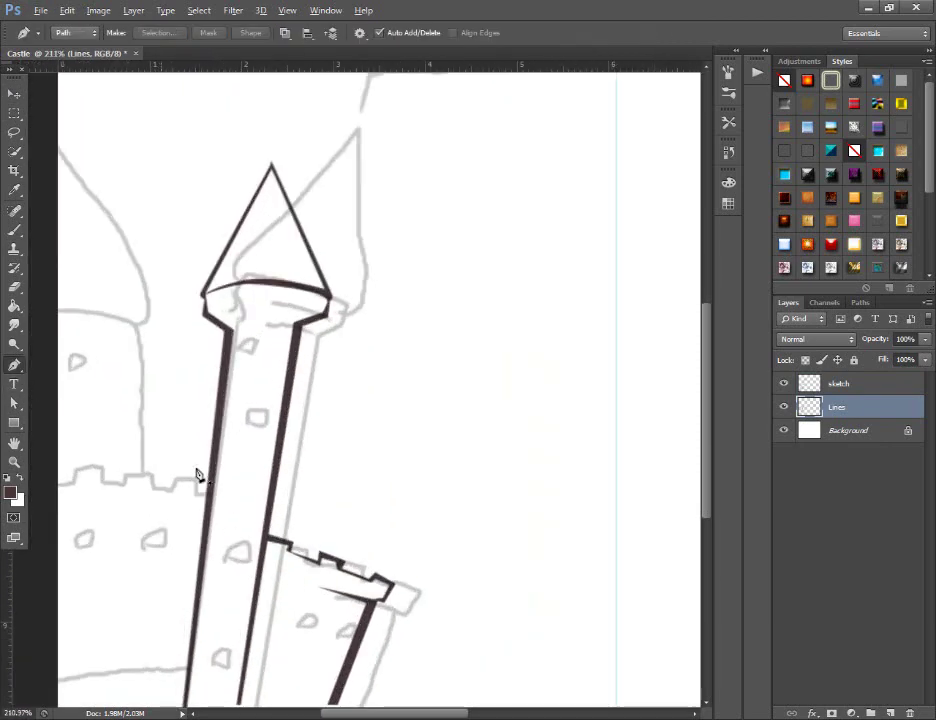
scroll(226, 489, "up", 1)
left_click(214, 493)
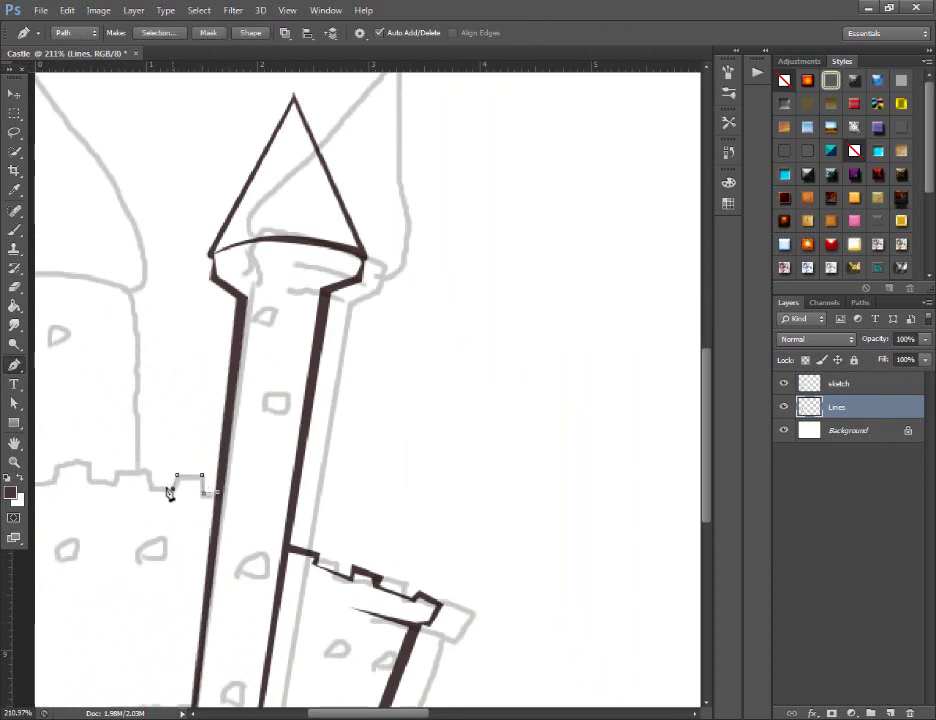
left_click(117, 471)
left_click(113, 482)
left_click(87, 460)
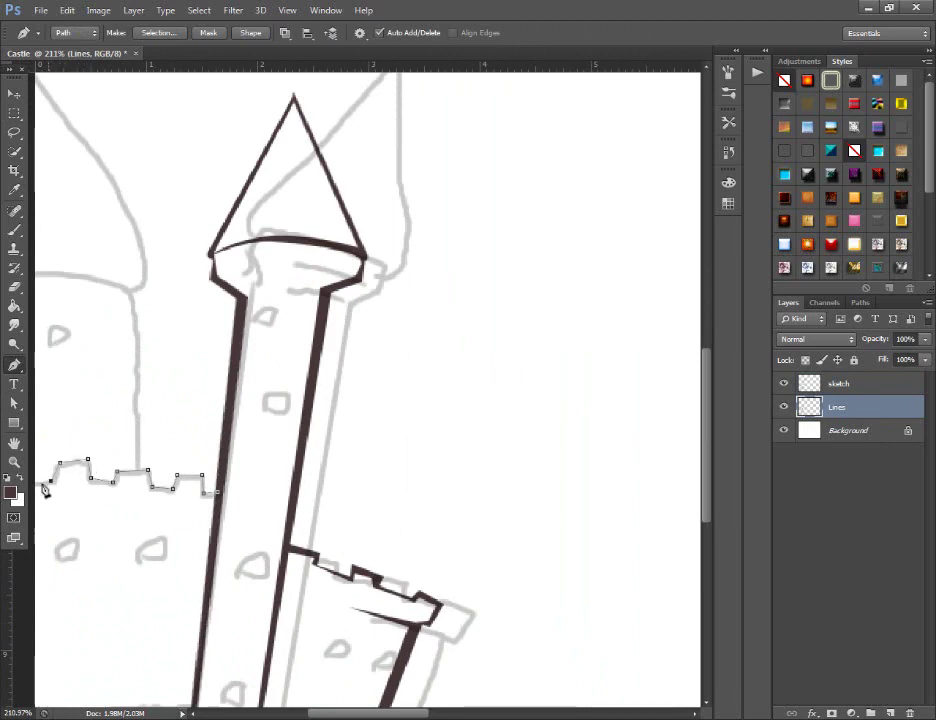
scroll(230, 650, "up", 2)
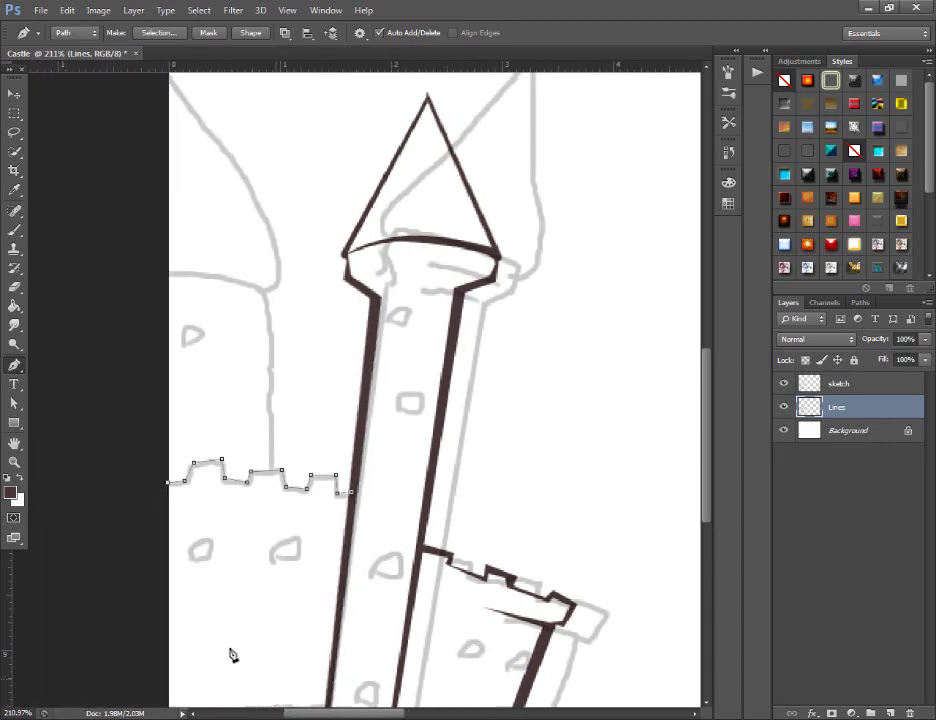
scroll(157, 470, "up", 2)
left_click(187, 448)
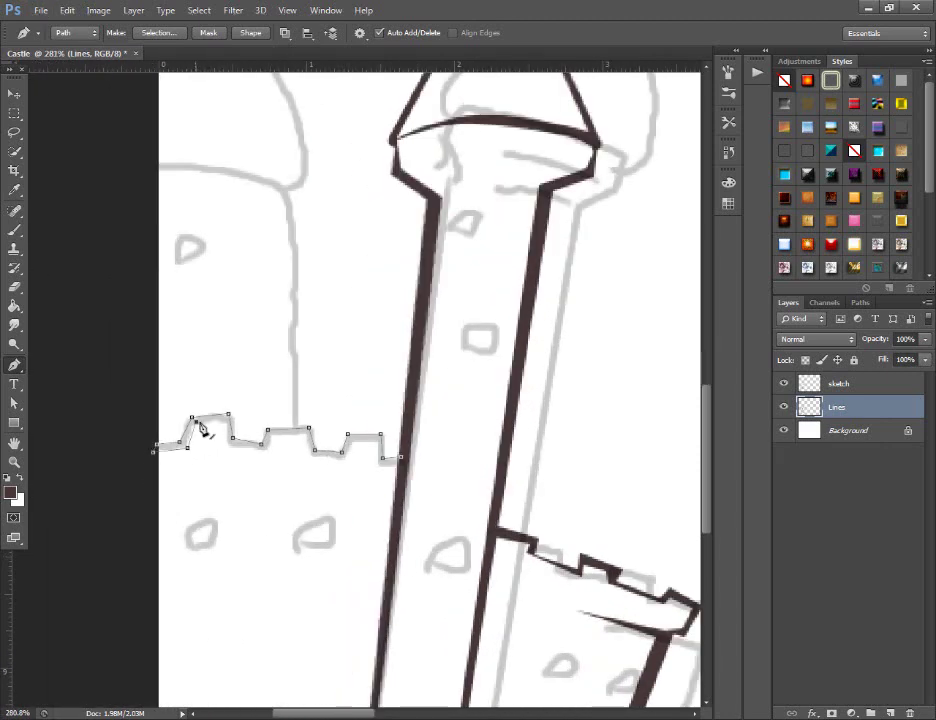
left_click(274, 436)
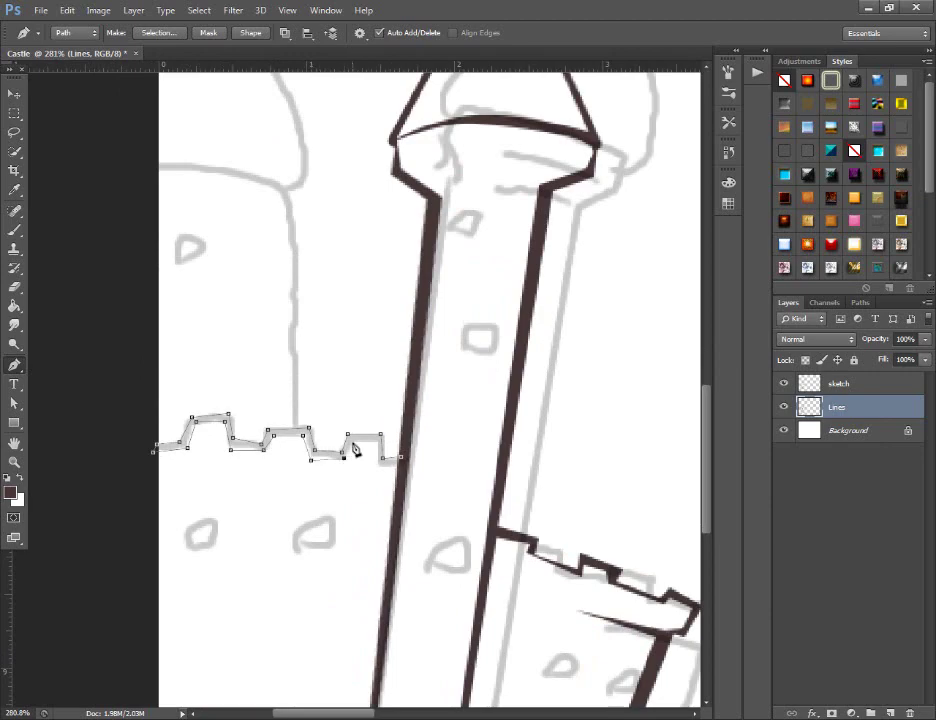
left_click(377, 468)
Ink the battlement path as a dark line
right_click(486, 266)
left_click(532, 353)
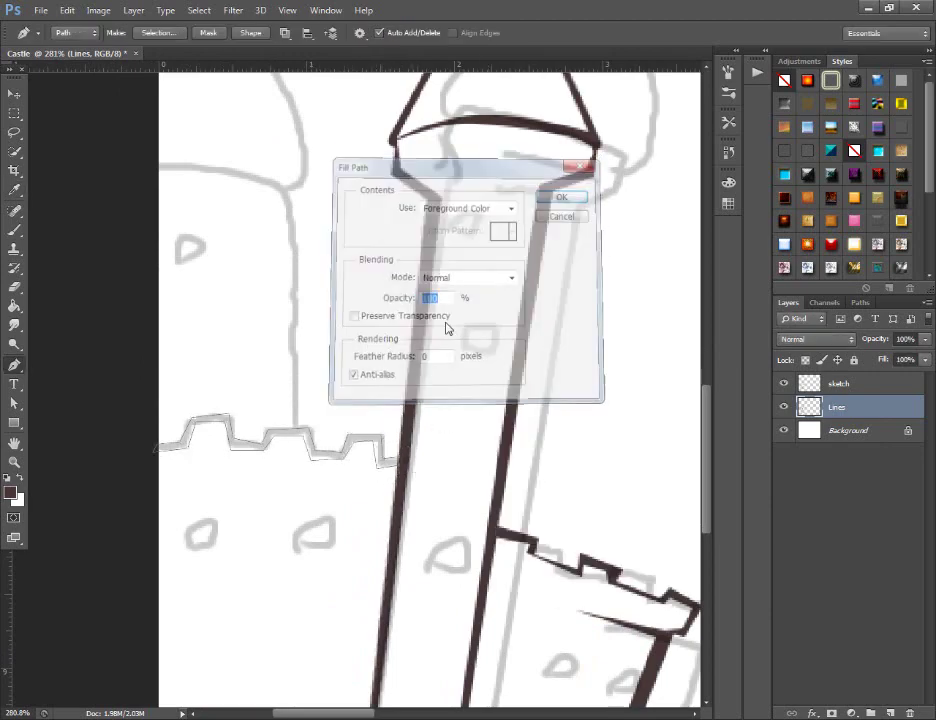
key("Return")
right_click(445, 330)
left_click(445, 330)
scroll(285, 455, "up", 3)
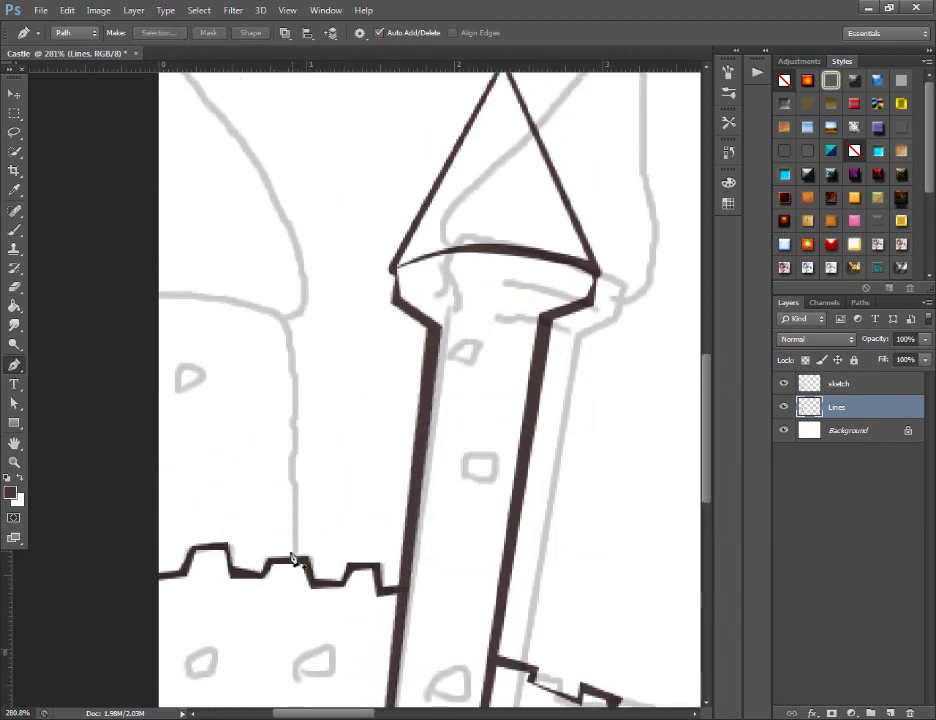
left_click(291, 555)
Trace the left building's right wall edge and curved top with the Pen tool
left_click(291, 493)
left_click(291, 465)
left_click_drag(291, 430, 291, 410)
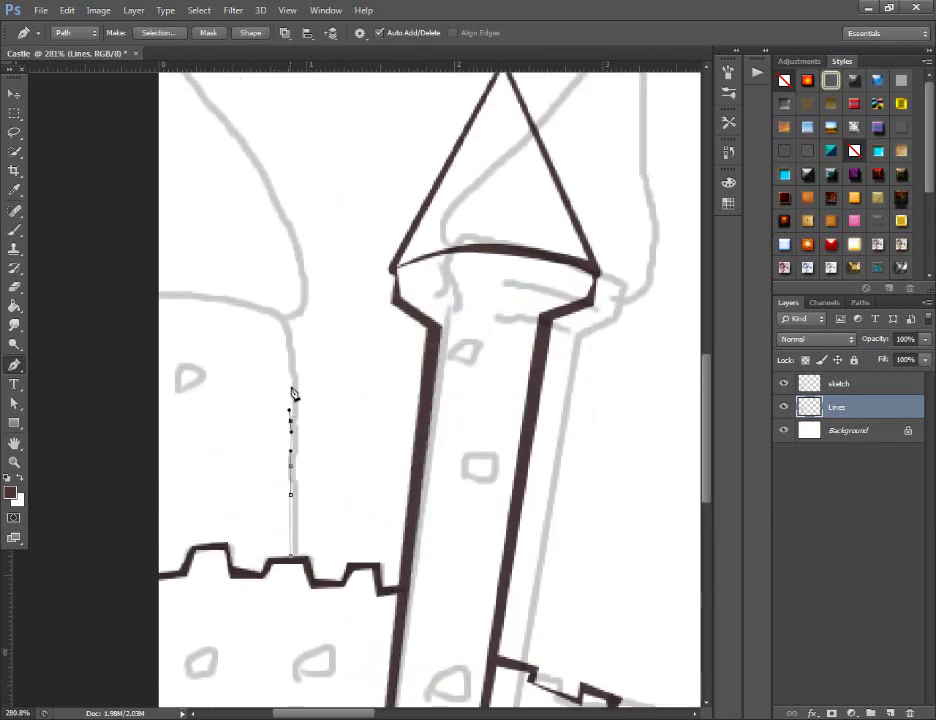
left_click(291, 382)
left_click(291, 344)
left_click(283, 322)
left_click_drag(155, 311, 80, 326)
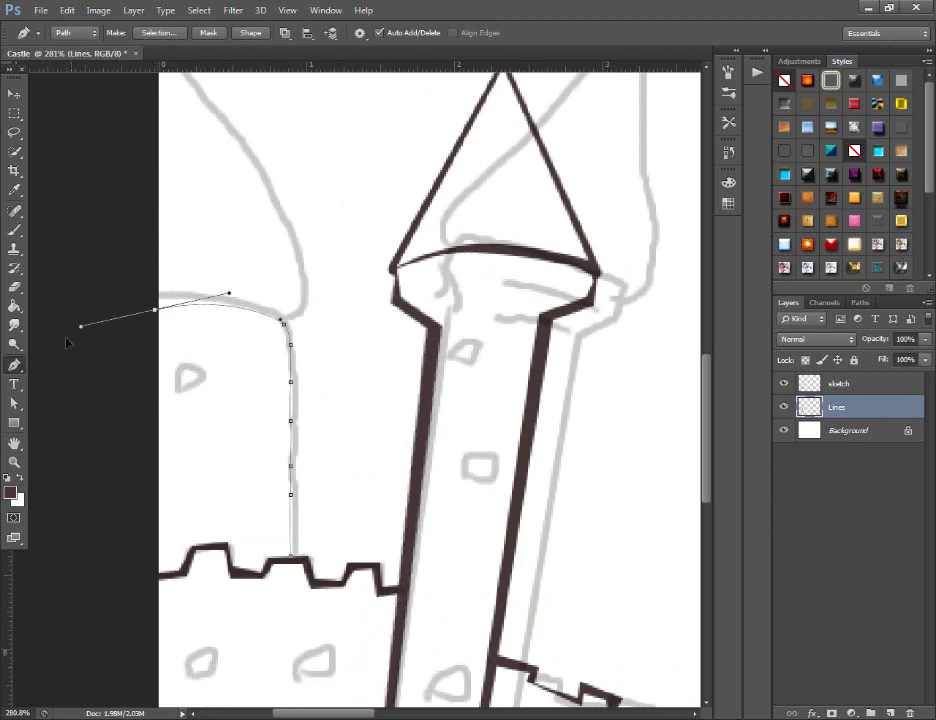
key("ctrl+z")
left_click_drag(155, 298, 108, 302)
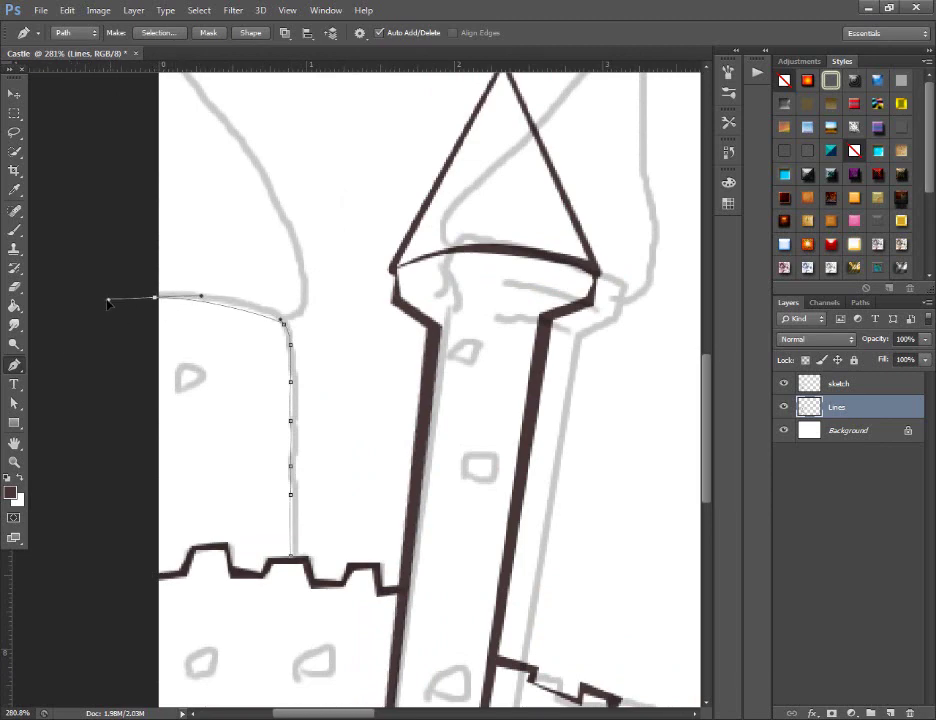
left_click(152, 295, "alt")
left_click_drag(288, 322, 303, 353)
left_click(298, 402)
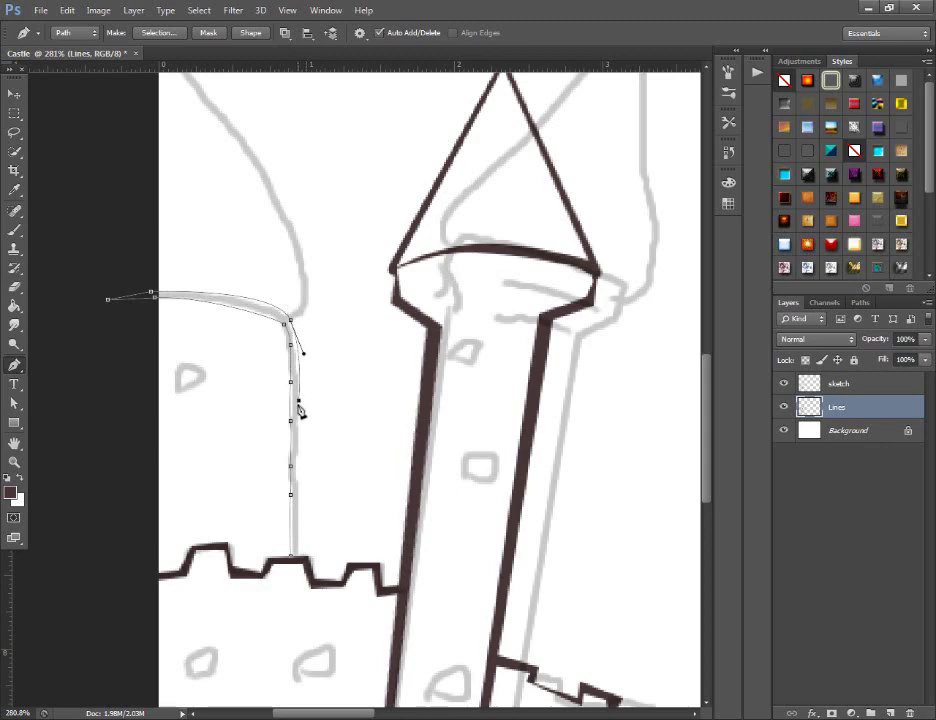
left_click(293, 557)
Stroke the wall outline path as a dark brush line
right_click(382, 272)
left_click(425, 378)
key("Return")
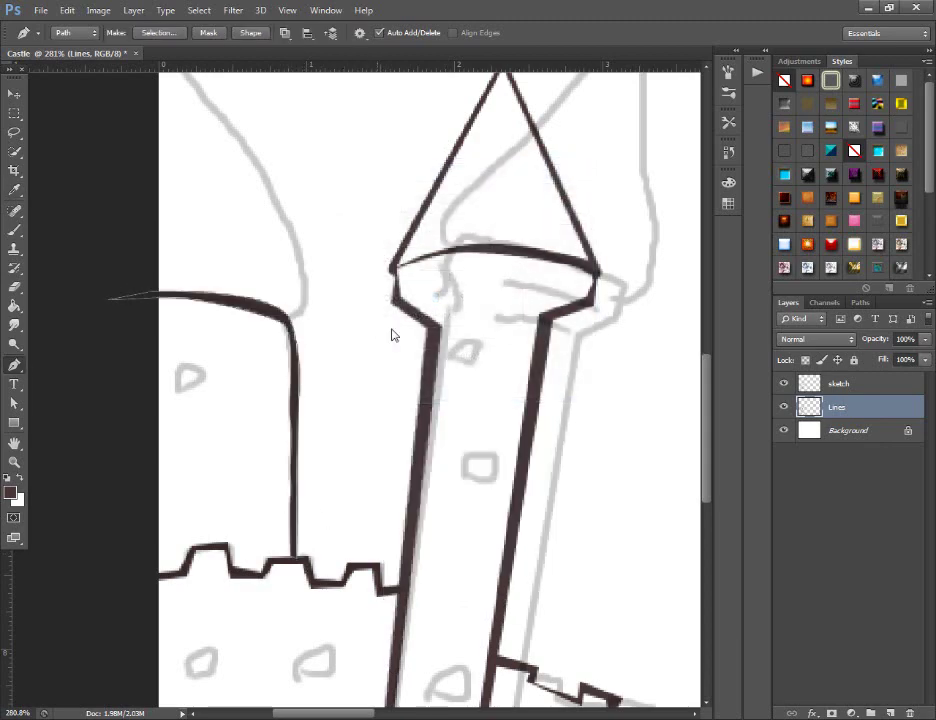
scroll(303, 355, "up", 2)
scroll(200, 280, "up", 4)
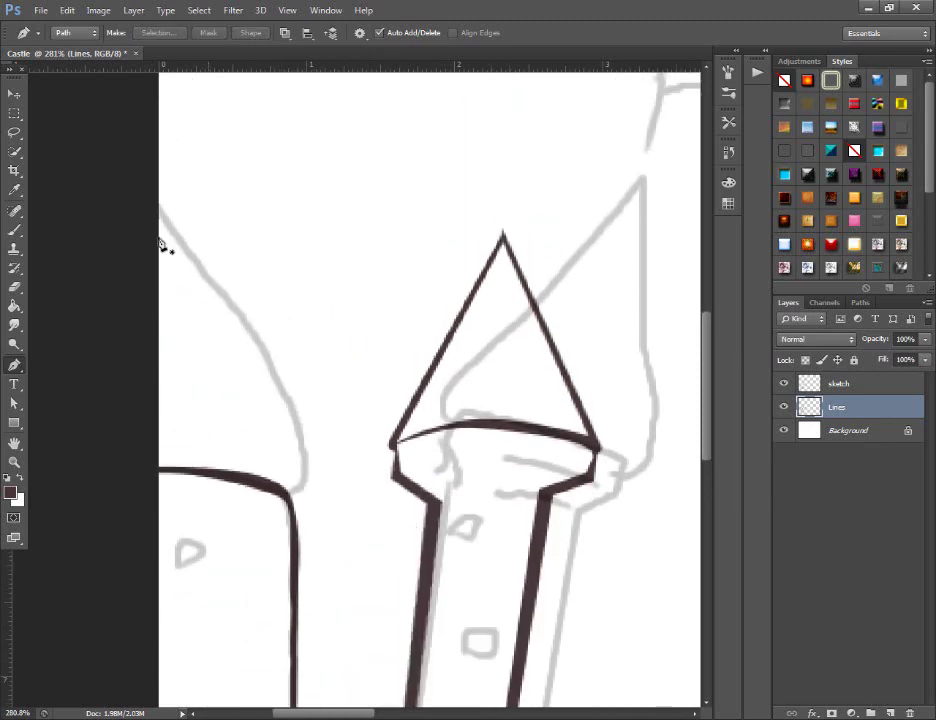
Pen the sloping roof edge, stroke it in dark ink, and delete the path
left_click(149, 186)
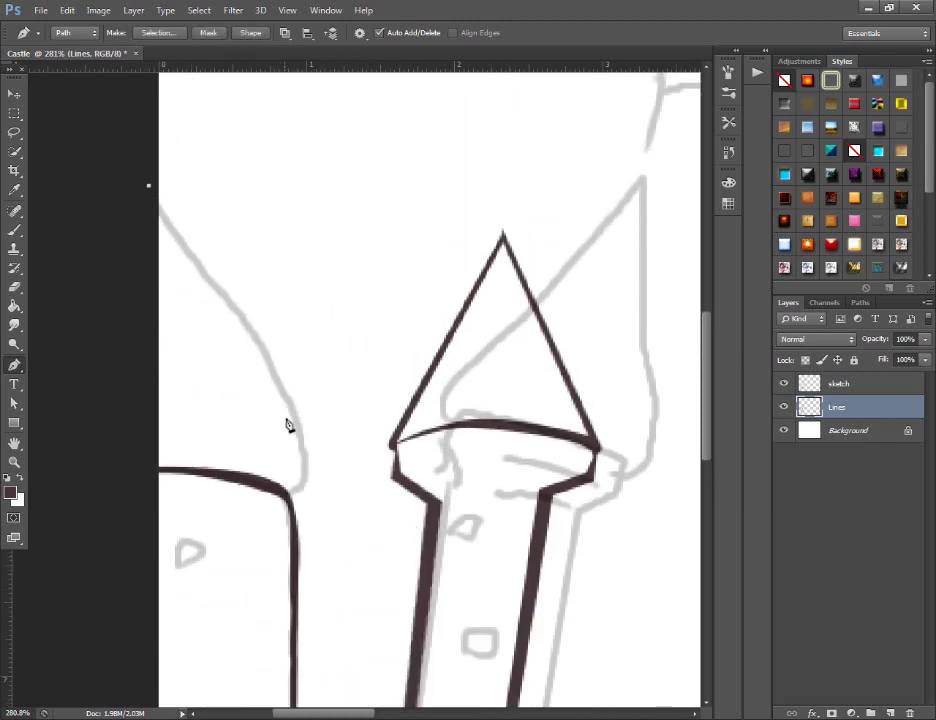
left_click(305, 477)
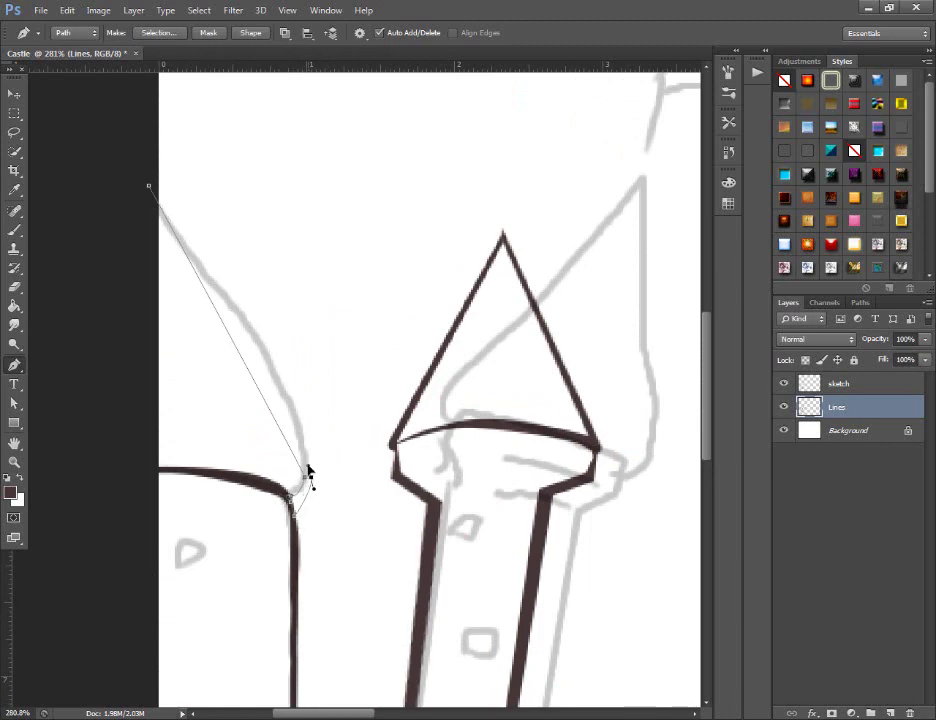
left_click_drag(150, 185, 155, 188)
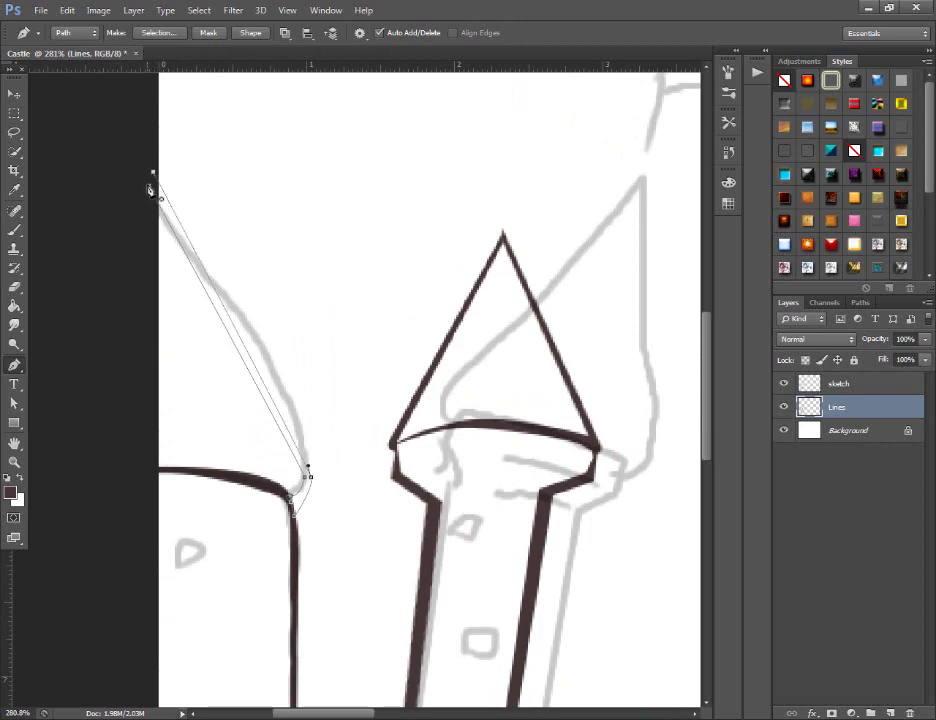
right_click(338, 248)
left_click(390, 355)
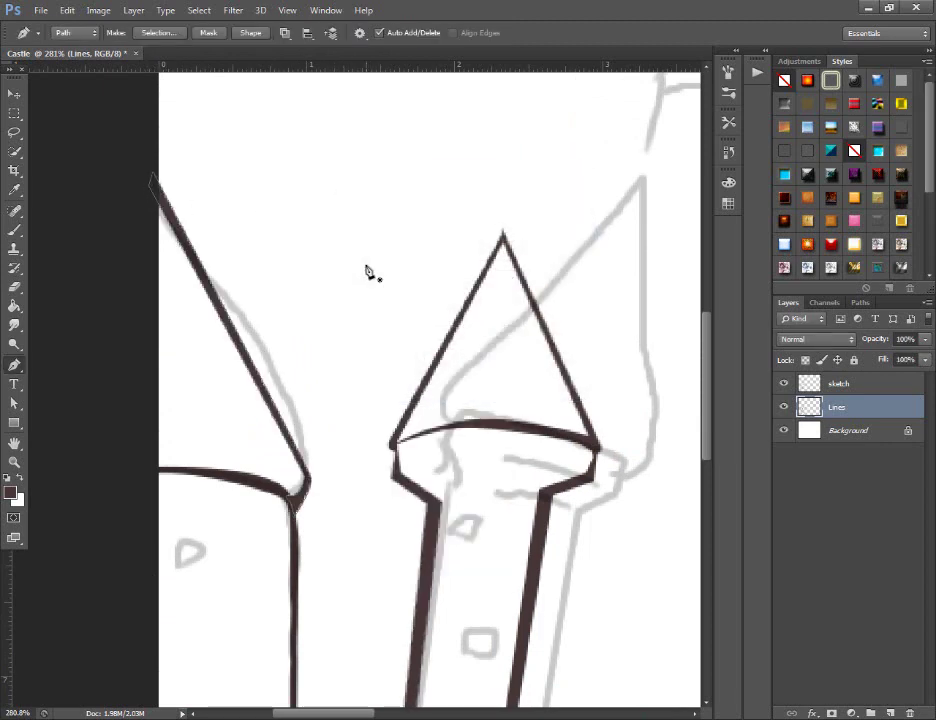
right_click(368, 272)
left_click(405, 295)
scroll(388, 355, "down", 3)
Hide the sketch layer and nudge the castle lines slightly downward
scroll(388, 360, "down", 3)
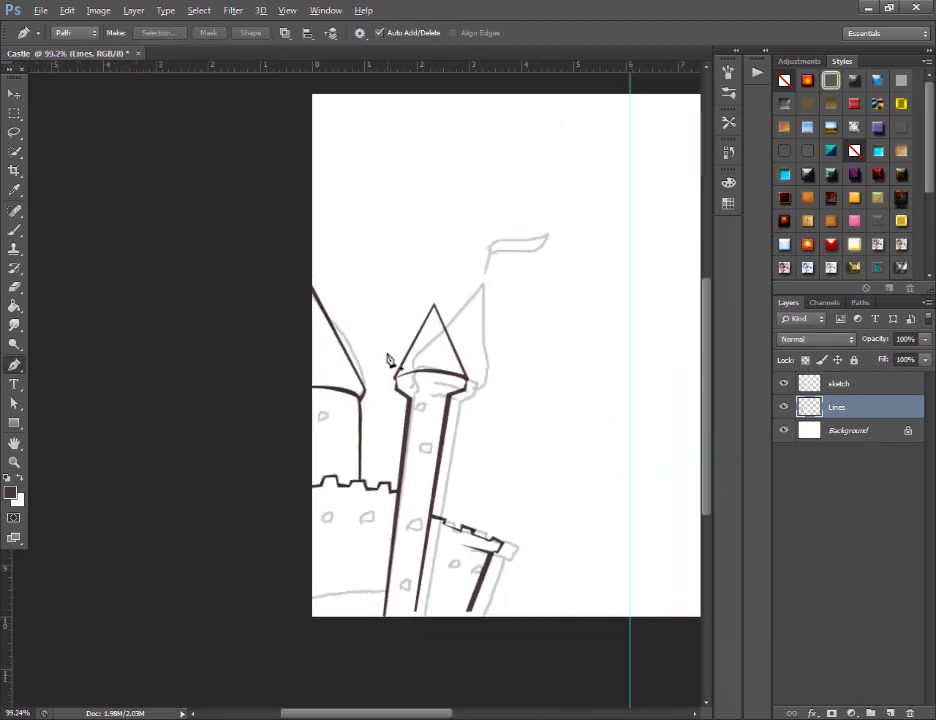
scroll(388, 360, "down", 1)
left_click(783, 430)
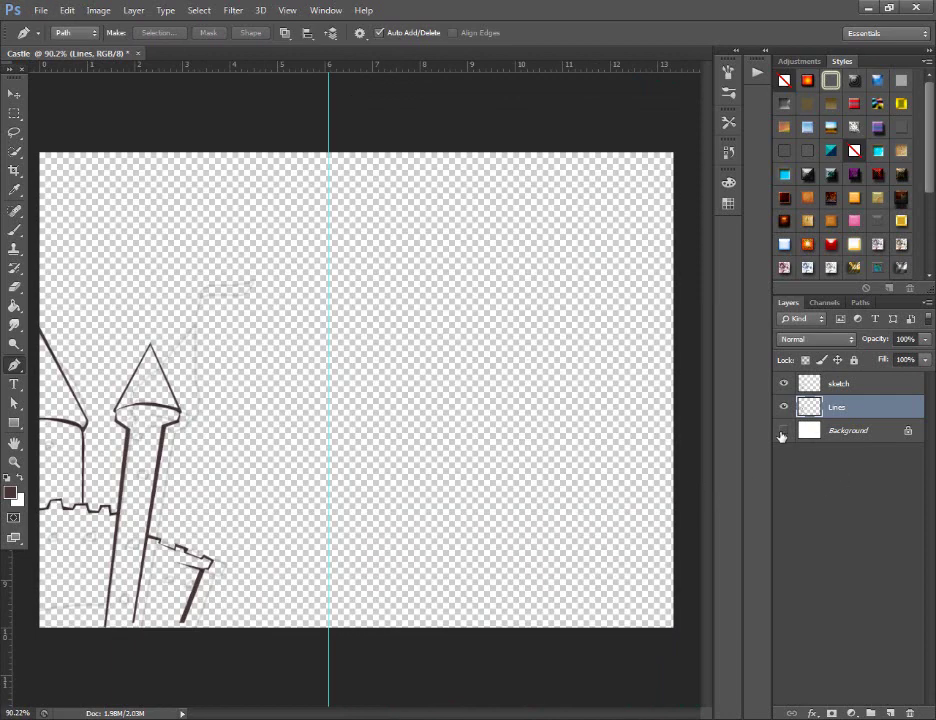
left_click(783, 383)
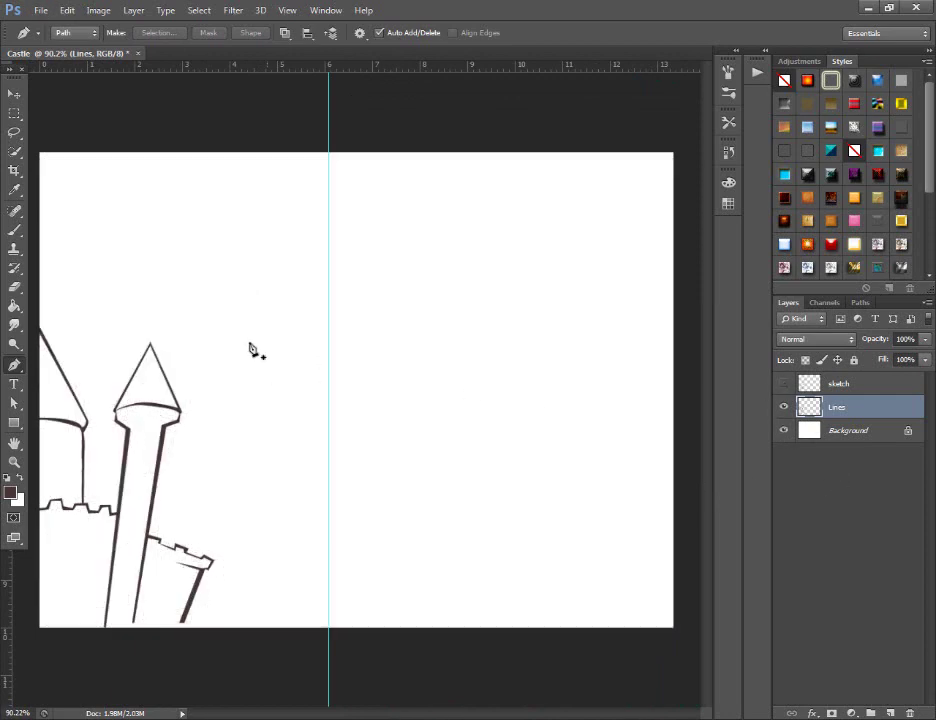
left_click(14, 92)
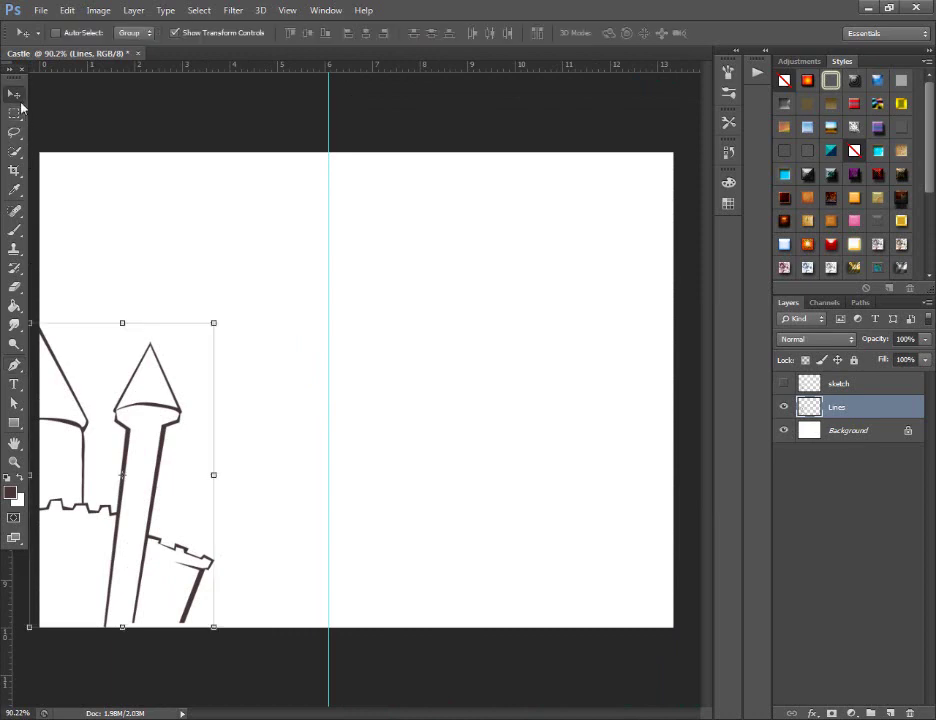
left_click_drag(184, 599, 184, 605)
Duplicate Lines into a Lines copy layer and reselect the original Lines layer
scroll(138, 547, "down", 1)
scroll(300, 620, "up", 1)
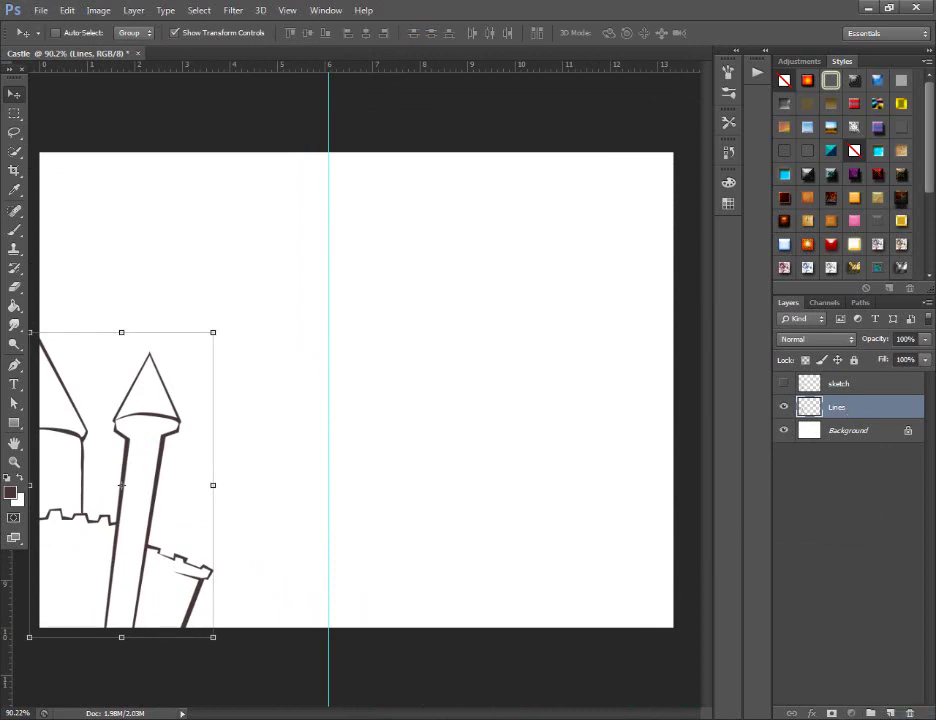
left_click_drag(845, 410, 891, 712)
left_click(845, 432)
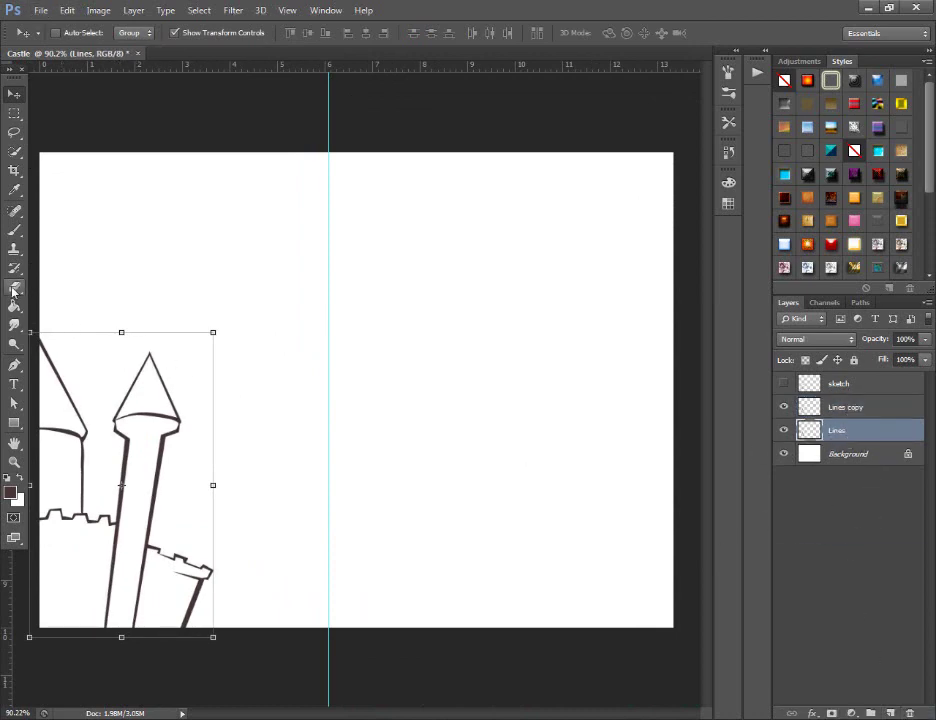
left_click(14, 305)
Pick a pale pinkish-grey and bucket-fill the tower body and lower-left wall
left_click(11, 491)
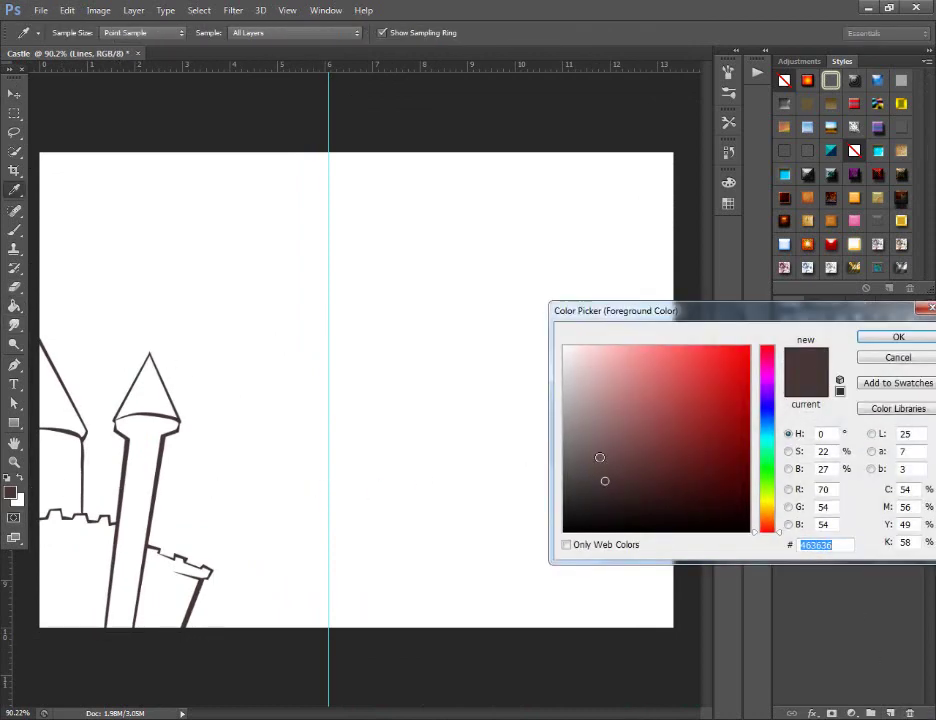
left_click_drag(599, 457, 581, 405)
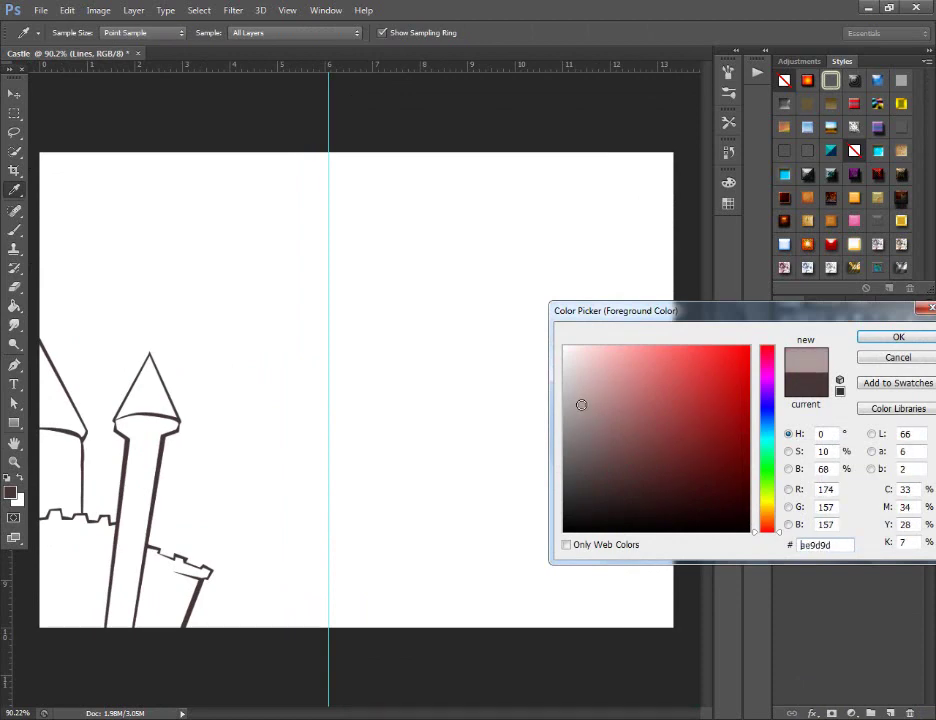
left_click_drag(580, 403, 577, 391)
key("Return")
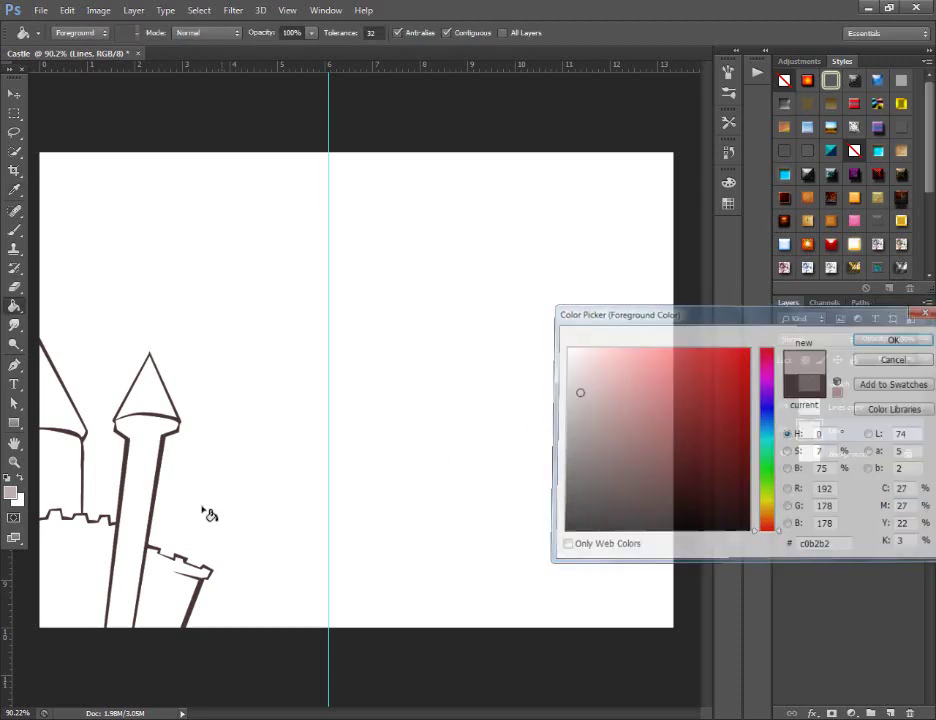
left_click(142, 495)
scroll(165, 600, "up", 2)
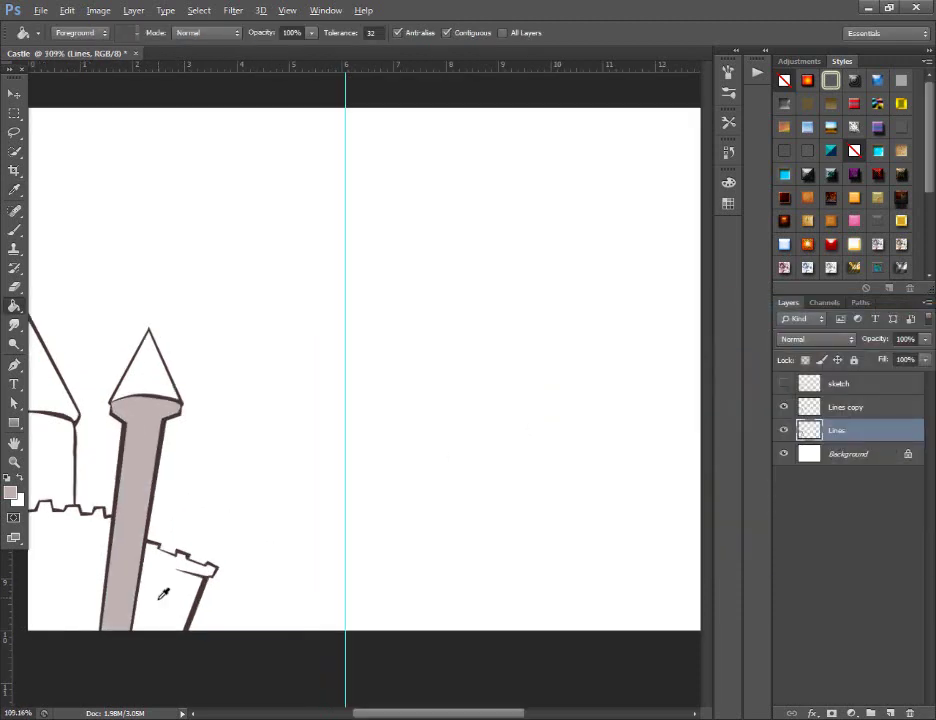
left_click(56, 593)
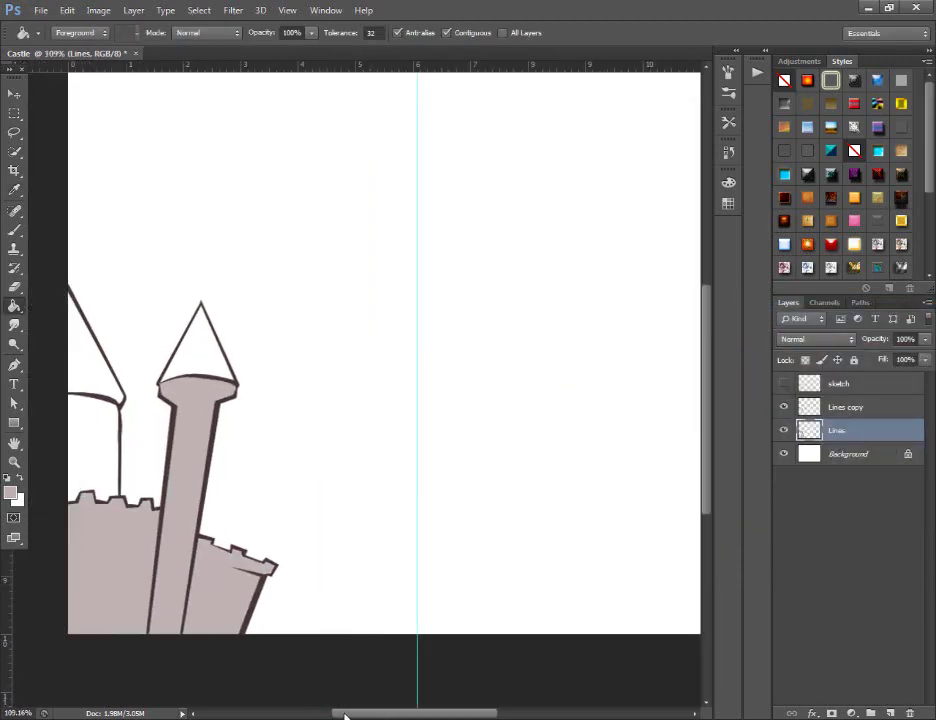
left_click_drag(380, 716, 348, 716)
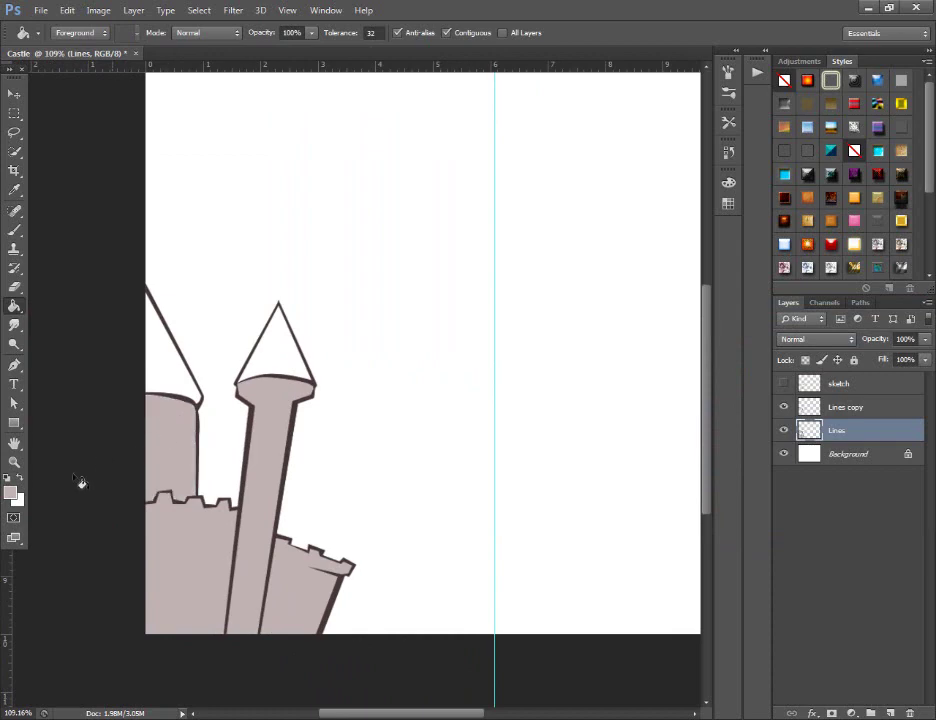
Switch to a lighter pinkish-grey and refill the right wall, central tower and left walls
left_click(10, 493)
left_click_drag(578, 390, 574, 369)
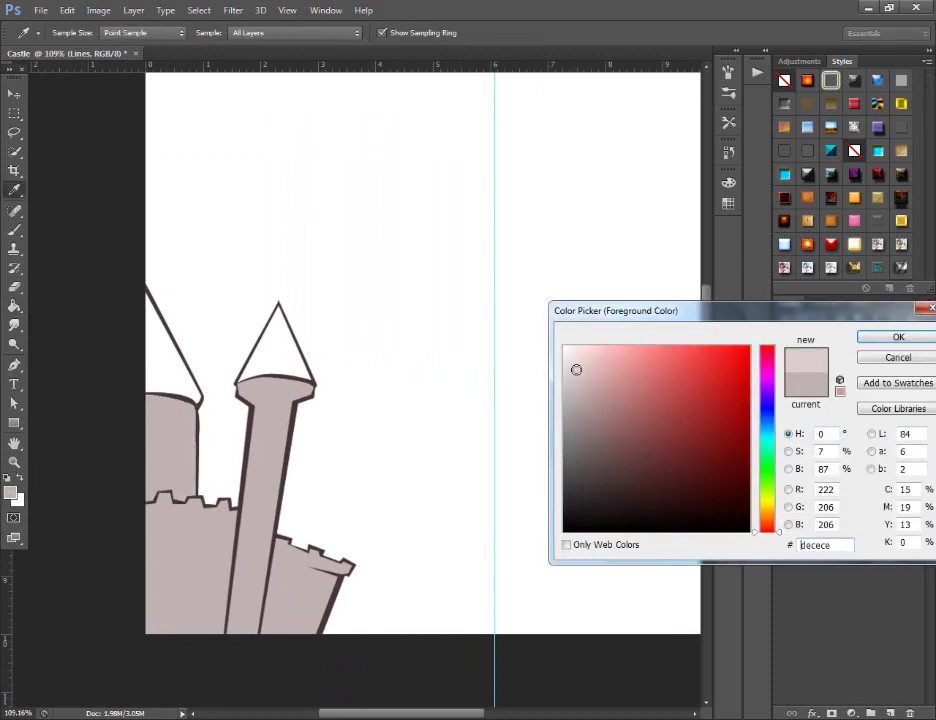
key("Return")
left_click(300, 602)
left_click(259, 567)
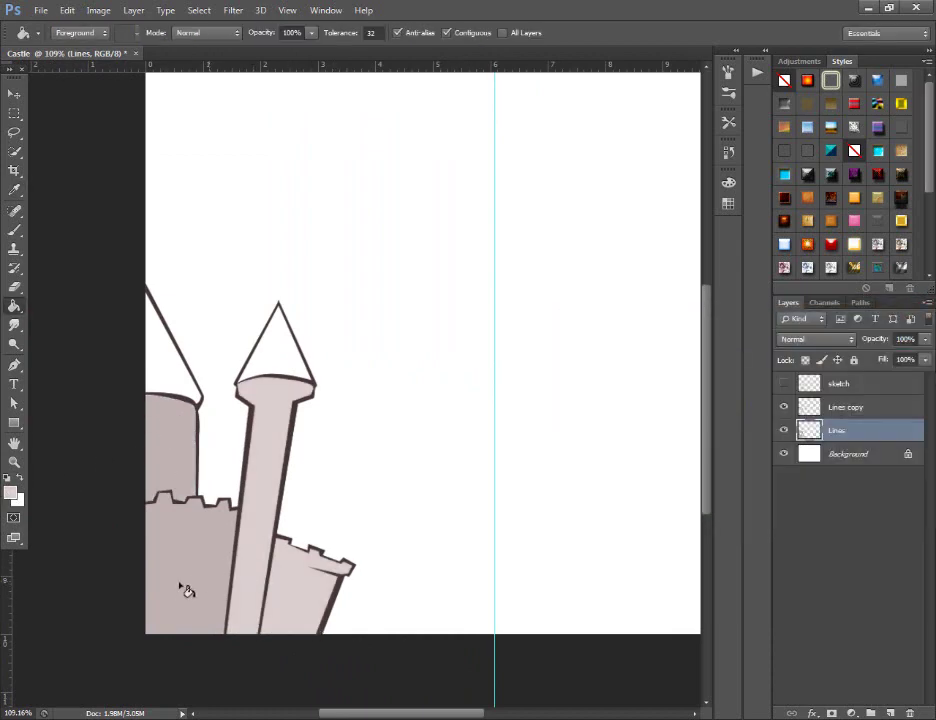
left_click(183, 590)
left_click(165, 461)
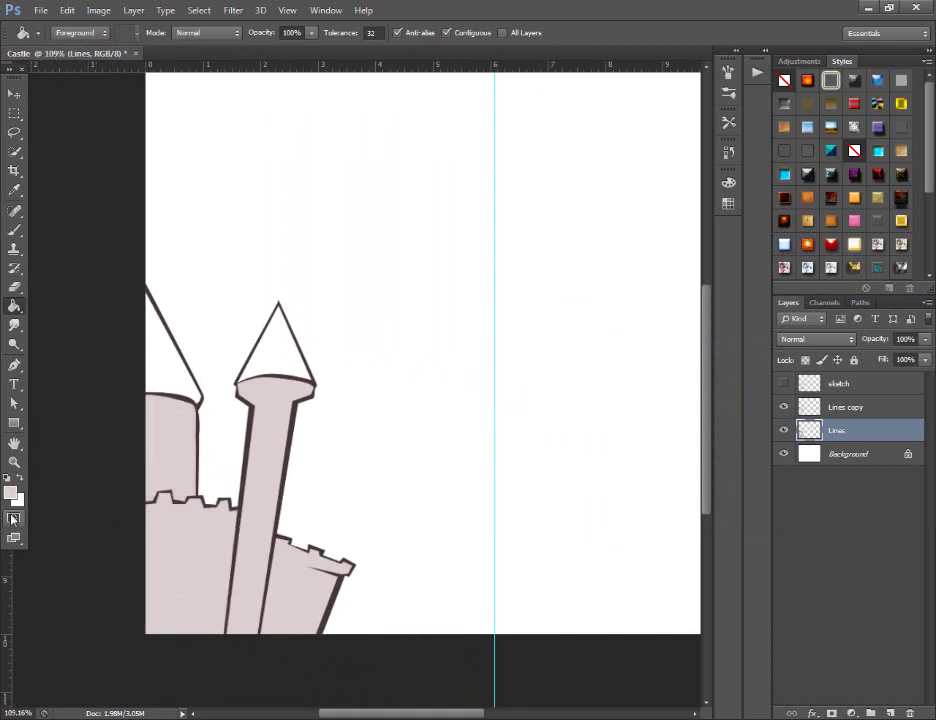
Set the foreground to an even lighter pinkish-grey, e9e3e3, for the spire and roofs
key("i")
left_click(10, 493)
left_click(567, 355)
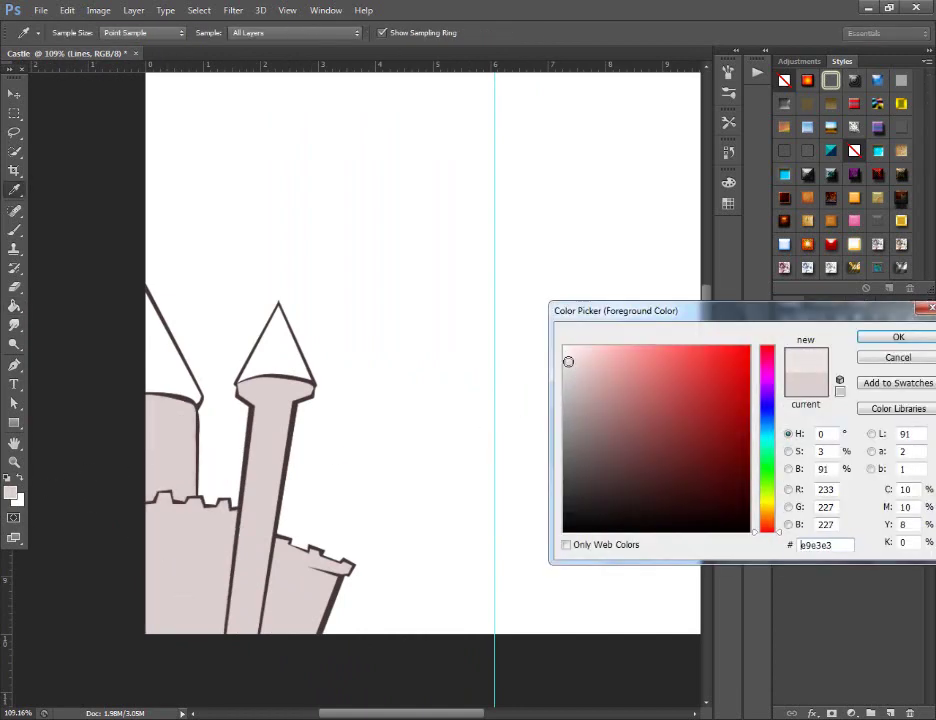
key("Return")
key("g")
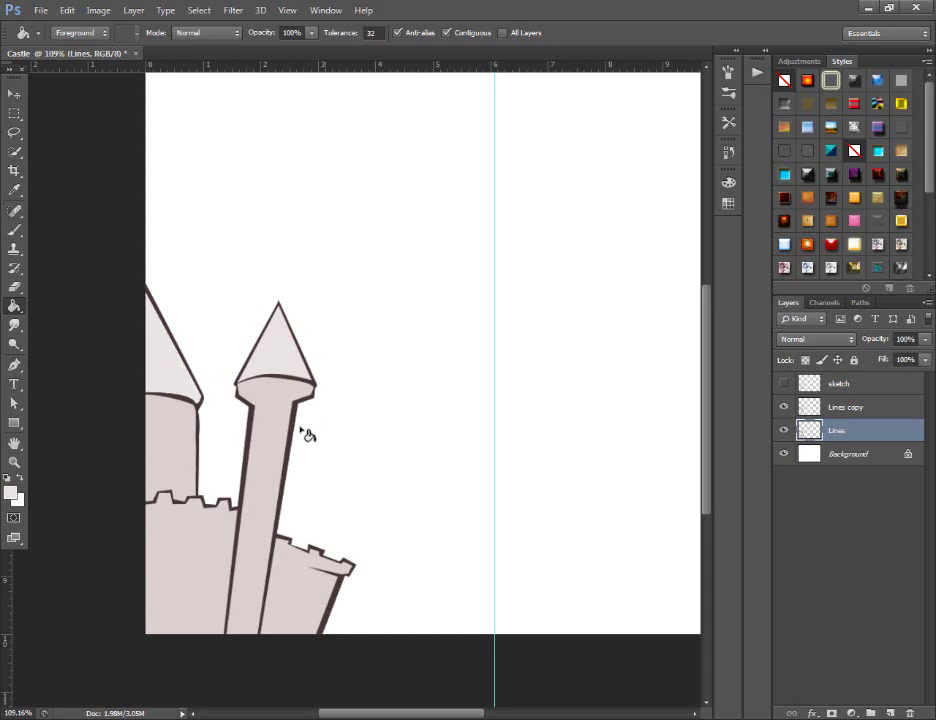
scroll(330, 435, "down", 2)
scroll(330, 435, "down", 1)
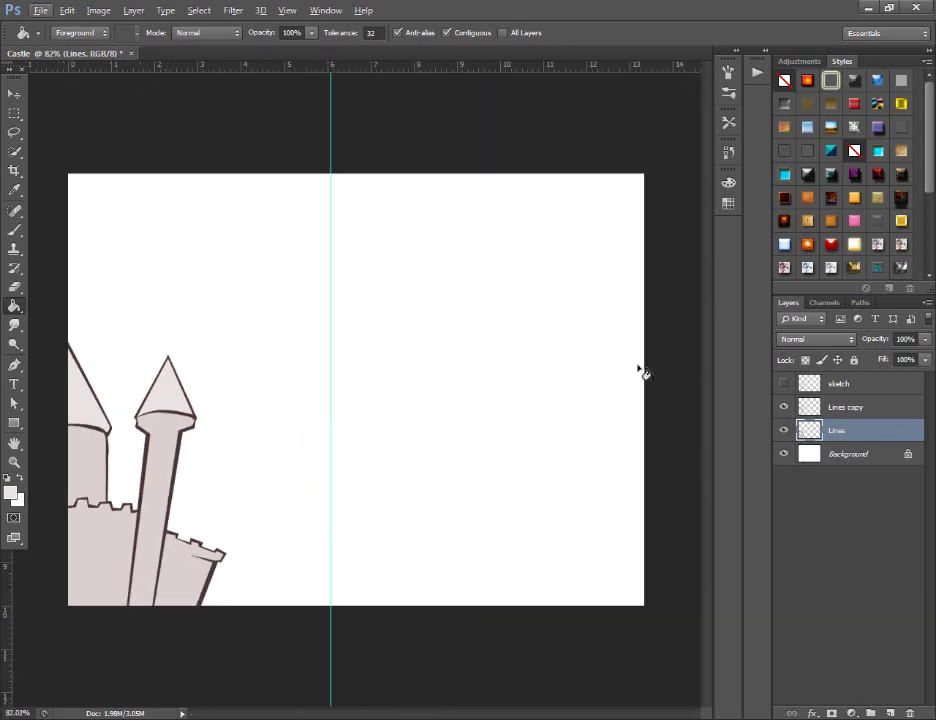
Rename the Lines layer to 'Colored'
left_click(14, 93)
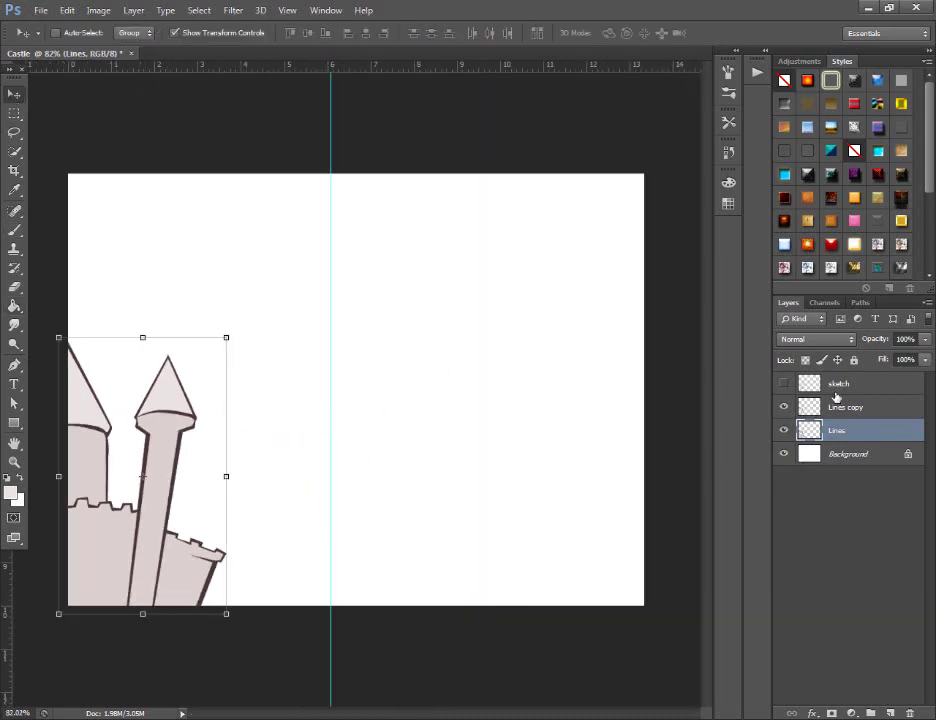
double_click(840, 430)
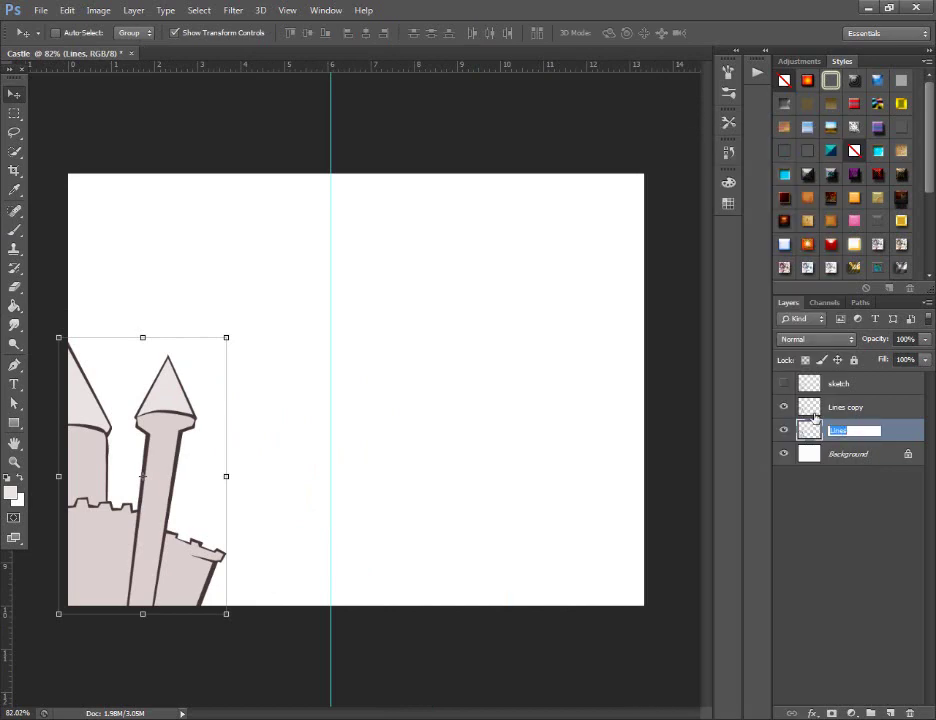
type("Colored")
key("Return")
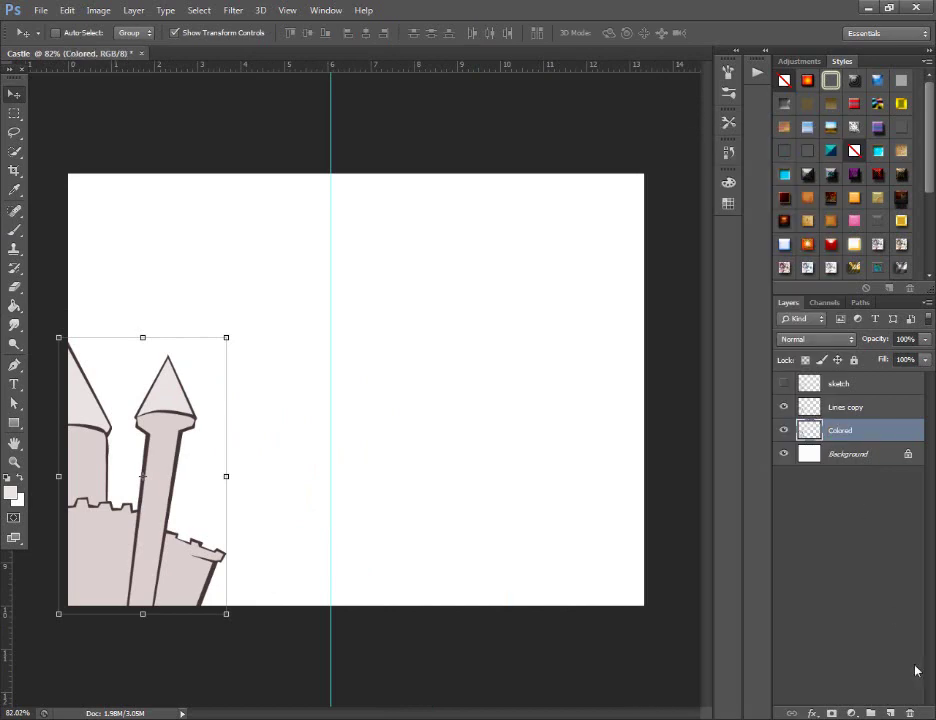
Add a new empty Layer 1 above Colored and clip it to Colored
left_click(887, 713)
right_click(864, 444)
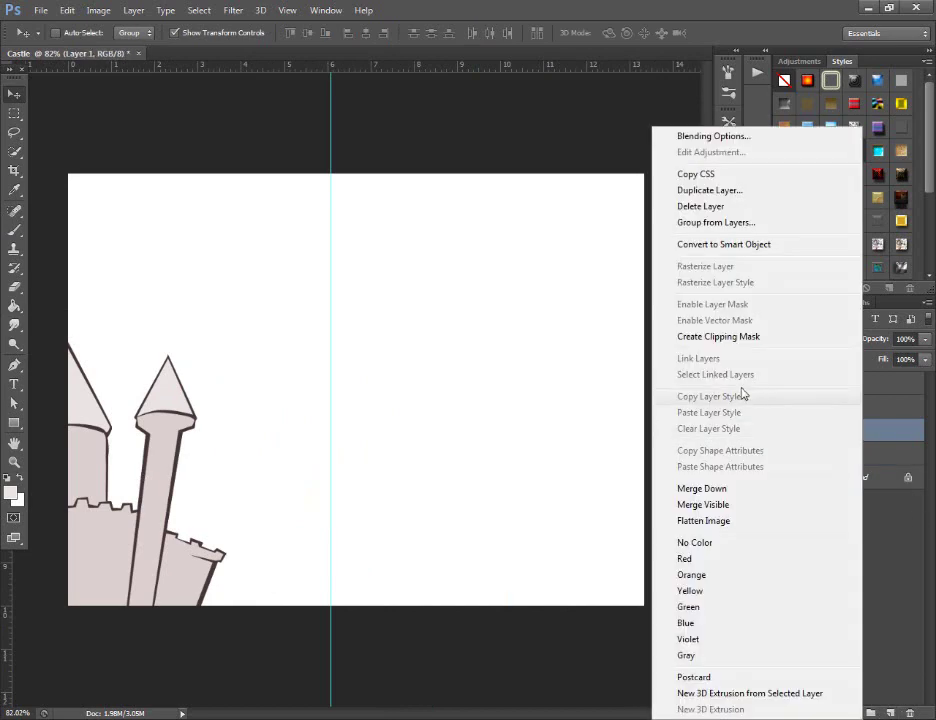
left_click(729, 334)
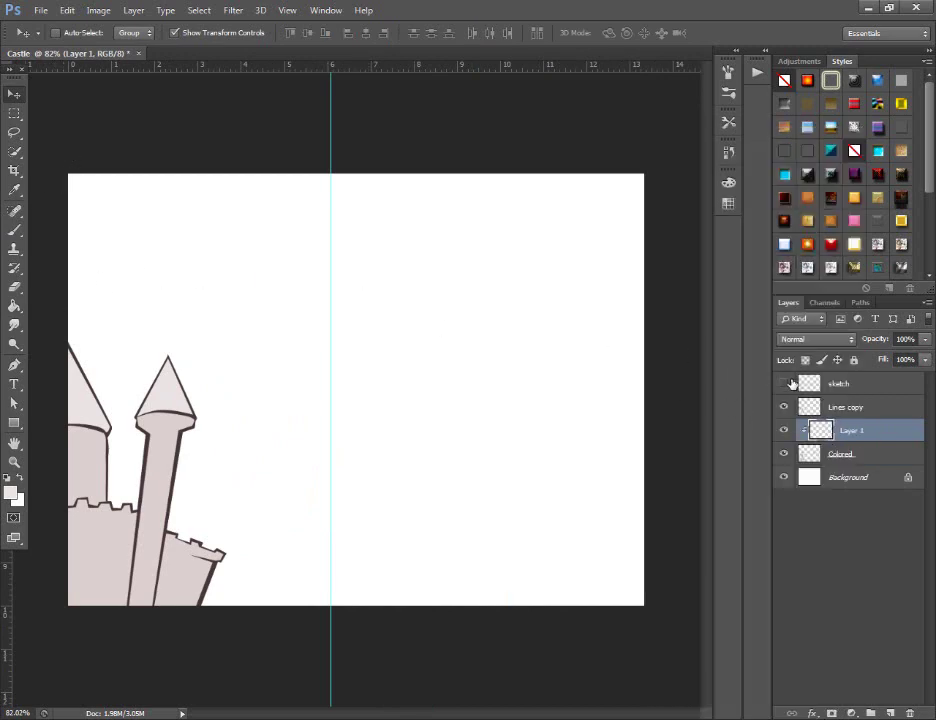
left_click(785, 384)
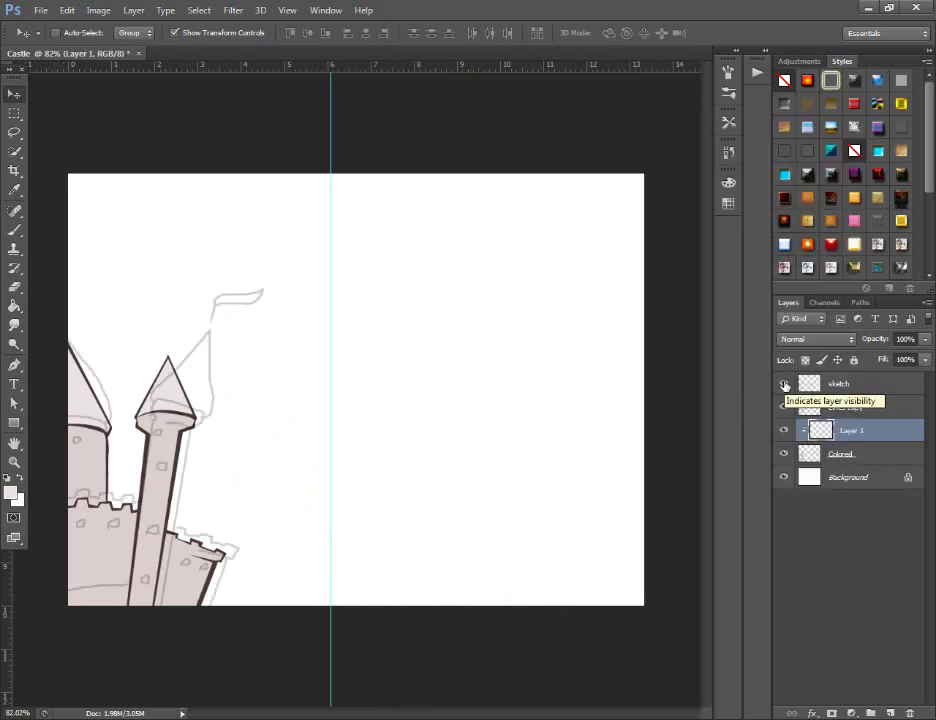
left_click(785, 385)
scroll(121, 391, "up", 2)
Choose the Rounded Rectangle tool and sample the dark outline colour as foreground
left_click(14, 423)
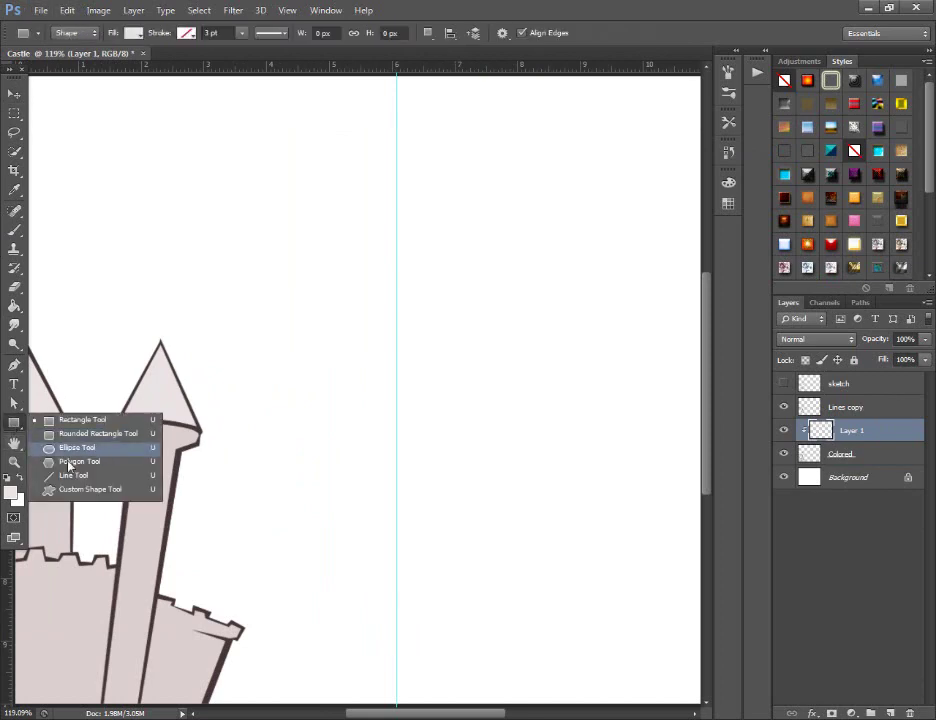
left_click(80, 461)
key("i")
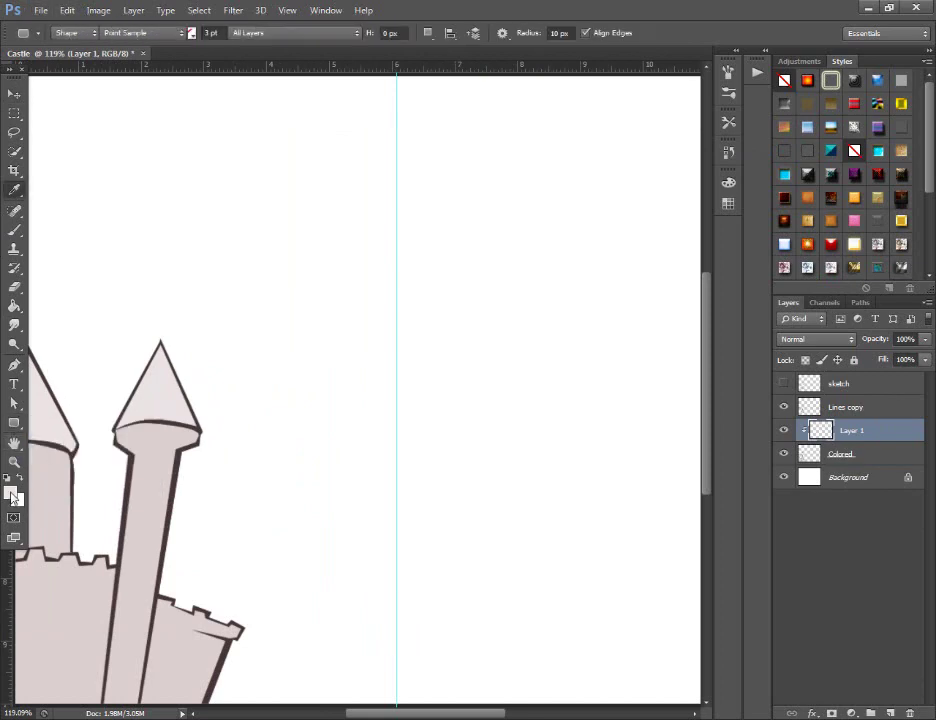
left_click(11, 492)
left_click(178, 453)
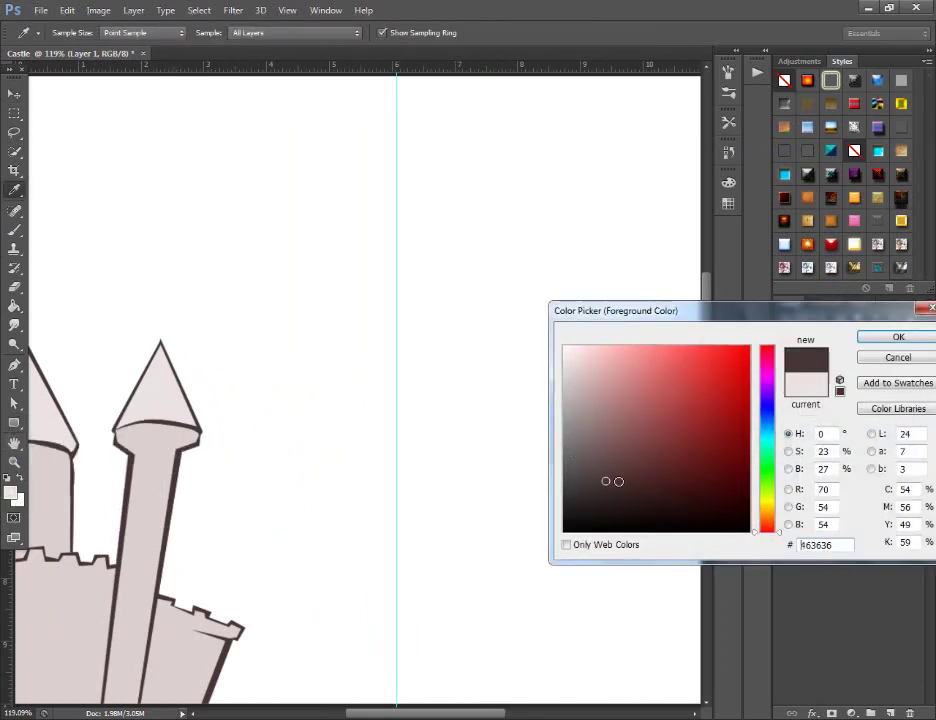
key("Return")
Draw a small dark rounded-rectangle window near the top of the central tower
scroll(255, 520, "up", 1)
scroll(255, 495, "up", 1)
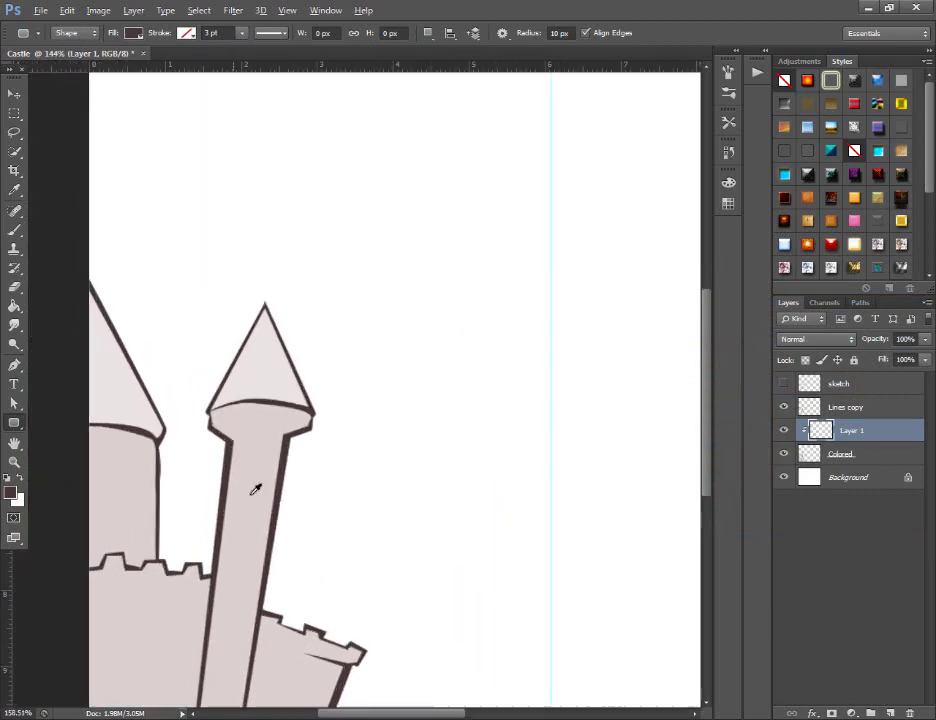
scroll(255, 490, "up", 2)
scroll(265, 449, "up", 1)
left_click_drag(238, 356, 258, 396)
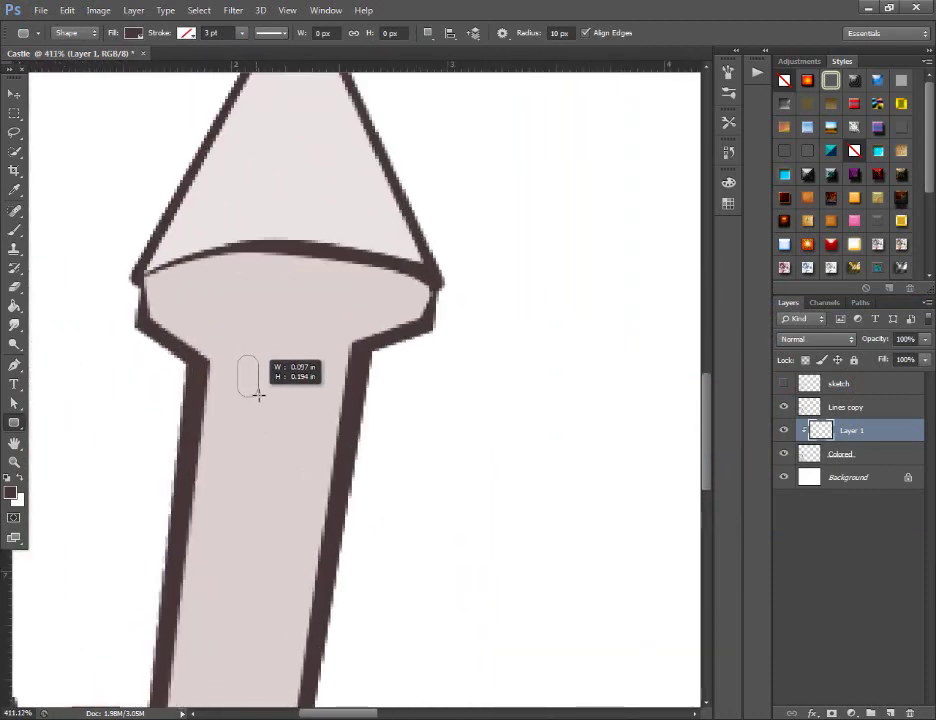
key("alt+BackSpace")
Rasterize the Rounded Rectangle 1 layer and delete the window's bottom to leave an arch
key("m")
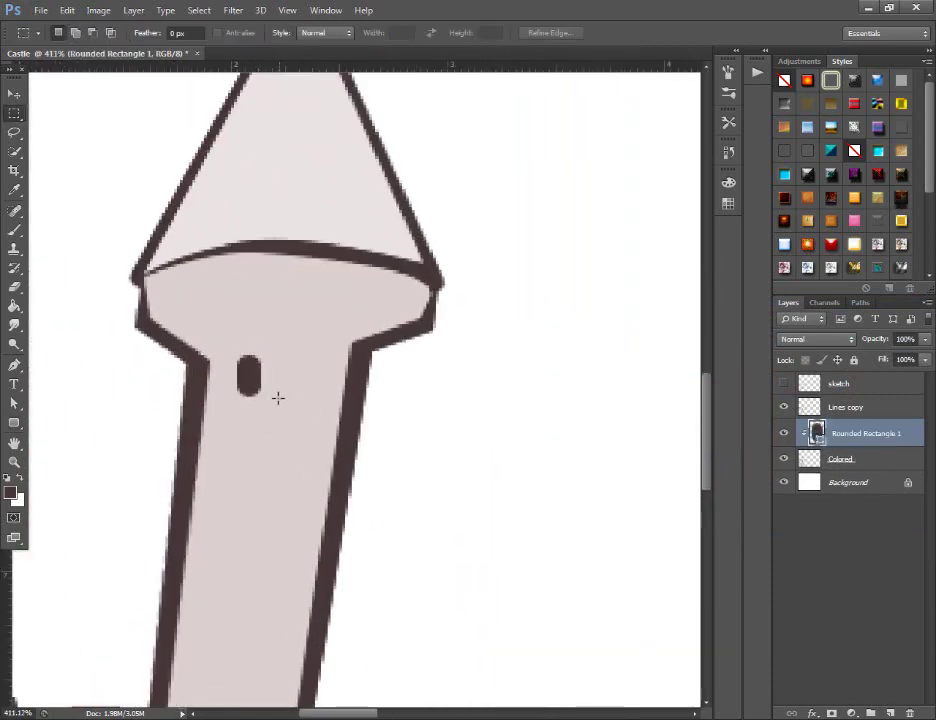
right_click(882, 442)
left_click(742, 265)
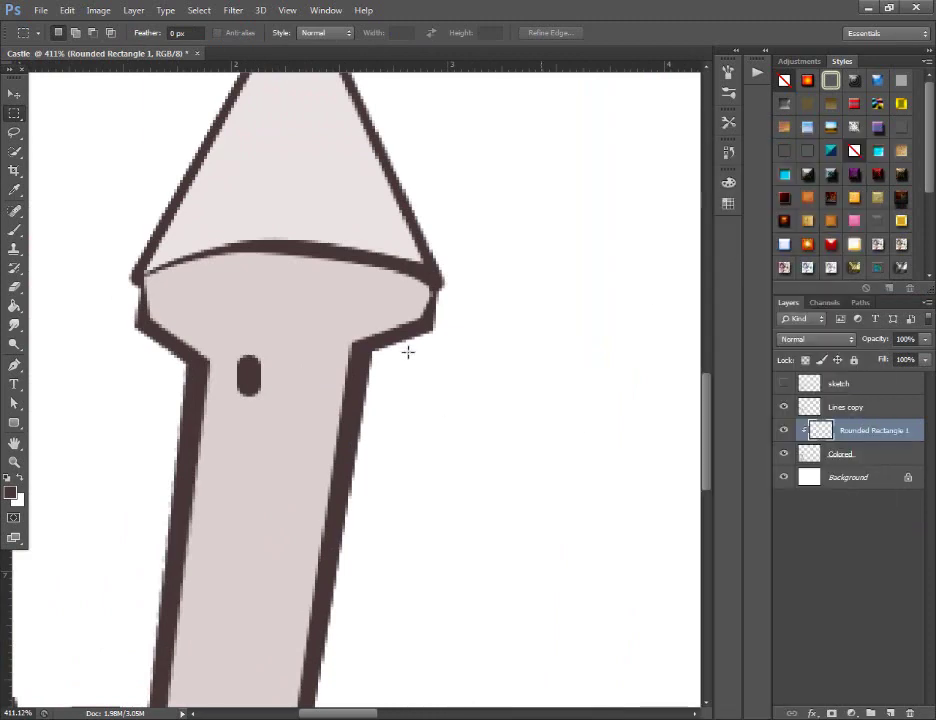
left_click_drag(272, 400, 222, 386)
key("Delete")
key("ctrl+d")
scroll(226, 310, "down", 2)
left_click(14, 93)
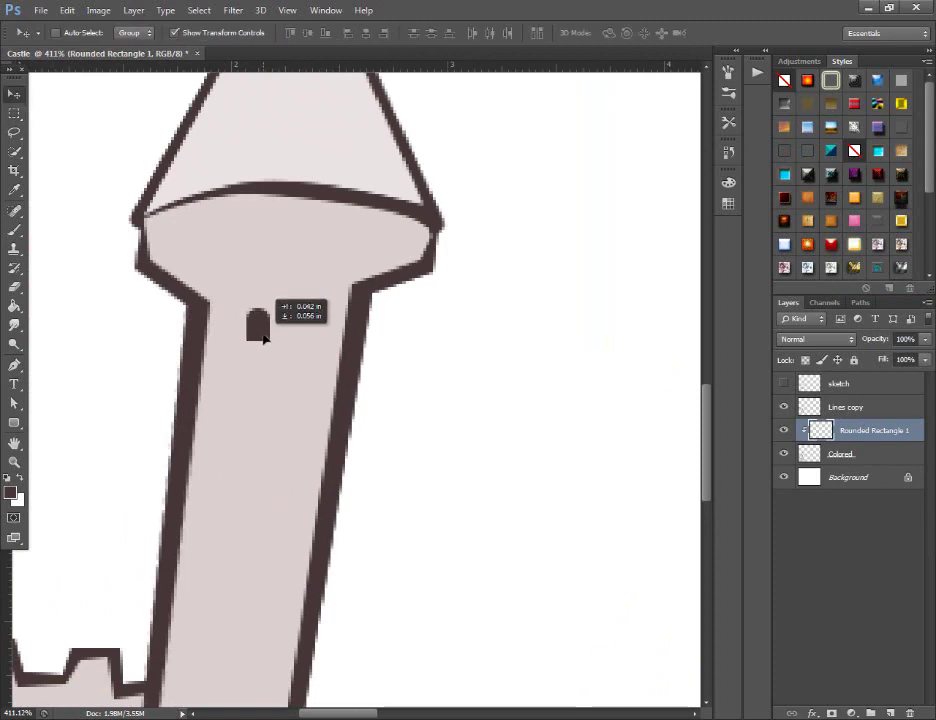
Drag the window shape around with the Move tool, starting and cancelling a transform
left_click_drag(257, 333, 266, 341)
scroll(270, 310, "down", 2)
scroll(268, 300, "down", 1)
key("ctrl+t")
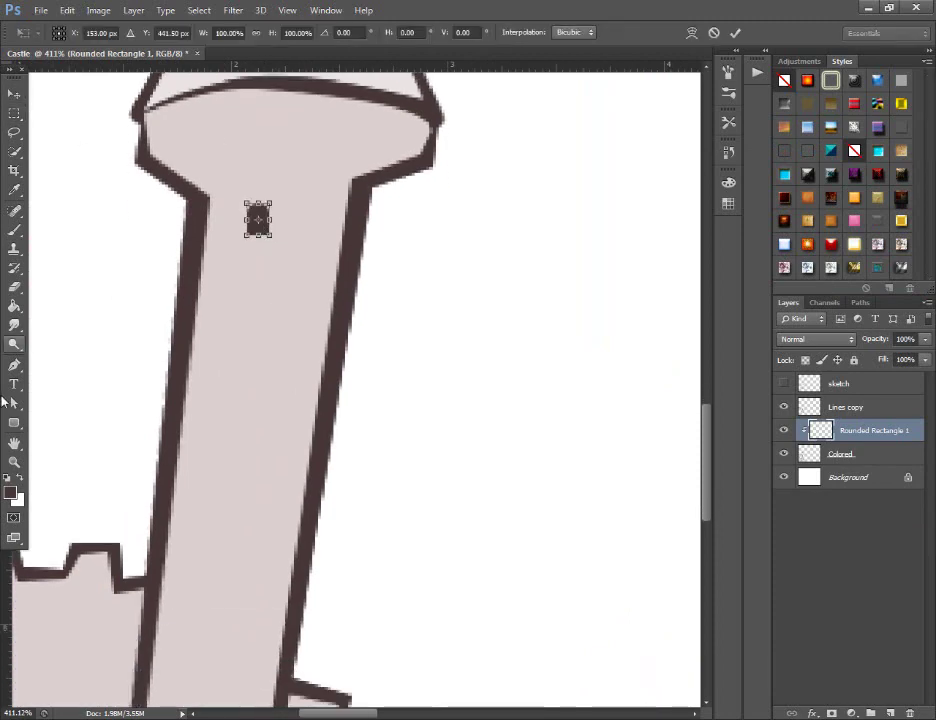
key("Escape")
key("u")
key("v")
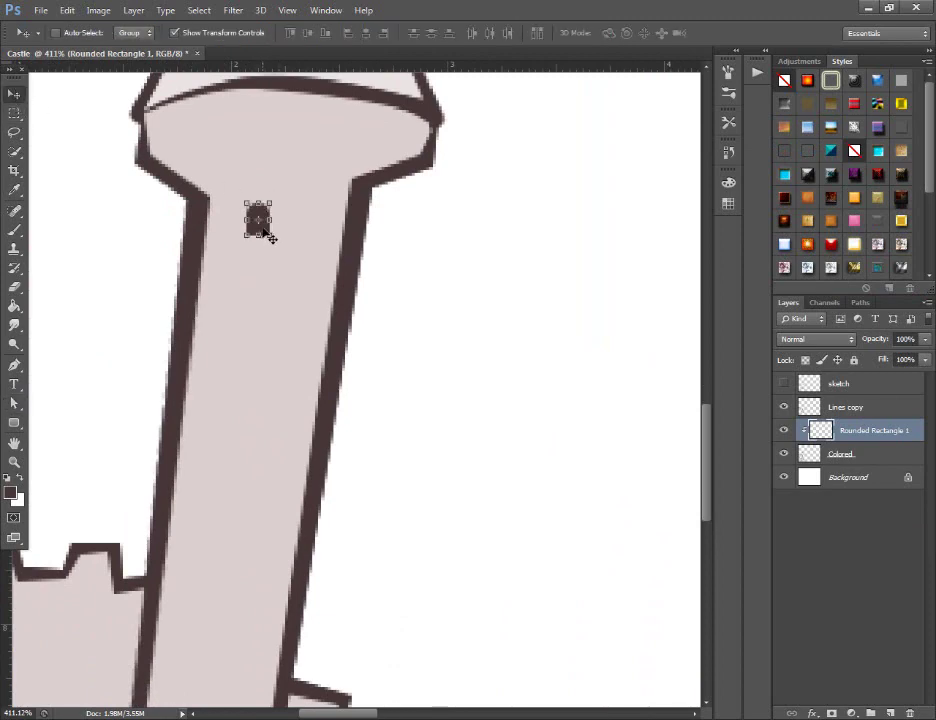
left_click_drag(266, 232, 245, 468)
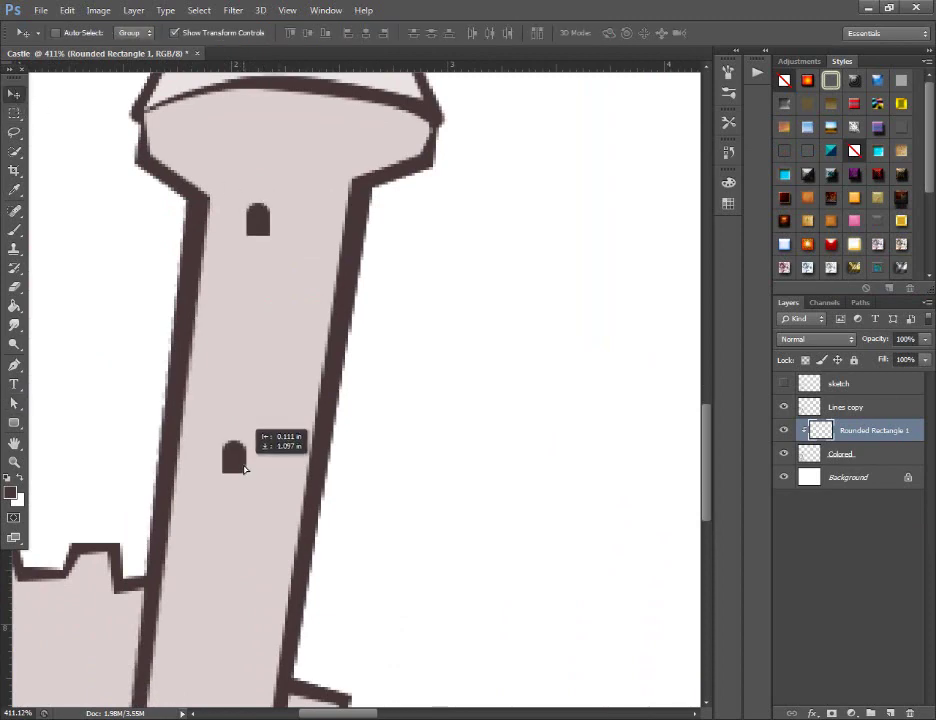
scroll(248, 440, "down", 2)
scroll(250, 366, "down", 4)
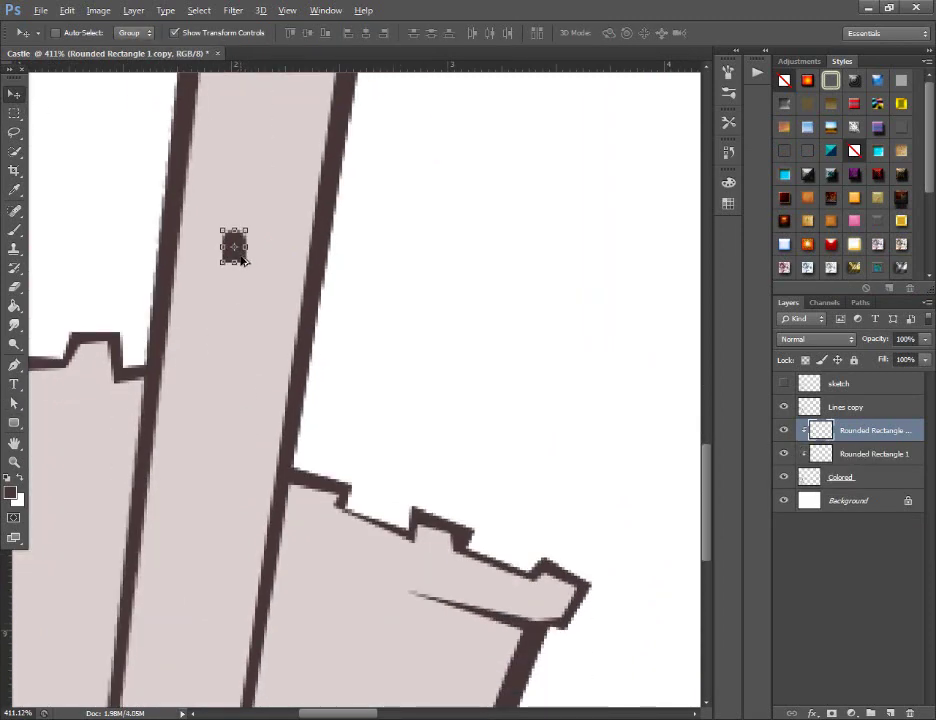
left_click_drag(243, 260, 229, 550, "alt")
Alt-drag two window copies onto the lower right wall beside the tall tower
scroll(228, 413, "down", 3)
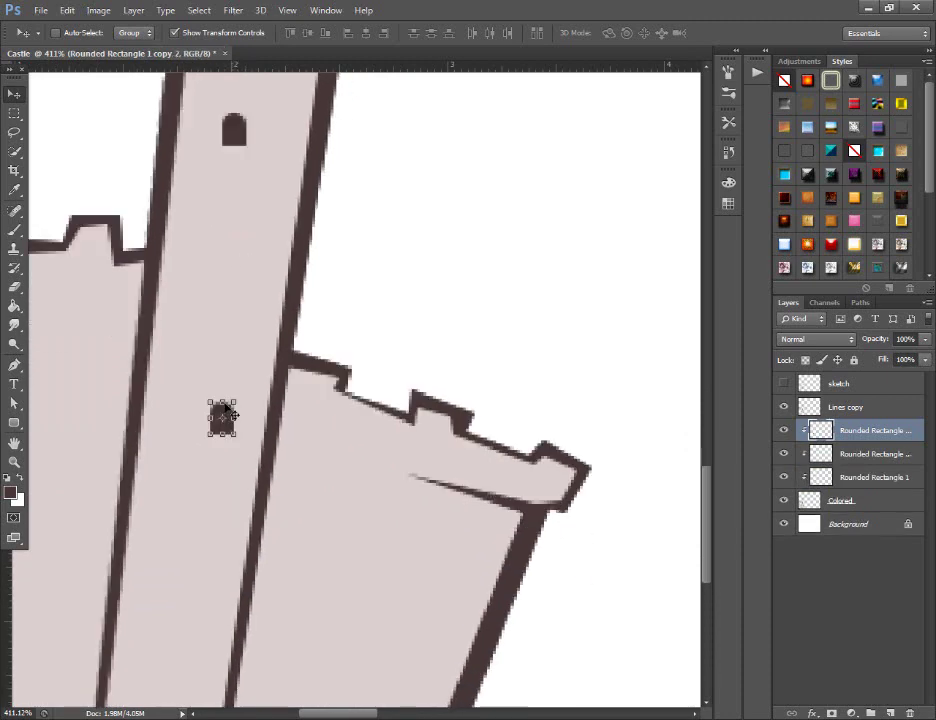
scroll(227, 411, "down", 3)
mouse_move(229, 325)
left_mouse_down("alt")
mouse_move(340, 424)
mouse_move(366, 414)
mouse_move(410, 433)
left_mouse_up("alt")
key("Return")
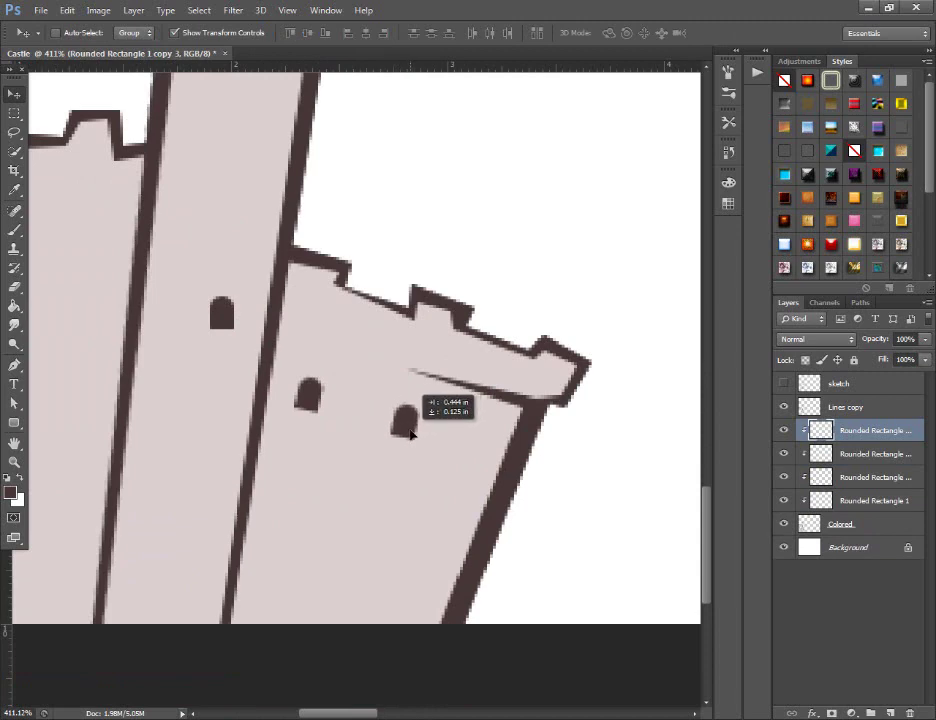
left_click(830, 455, "shift")
left_click_drag(386, 438, 397, 422)
scroll(397, 420, "down", 4)
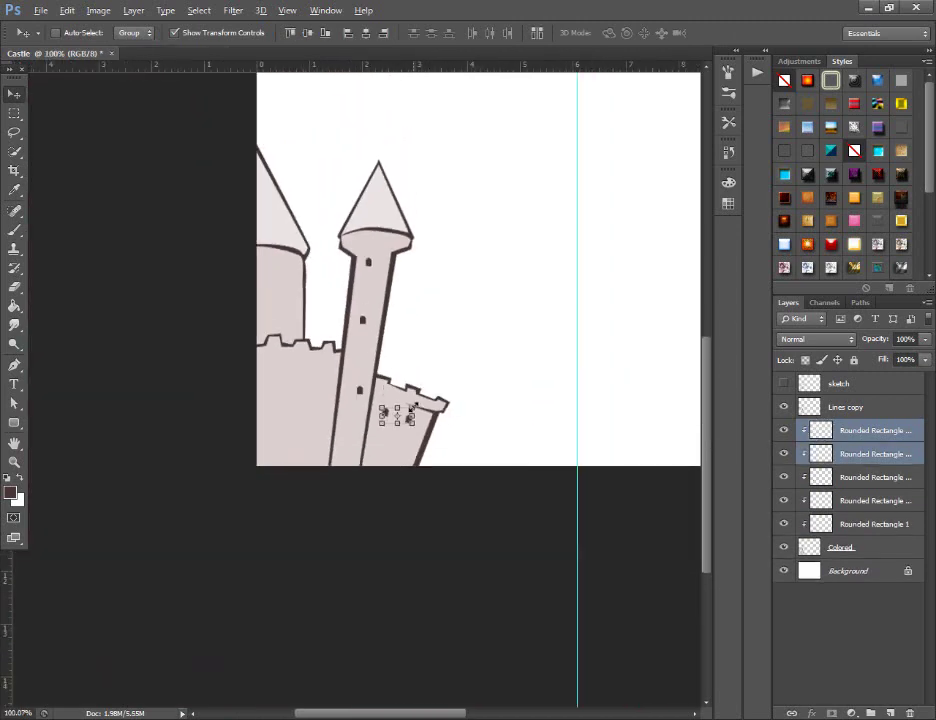
key("ctrl+0")
Scale the lower tower window up to about 137.5% by 136% and nudge it into place
left_click(853, 483)
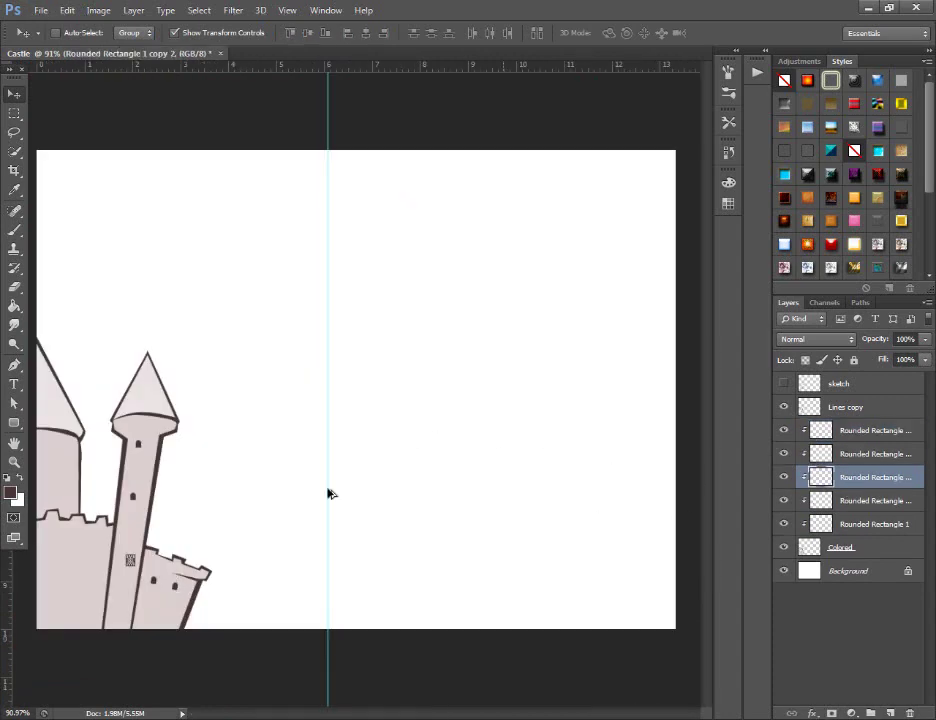
scroll(330, 500, "up", 2)
scroll(265, 553, "up", 3)
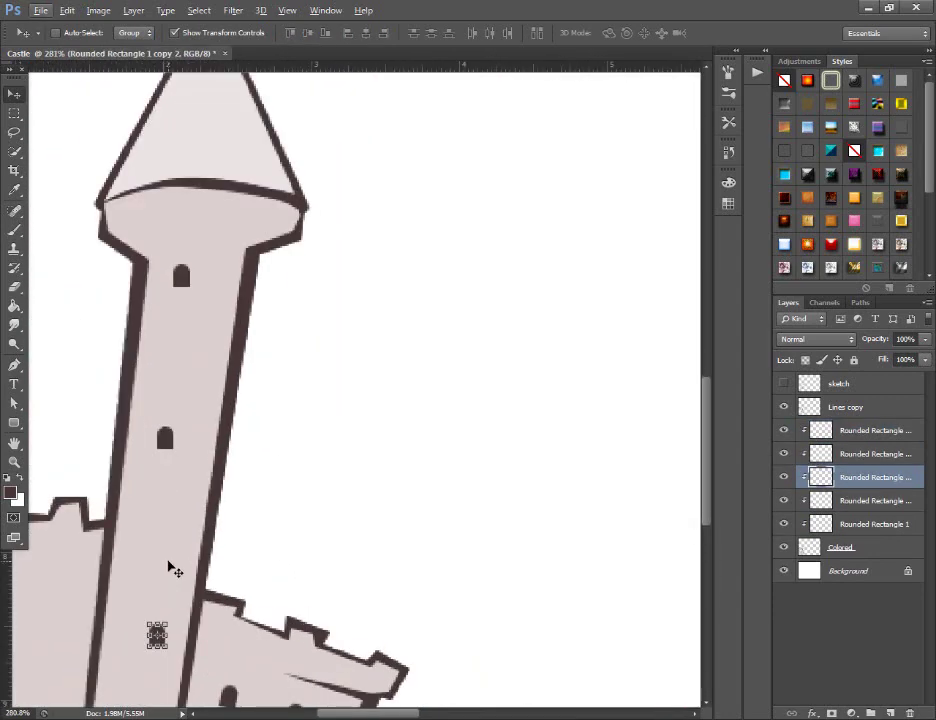
scroll(171, 564, "up", 3)
scroll(134, 578, "up", 3)
left_click_drag(202, 504, 224, 464)
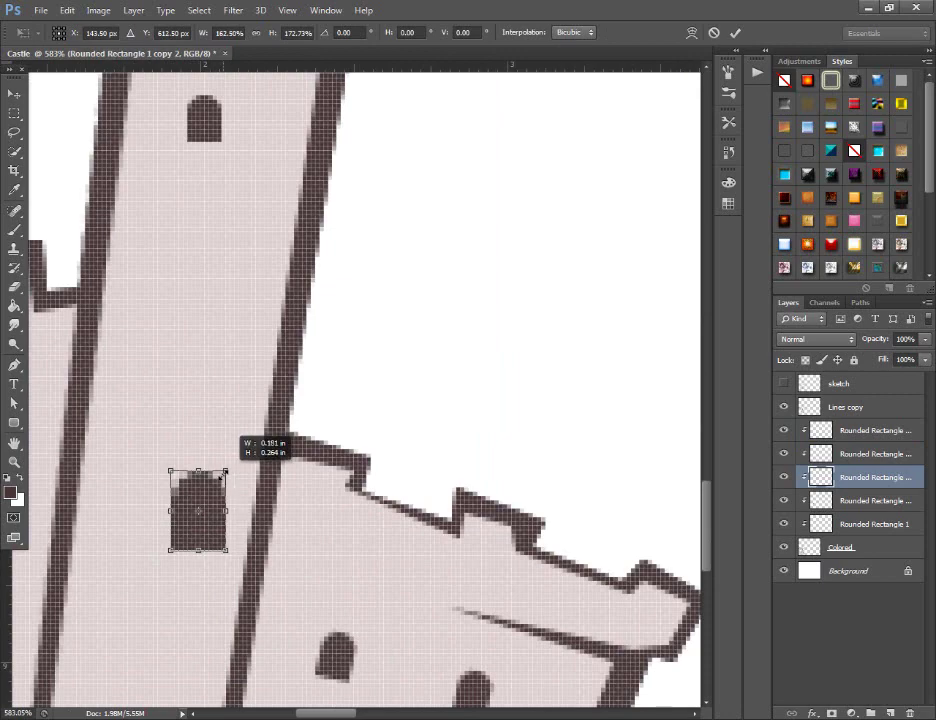
left_click_drag(211, 539, 203, 545)
left_click(14, 403)
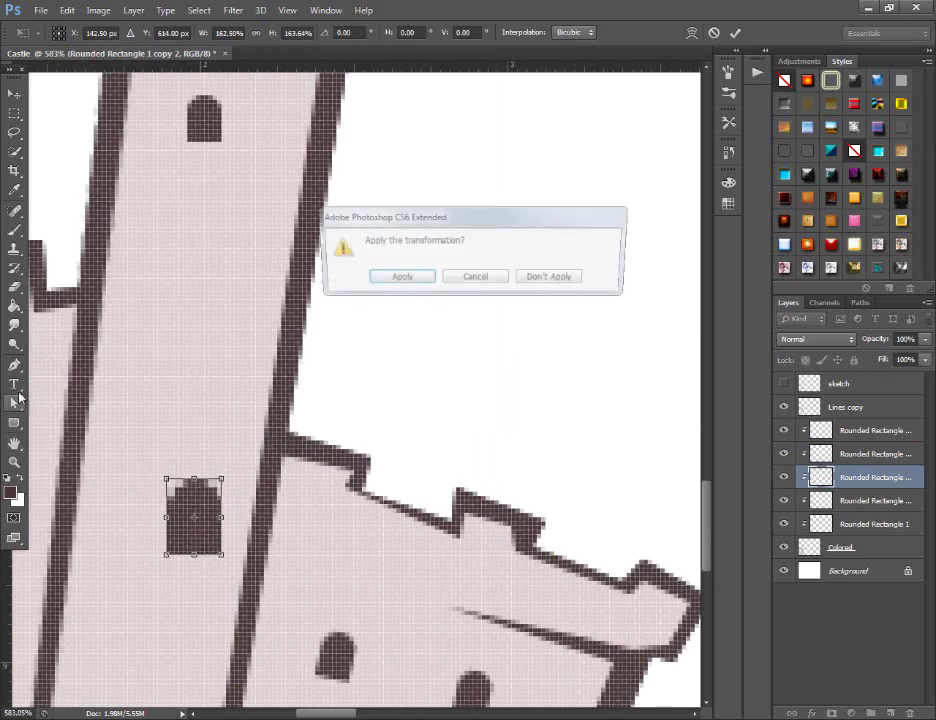
left_click(390, 274)
key("v")
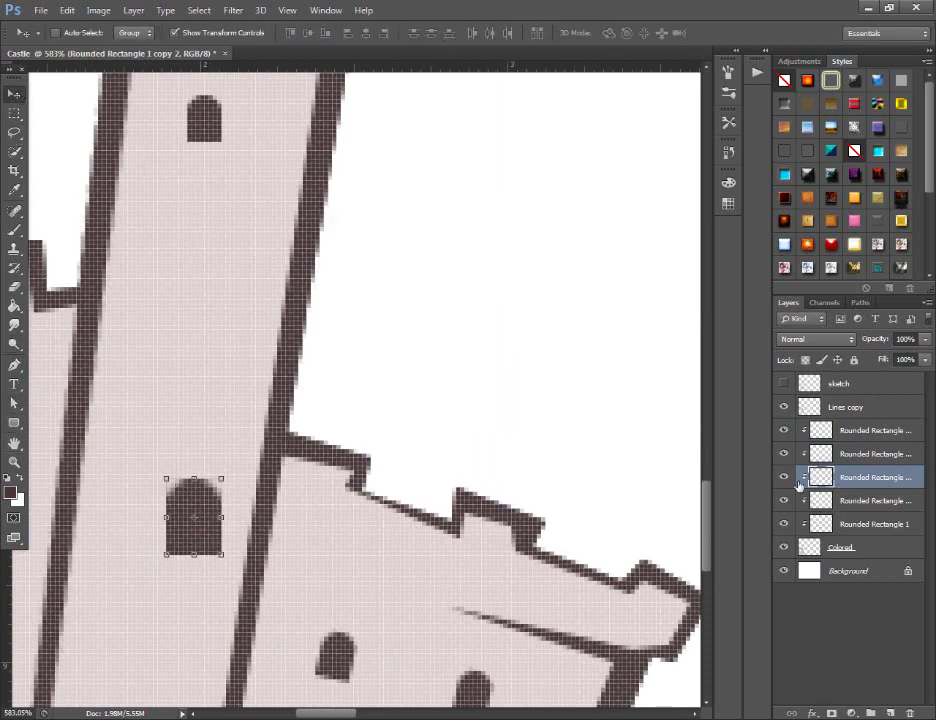
Enlarge the middle tower window to match
left_click(820, 500)
scroll(236, 203, "up", 2)
scroll(226, 245, "up", 2)
left_click_drag(222, 246, 236, 230)
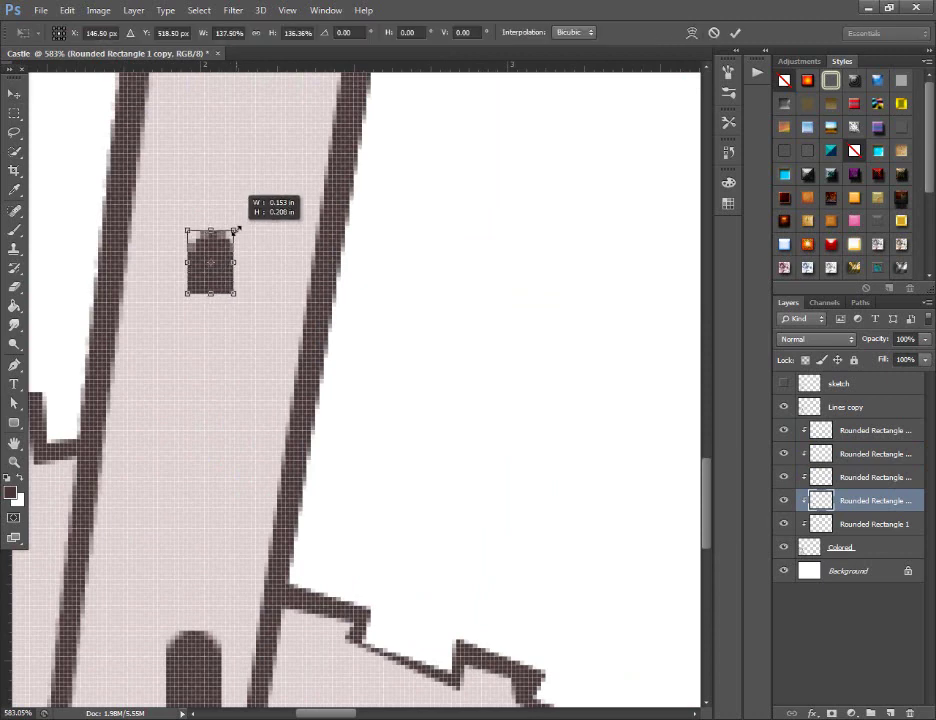
left_click(14, 403)
key("Return")
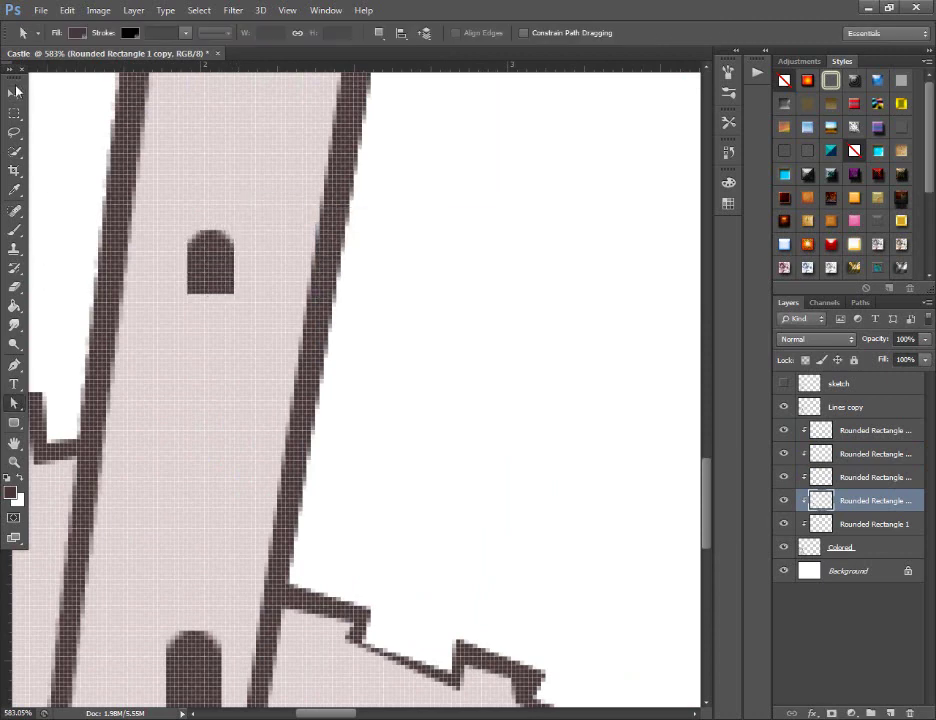
left_click(16, 92)
Enlarge the top tower window to the same size
scroll(449, 338, "up", 3)
scroll(533, 345, "up", 2)
key("alt+bracketleft")
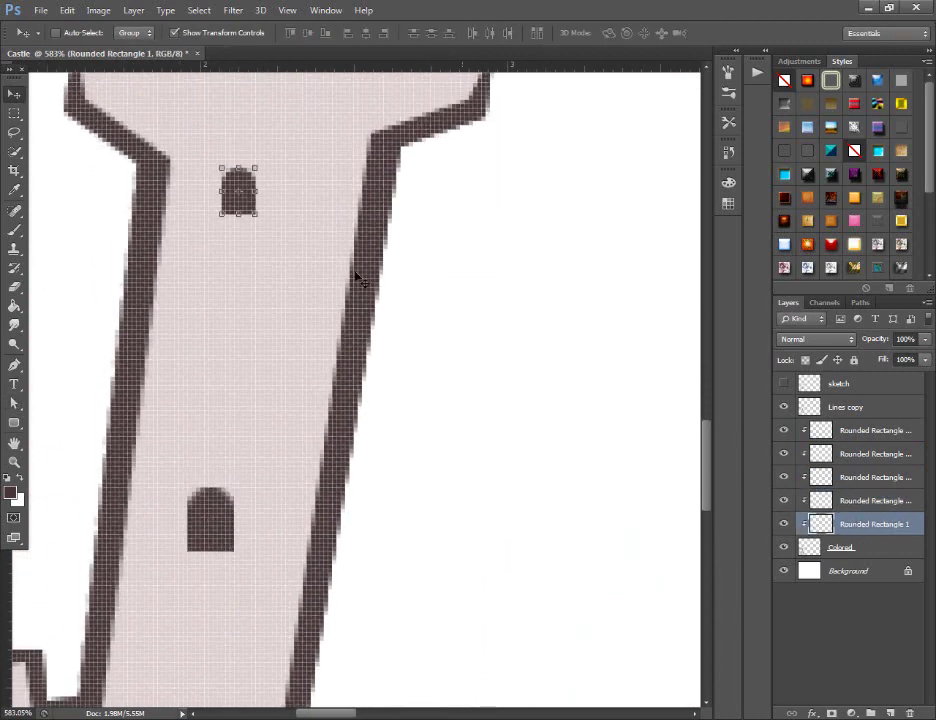
left_click_drag(256, 168, 268, 152)
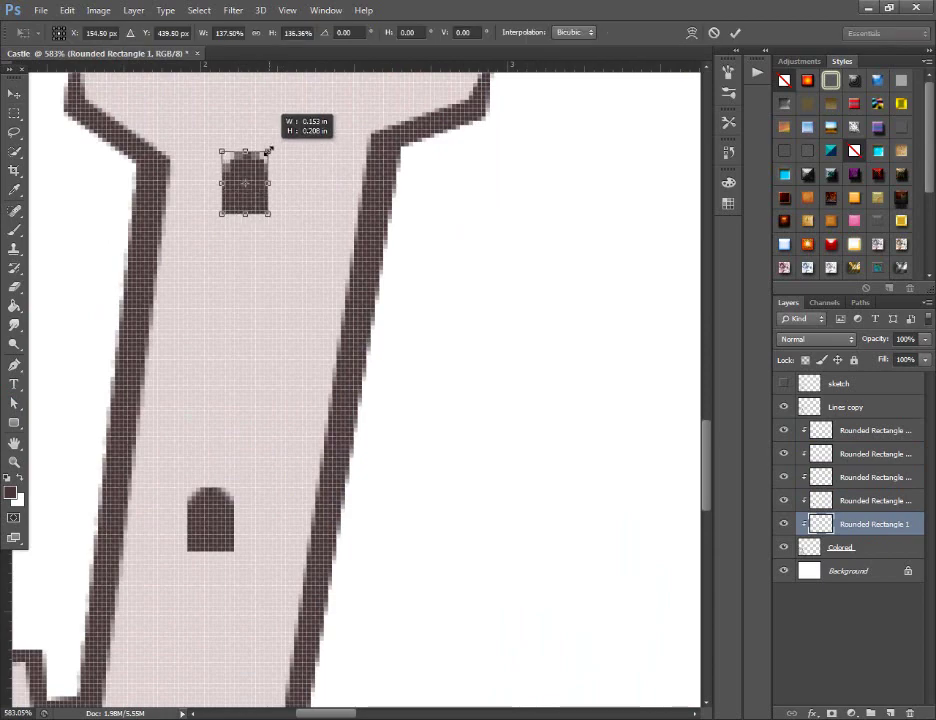
left_click(14, 403)
key("Return")
scroll(209, 226, "down", 1)
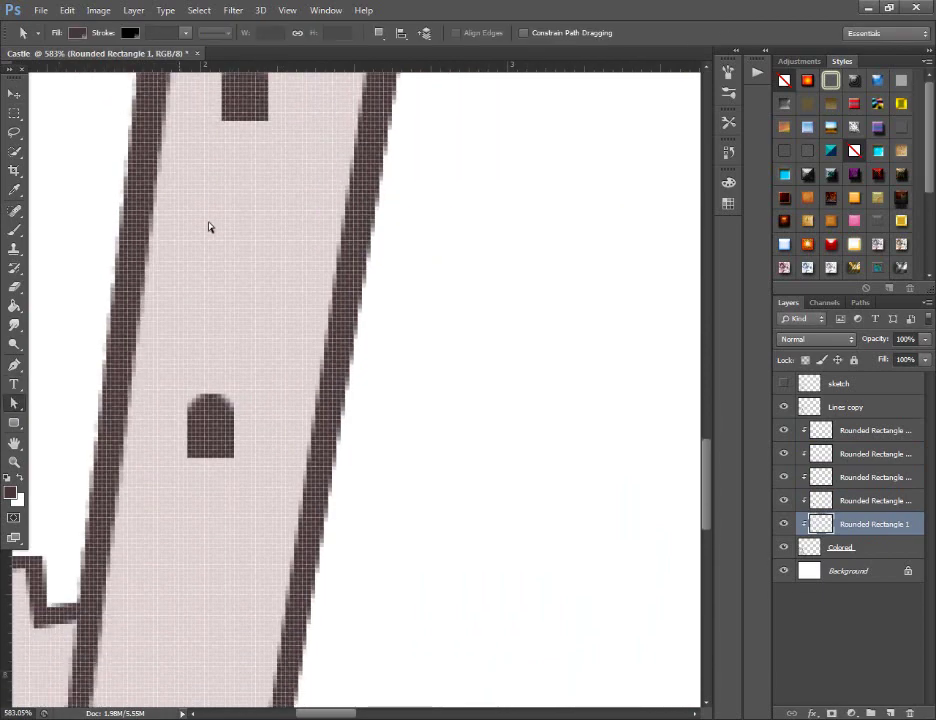
scroll(230, 293, "down", 3)
scroll(249, 285, "down", 2)
scroll(249, 285, "down", 2)
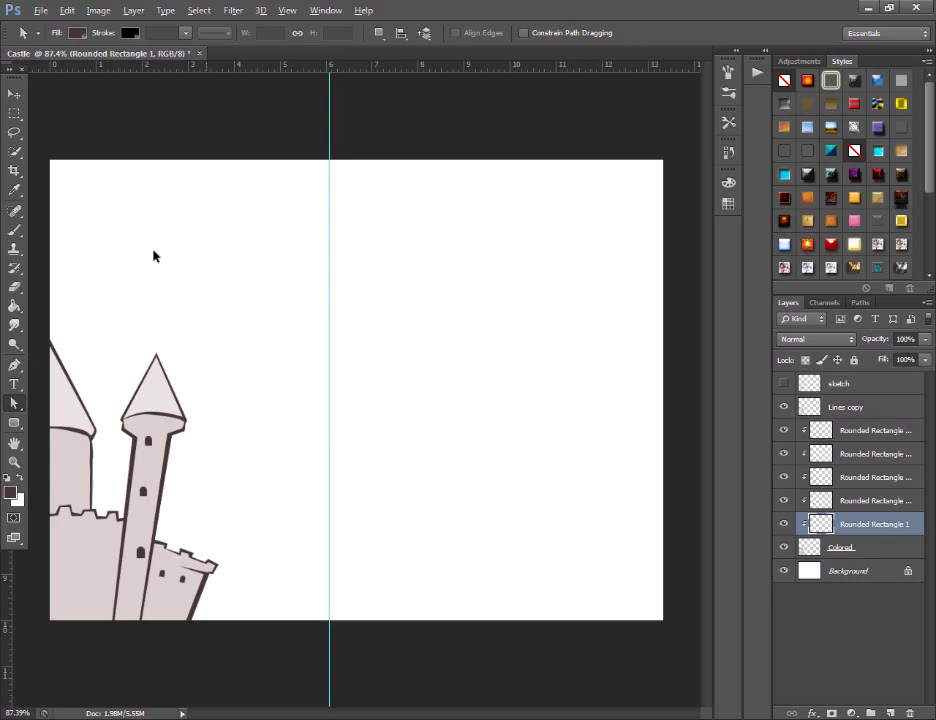
left_click(14, 93)
scroll(135, 520, "up", 4)
Move the lower tower window slightly down and select the top window's layer
left_click(860, 477)
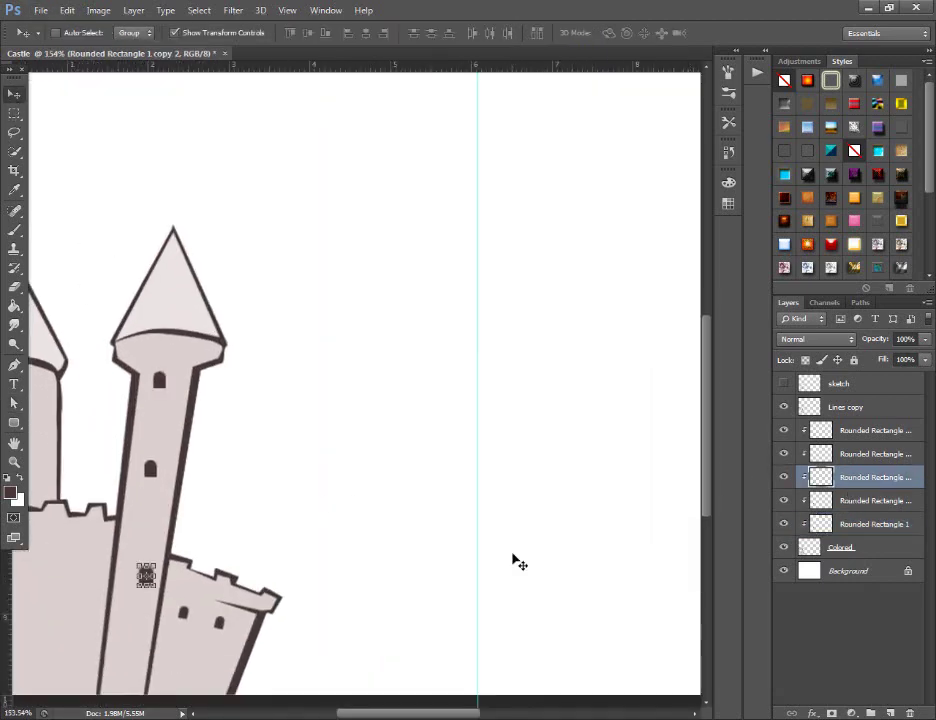
mouse_move(153, 587)
left_mouse_down()
mouse_move(137, 612)
mouse_move(145, 606)
left_mouse_up()
key("alt+bracketleft")
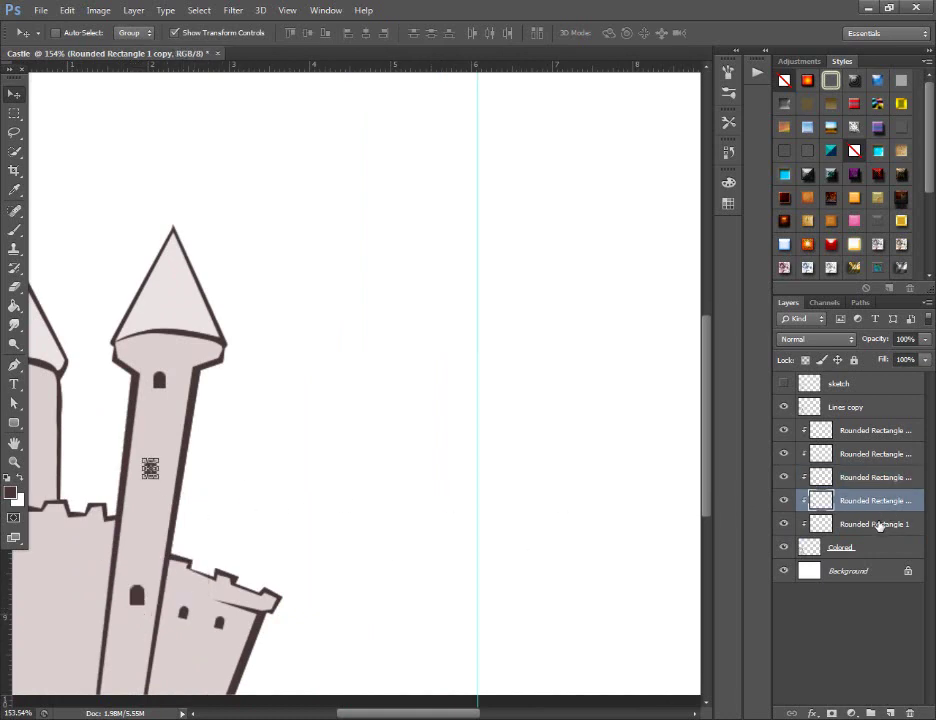
left_click(878, 524)
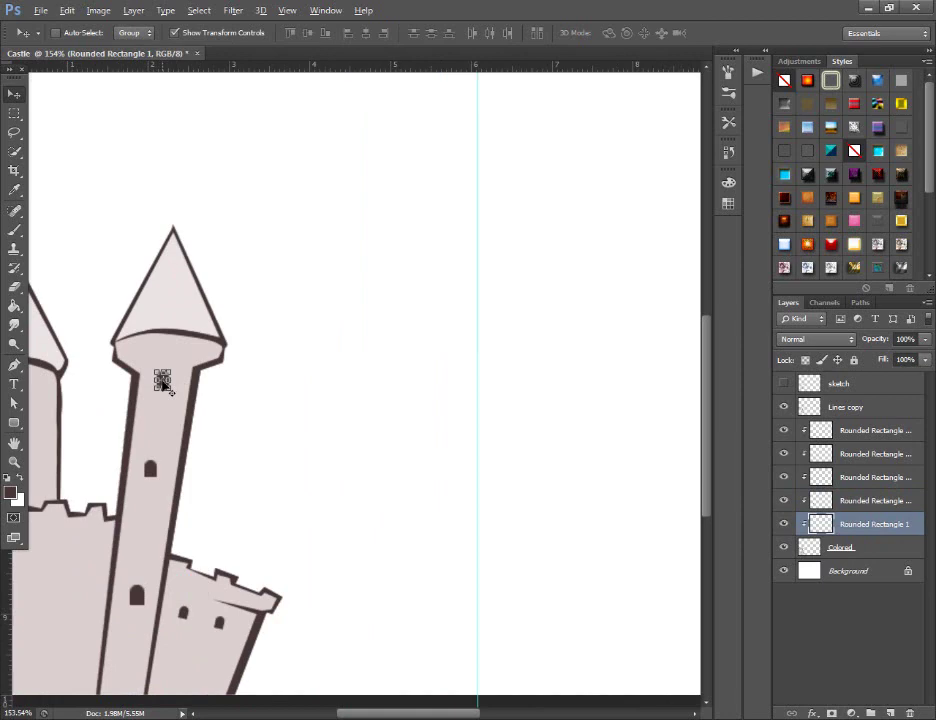
Duplicate a window onto the left tower and position it there
scroll(130, 457, "up", 1)
scroll(217, 563, "up", 1)
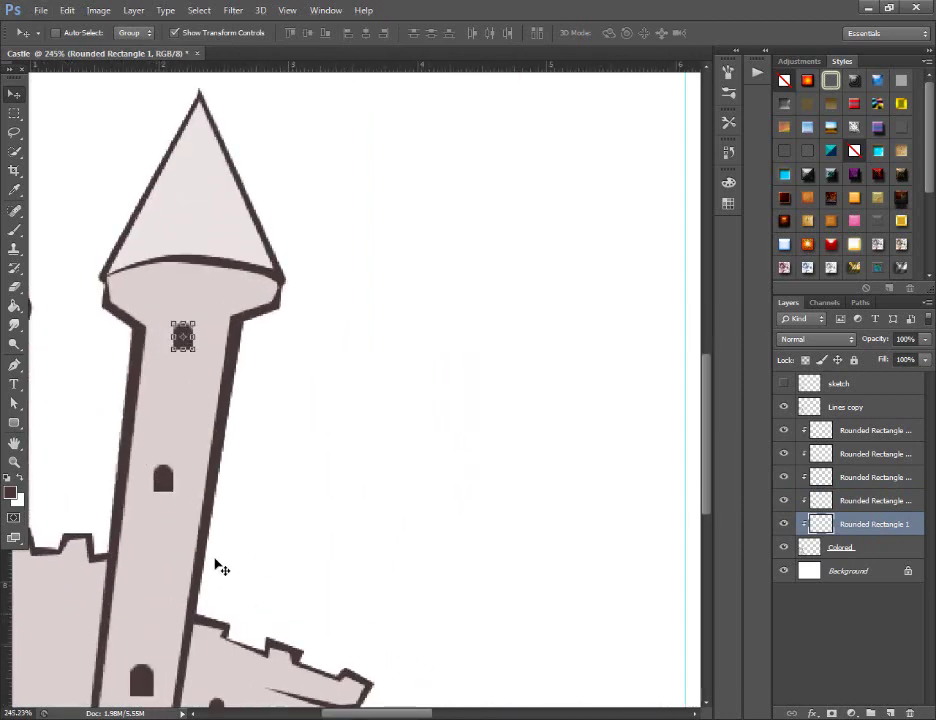
scroll(205, 340, "up", 1)
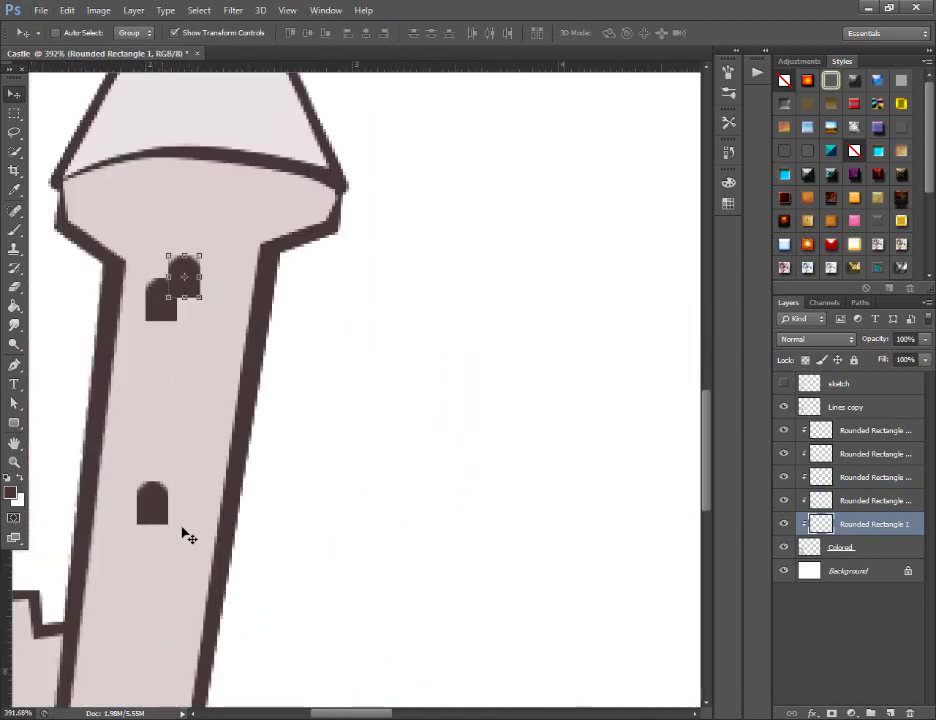
scroll(152, 500, "down", 3)
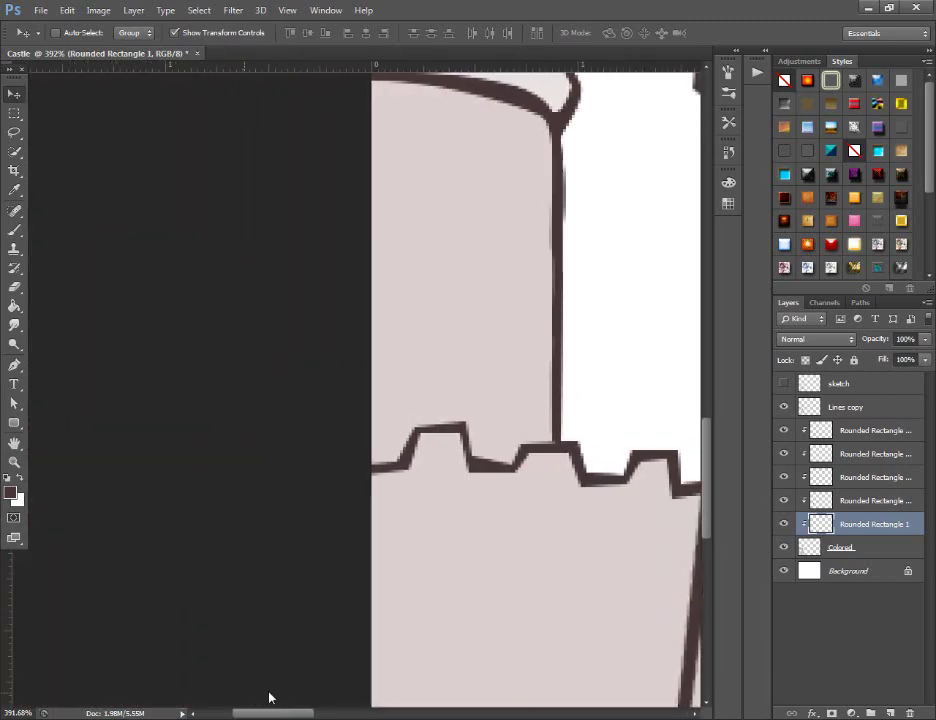
scroll(272, 371, "down", 3)
scroll(272, 371, "up", 2)
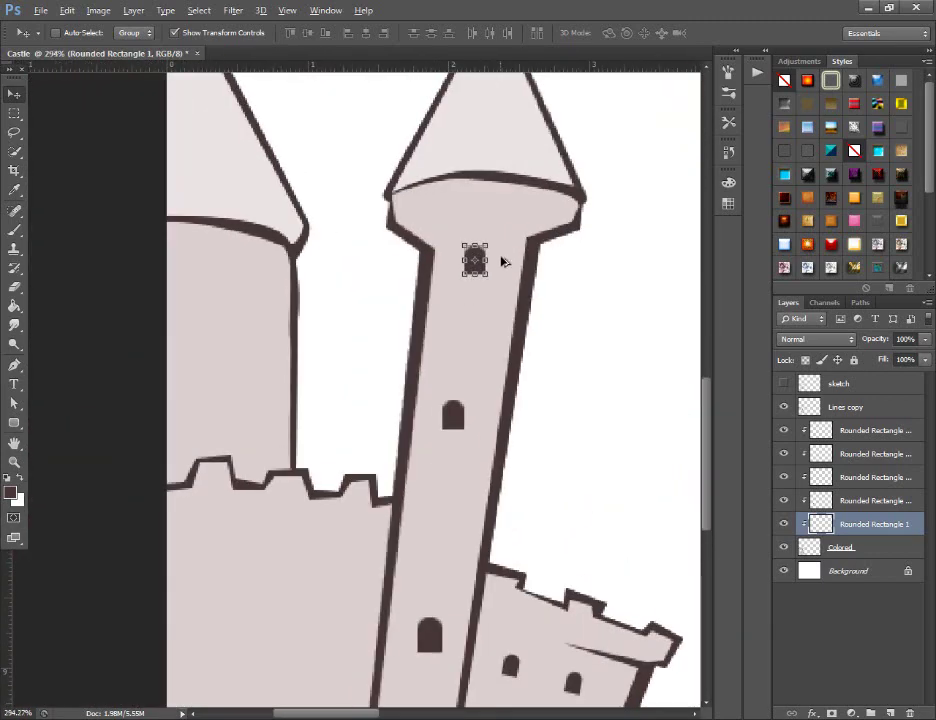
scroll(503, 261, "up", 1)
left_click_drag(472, 272, 98, 412)
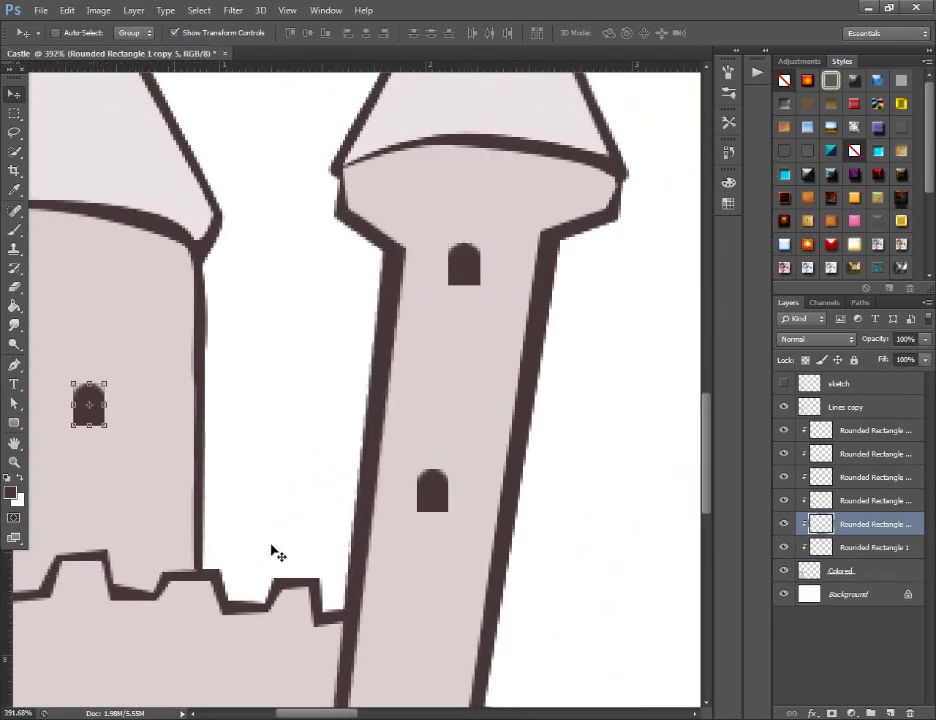
scroll(288, 650, "left", 3)
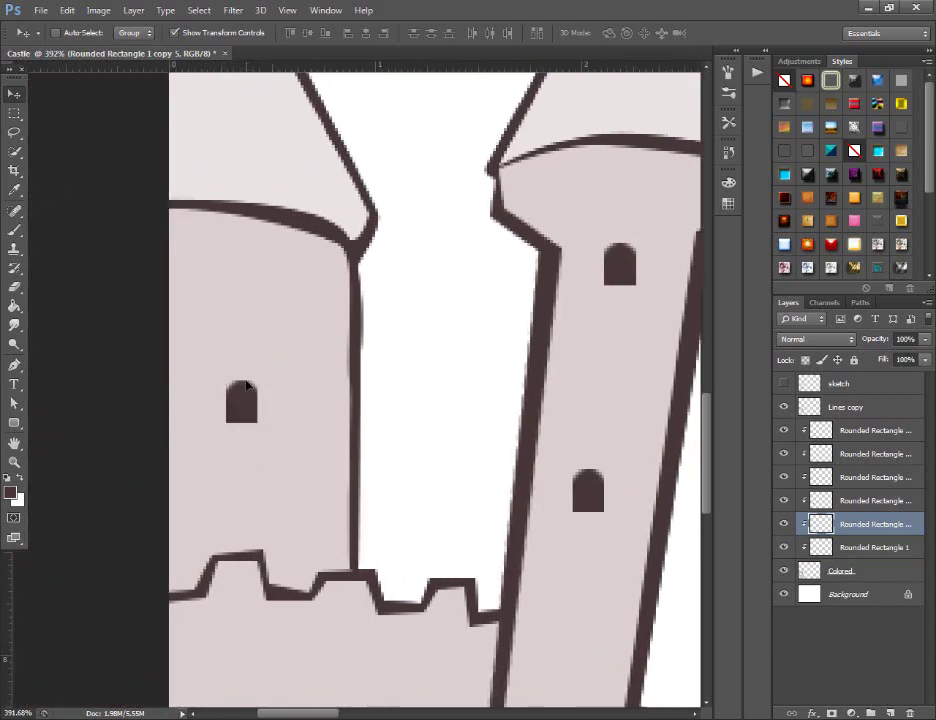
left_click_drag(247, 386, 248, 413)
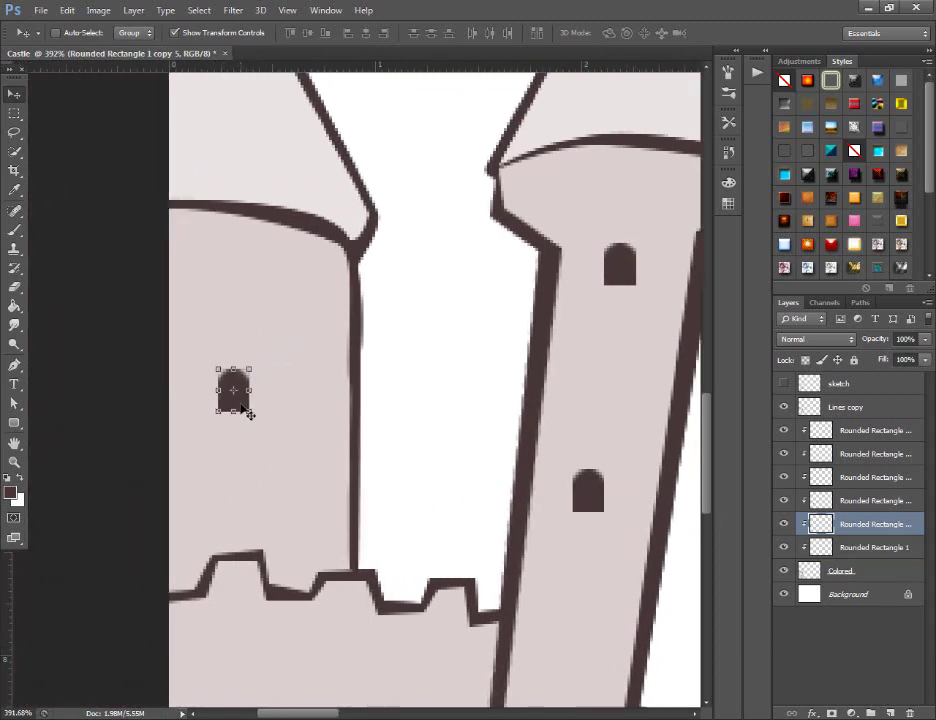
Delete two extra window copies
scroll(247, 413, "down", 3)
scroll(255, 334, "down", 2)
mouse_move(242, 205)
left_mouse_down()
mouse_move(221, 546)
mouse_move(397, 541)
left_mouse_up()
scroll(690, 507, "down", 1)
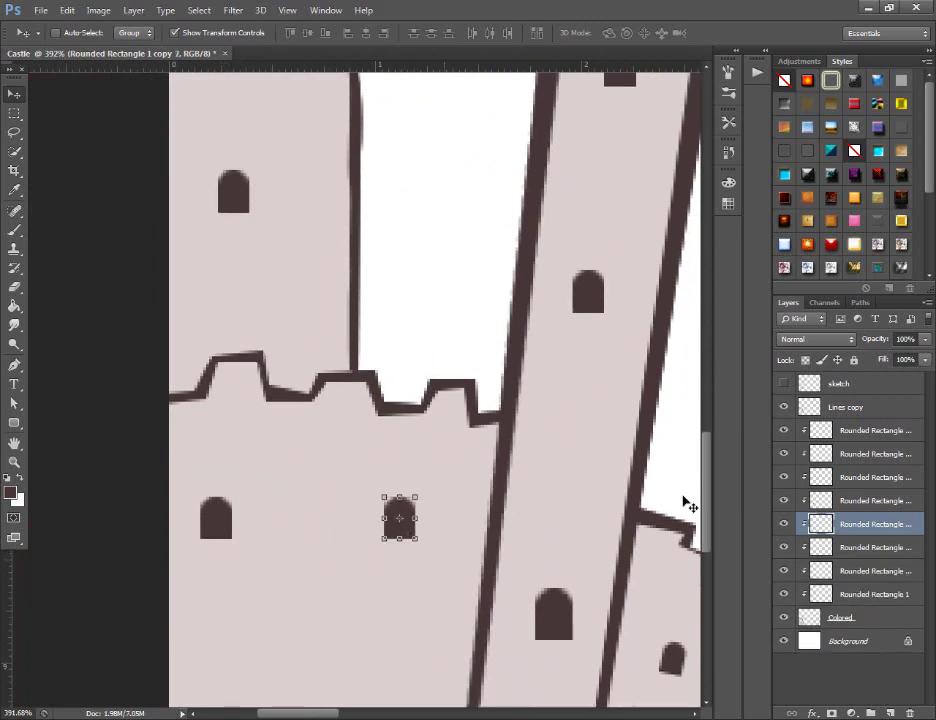
left_click(858, 428)
key("Delete")
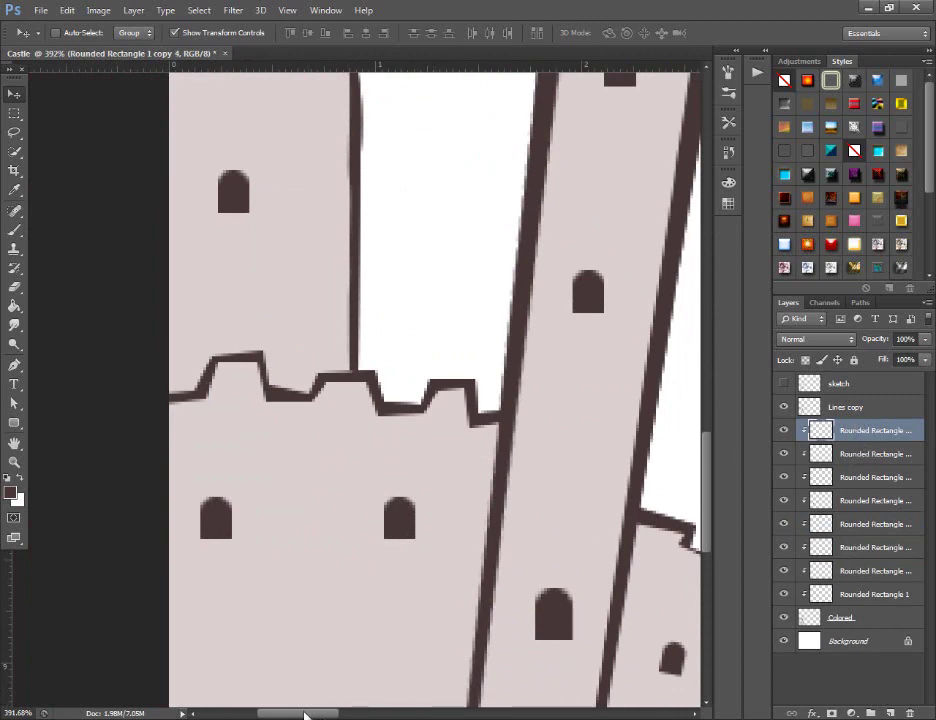
left_click_drag(303, 714, 340, 714)
scroll(397, 605, "down", 1)
key("Delete")
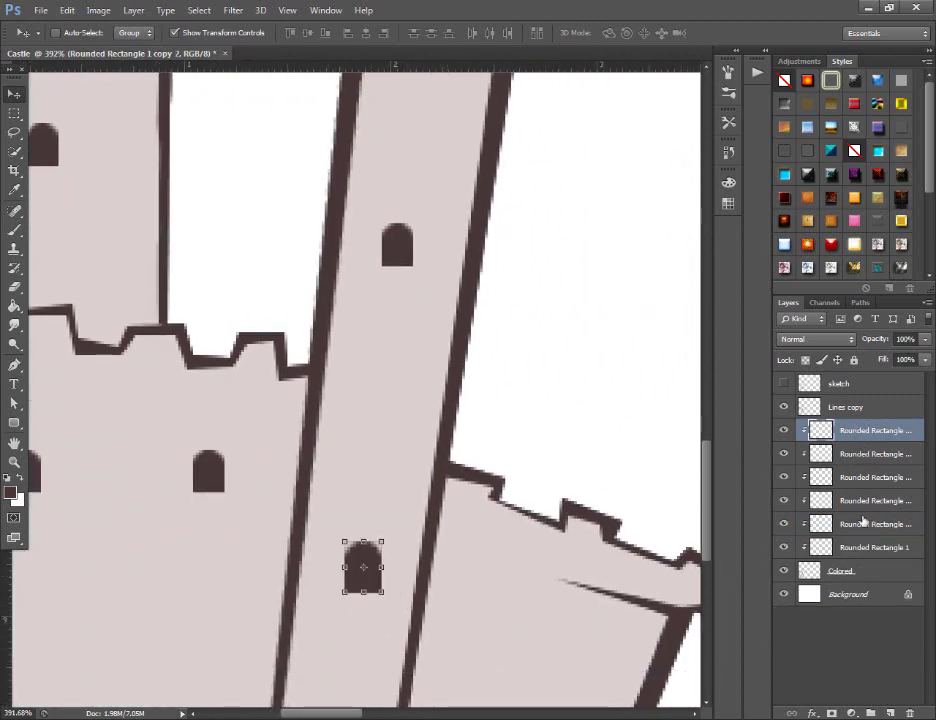
Alt-drag window copies onto the right wall and the small right-hand tower
left_click(815, 453)
left_click(815, 477)
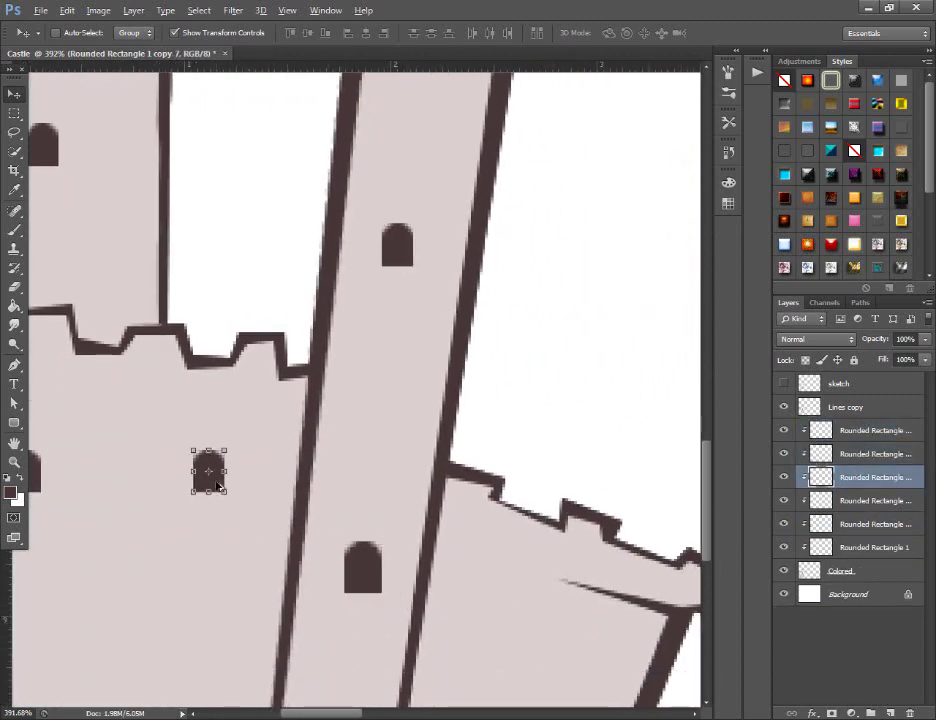
left_click_drag(227, 492, 504, 616)
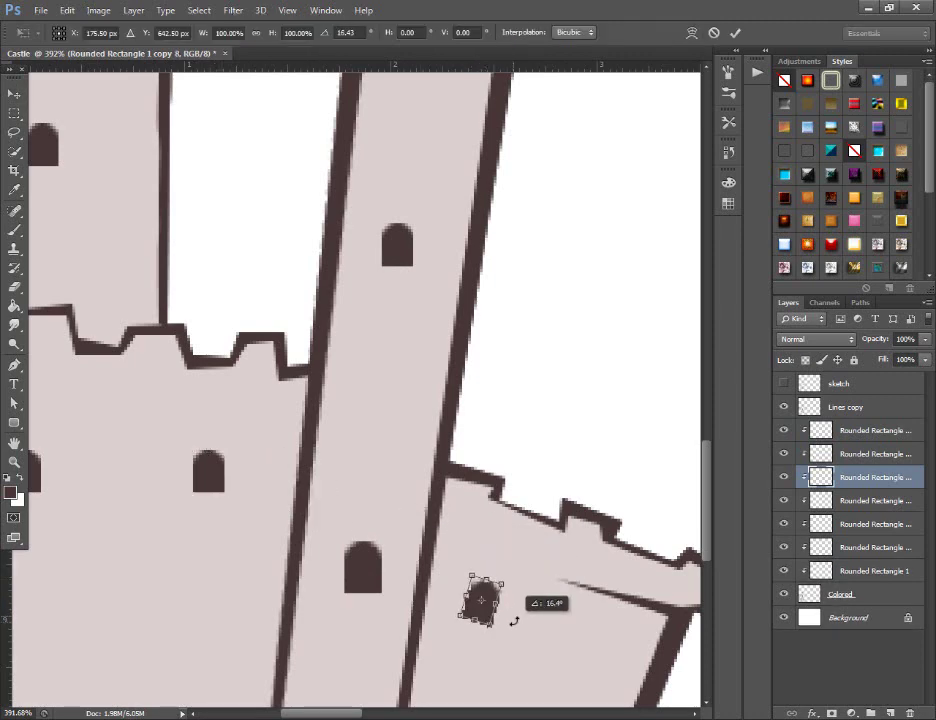
key("Escape")
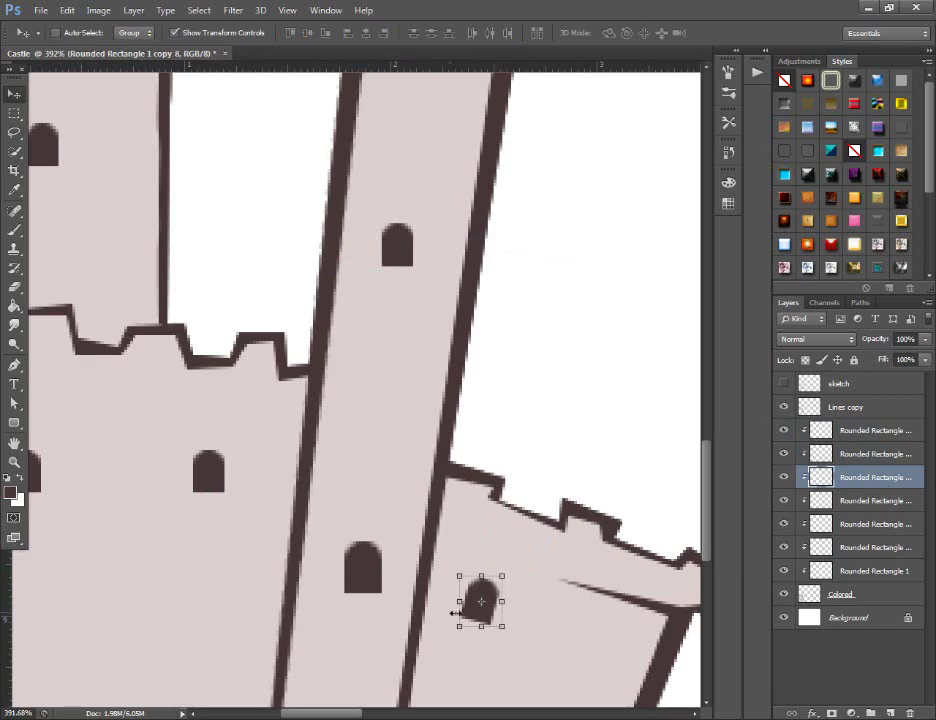
left_click_drag(500, 620, 597, 655)
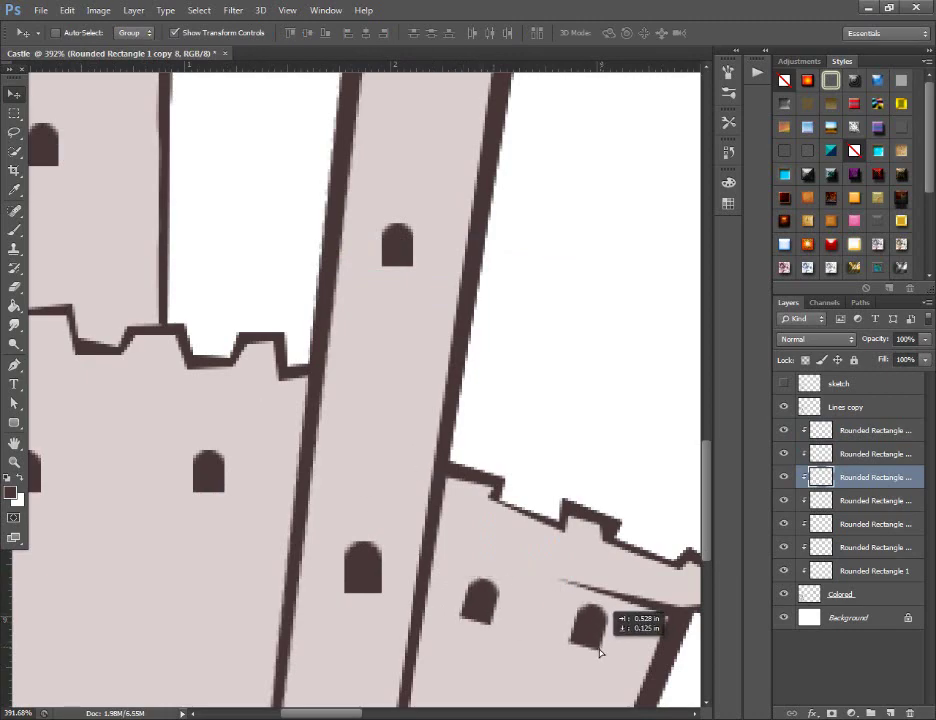
scroll(504, 492, "down", 5)
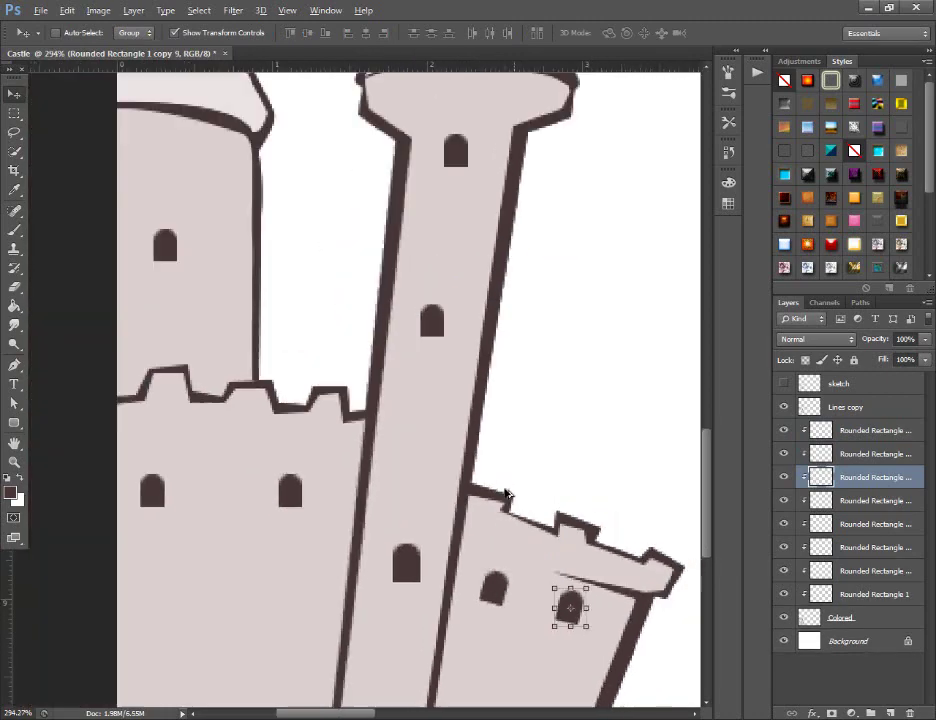
scroll(504, 492, "down", 1)
scroll(505, 490, "down", 2)
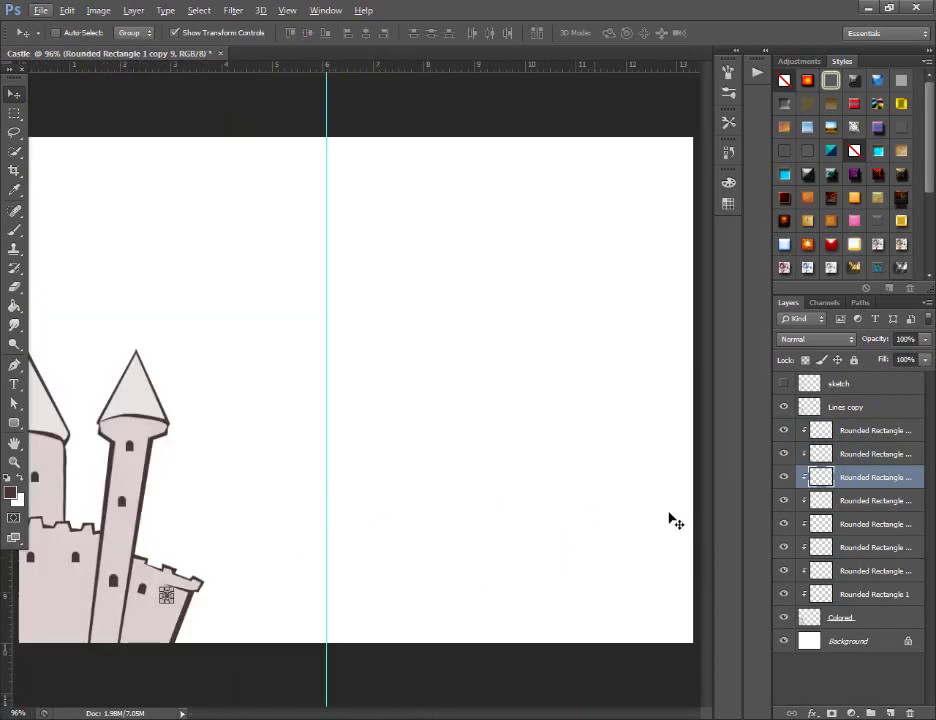
Select all the Rounded Rectangle window layers and merge them into one
left_click(862, 500, "ctrl")
left_click(860, 453, "ctrl")
left_click(860, 430, "ctrl")
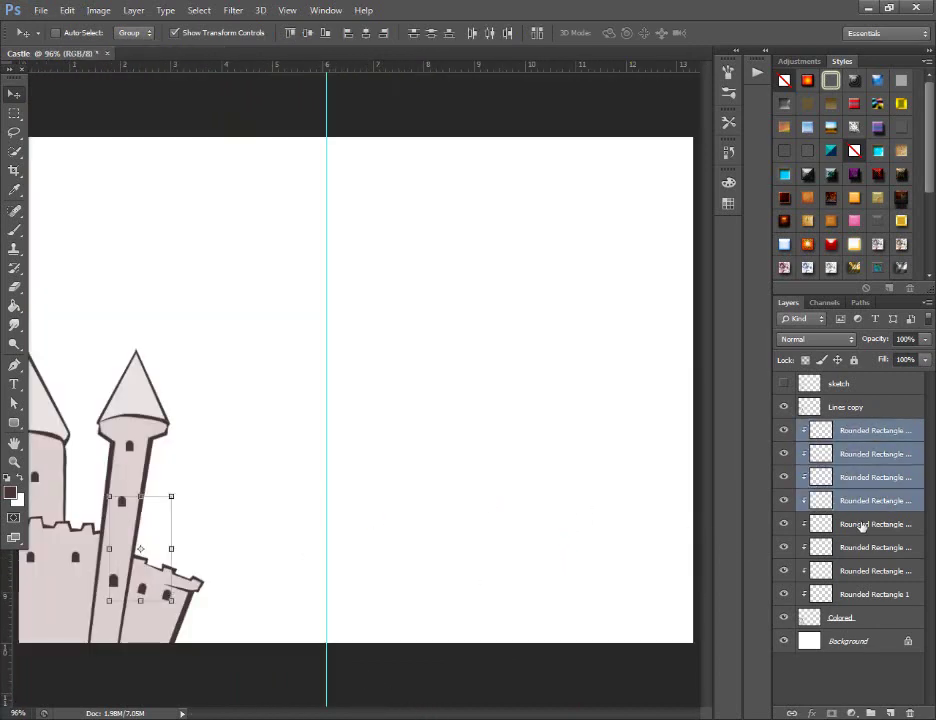
left_click(860, 523, "ctrl")
left_click(858, 547, "ctrl")
left_click(855, 571, "ctrl")
left_click(857, 594, "ctrl")
key("ctrl+e")
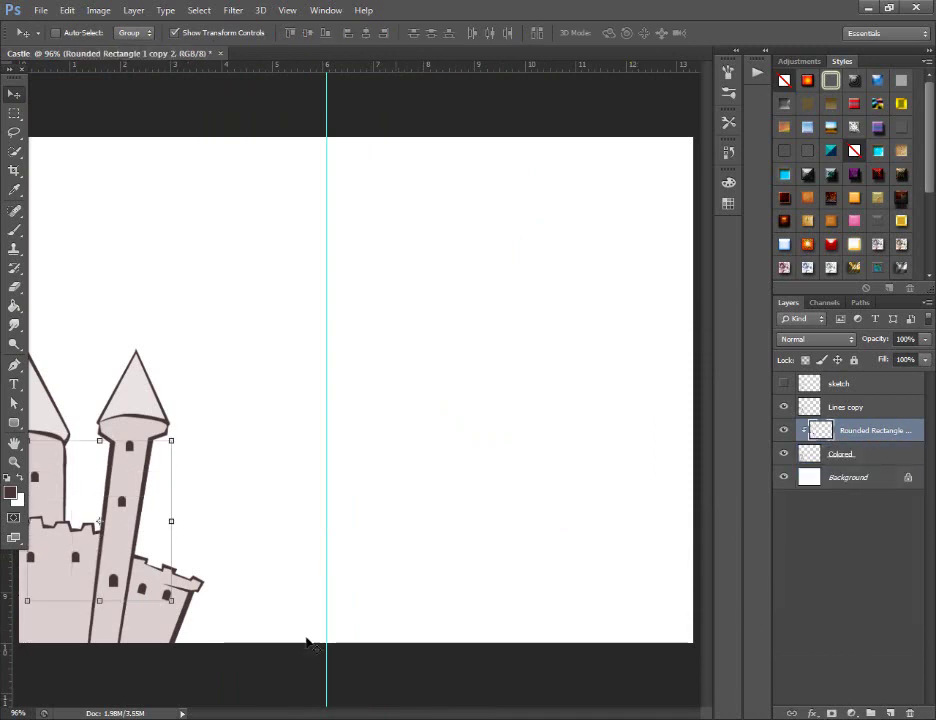
scroll(117, 572, "down", 1)
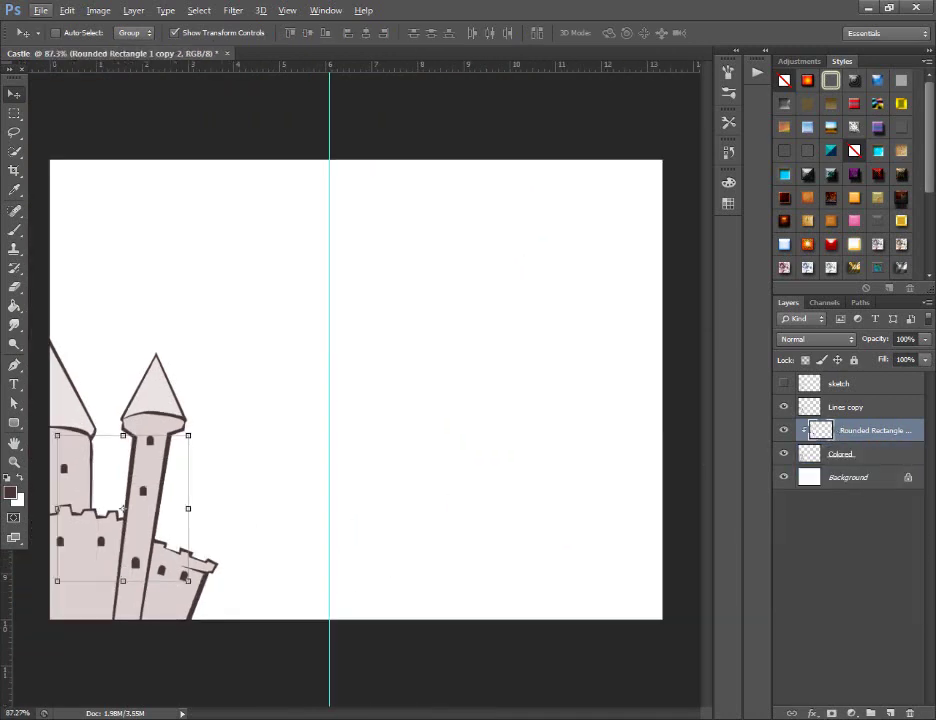
Add a new layer clipped to the merged windows layer and name it
left_click(889, 713)
right_click(845, 428)
left_click(710, 334)
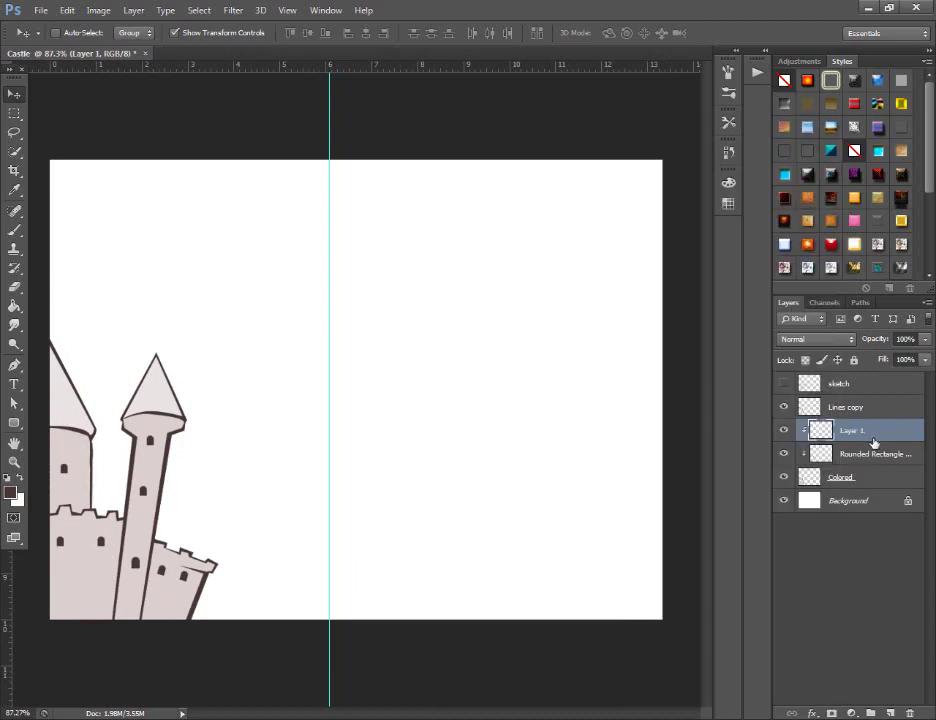
double_click(865, 431)
key("Return")
Restore the deleted Lines copy layer via History and correct the new layer's name to 'shadow'
key("ctrl+alt+z")
key("ctrl+alt+z")
key("ctrl+alt+z")
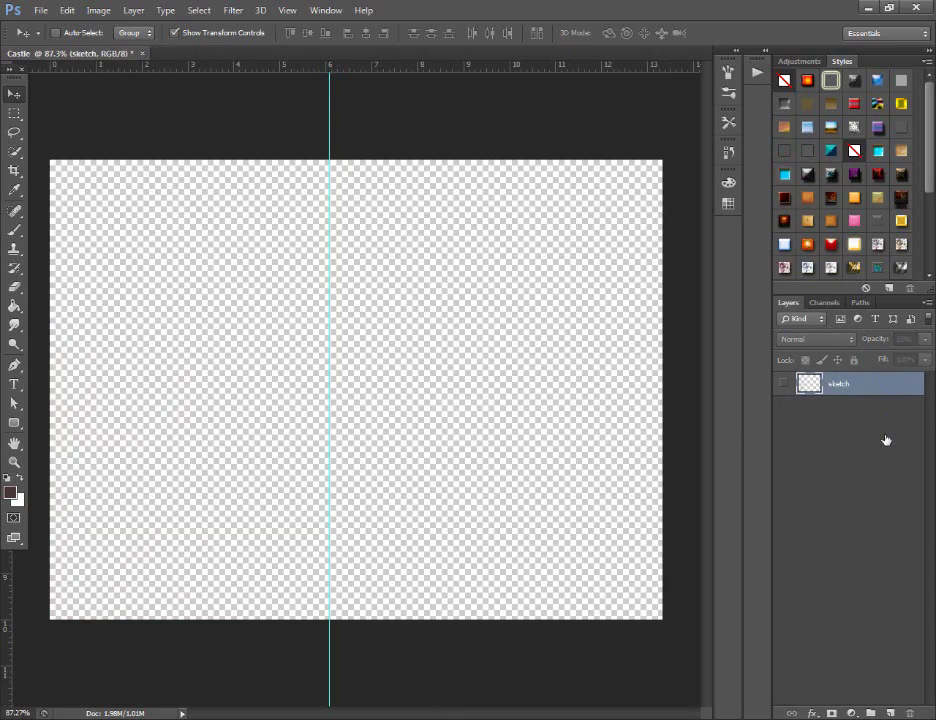
key("ctrl+alt+z")
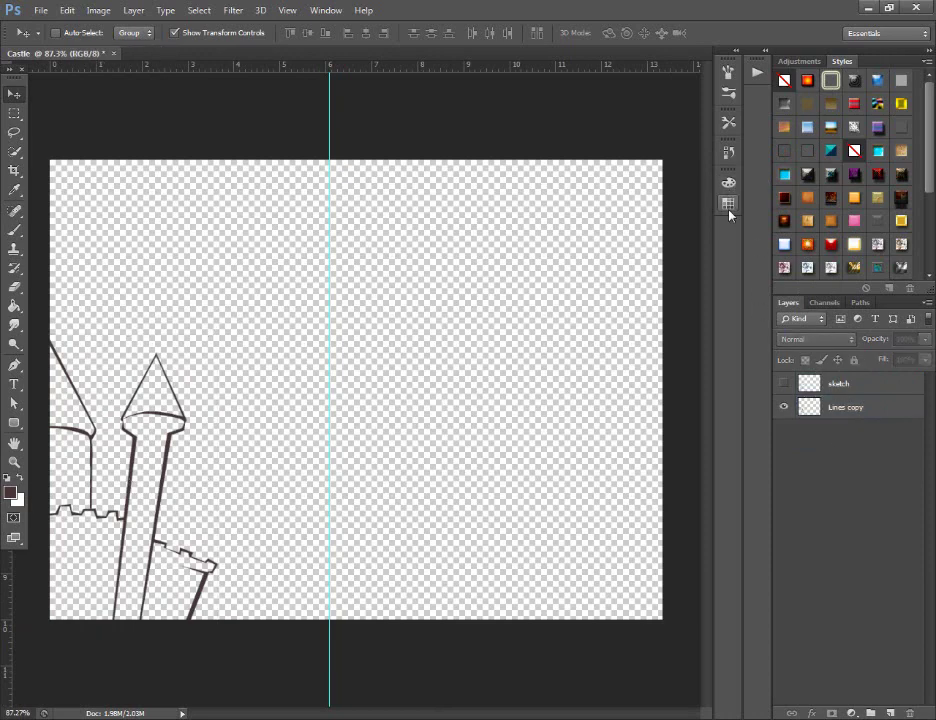
left_click(729, 206)
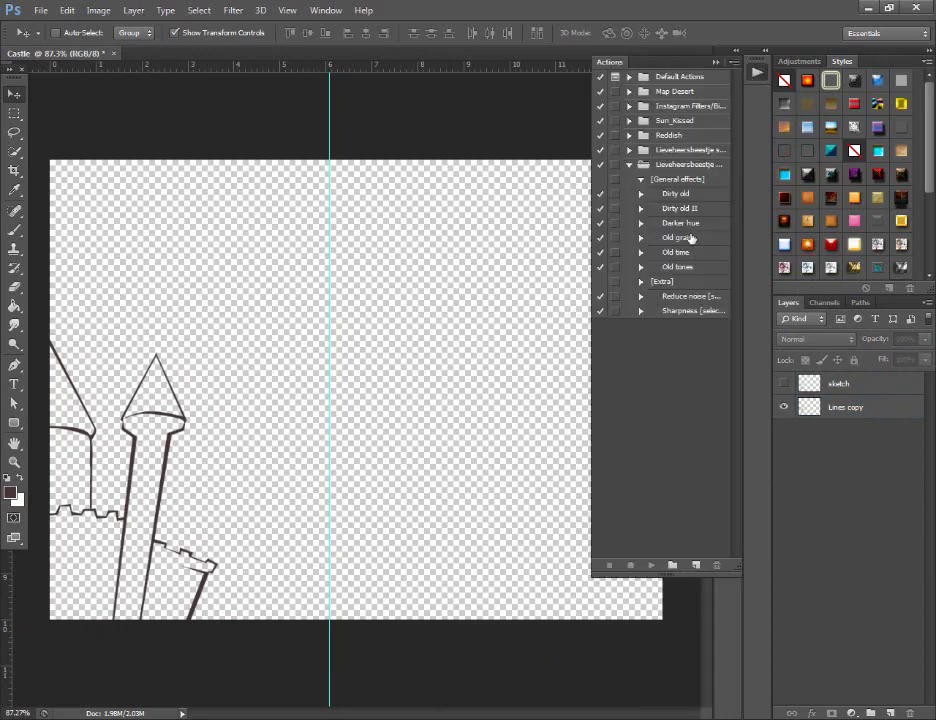
left_click(758, 75)
left_click(729, 153)
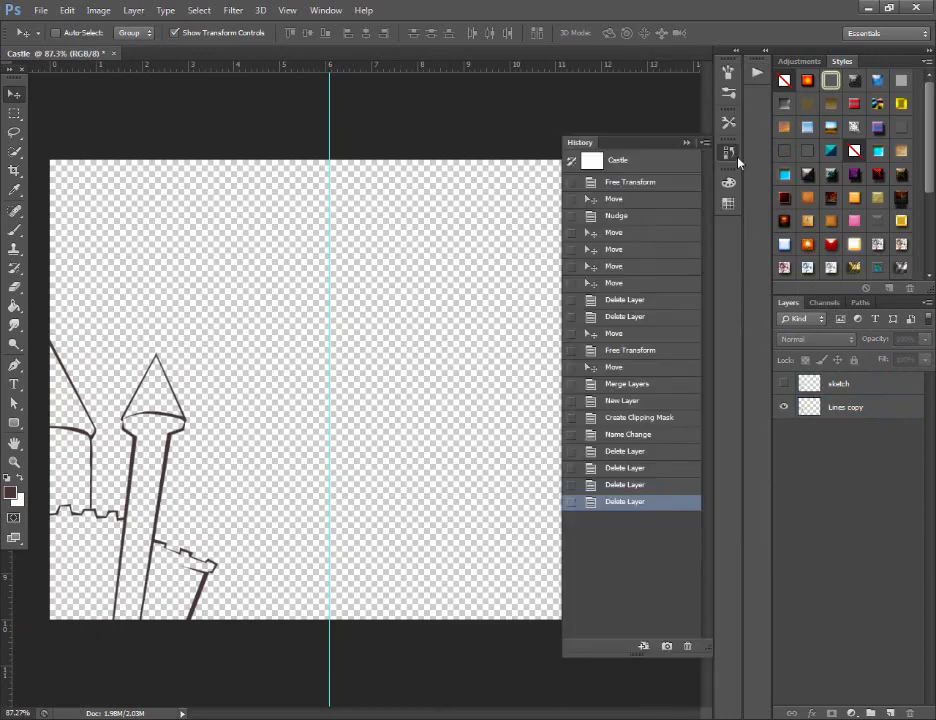
left_click(628, 434)
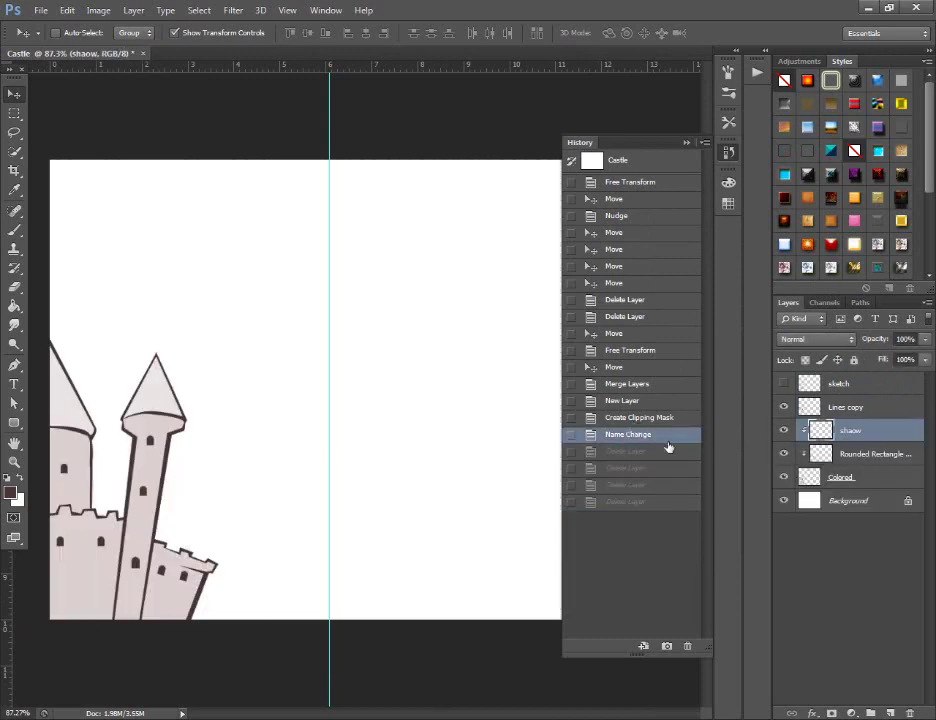
double_click(850, 429)
key("Return")
left_click(688, 144)
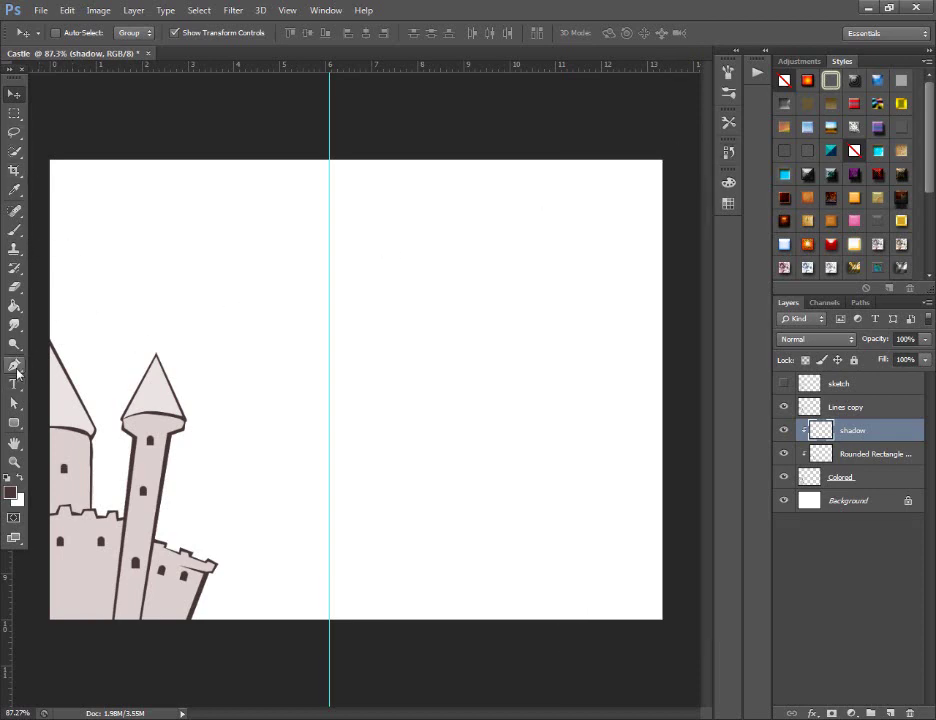
Using the Pen tool, set the foreground to the sampled near-black outline colour and anchor the tower base
left_click(14, 365)
scroll(159, 524, "up", 2)
scroll(159, 524, "up", 2)
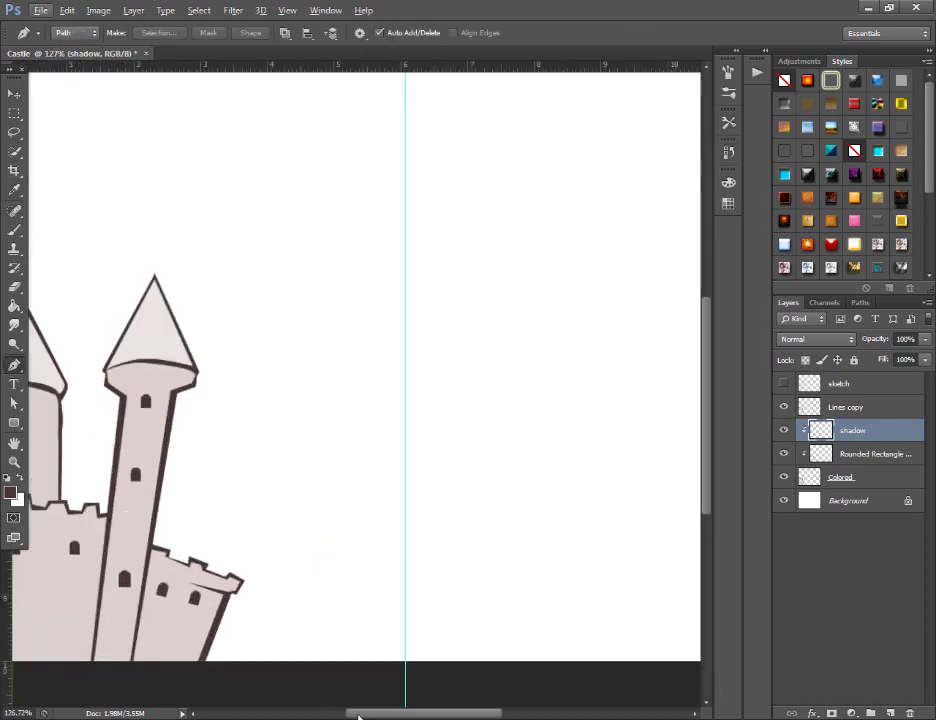
left_click_drag(359, 715, 337, 712)
left_click(12, 491)
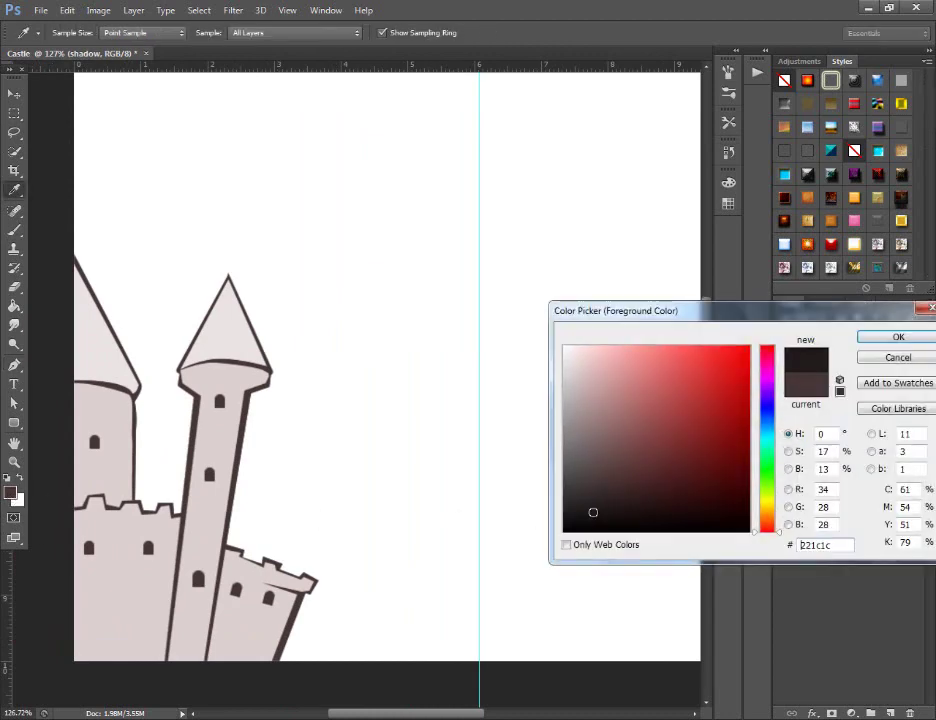
left_click(207, 612)
key("Return")
scroll(200, 640, "up", 1)
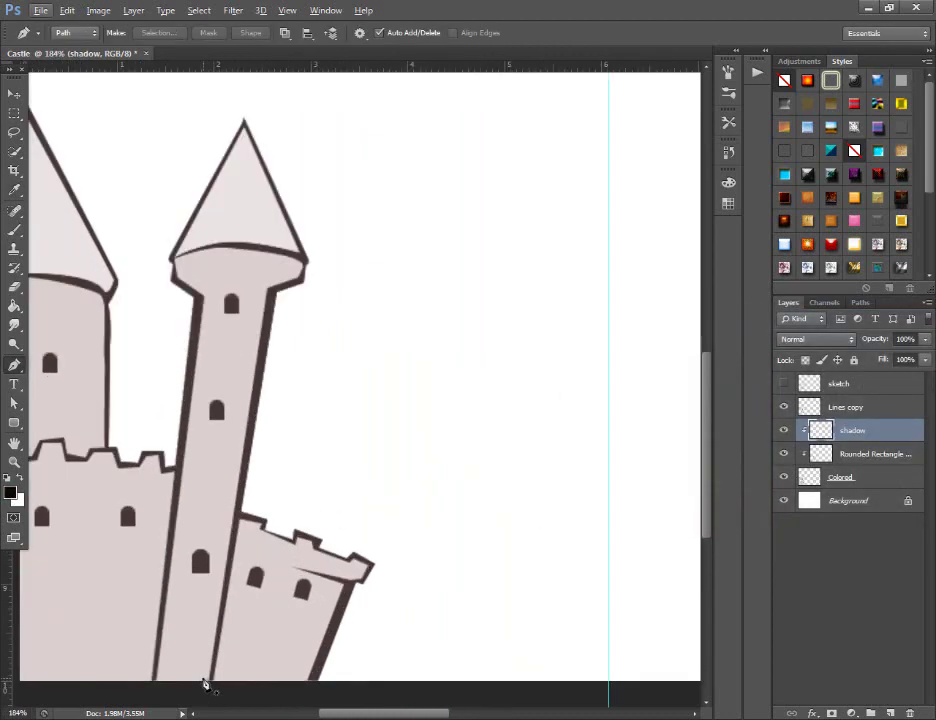
scroll(205, 665, "up", 1)
left_click(199, 661)
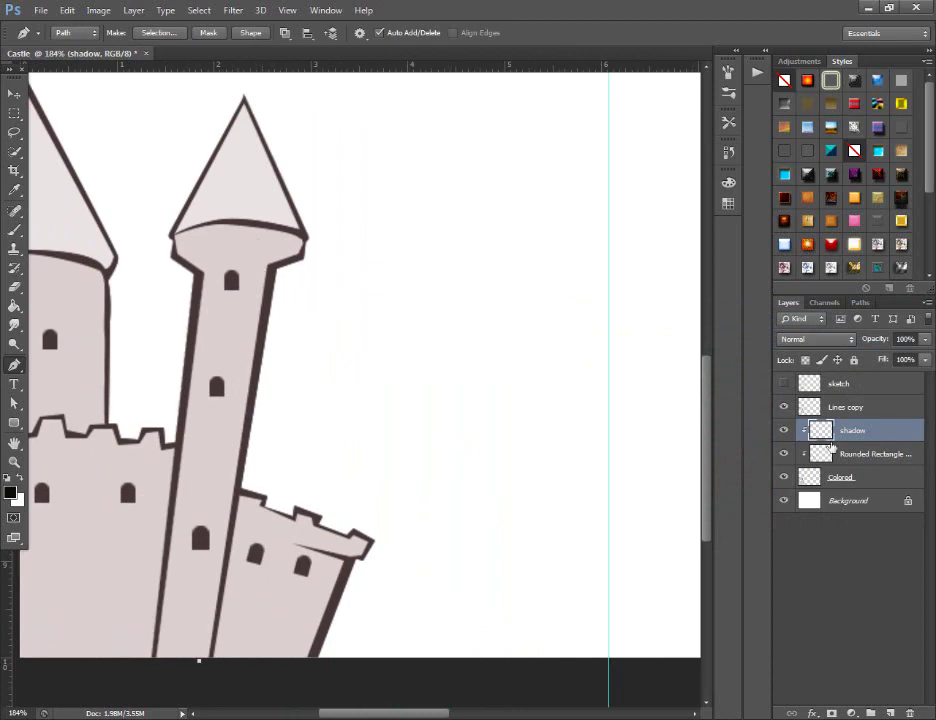
On the Lines copy layer, set the foreground to the sampled castle outline colour
left_click(810, 408)
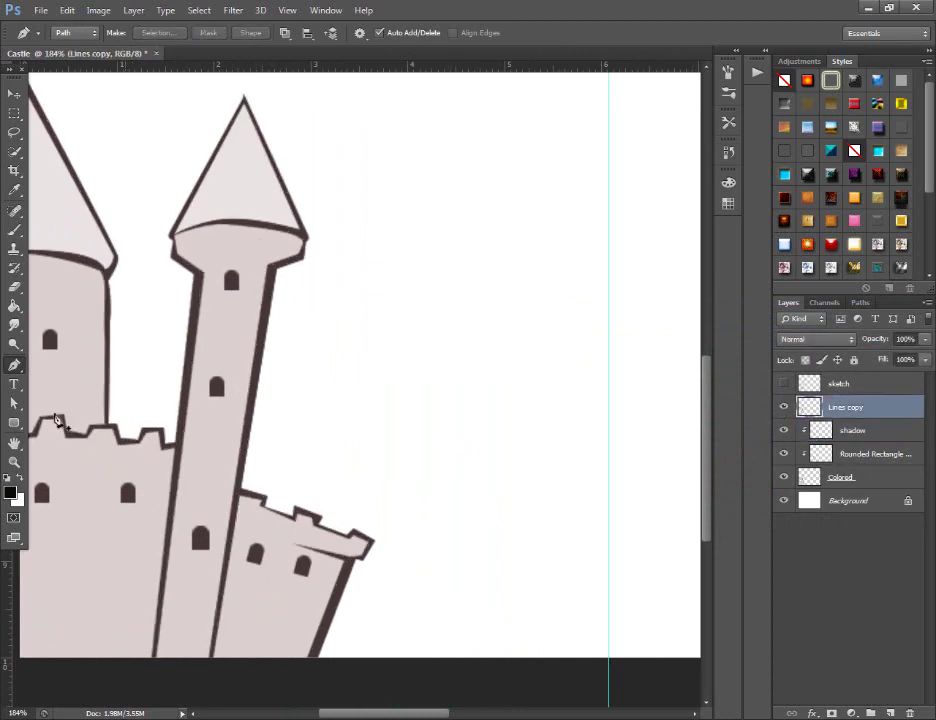
left_click(14, 491)
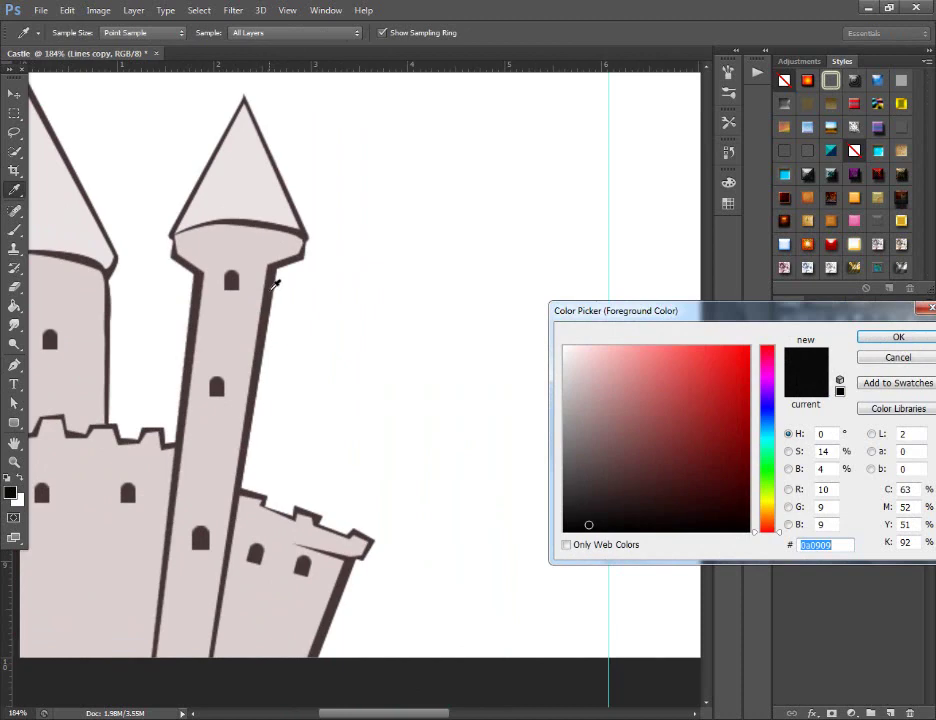
left_click(277, 284)
key("Return")
scroll(260, 300, "up", 3)
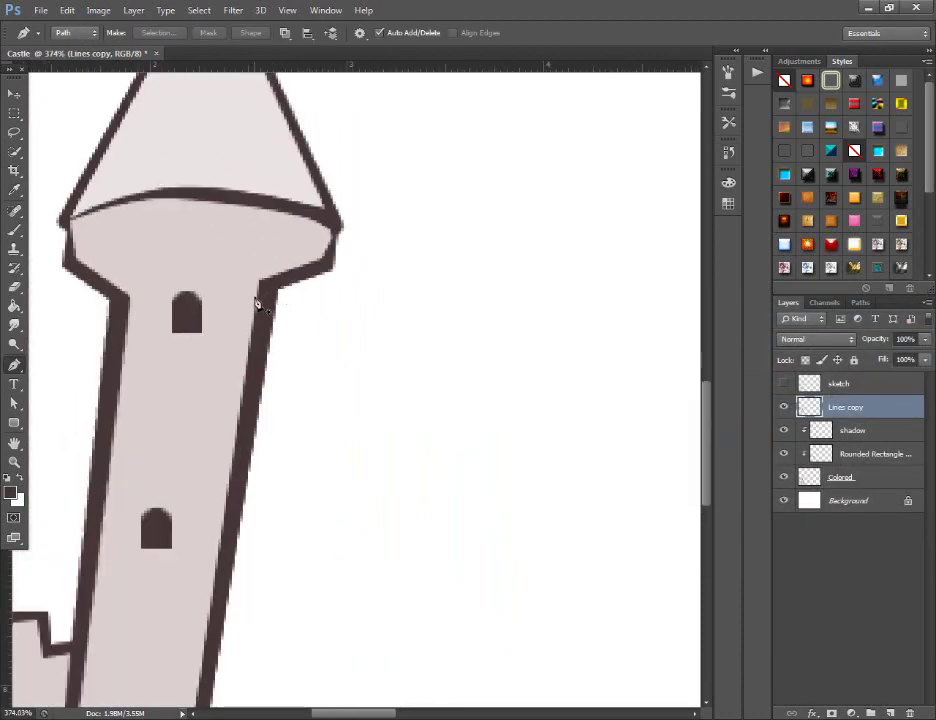
Draw a curved path along the tower's top edge and fill it with the outline colour
left_click(261, 289)
left_click_drag(183, 272, 160, 275)
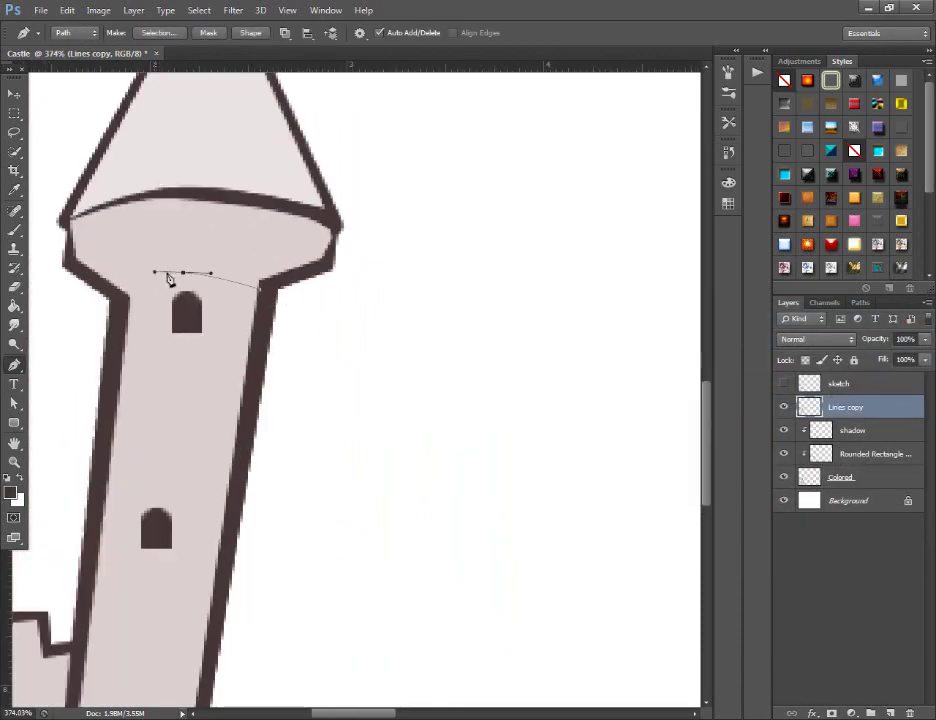
mouse_move(279, 277)
left_mouse_down()
mouse_move(383, 293)
mouse_move(316, 283)
left_mouse_up()
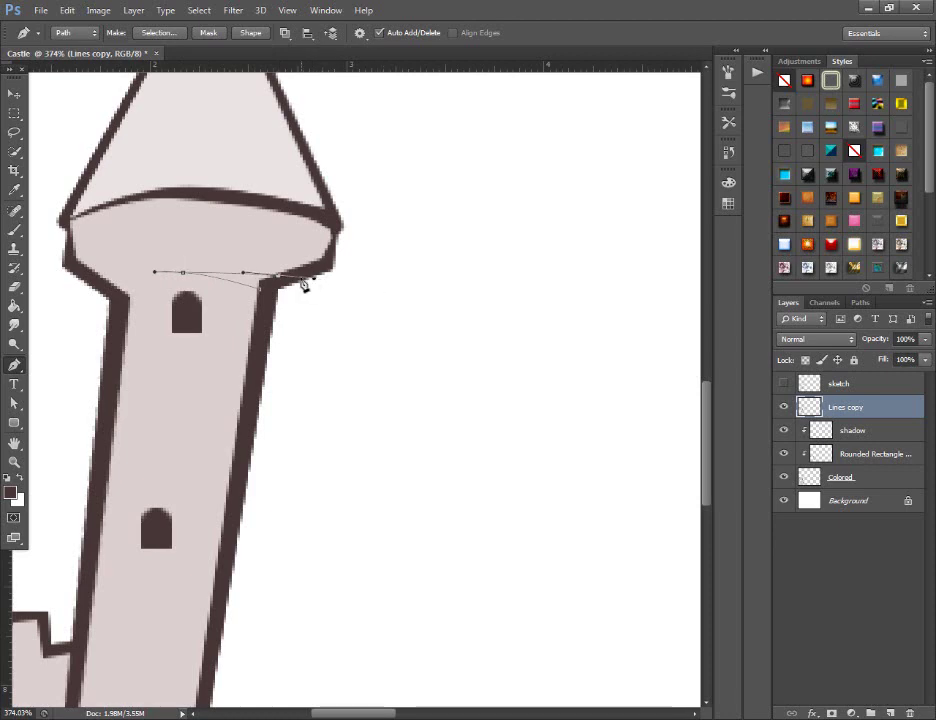
right_click(341, 274)
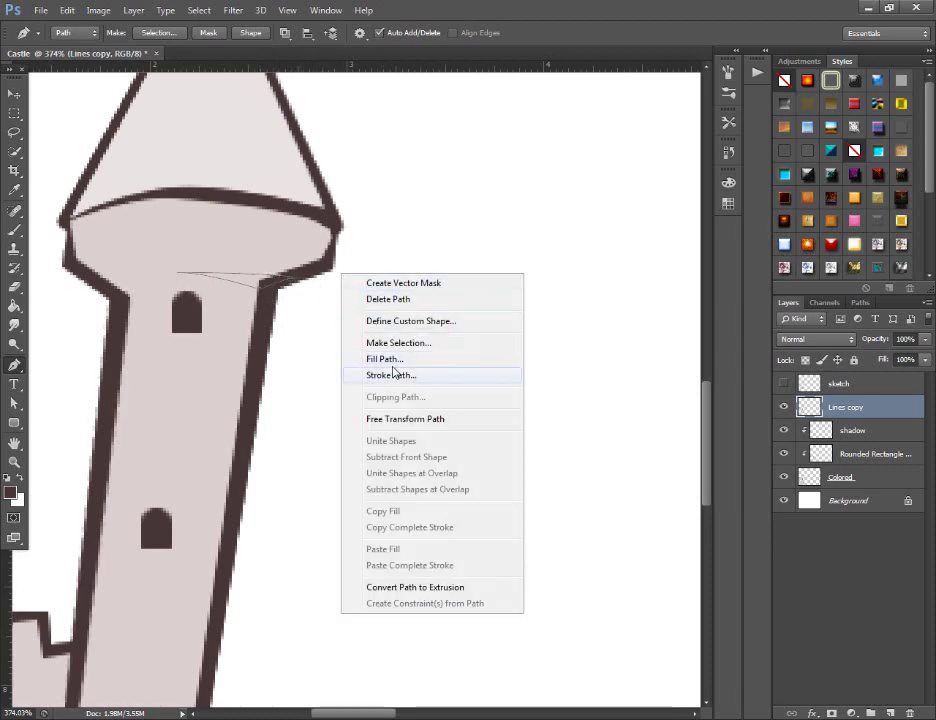
left_click(386, 355)
key("Return")
On the shadow layer, run the shadow path up the tall tower's right side
scroll(321, 290, "down", 5)
right_click(325, 287)
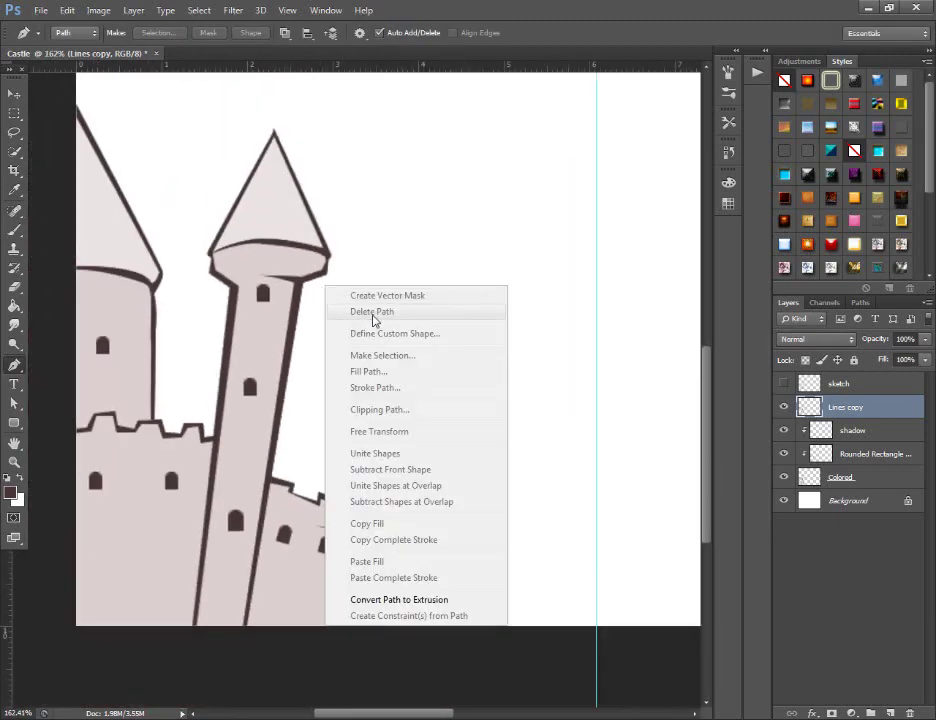
key("Escape")
scroll(368, 323, "down", 2)
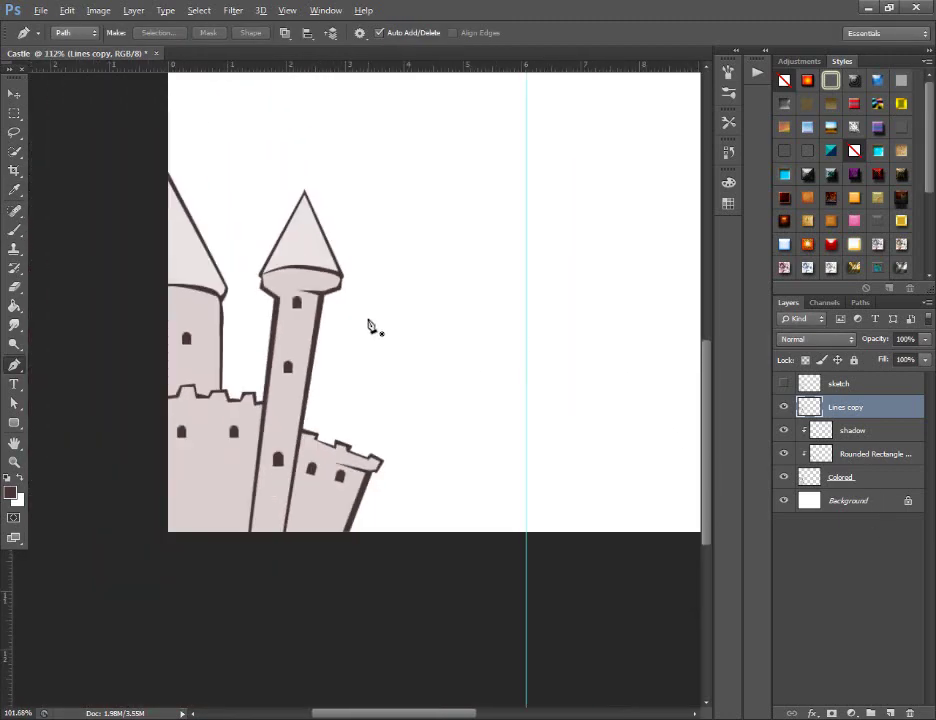
scroll(372, 334, "down", 2)
scroll(145, 408, "up", 1)
scroll(140, 420, "up", 1)
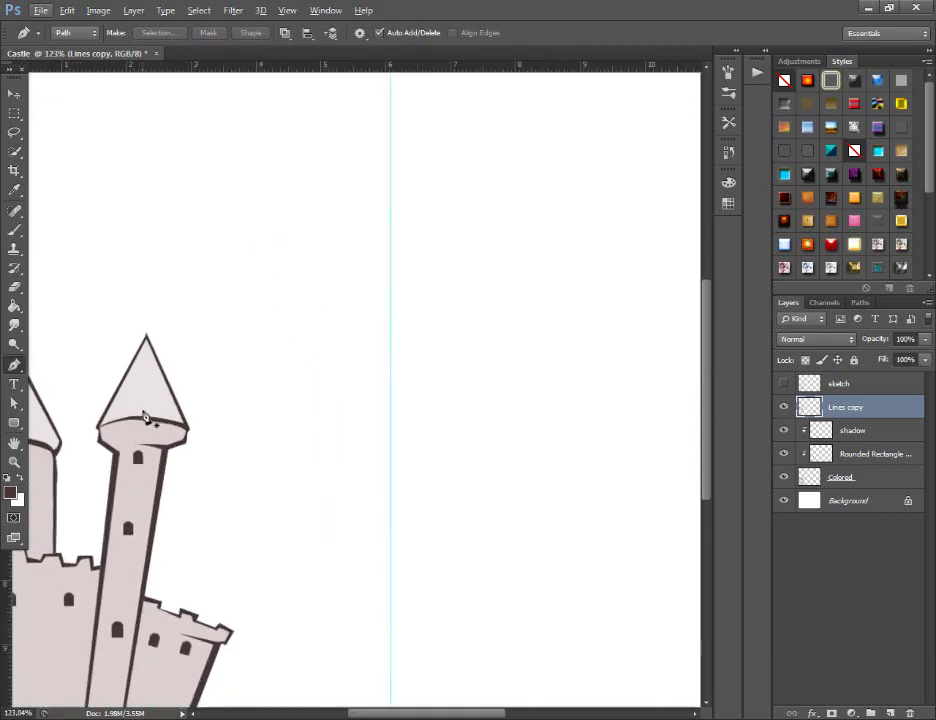
scroll(125, 600, "up", 2)
scroll(120, 665, "up", 1)
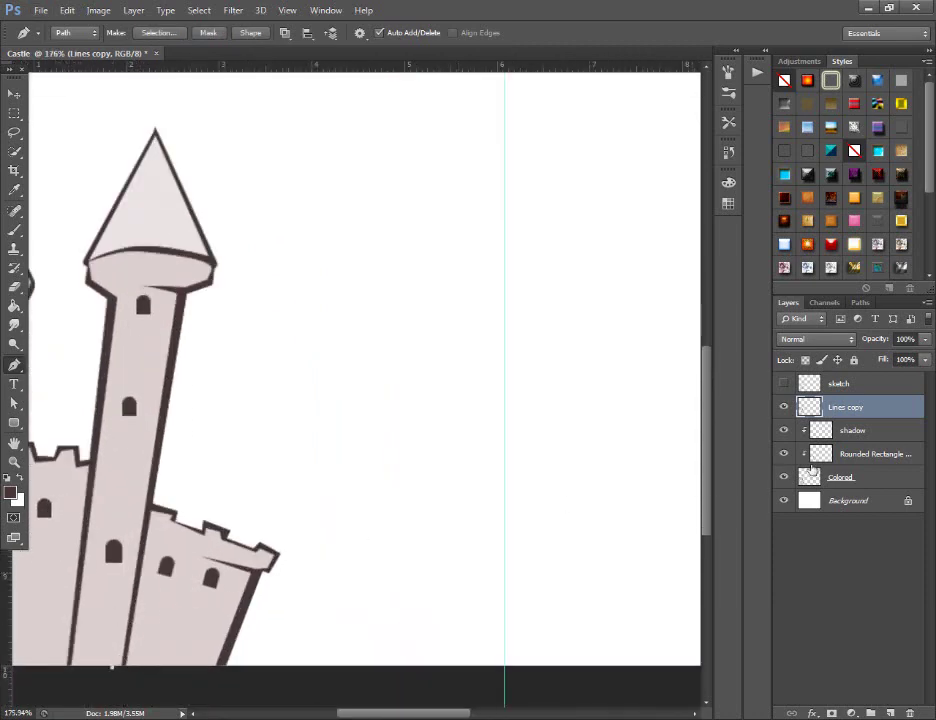
left_click(792, 437)
left_click(171, 305)
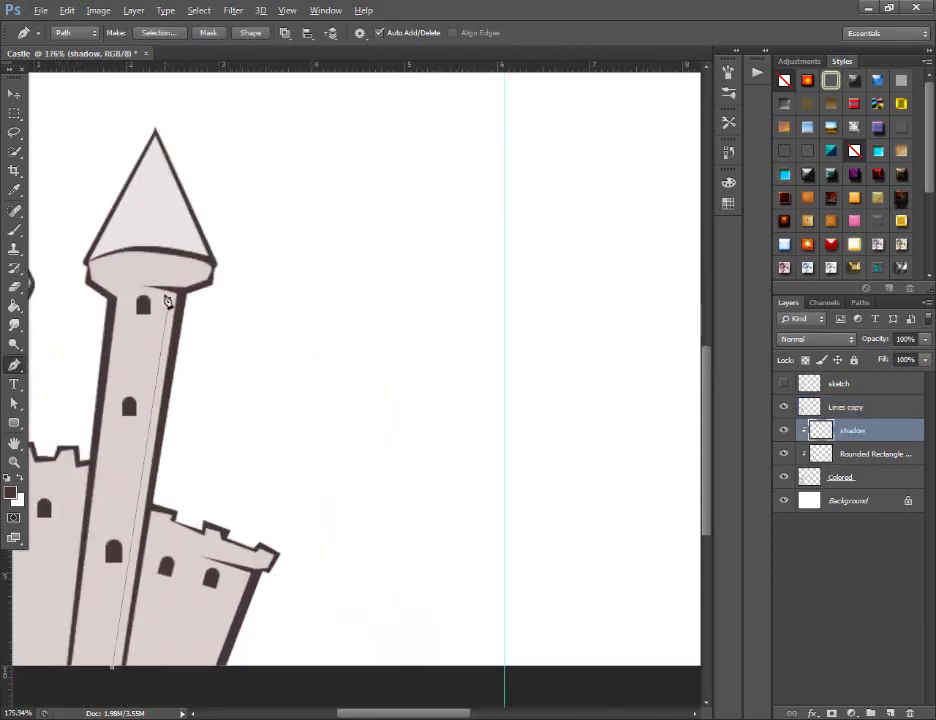
scroll(168, 300, "up", 3)
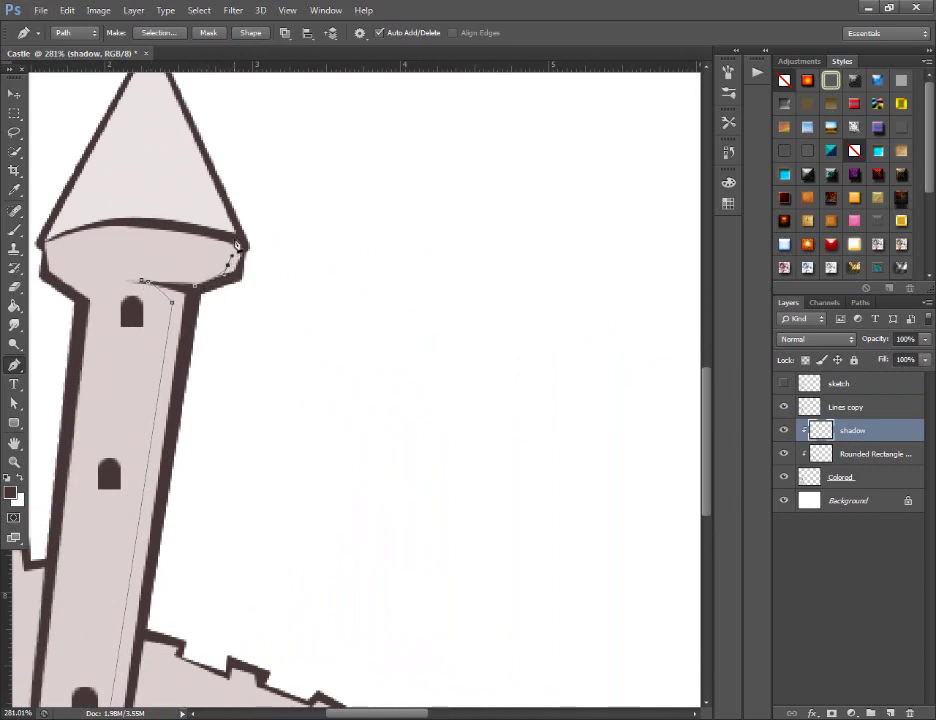
Finish the shadow outline down the tall tower's right edge and close it
left_click_drag(238, 245, 292, 250)
scroll(200, 468, "down", 2)
left_click(184, 485)
scroll(170, 560, "down", 2)
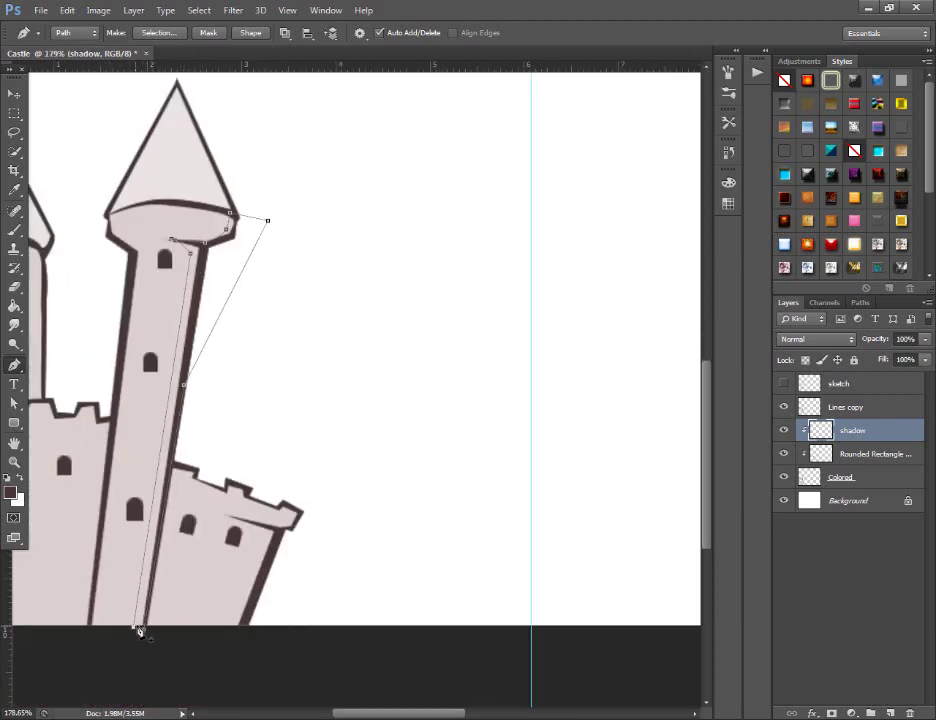
left_click(140, 631)
Sample a near-black foreground colour from the drawing
left_click(10, 492)
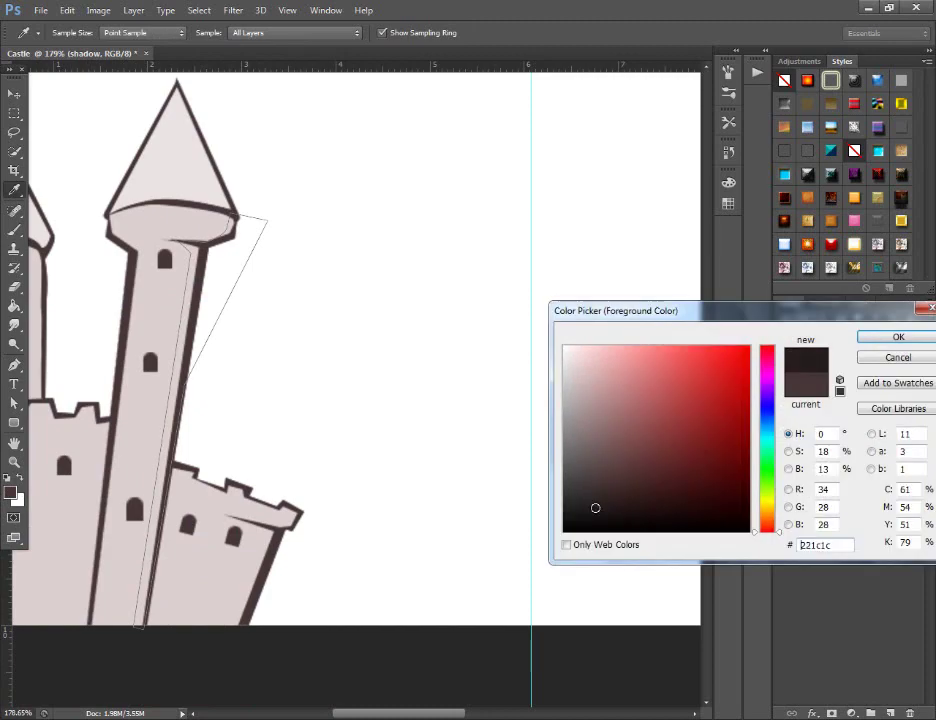
left_click(591, 513)
key("Return")
Fill the outline with the near-black colour, then delete the path
key("p")
right_click(305, 333)
left_click(370, 424)
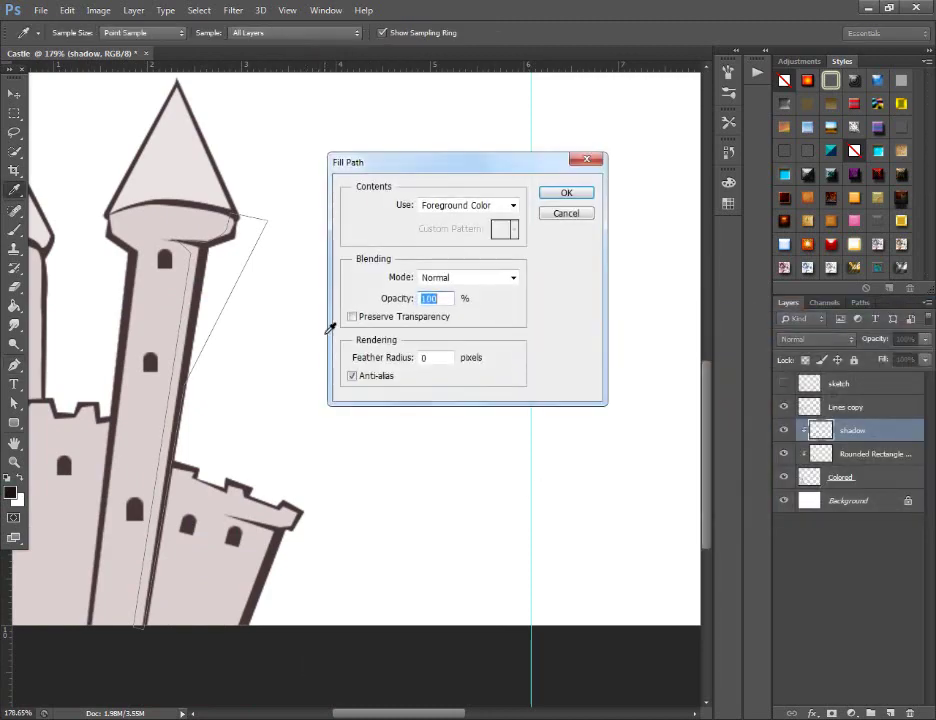
left_click(565, 216)
right_click(463, 260)
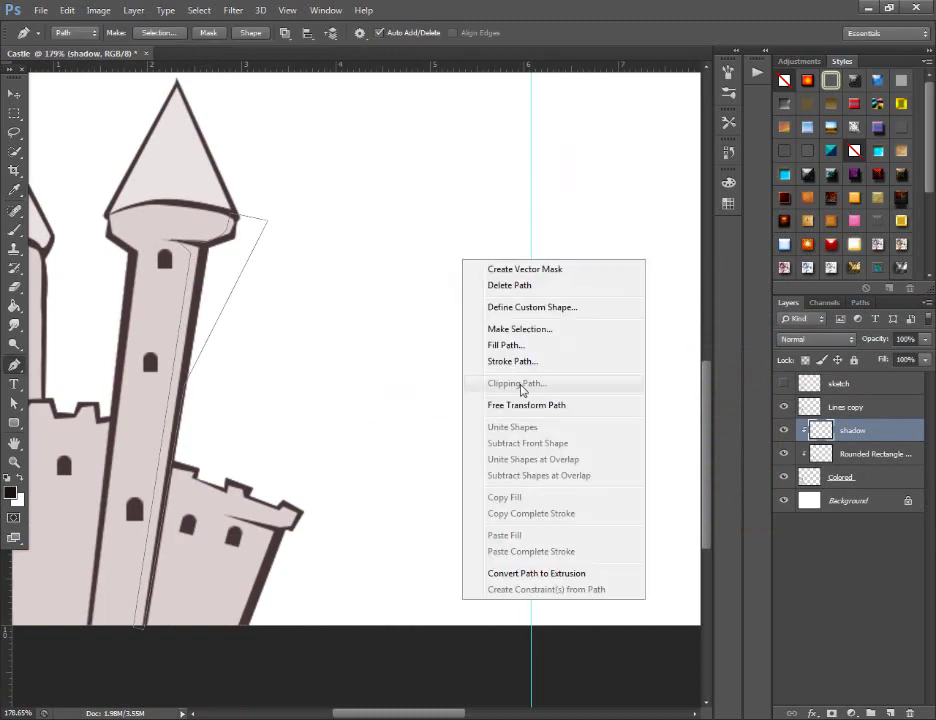
left_click(511, 352)
key("Return")
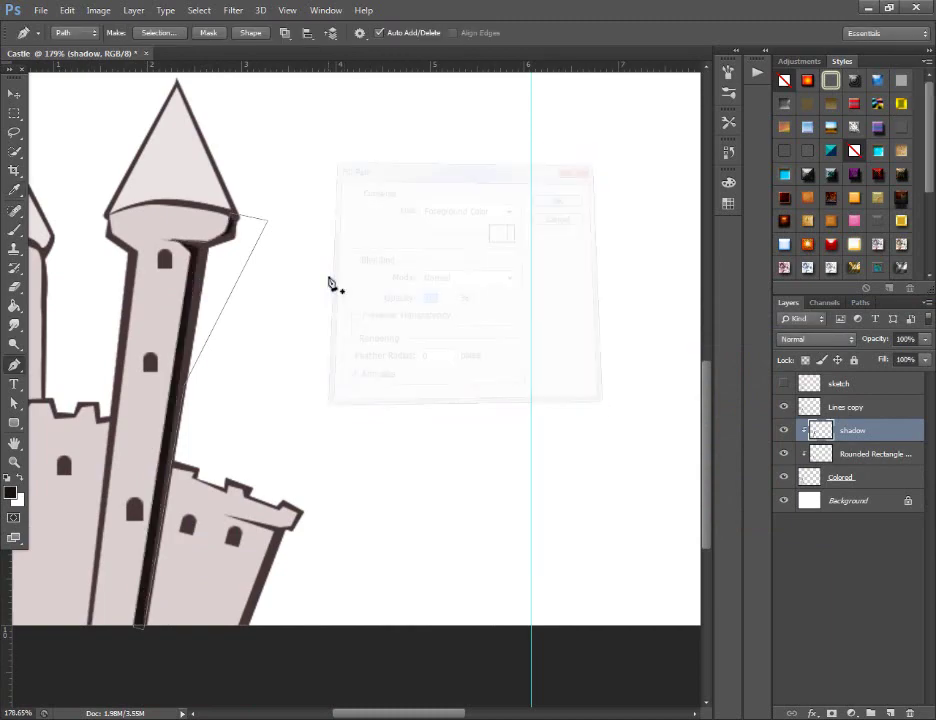
right_click(330, 282)
left_click(389, 311)
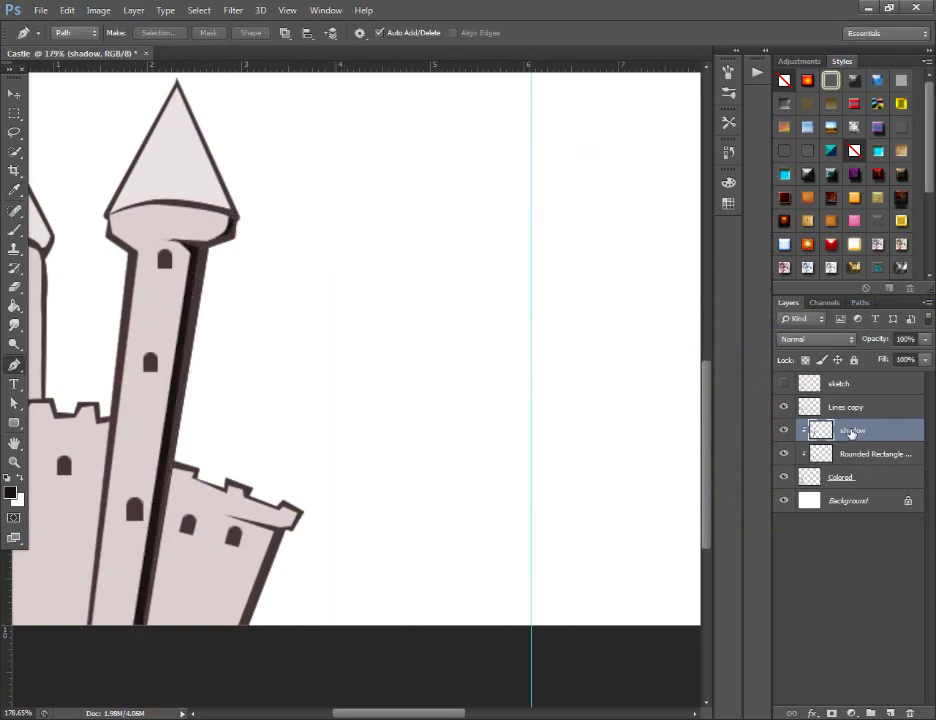
Rename the strip's layer 'highlight' and add a light grey e9e3e3 Color Overlay
double_click(851, 431)
type("highlight")
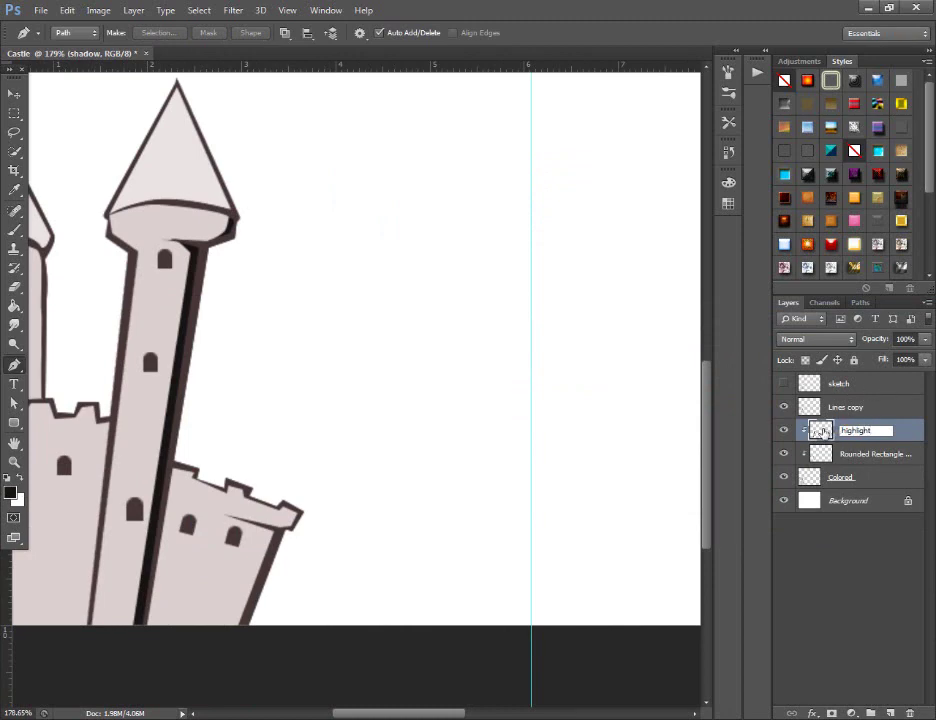
key("Return")
double_click(822, 431)
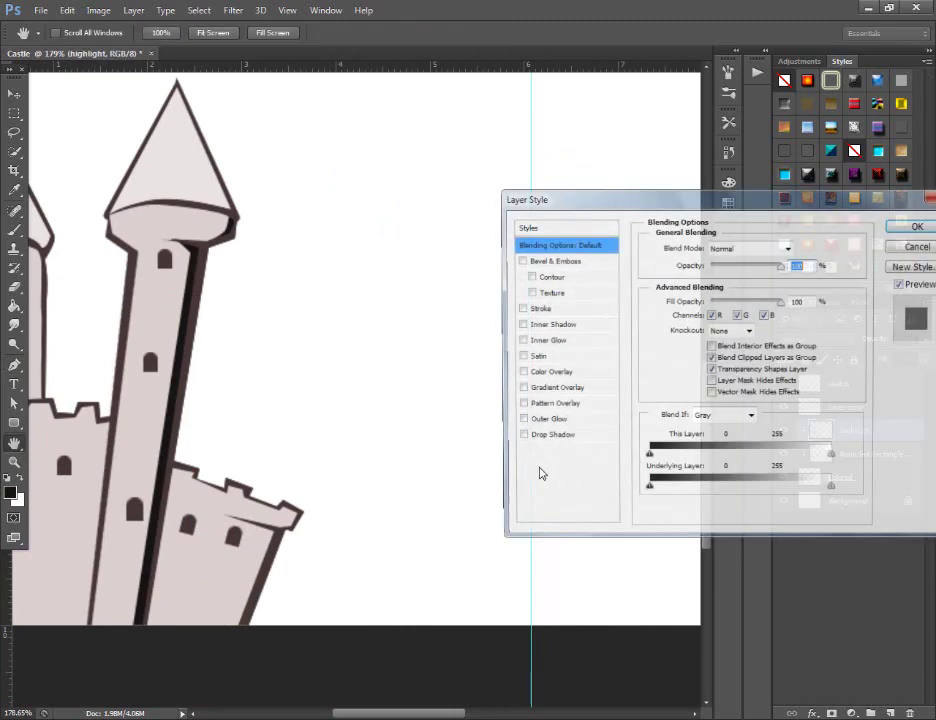
left_click(548, 372)
left_click(798, 247)
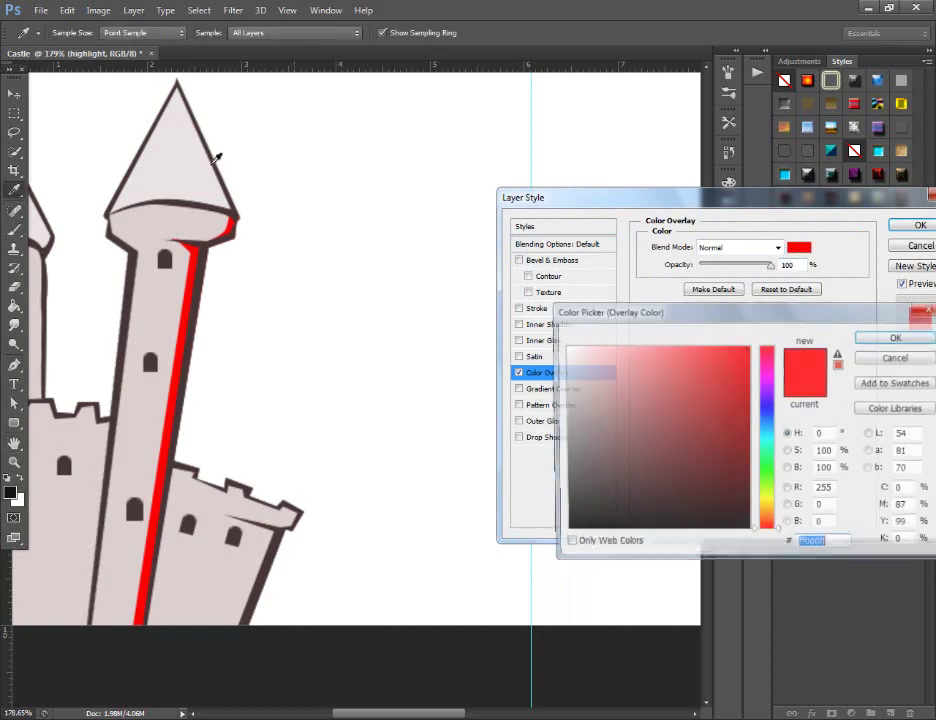
left_click(205, 185)
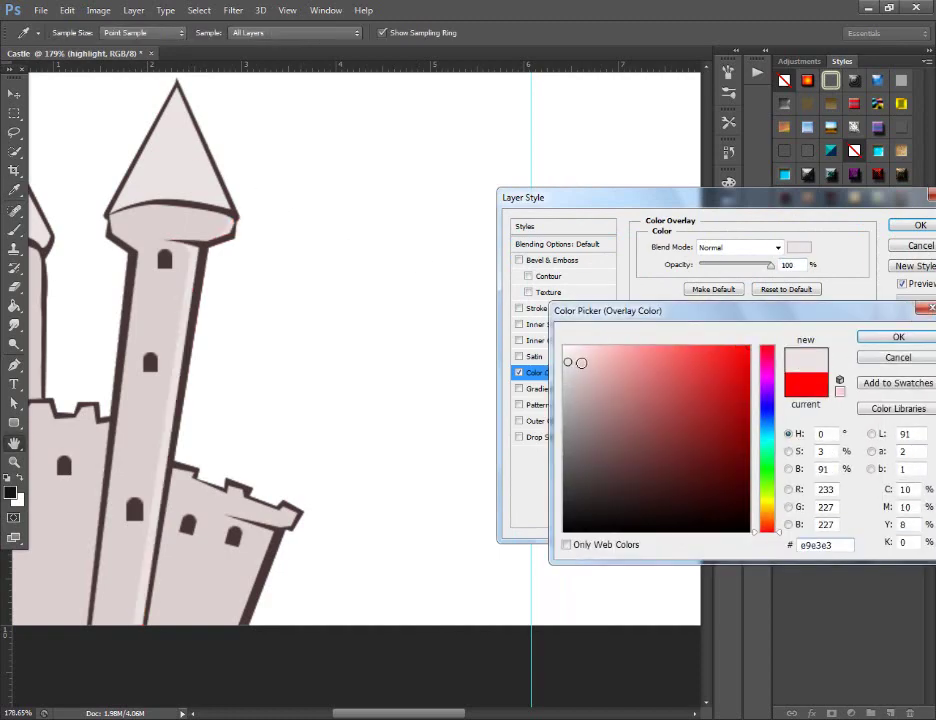
key("Return")
key("Return")
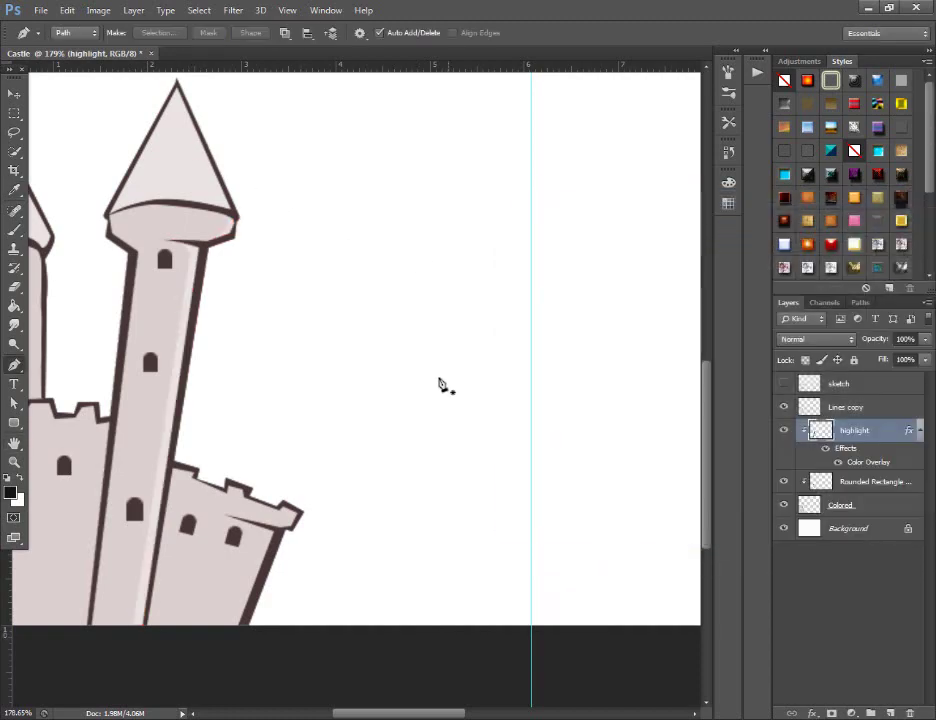
left_click_drag(439, 382, 287, 522)
Rasterize the highlight layer's style and make white the foreground colour
scroll(287, 522, "up", 2)
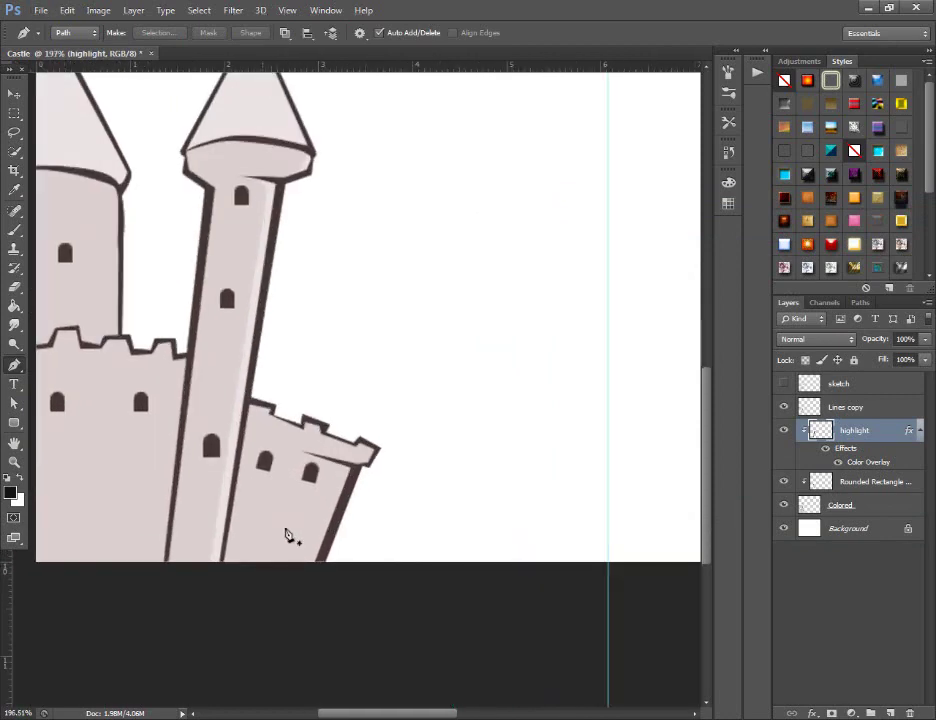
scroll(286, 535, "up", 1)
scroll(313, 514, "up", 2)
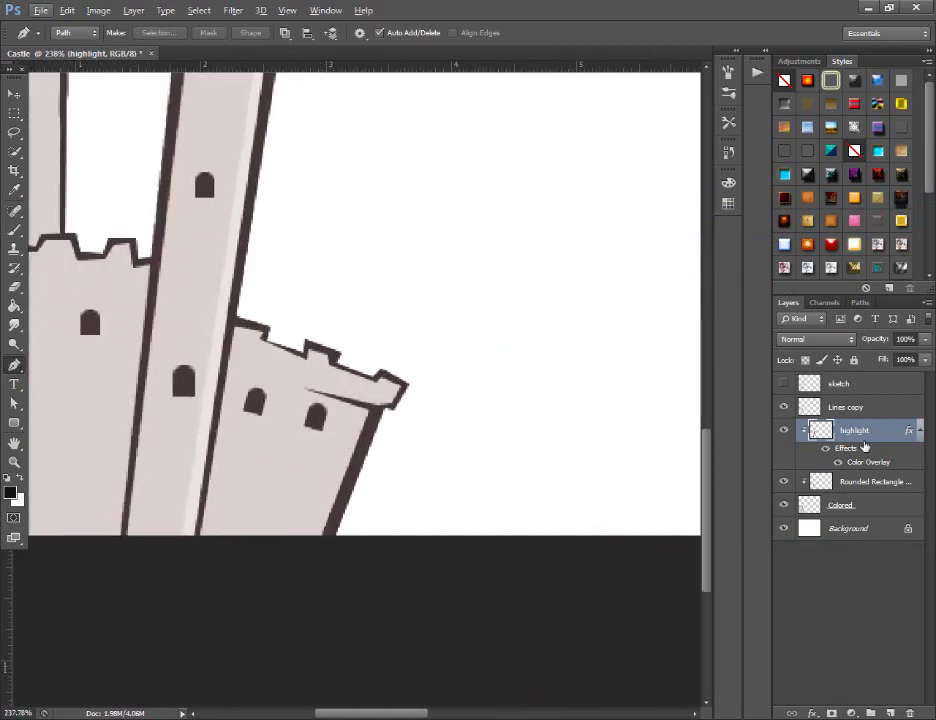
right_click(855, 430)
left_click(729, 280)
key("x")
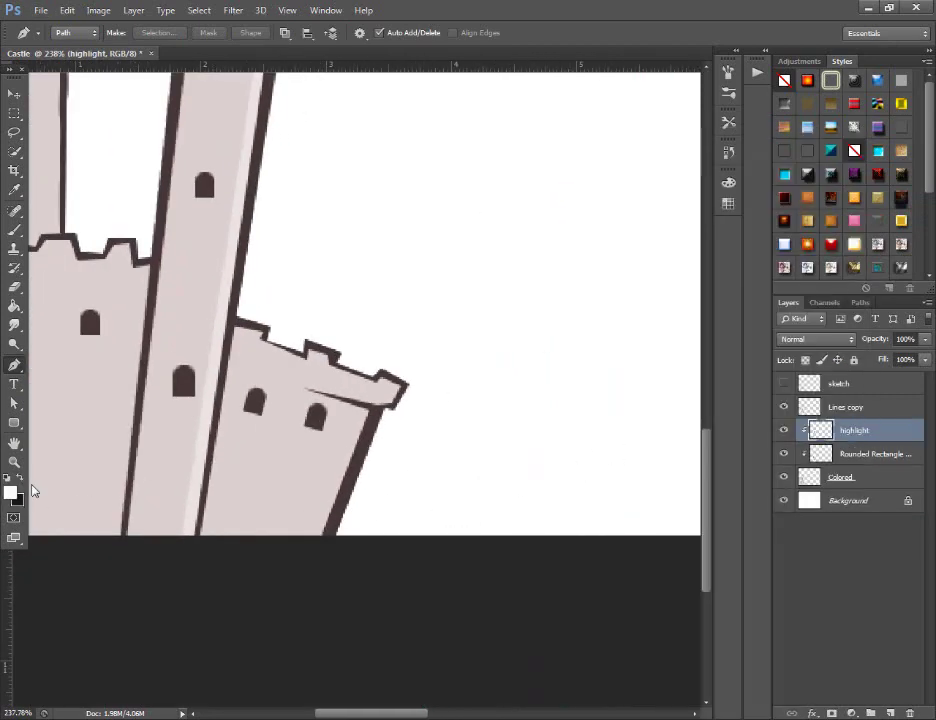
Outline the small front tower's right edge and fill the path with white
left_click(310, 539)
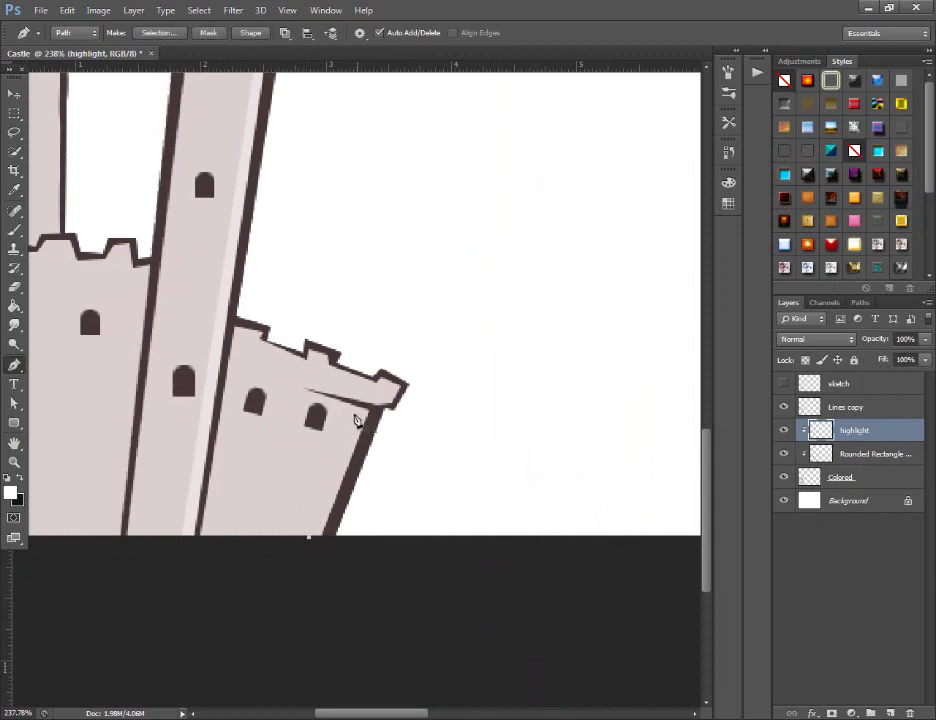
left_click(357, 414)
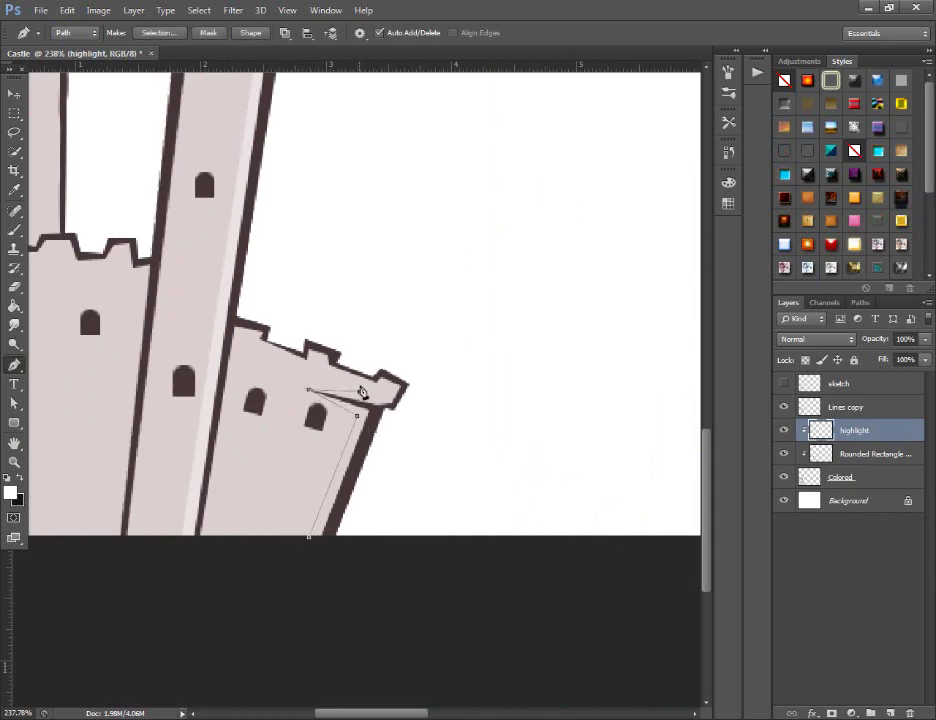
left_click(372, 350)
left_click_drag(470, 366, 449, 445)
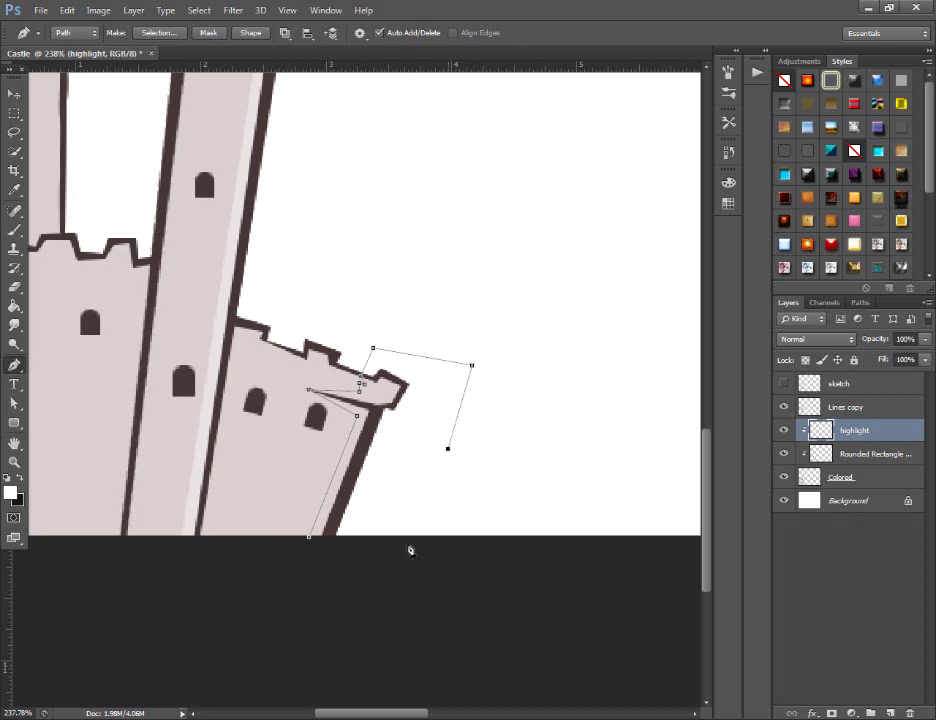
left_click_drag(309, 537, 385, 570)
right_click(452, 387)
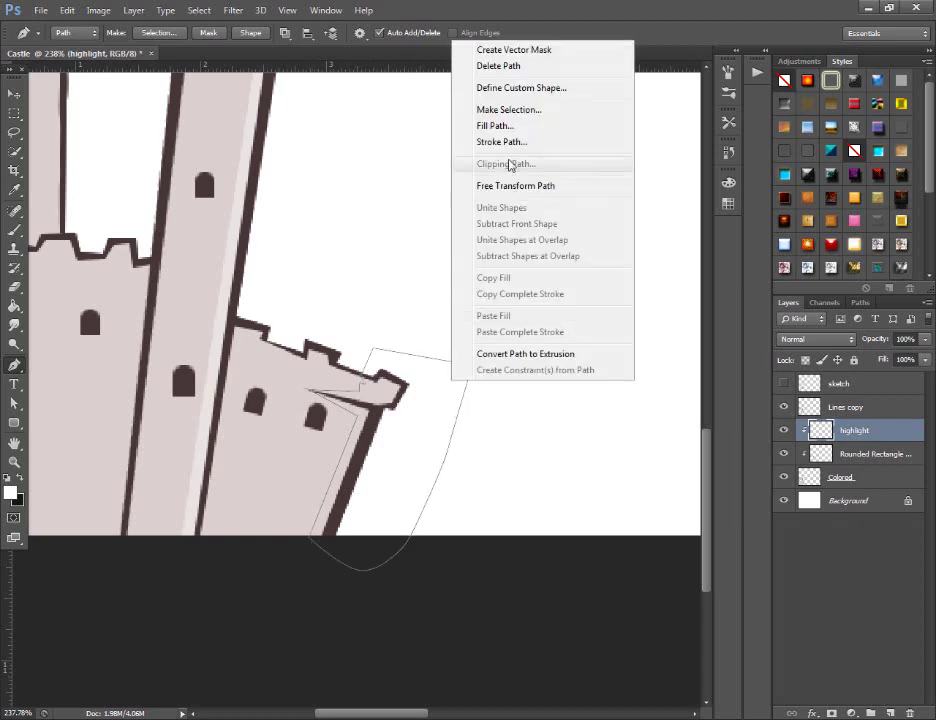
right_click(428, 209)
key("Escape")
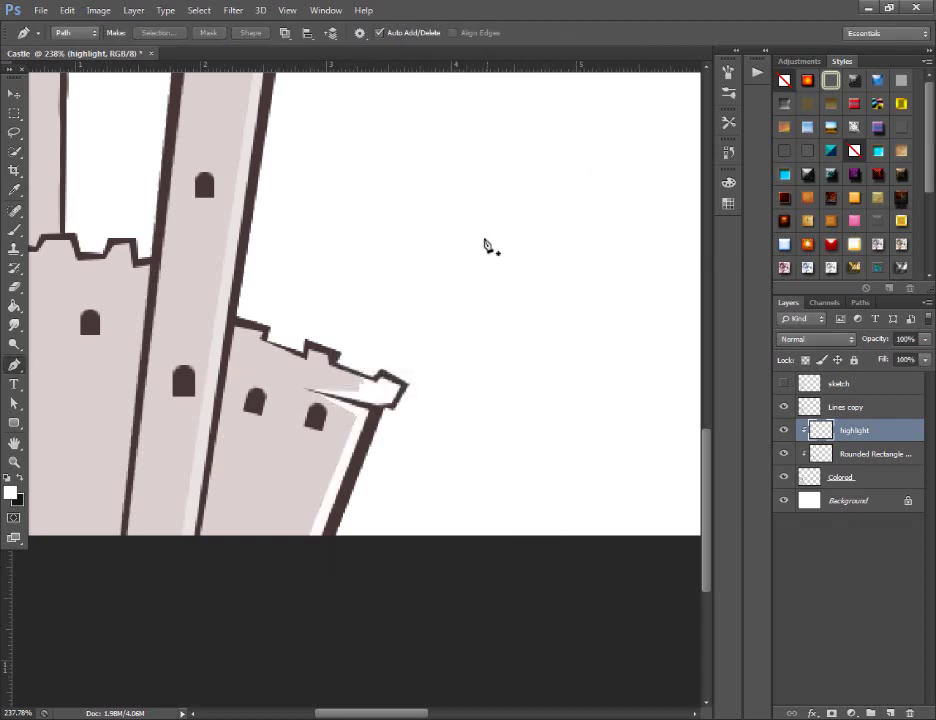
scroll(305, 375, "down", 2)
scroll(167, 388, "down", 2)
scroll(83, 388, "down", 1)
Draw a curved highlight outline along the left tower wall's right side
scroll(83, 388, "up", 1)
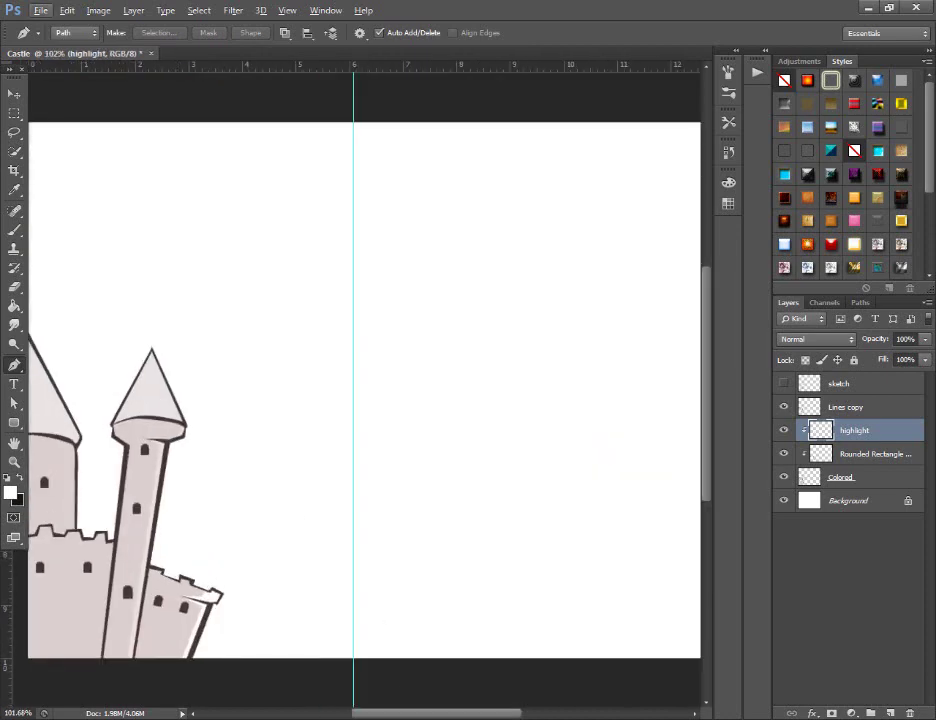
scroll(215, 522, "left", 2)
scroll(215, 522, "up", 2)
scroll(161, 372, "up", 1)
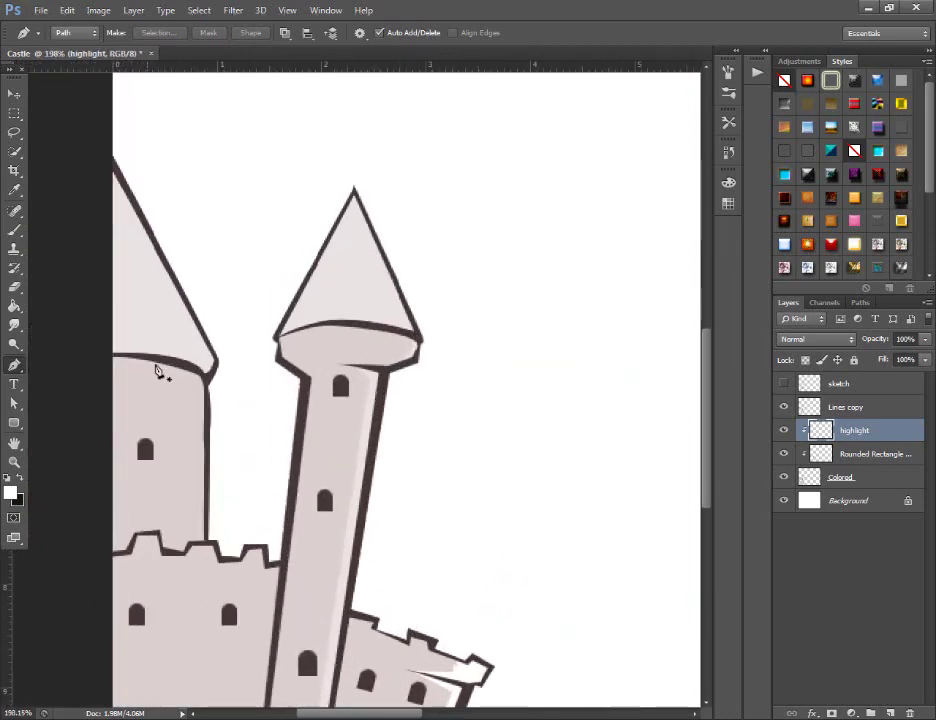
scroll(167, 372, "up", 1)
scroll(211, 493, "up", 1)
scroll(209, 492, "up", 1)
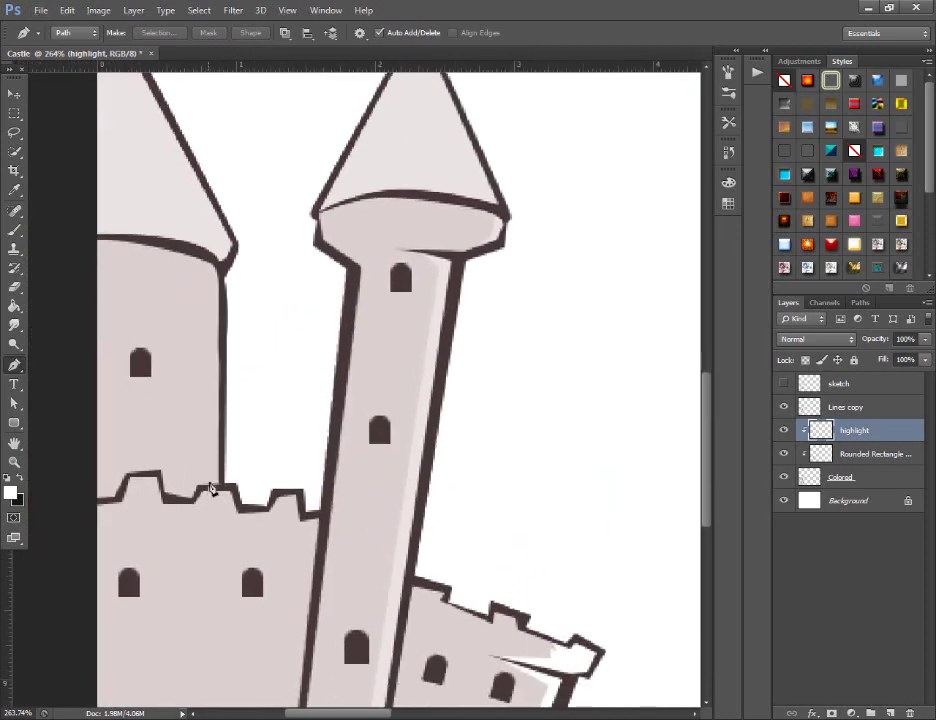
left_click_drag(200, 285, 184, 259)
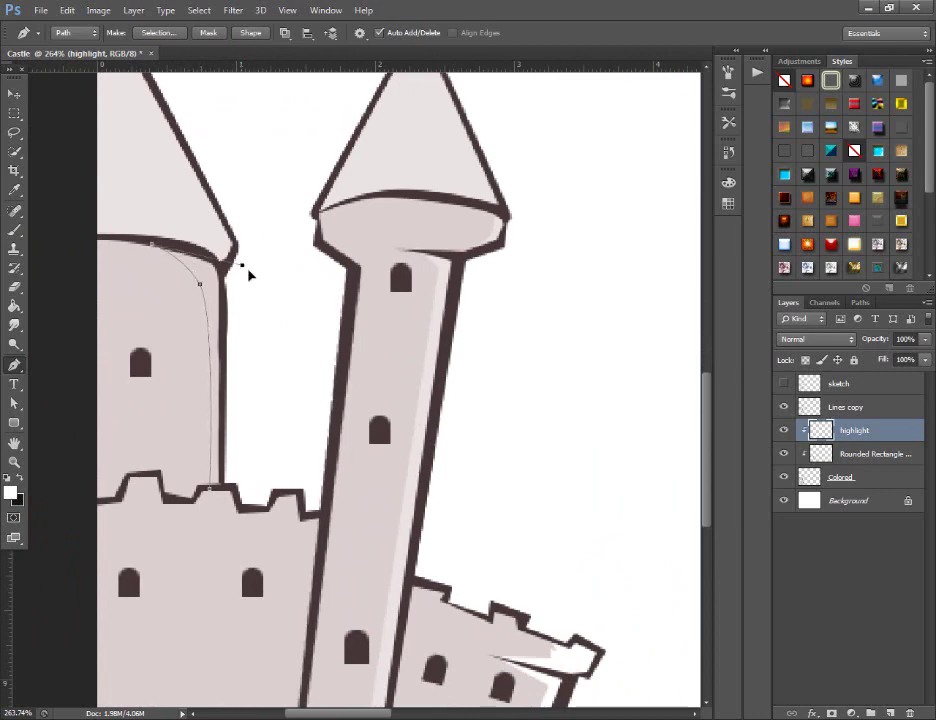
left_click_drag(241, 264, 249, 273)
left_click(253, 369)
left_click_drag(251, 470, 250, 477)
left_click(218, 492)
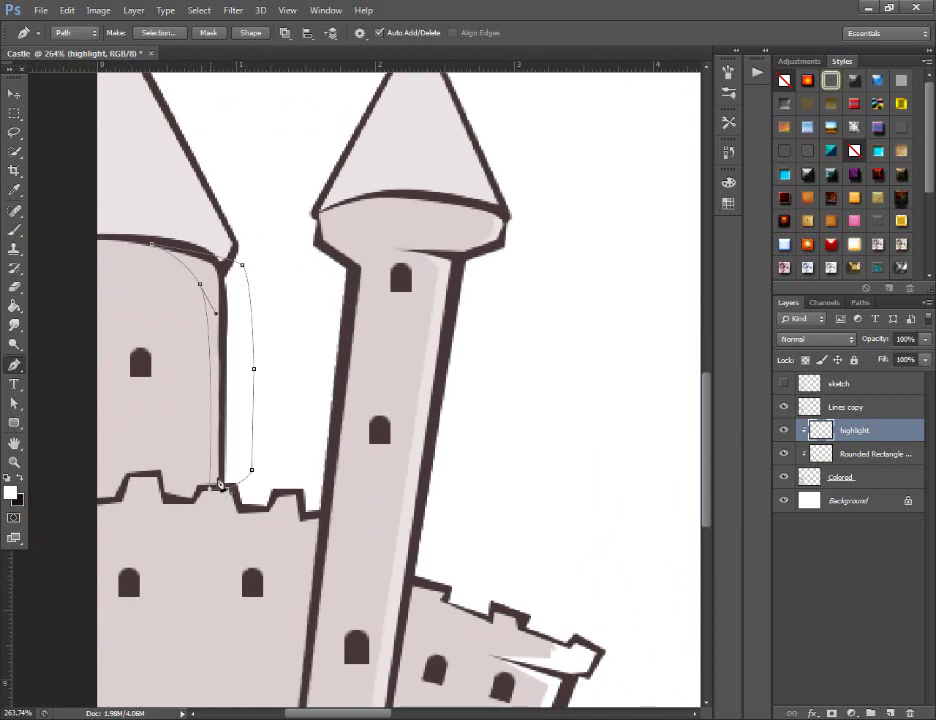
Extend the outline to the canvas bottom, fill it white, and delete the path
scroll(300, 400, "down", 2)
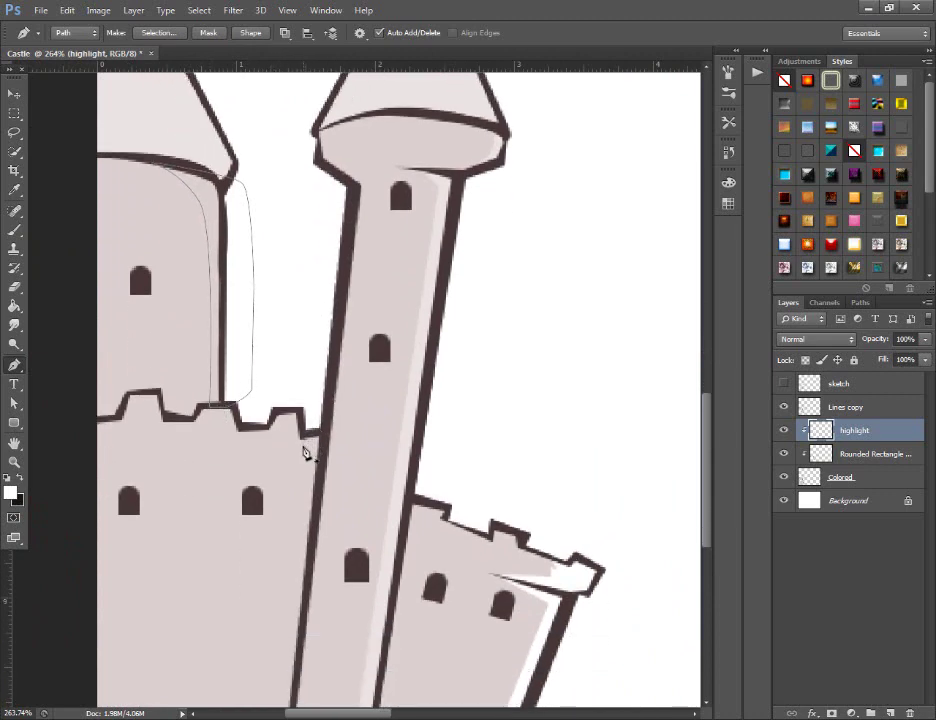
scroll(305, 453, "down", 1)
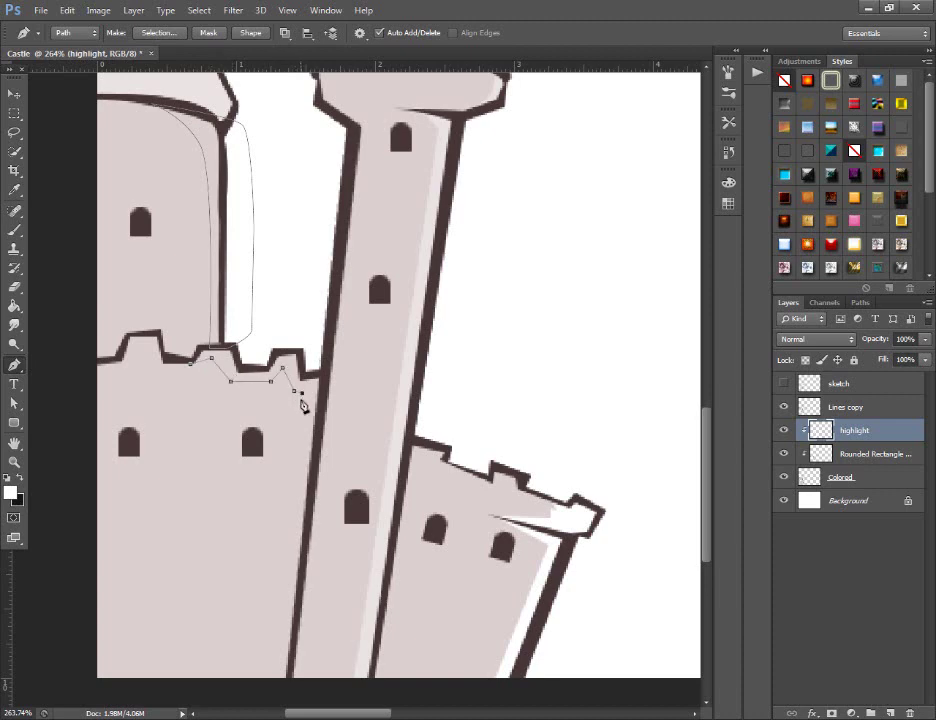
left_click(275, 689)
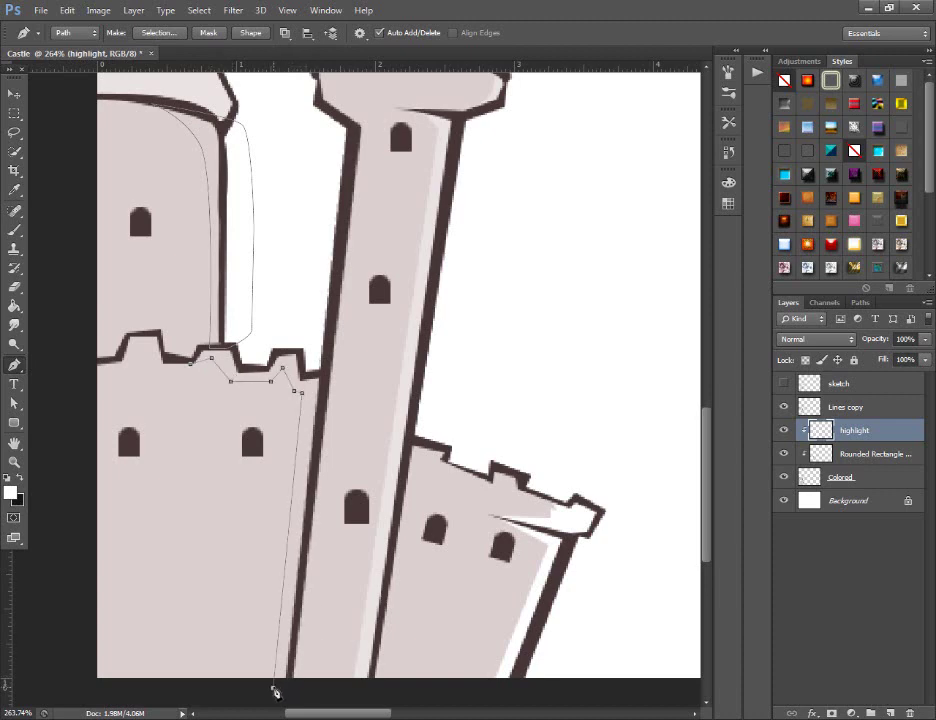
left_click(327, 371)
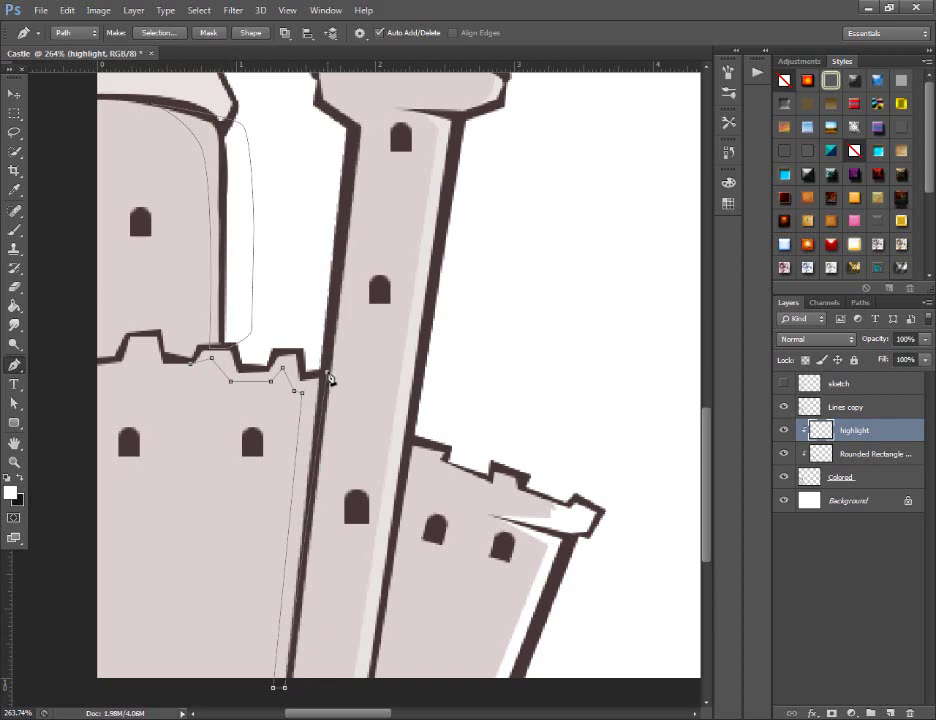
left_click(236, 330)
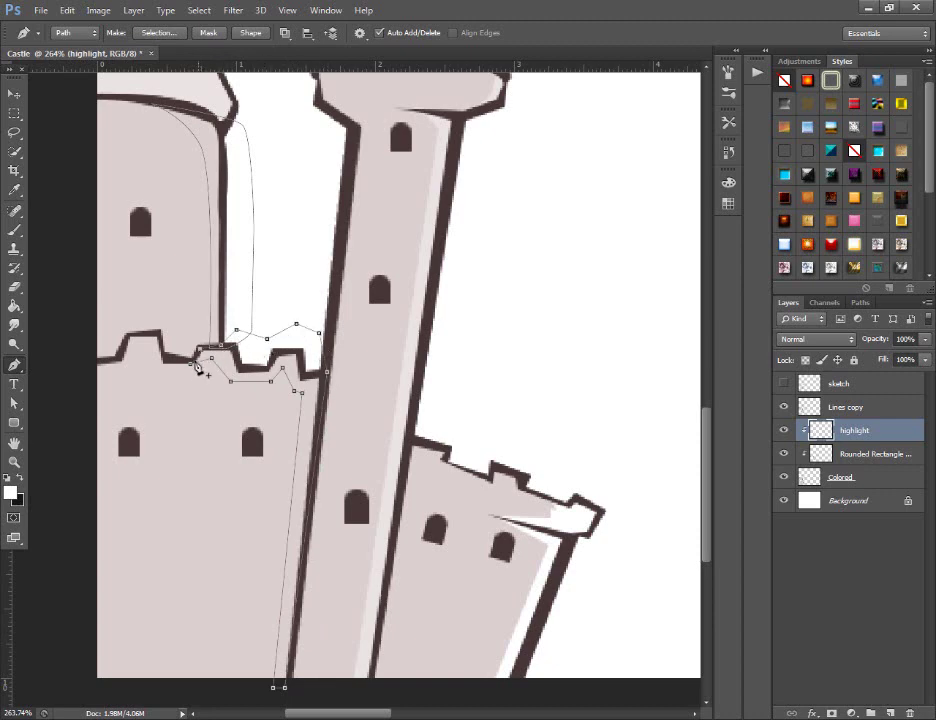
right_click(309, 314)
left_click(418, 402)
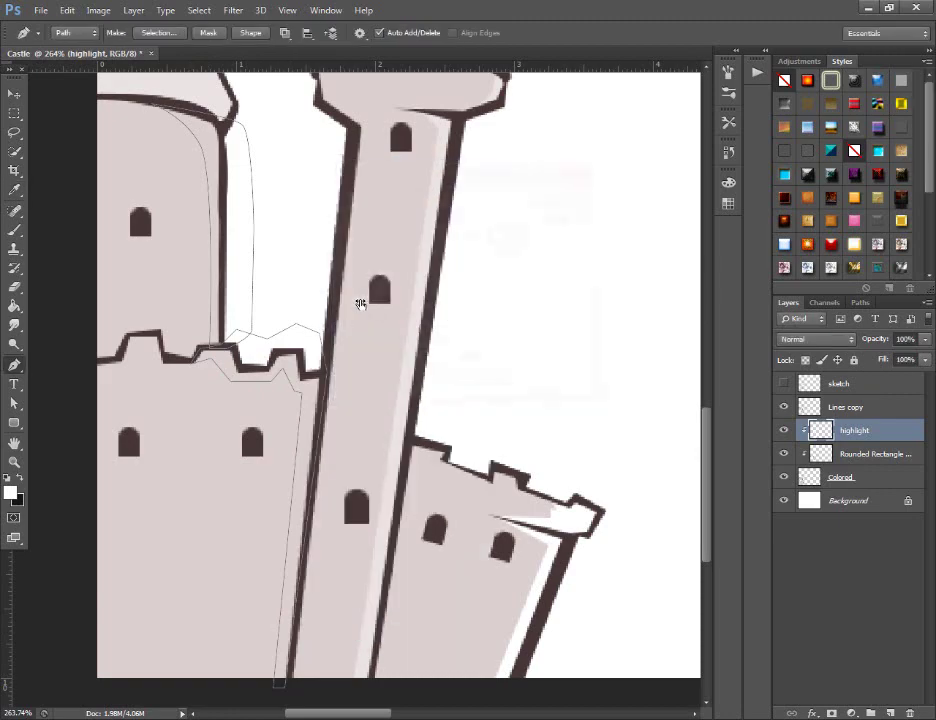
right_click(361, 298)
left_click(407, 323)
Outline the area around the left tower's roof, fill it, and delete the path
scroll(340, 400, "down", 2)
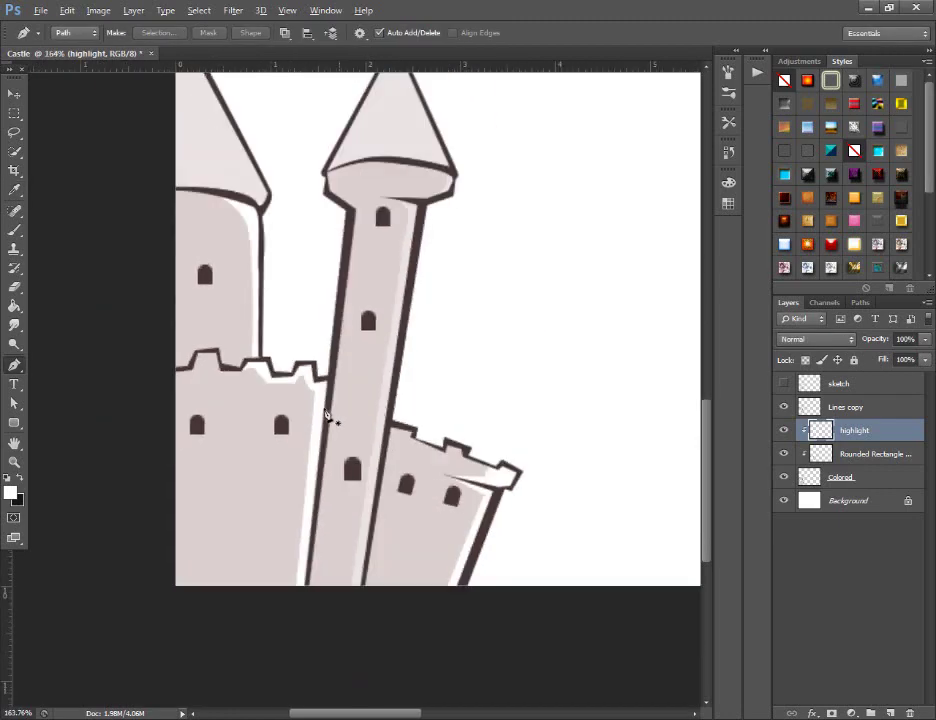
scroll(262, 391, "down", 2)
scroll(240, 303, "up", 2)
scroll(291, 352, "up", 1)
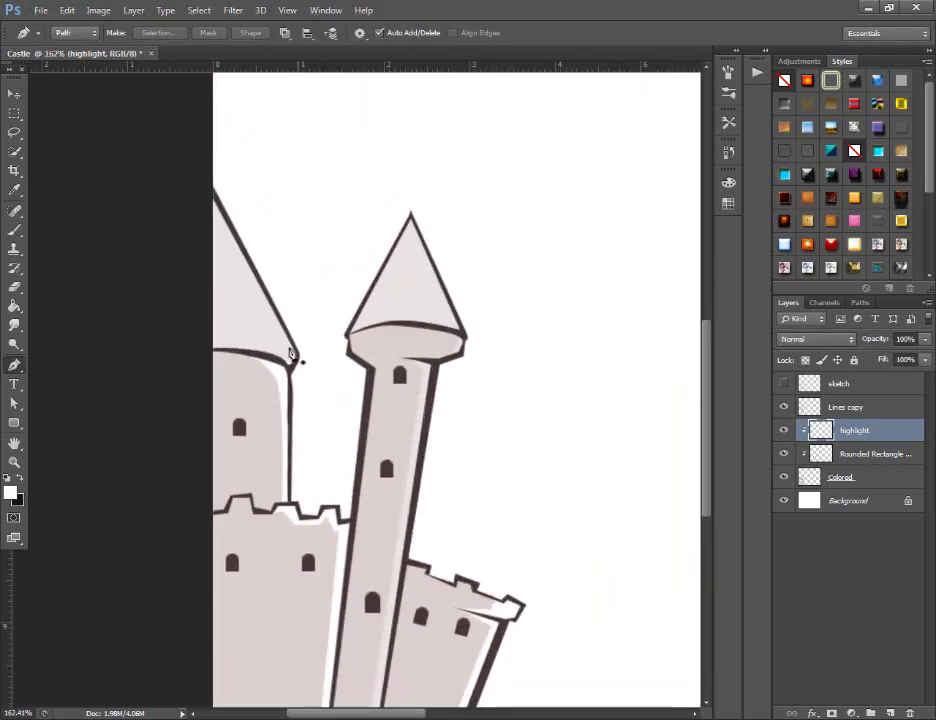
left_click(288, 362)
left_click(190, 177)
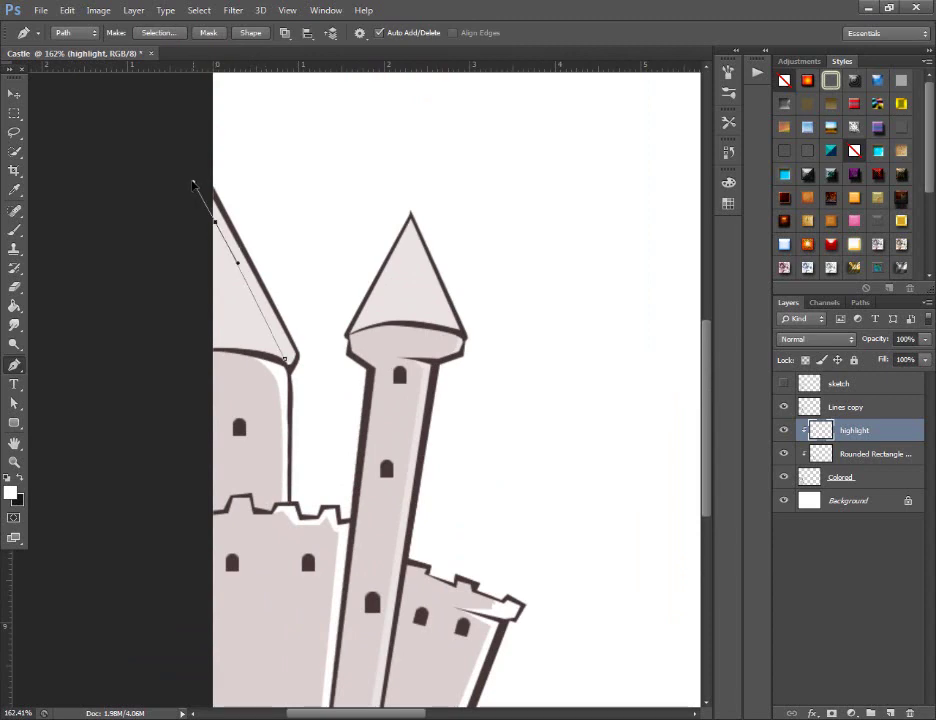
left_click(258, 172)
left_click(290, 220)
left_click(301, 291)
left_click(305, 322)
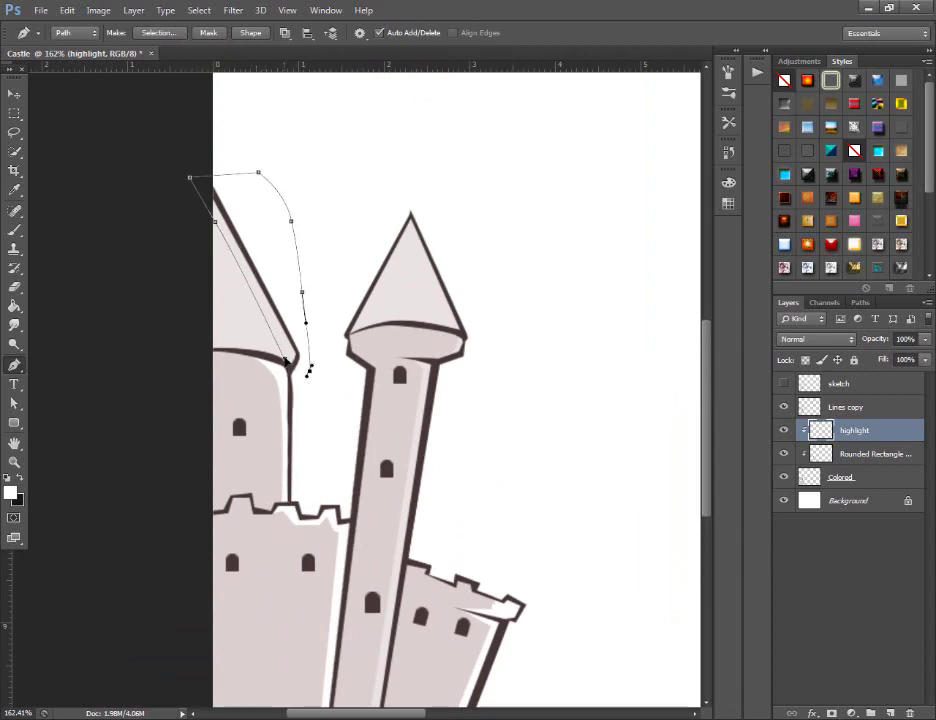
right_click(318, 299)
left_click(378, 382)
key("Return")
right_click(346, 270)
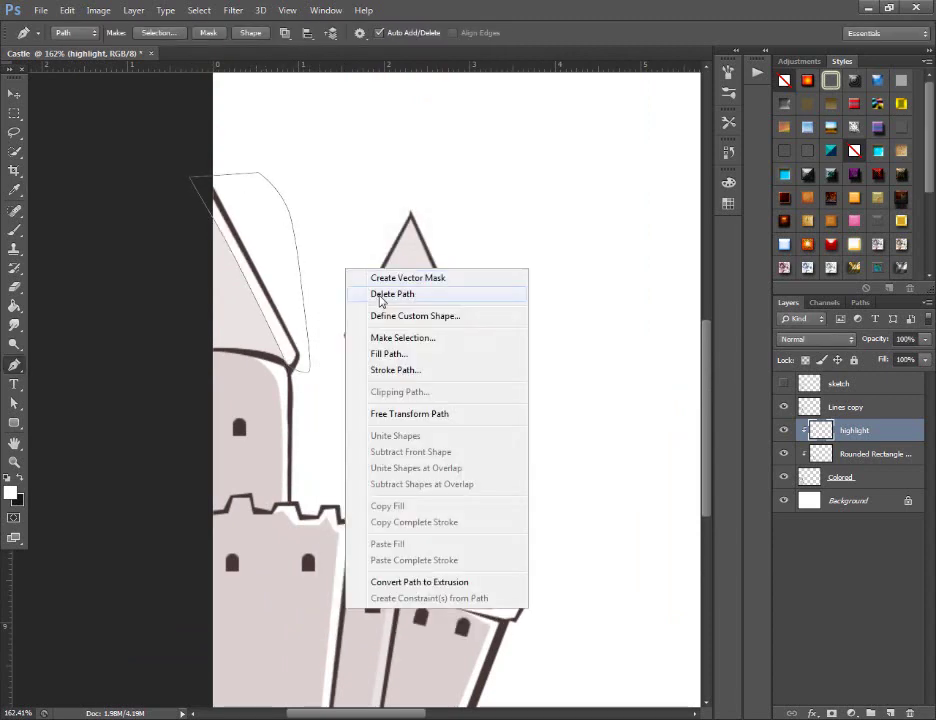
left_click(380, 294)
scroll(345, 401, "down", 3)
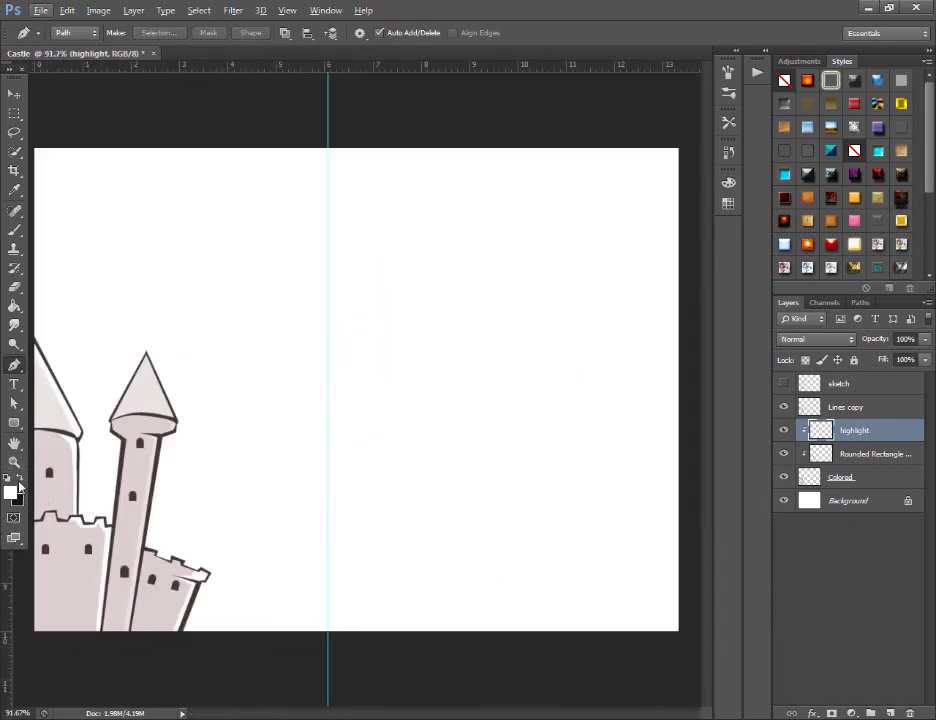
Set black as foreground and start a shadow path up the left wall's edge
left_click(19, 480)
scroll(200, 636, "up", 2)
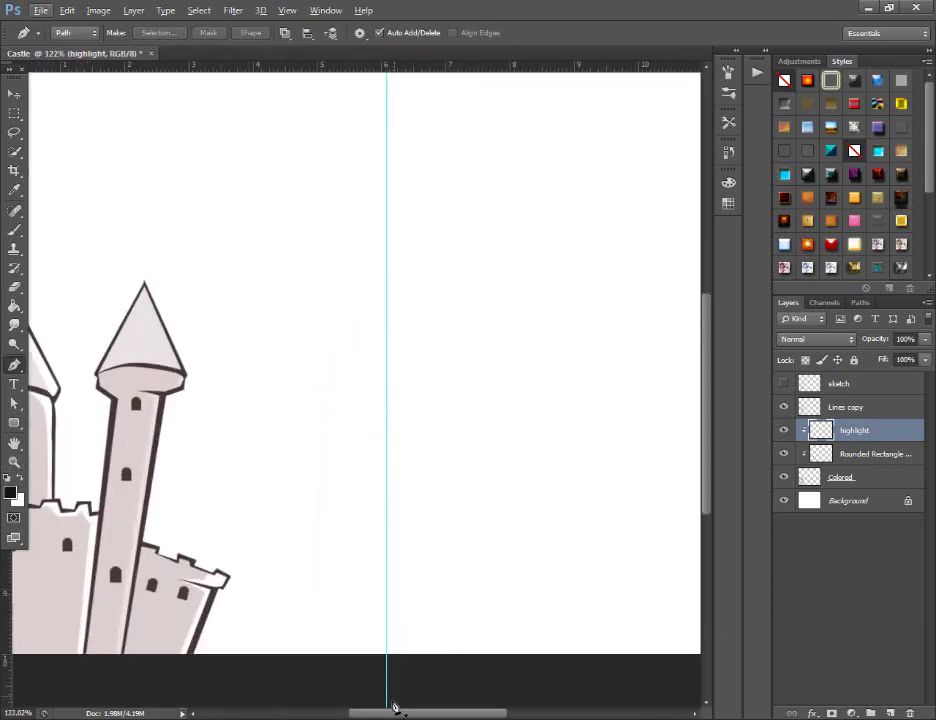
scroll(200, 636, "up", 1)
scroll(200, 636, "up", 2)
scroll(200, 636, "up", 2)
scroll(186, 612, "up", 1)
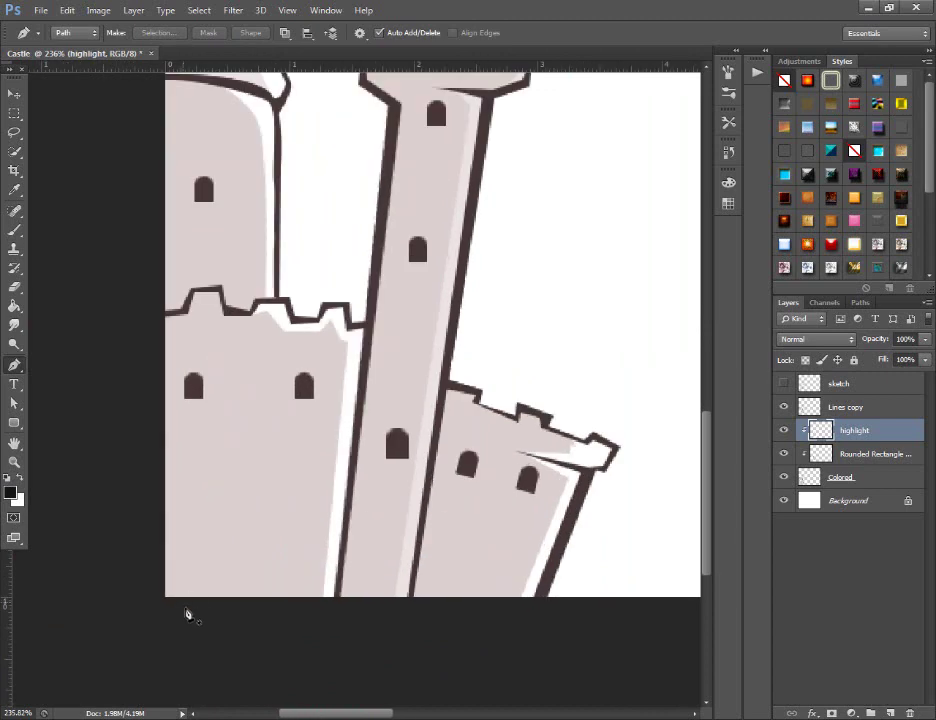
left_click(184, 607)
left_click_drag(200, 342, 204, 331)
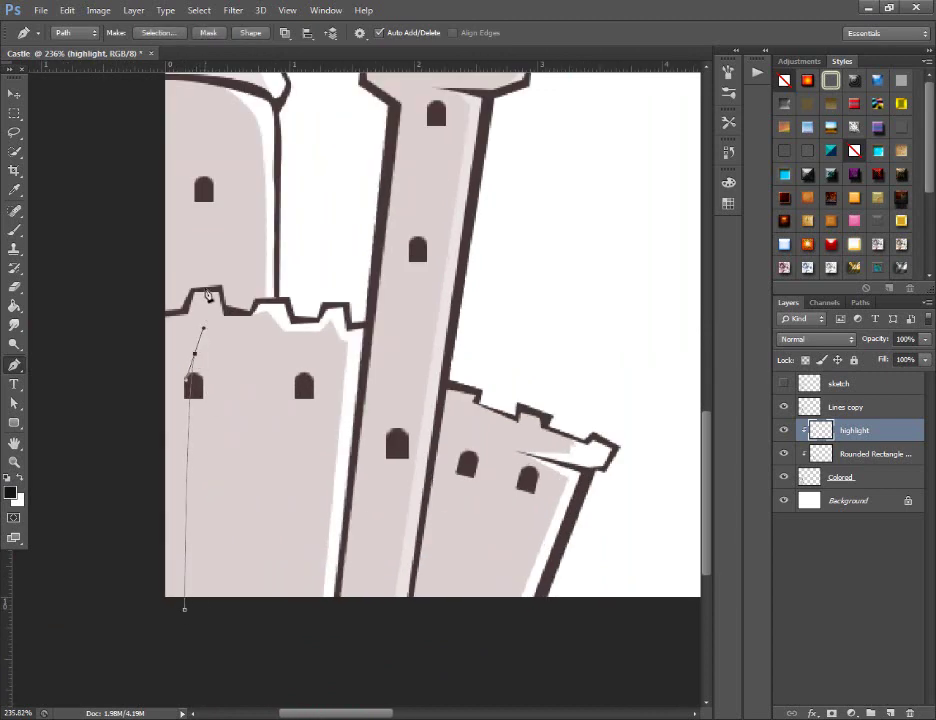
left_click(204, 296)
Continue the outline beside the left tower and close it along the bottom
scroll(187, 307, "up", 3)
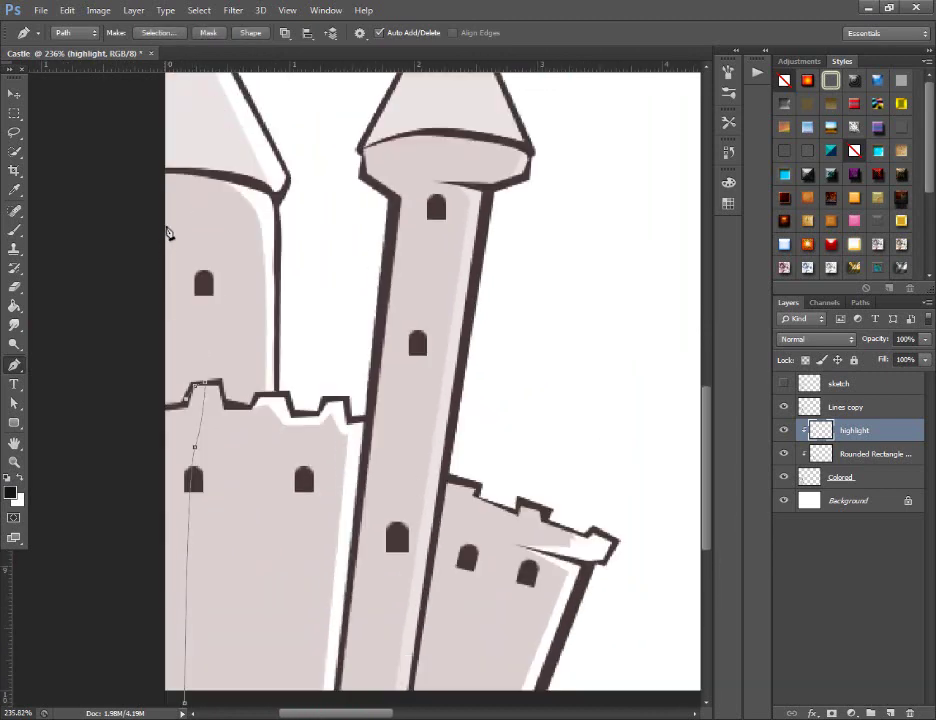
scroll(180, 340, "up", 2)
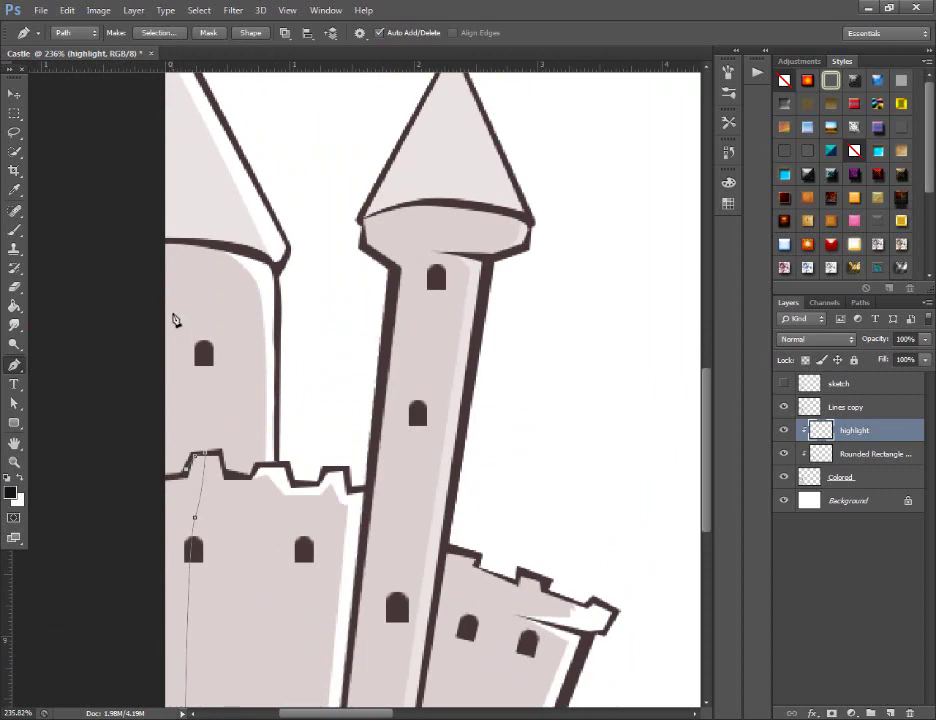
left_click(180, 243)
scroll(118, 417, "down", 4)
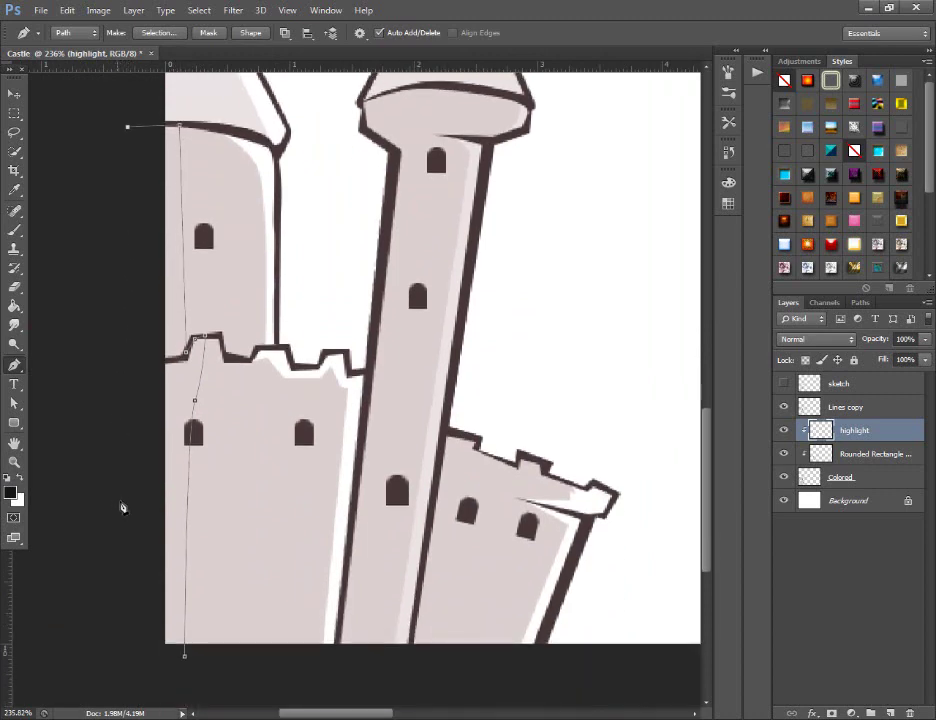
scroll(121, 506, "down", 1)
left_click(119, 557)
left_click(139, 607)
left_click(170, 622)
Fill the wall outline with black and delete the path
right_click(334, 338)
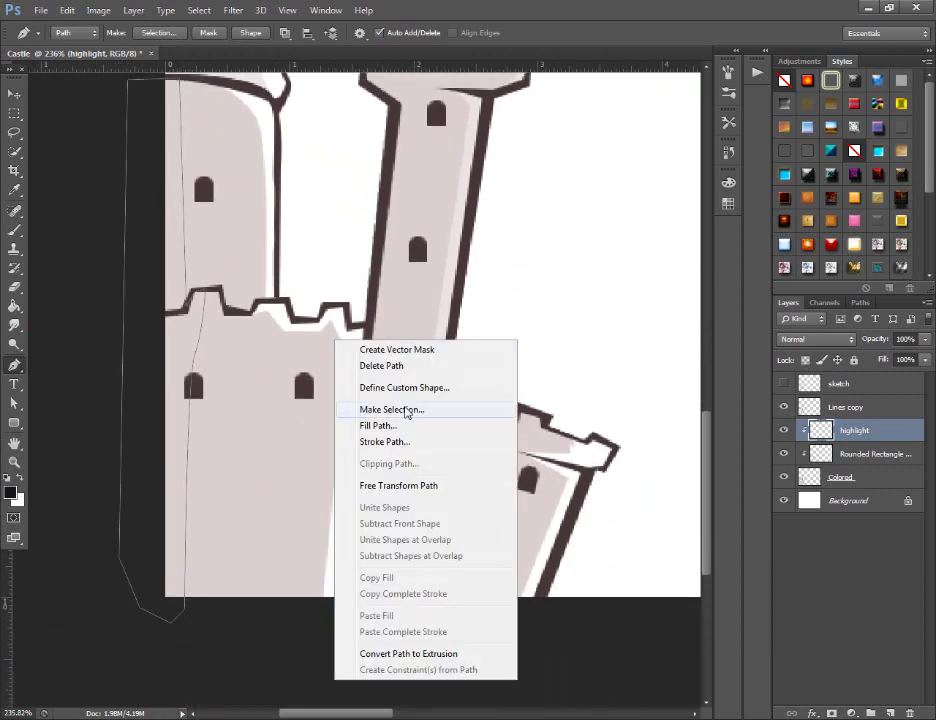
left_click(383, 425)
right_click(377, 363)
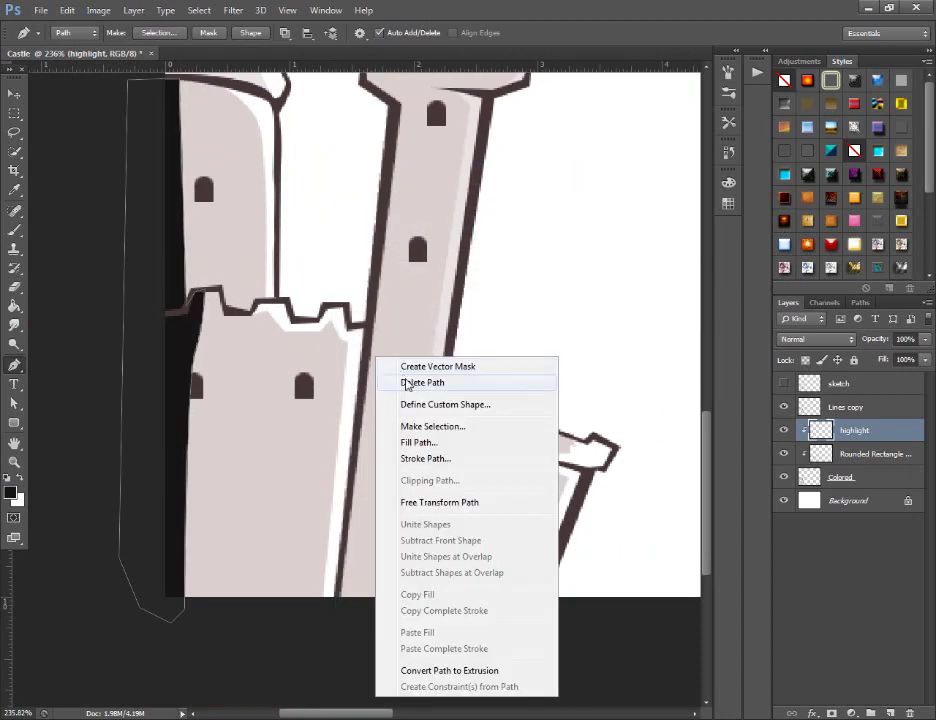
left_click(407, 386)
scroll(325, 440, "down", 1)
Outline the central tower's left side from its edge up to the tip and down
scroll(330, 450, "down", 2)
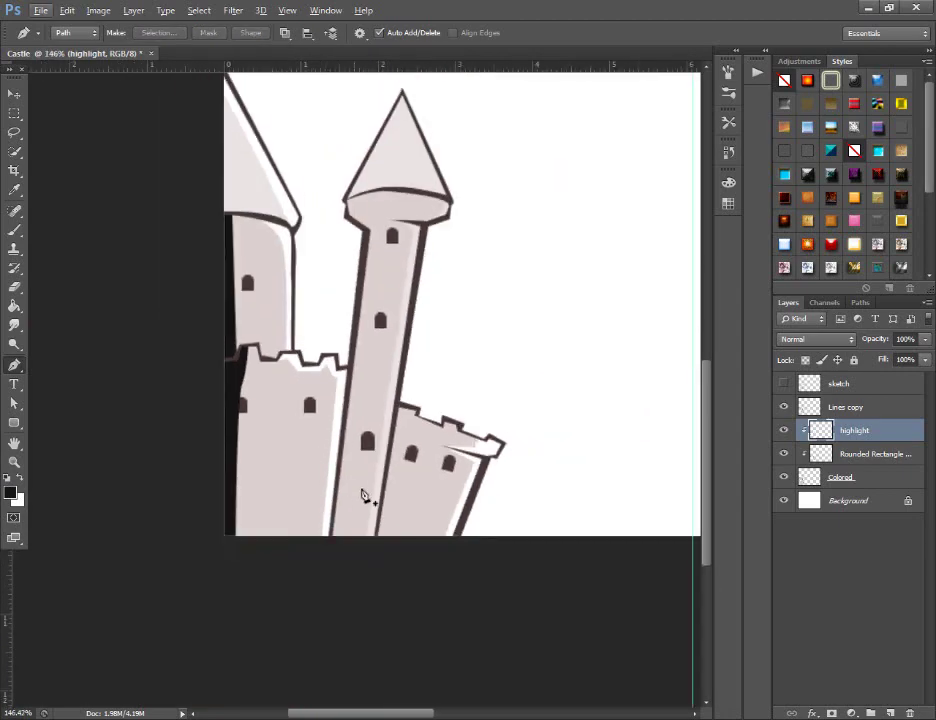
scroll(355, 520, "down", 2)
scroll(343, 578, "up", 3)
left_click(410, 180)
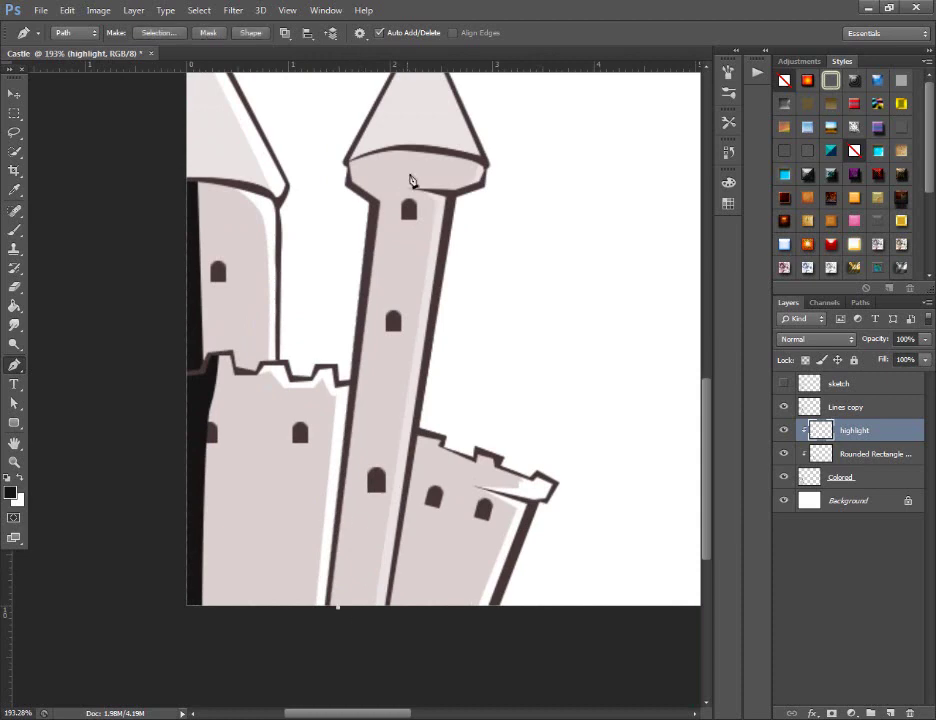
left_click(390, 204)
scroll(389, 200, "up", 2)
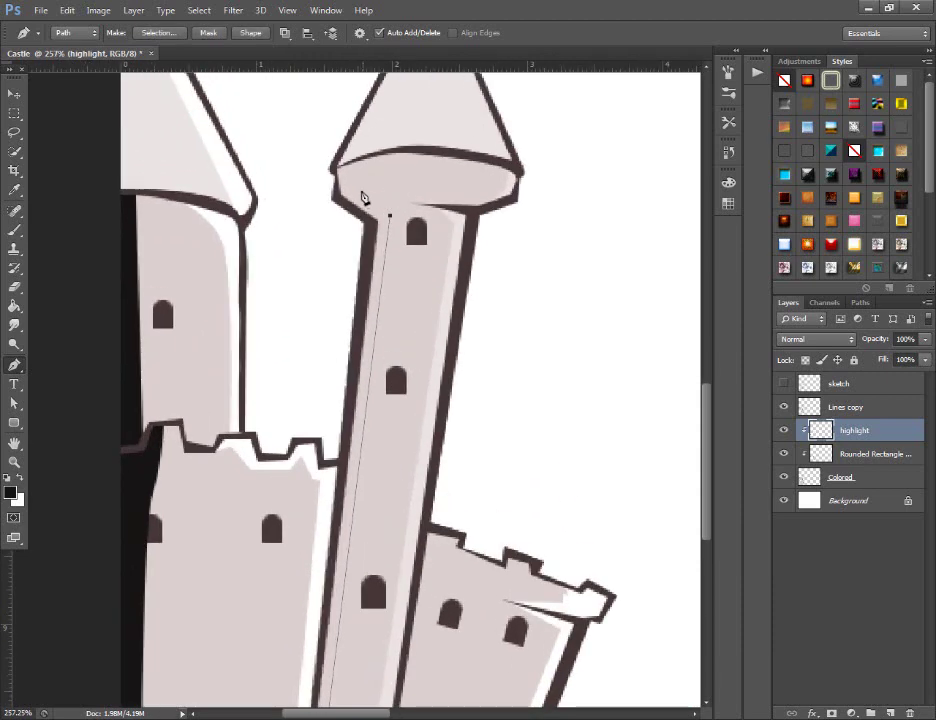
left_click(357, 185)
scroll(374, 190, "up", 2)
scroll(434, 184, "up", 2)
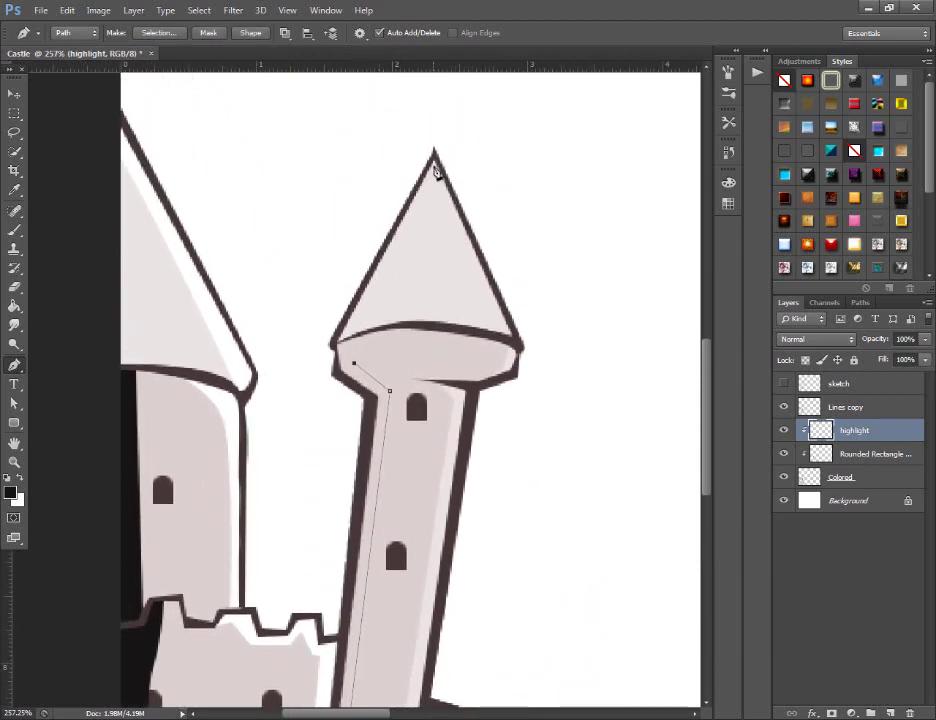
left_click(376, 140)
left_click(309, 209)
left_click_drag(281, 281, 276, 307)
left_click_drag(285, 362, 288, 376)
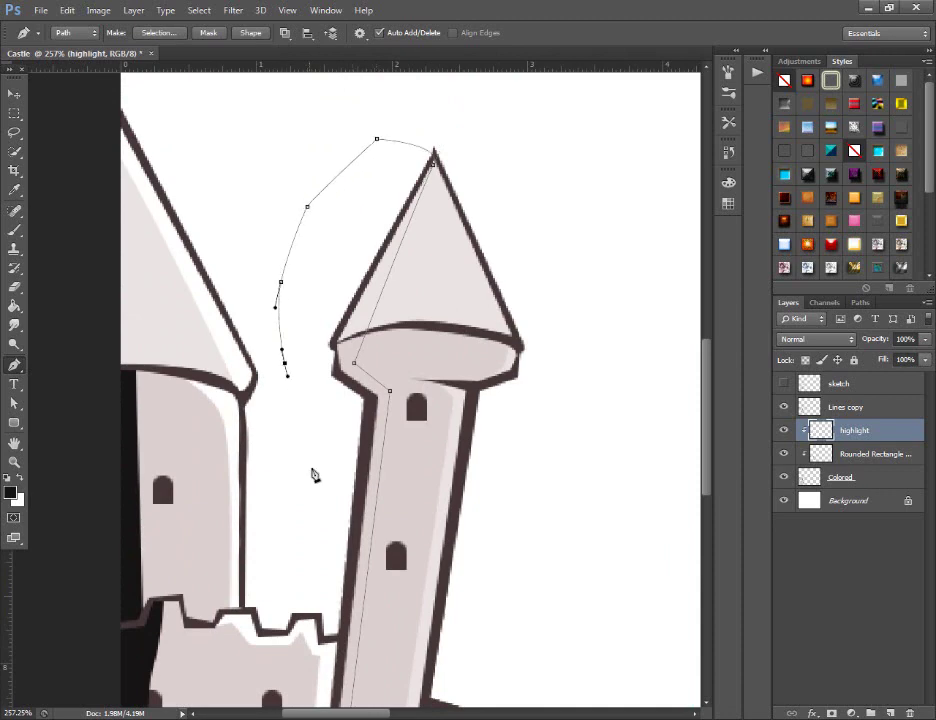
Extend the outline to the page bottom, fill it with black, and remove the path
scroll(352, 472, "down", 2)
scroll(330, 620, "down", 1)
scroll(326, 608, "down", 1)
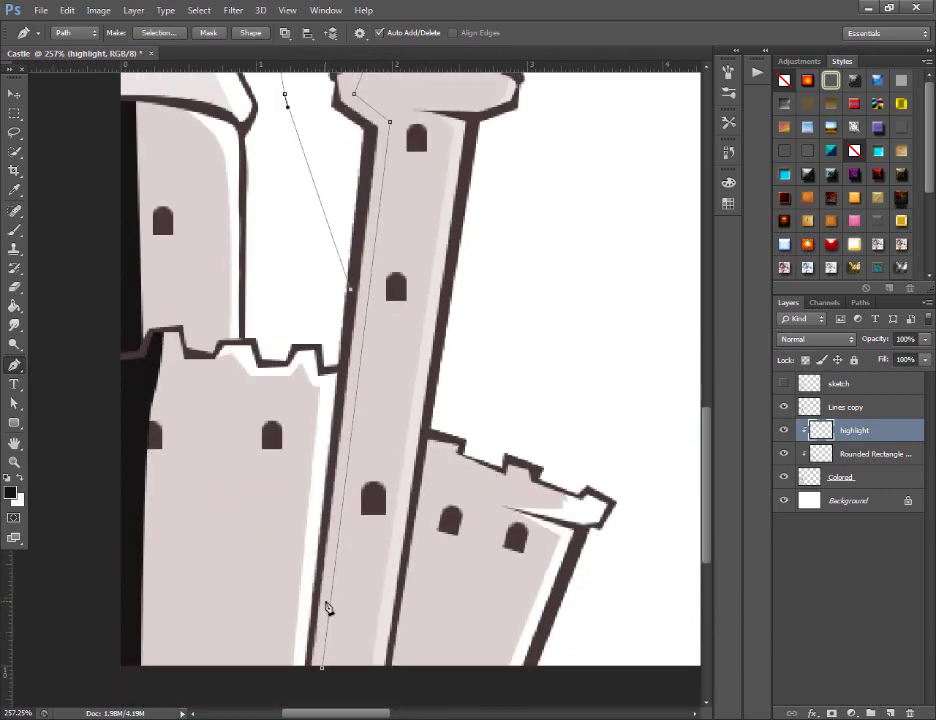
scroll(326, 608, "down", 1)
left_click(321, 608)
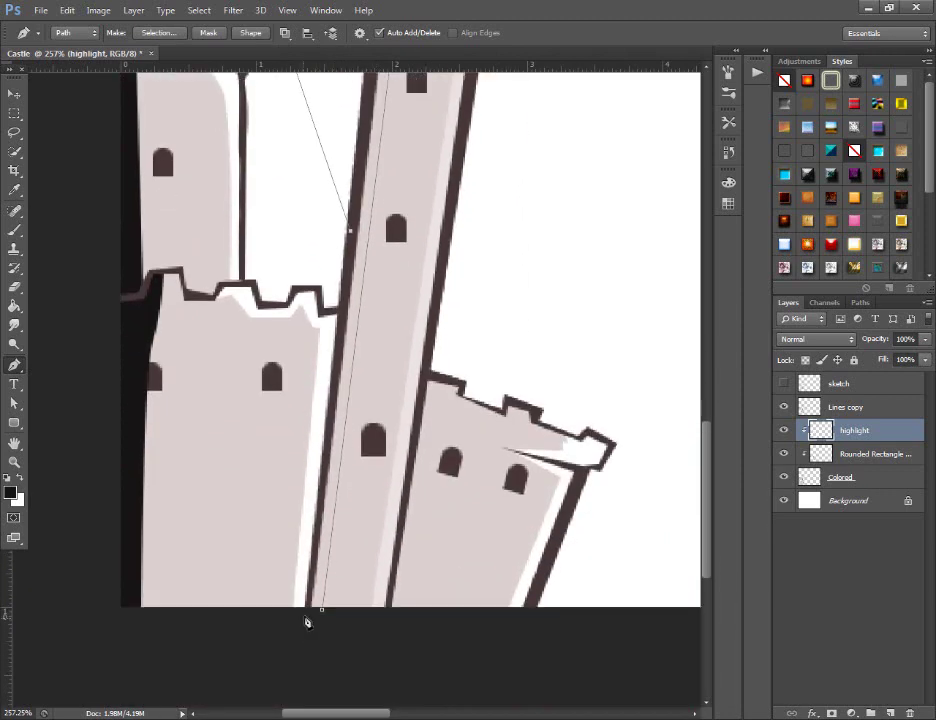
right_click(493, 330)
left_click(510, 368)
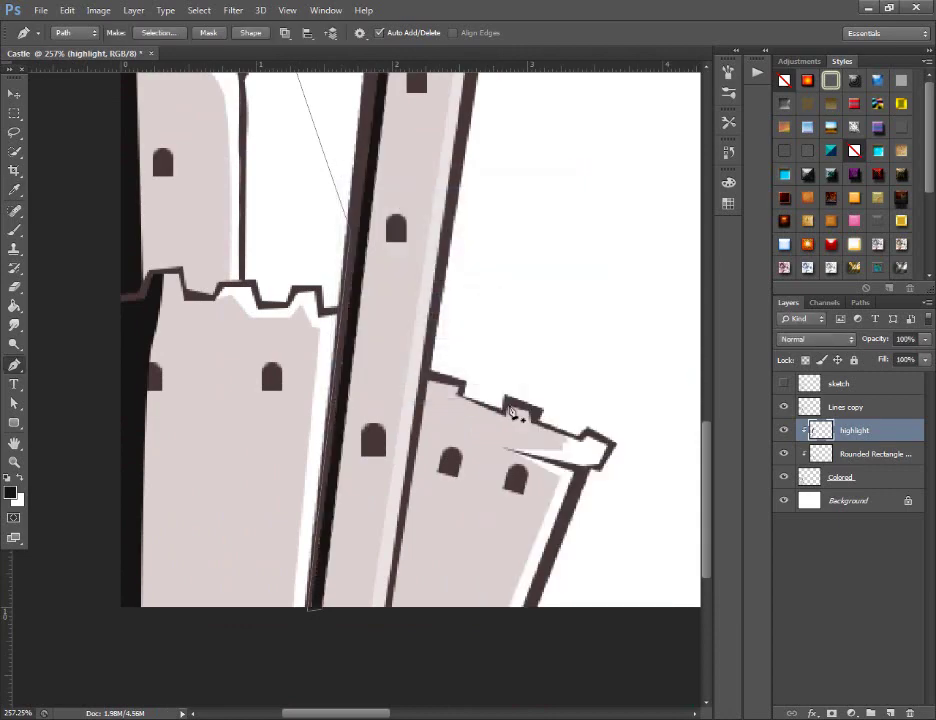
key("Return")
Draw a closed outline over the right building's left side and battlements
left_click(404, 611)
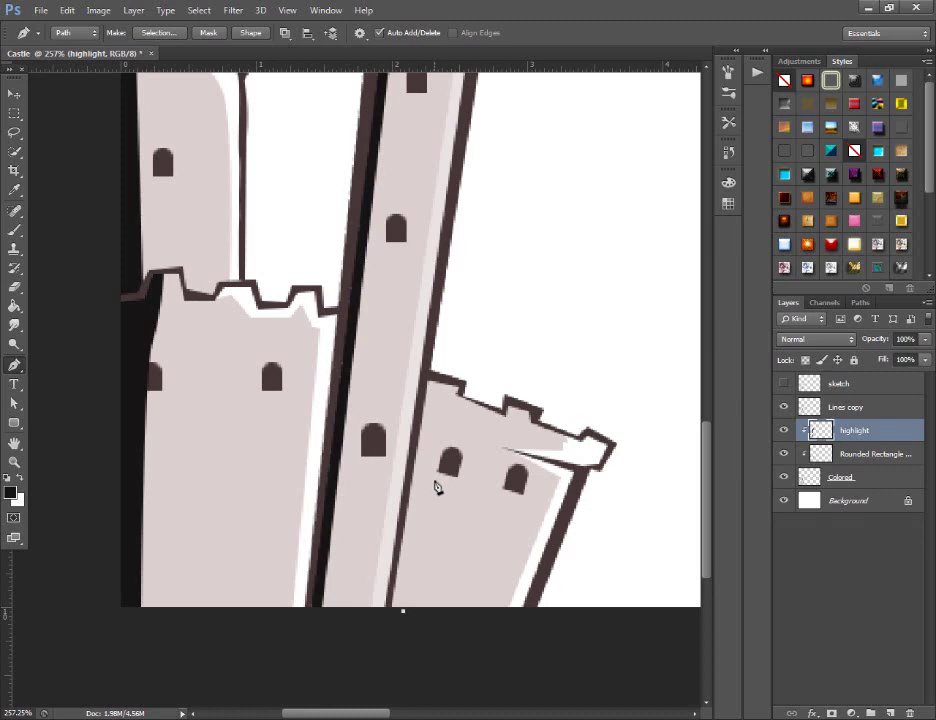
left_click(435, 482)
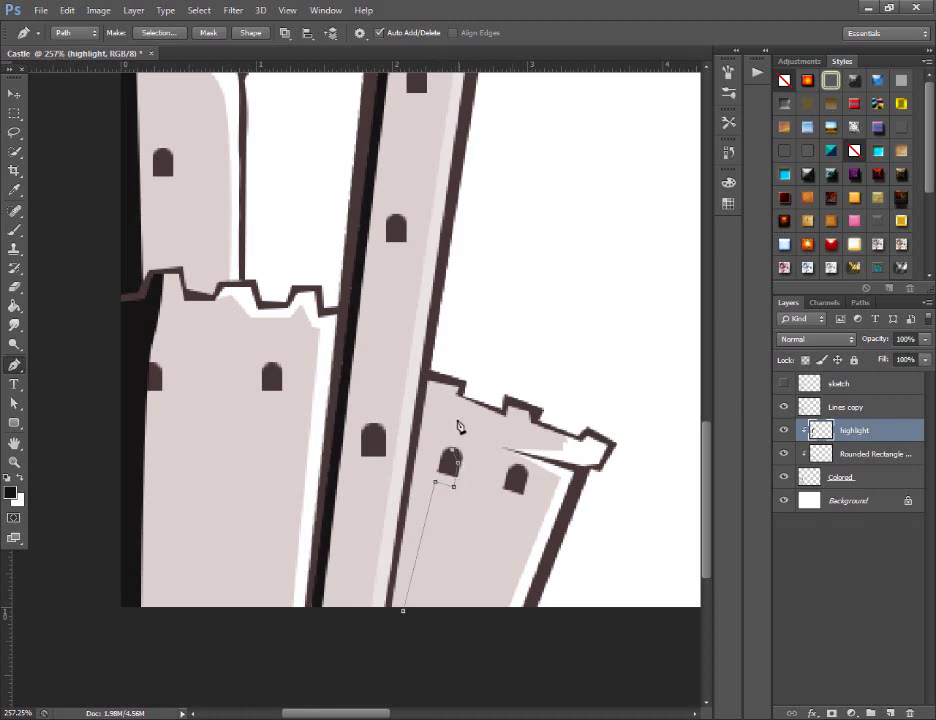
left_click(531, 424)
left_click(535, 391)
left_click(499, 335)
left_click(446, 335)
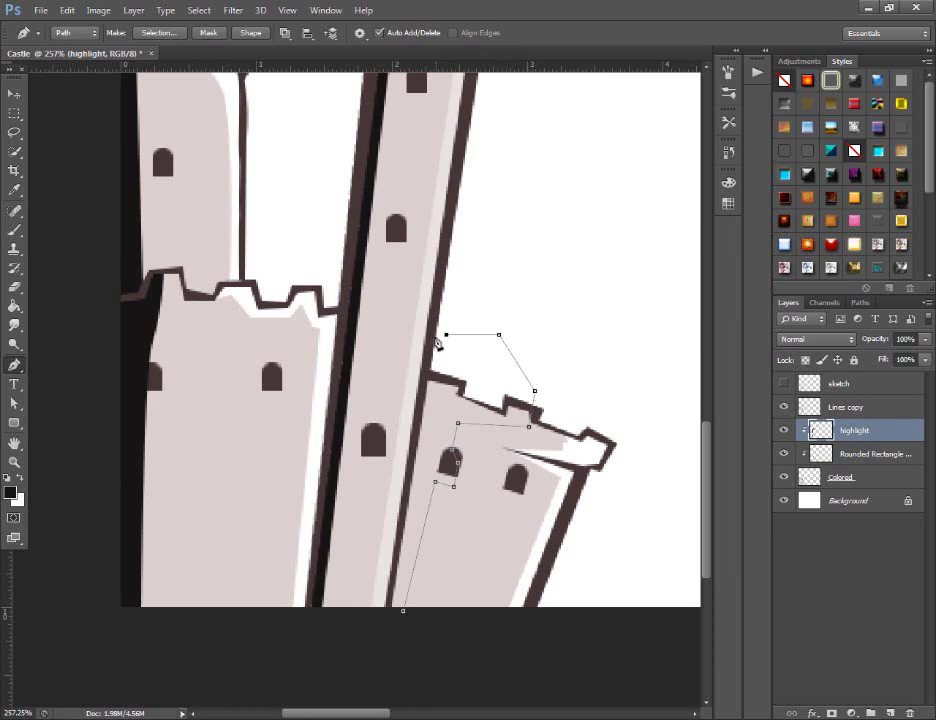
left_click(403, 613)
Fill the building outline with black and delete the temporary path
right_click(530, 352)
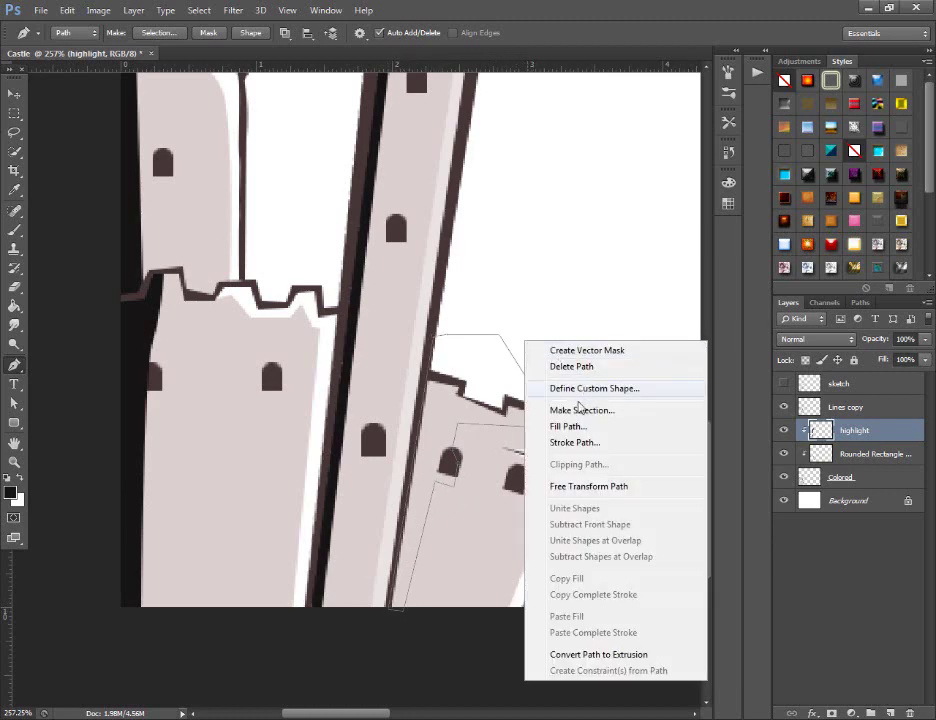
key("Escape")
key("i")
key("p")
right_click(376, 294)
left_click(457, 320)
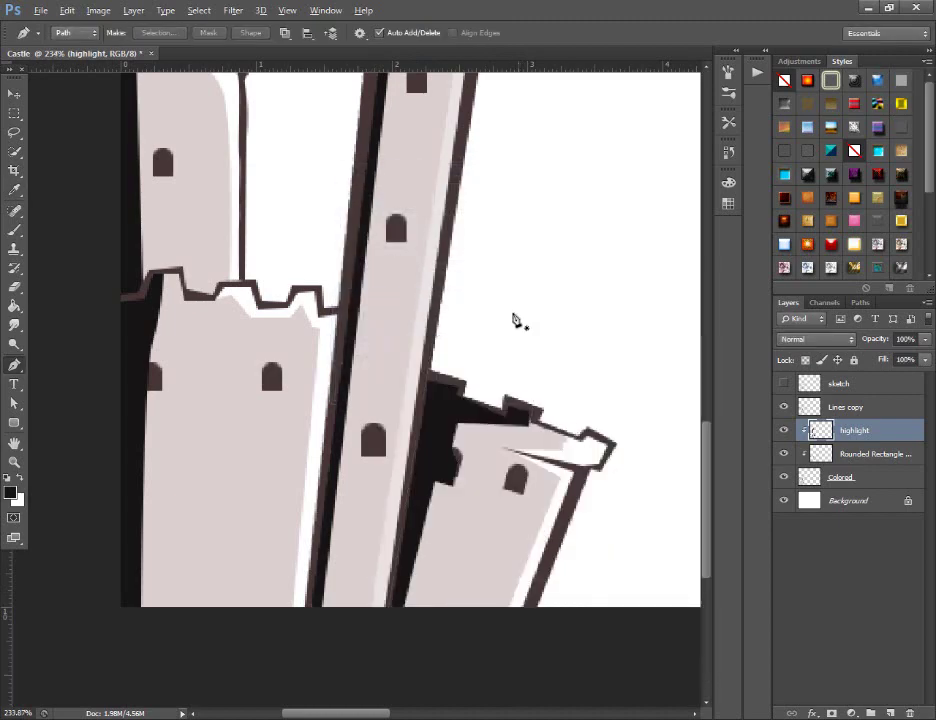
scroll(500, 330, "down", 4)
scroll(470, 338, "down", 2)
Test-fade the highlight layer's opacity down to 11%
scroll(313, 345, "down", 2)
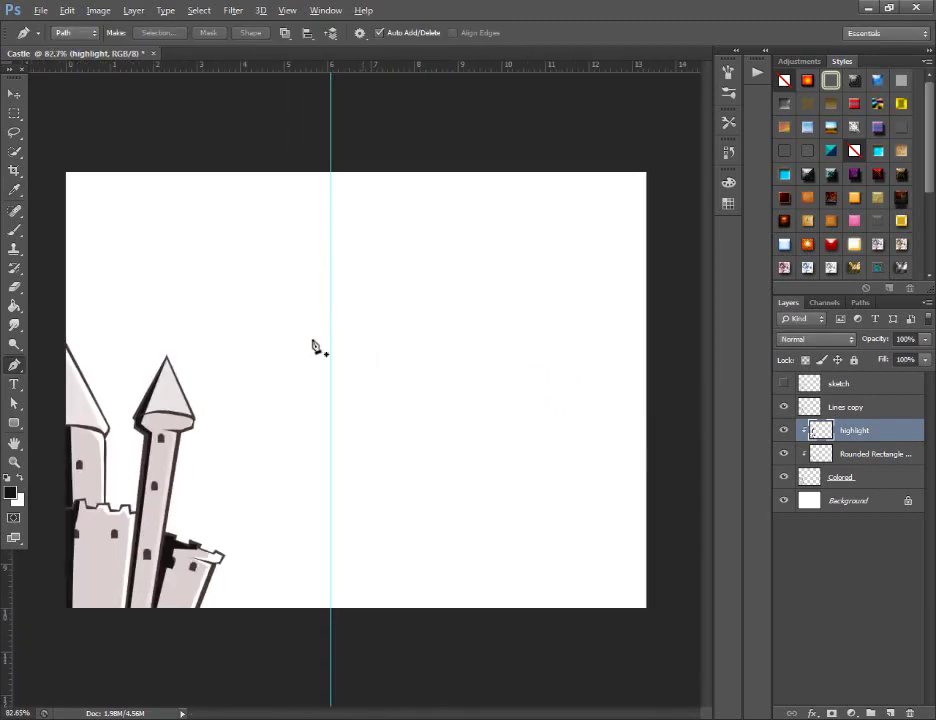
left_click(925, 339)
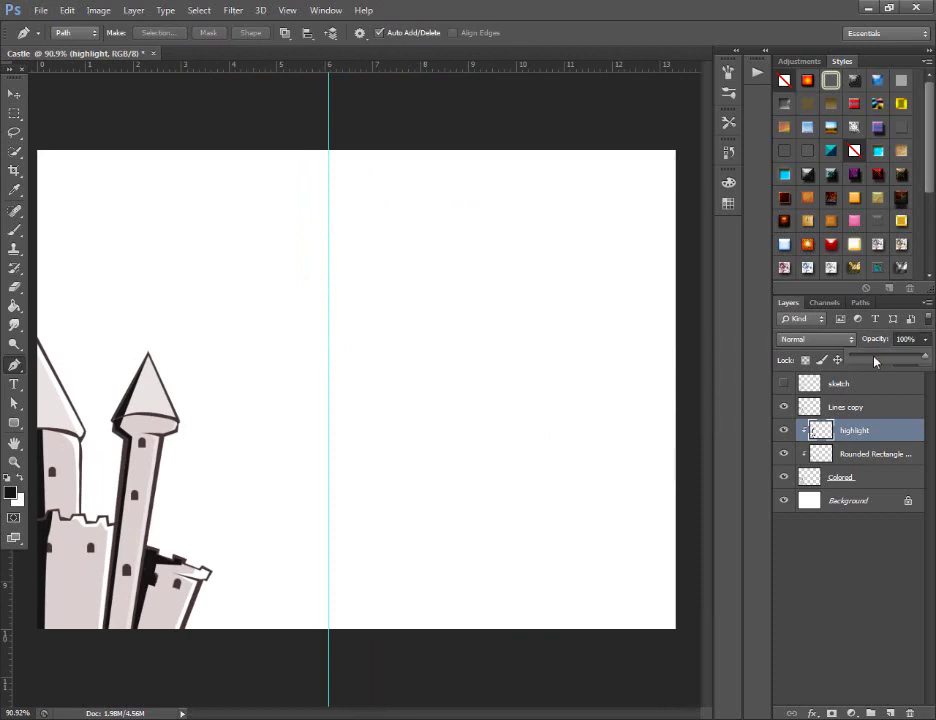
left_click(869, 361)
left_click_drag(869, 361, 858, 358)
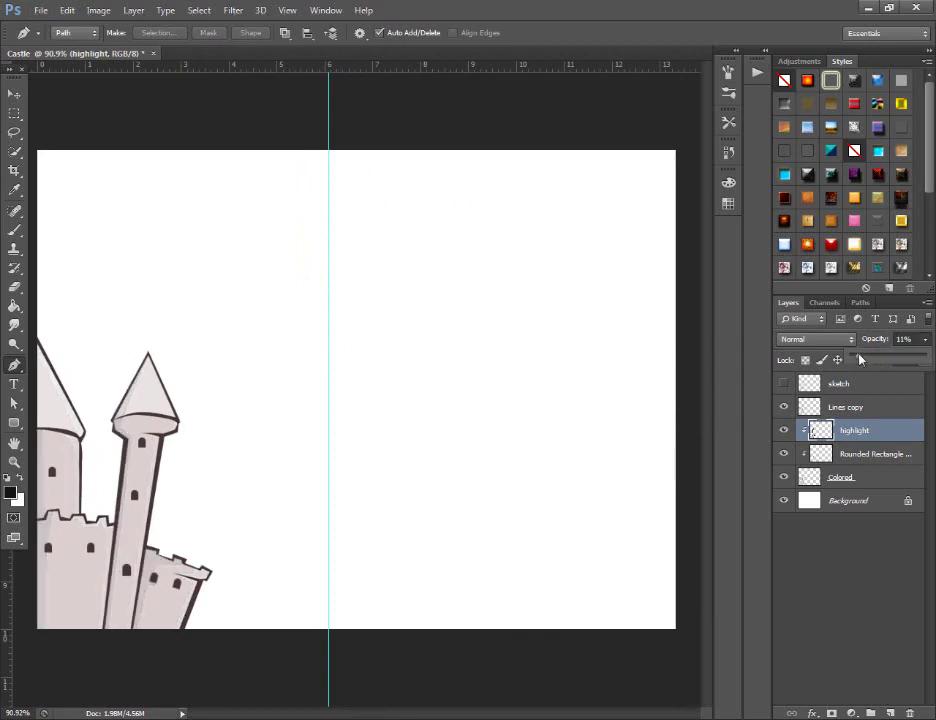
scroll(251, 485, "down", 1)
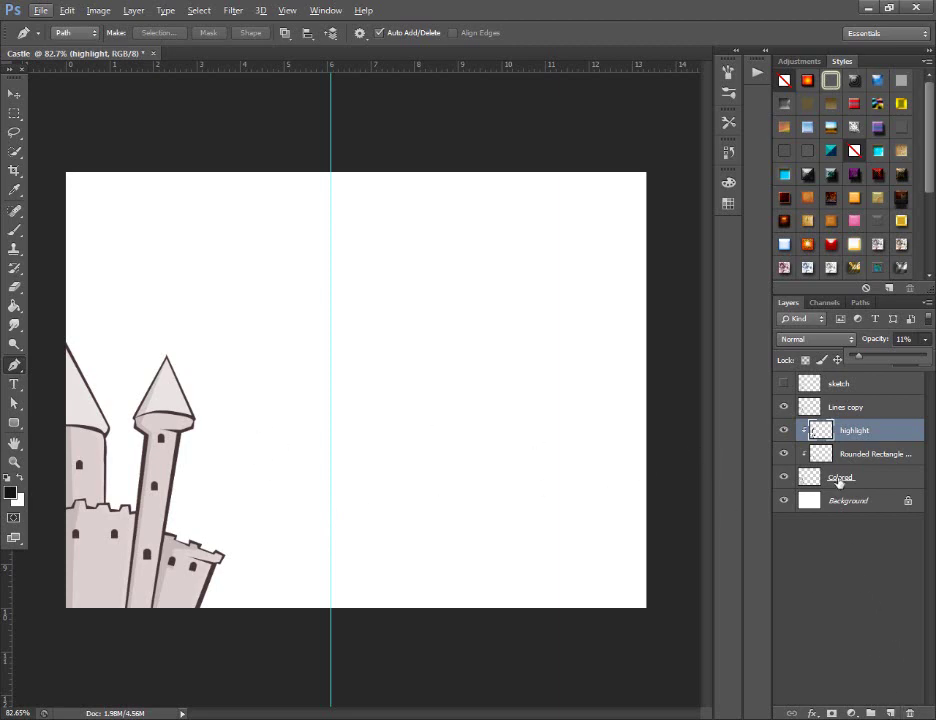
Confirm the layer name 'highlight' and bring its opacity back to 100%
double_click(853, 431)
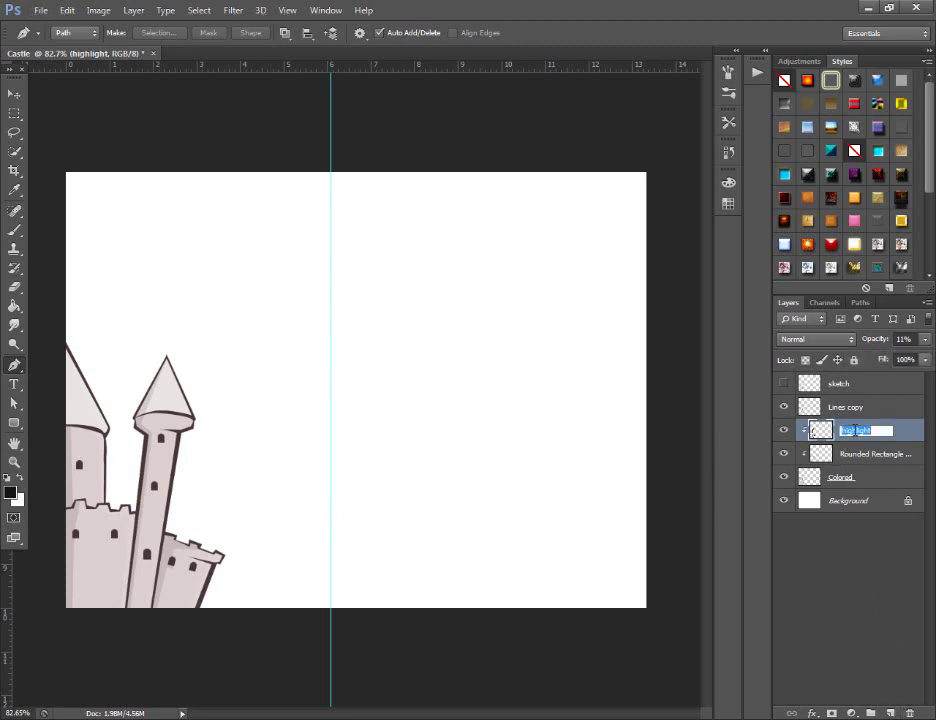
left_click(878, 433)
key("Return")
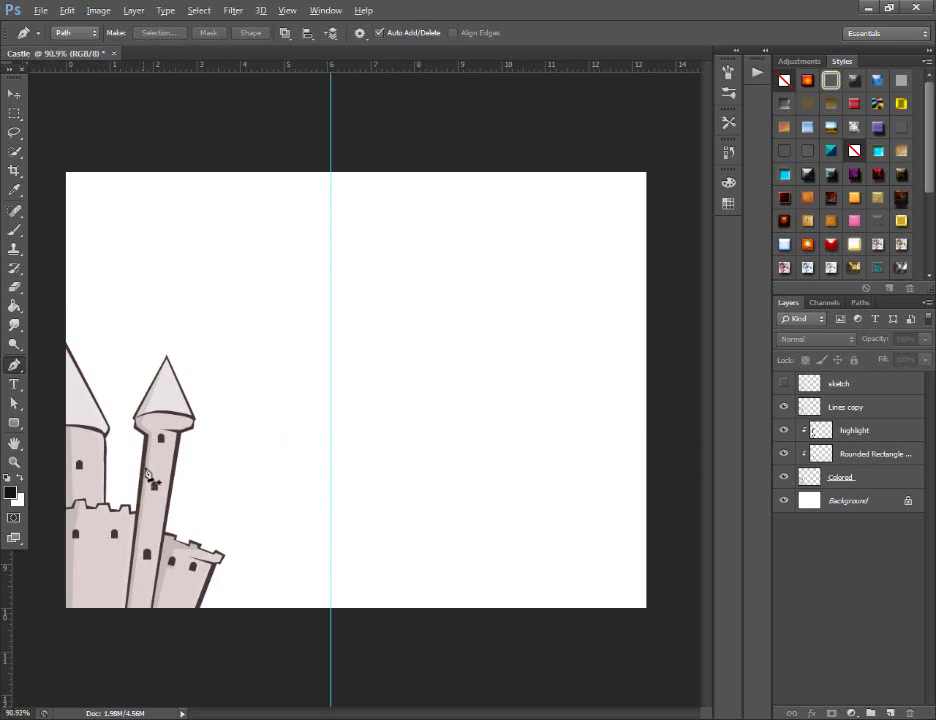
scroll(150, 487, "up", 2)
scroll(150, 487, "up", 1)
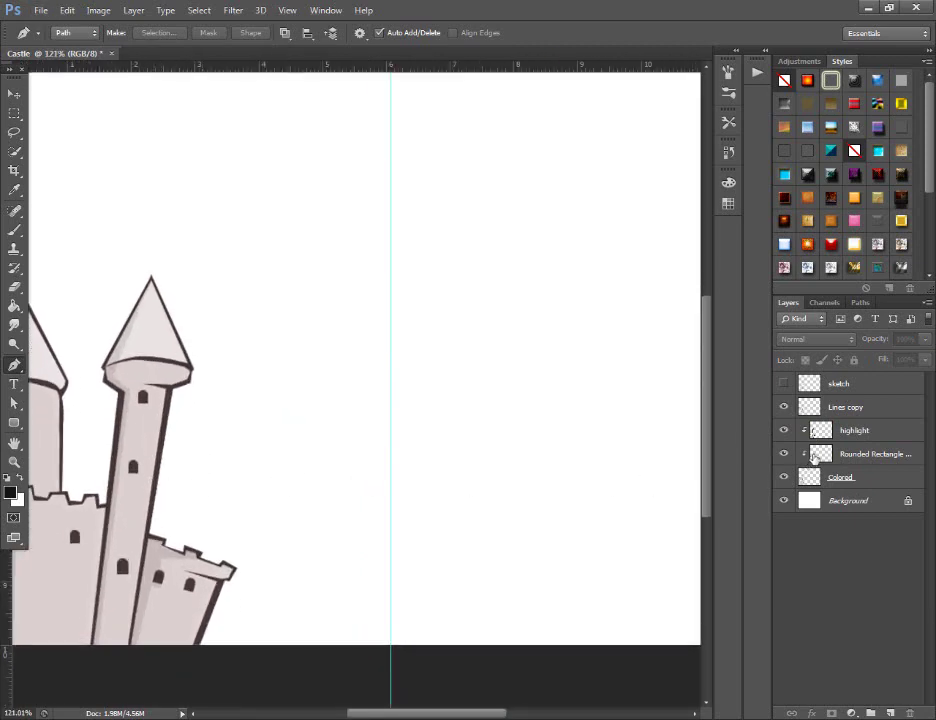
left_click(860, 430)
mouse_move(924, 339)
left_mouse_down()
mouse_move(909, 360)
mouse_move(928, 360)
left_mouse_up()
scroll(328, 407, "down", 1)
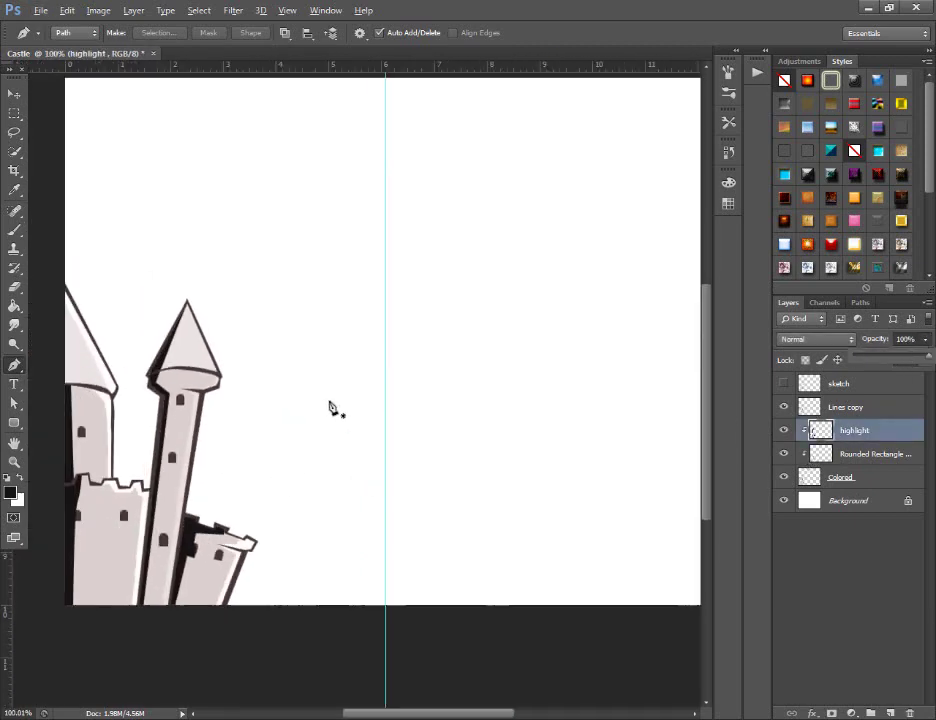
scroll(328, 407, "down", 3)
Lasso-select the shaded side of the tall tower
left_click(14, 132)
left_click_drag(186, 348, 140, 612)
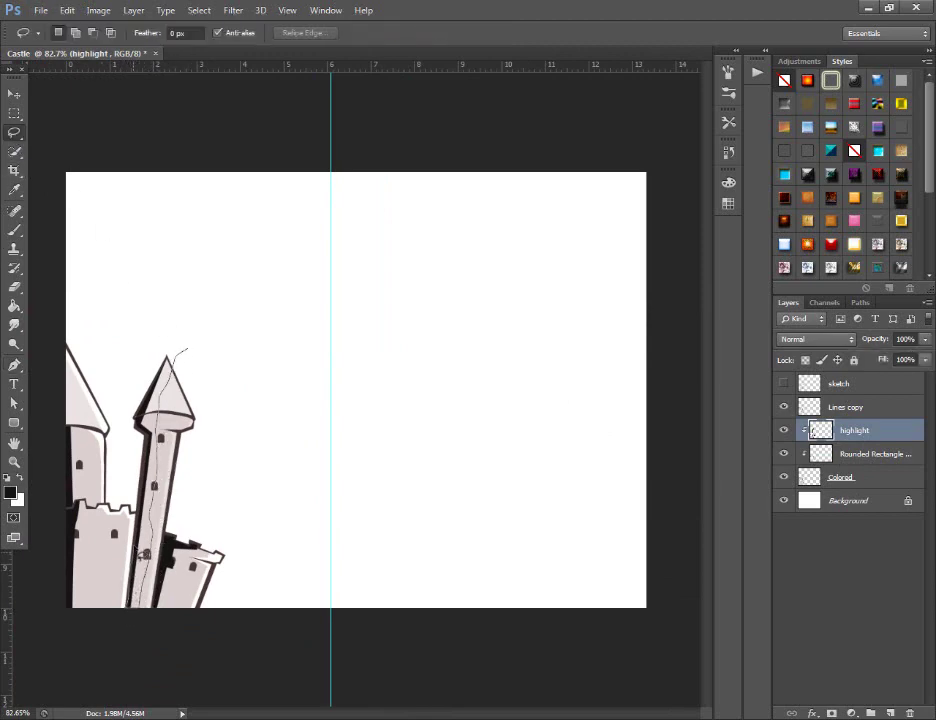
left_click_drag(145, 512, 200, 354)
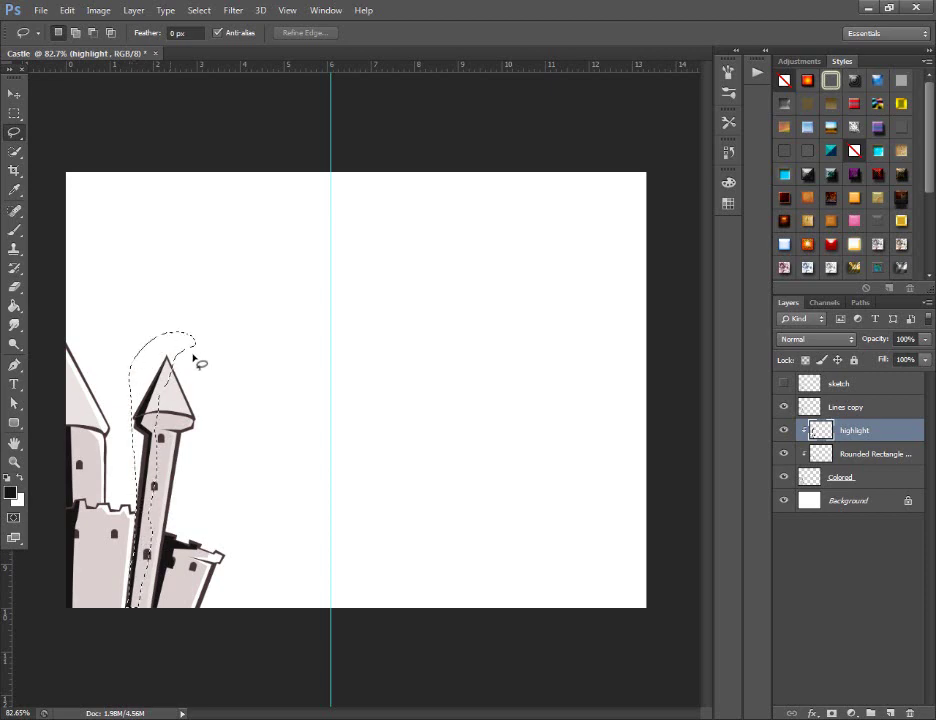
right_click(194, 358)
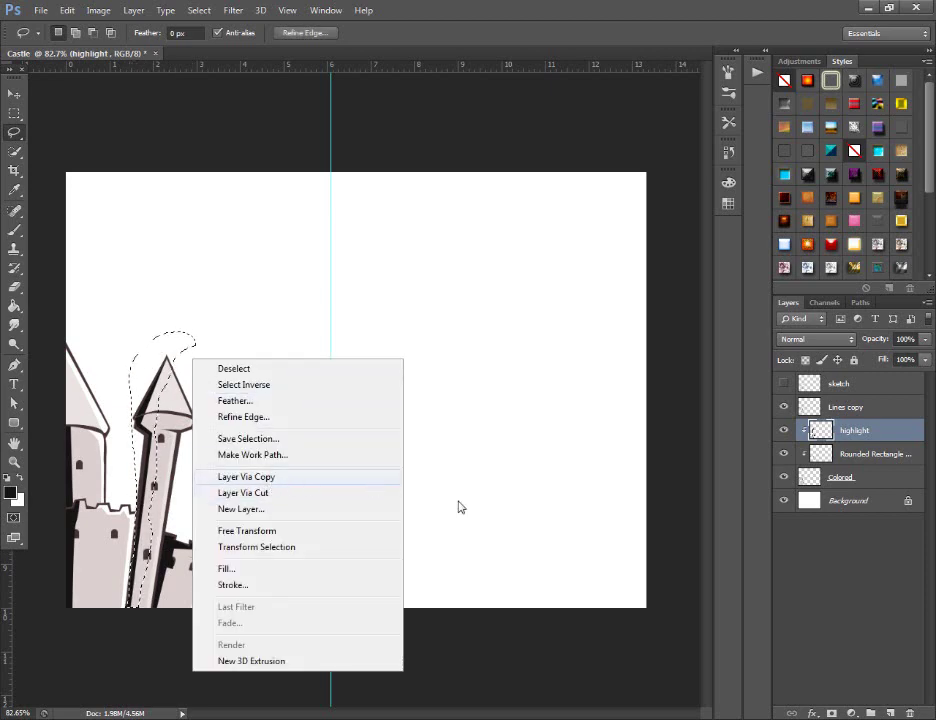
scroll(165, 484, "up", 2, "alt")
scroll(160, 520, "up", 2, "alt")
scroll(155, 560, "up", 2, "alt")
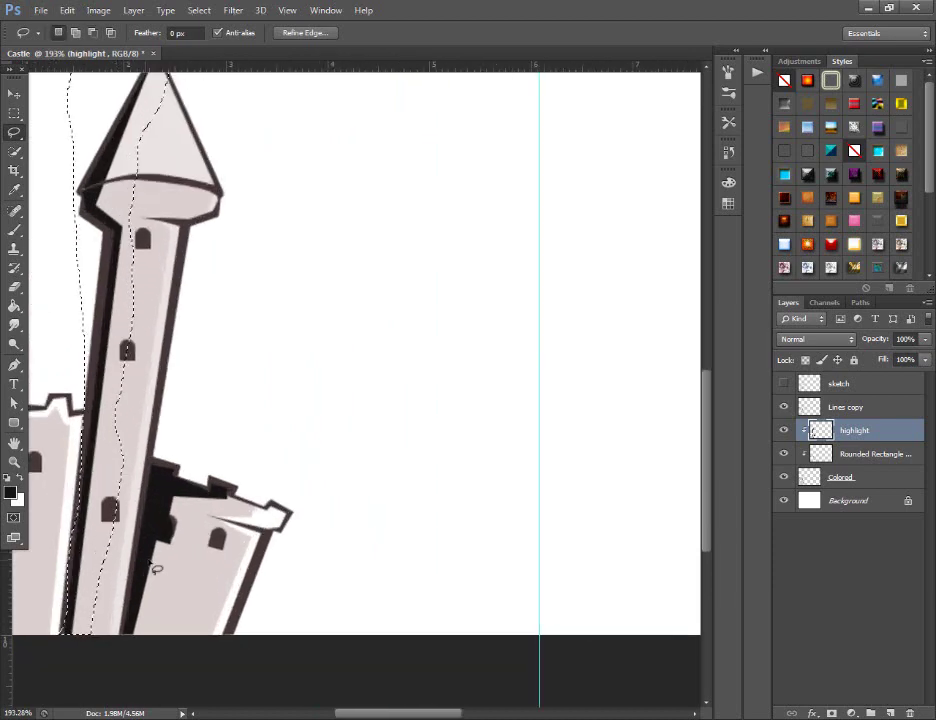
Select the tower and left wall shading, cut it to Layer 1, and clip it below
mouse_move(157, 630)
left_mouse_down()
mouse_move(232, 508)
mouse_move(230, 455)
mouse_move(165, 470)
mouse_move(160, 480)
mouse_move(137, 608)
mouse_move(135, 643)
mouse_move(150, 651)
left_mouse_up()
scroll(180, 651, "left", 3)
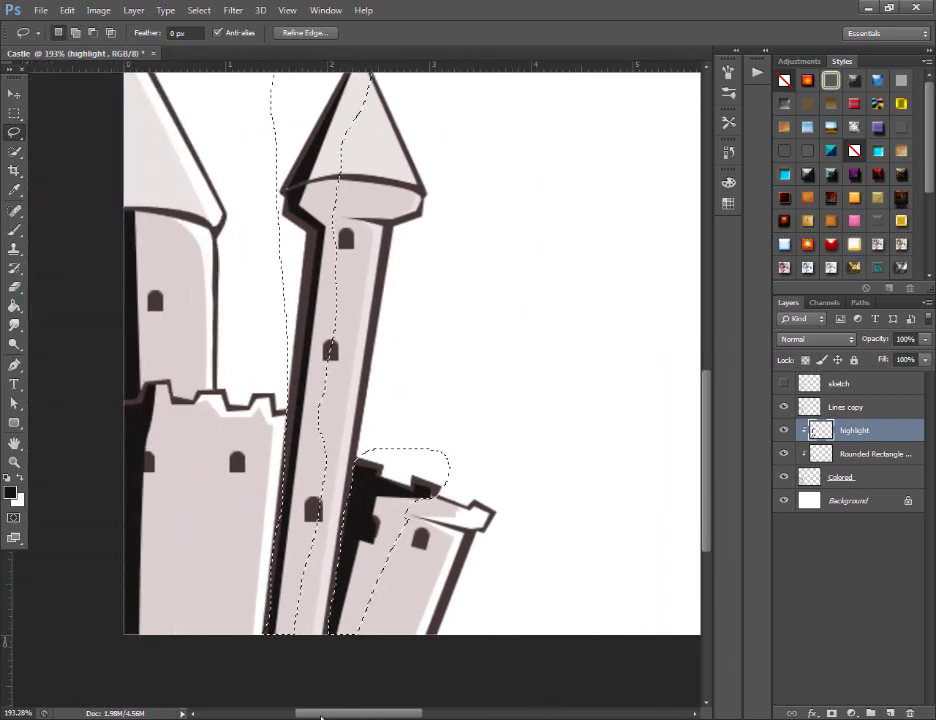
scroll(215, 652, "left", 3)
mouse_move(215, 652)
left_mouse_down()
mouse_move(203, 512)
mouse_move(219, 380)
mouse_move(211, 265)
mouse_move(90, 190)
mouse_move(109, 637)
mouse_move(184, 668)
left_mouse_up()
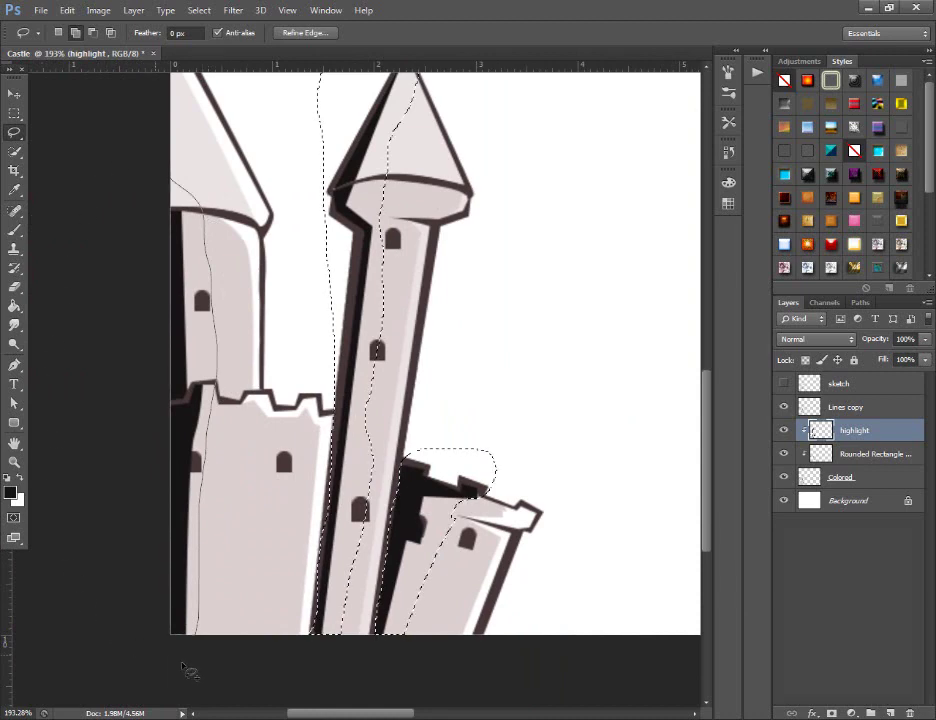
right_click(261, 424)
left_click(340, 535)
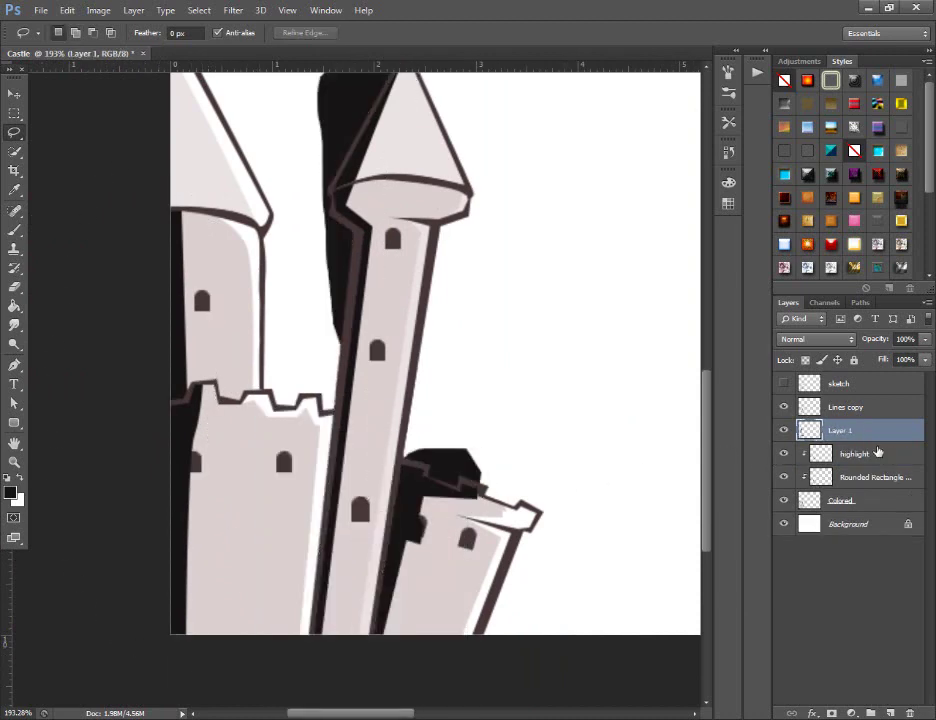
right_click(870, 432)
left_click(730, 336)
Fade Layer 1 to 7% opacity and add a new Layer 2 clipped above it
scroll(590, 357, "down", 2)
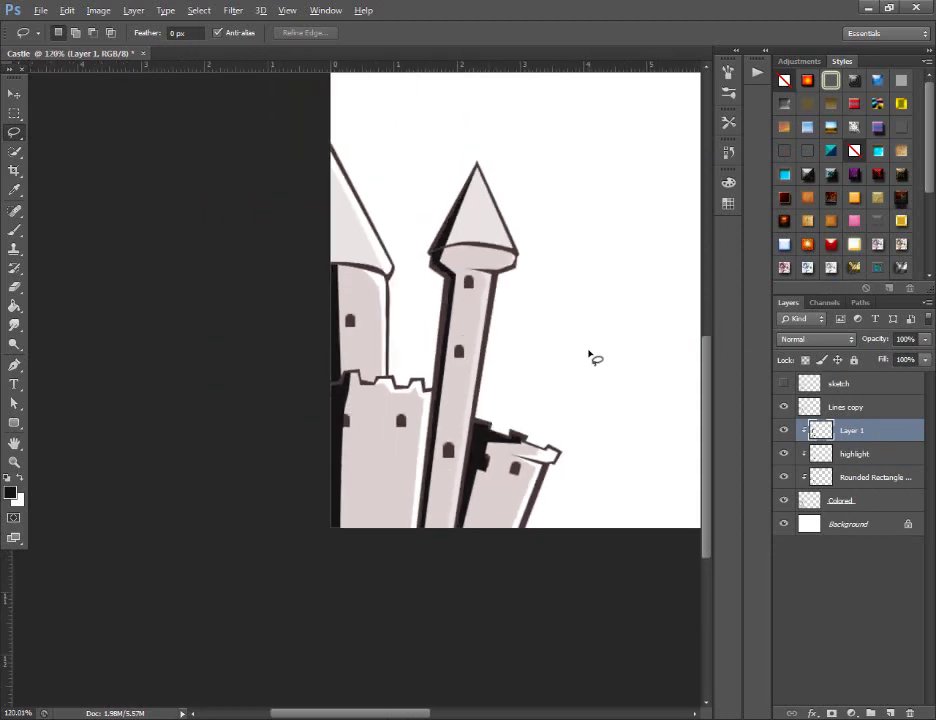
scroll(590, 357, "down", 3)
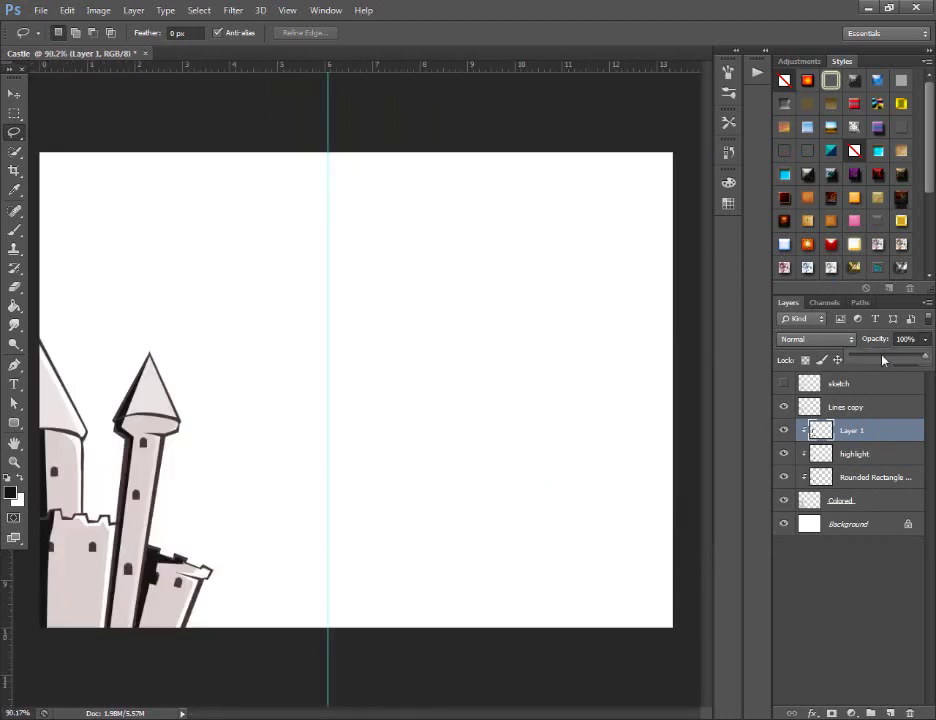
left_click_drag(925, 340, 857, 359)
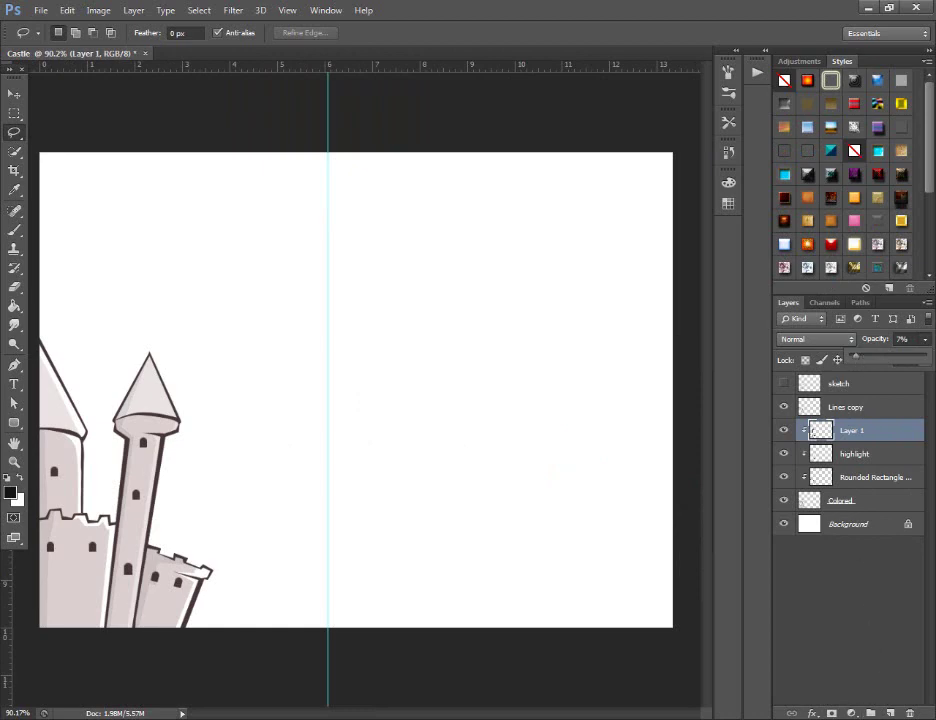
left_click(890, 712)
right_click(862, 432)
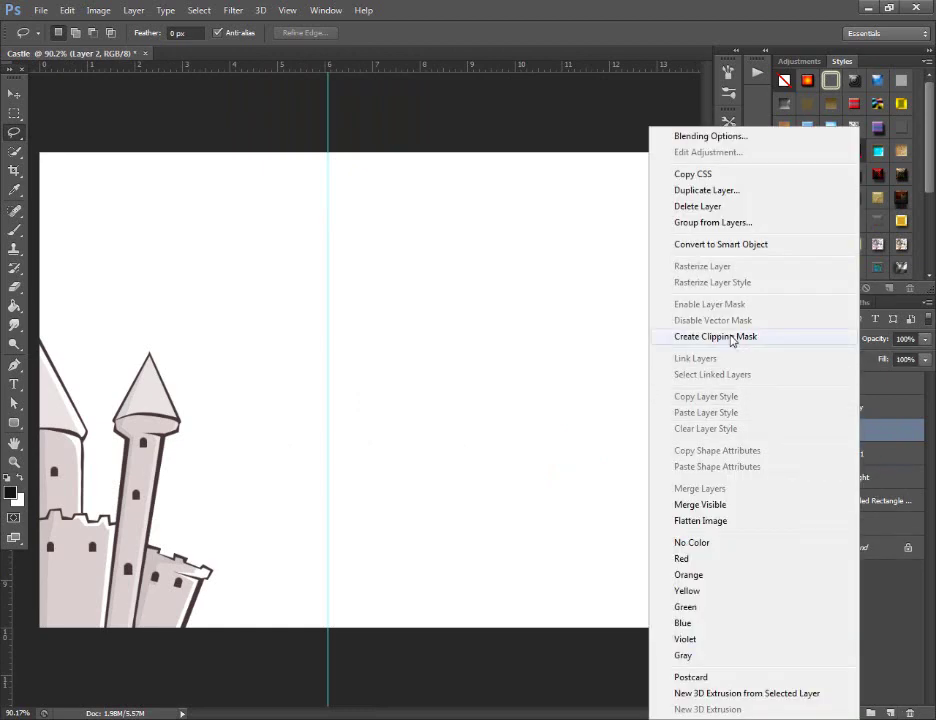
left_click(731, 340)
Rename Layer 1 to 'shadows' and begin renaming Layer 2 to 'shadows base'
left_click(14, 365)
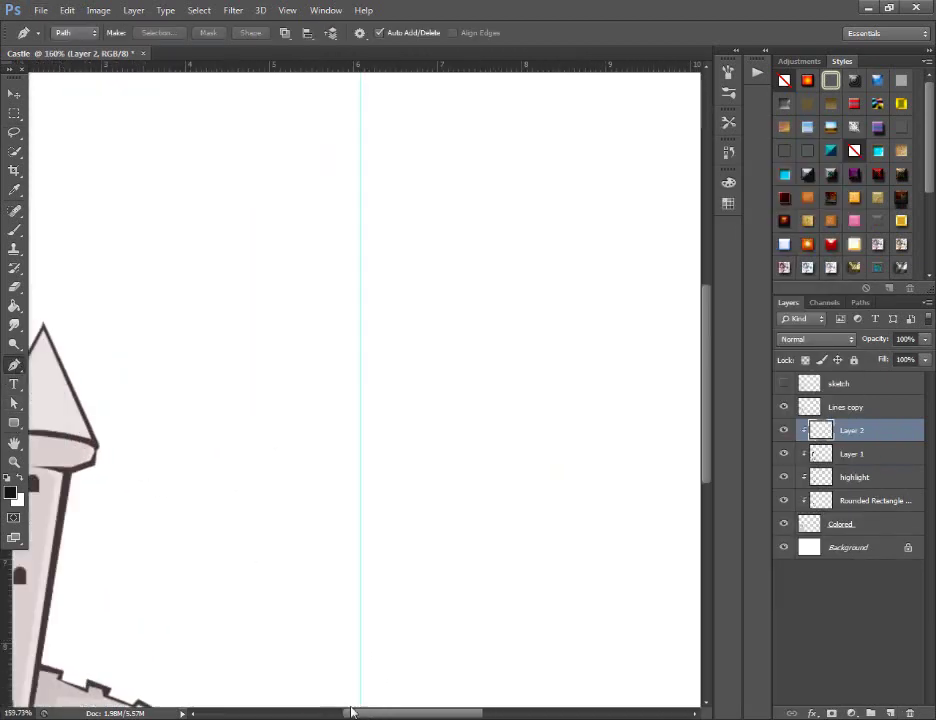
scroll(100, 394, "up", 3)
double_click(845, 454)
type("shado")
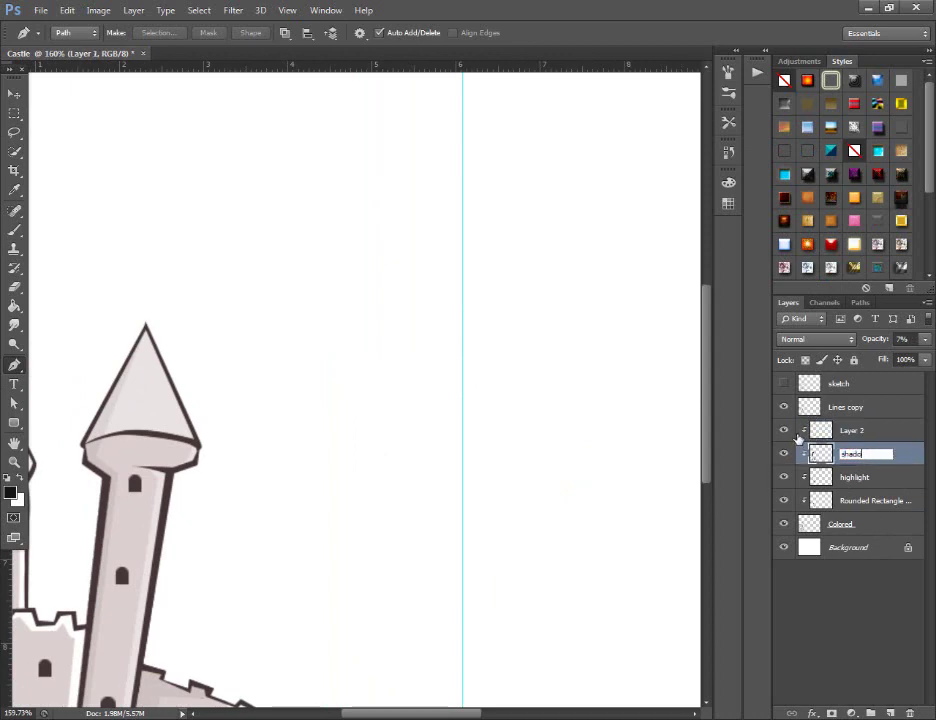
type("ws")
key("Return")
double_click(852, 431)
type("shadows base")
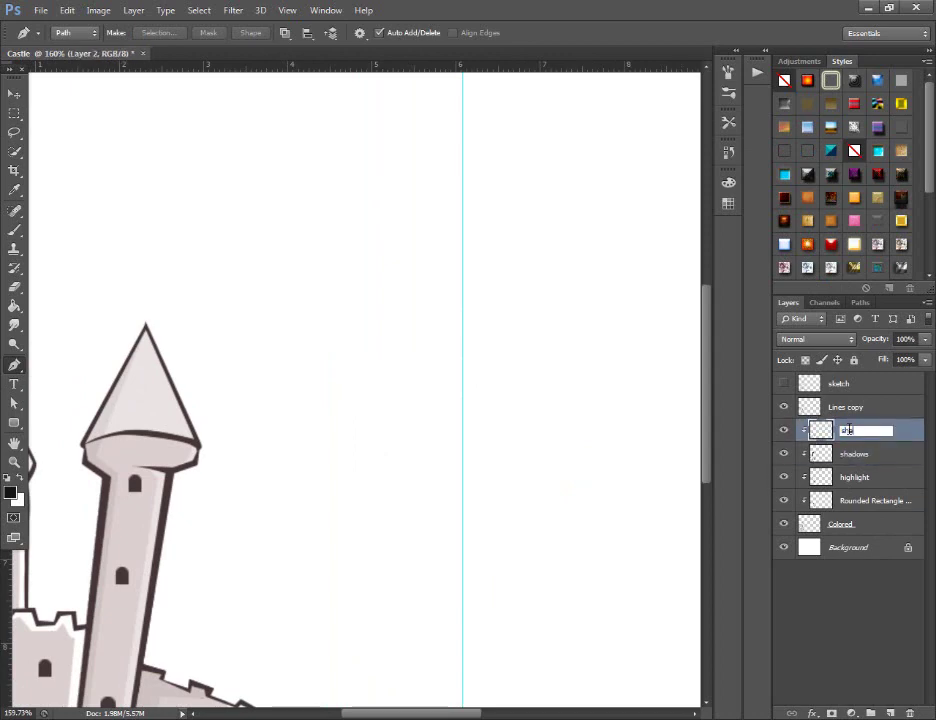
Fill a curved dark shadow band under the tall tower's roof collar
scroll(246, 397, "up", 3, "alt")
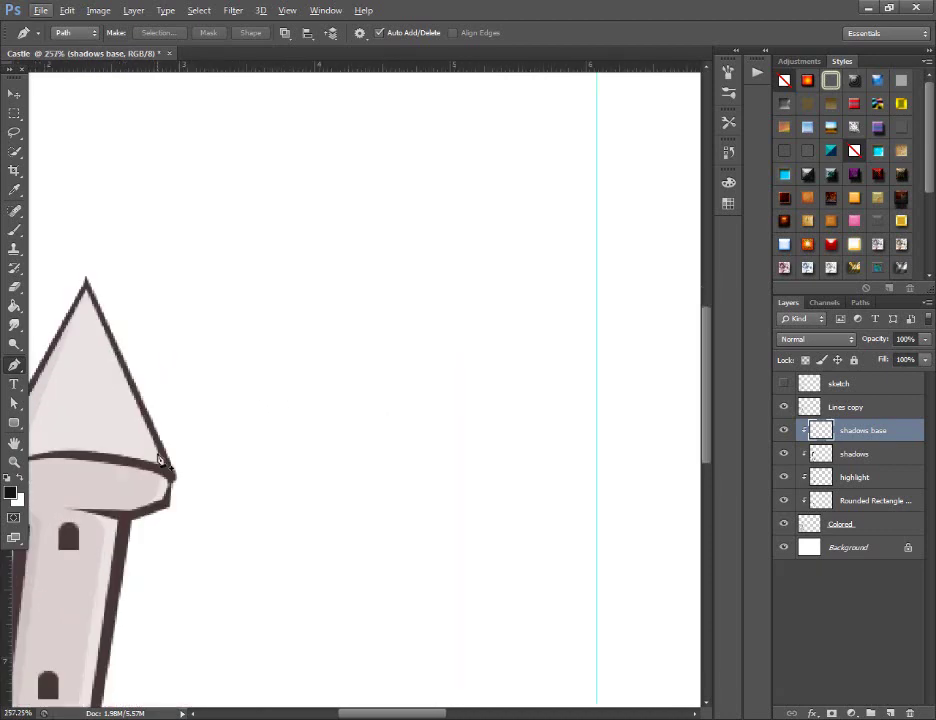
scroll(300, 520, "left", 3)
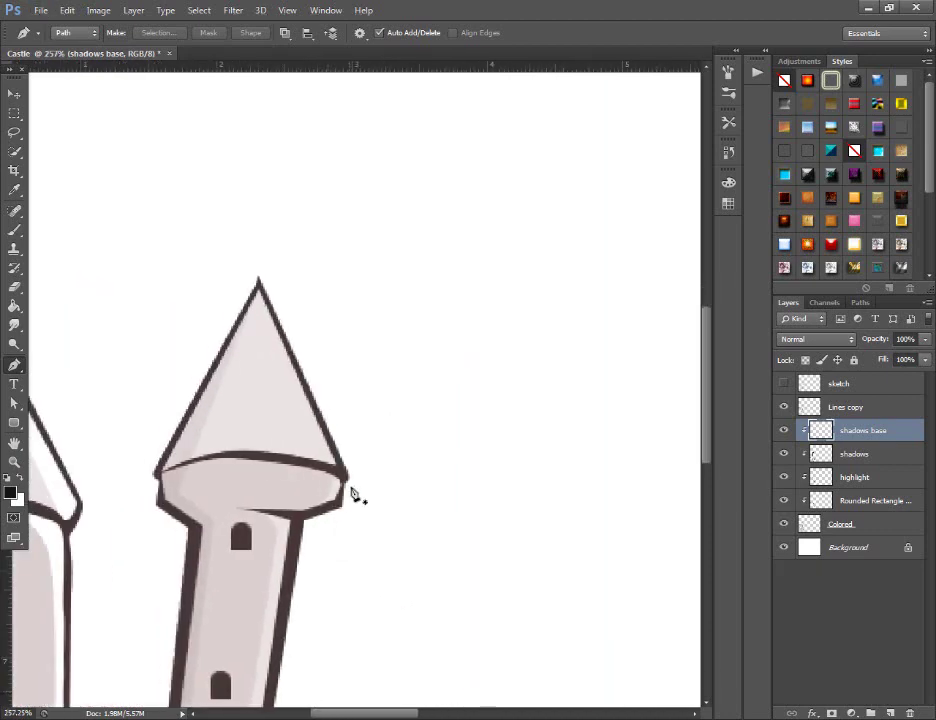
left_click(351, 486)
left_click_drag(160, 479, 93, 499)
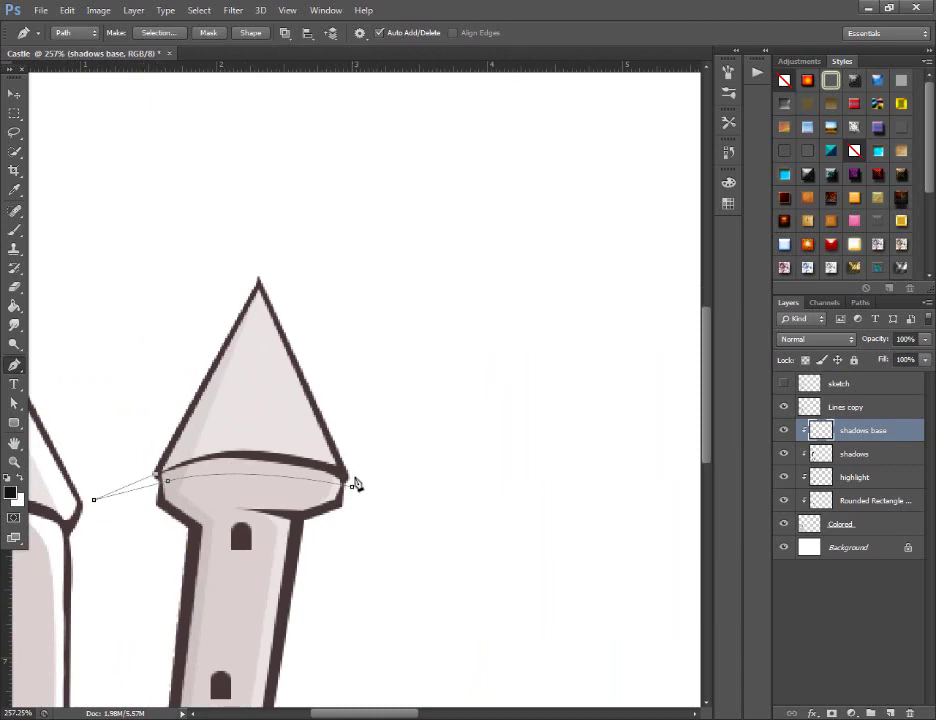
left_click_drag(351, 486, 470, 527)
right_click(389, 340)
left_click(391, 413)
key("Return")
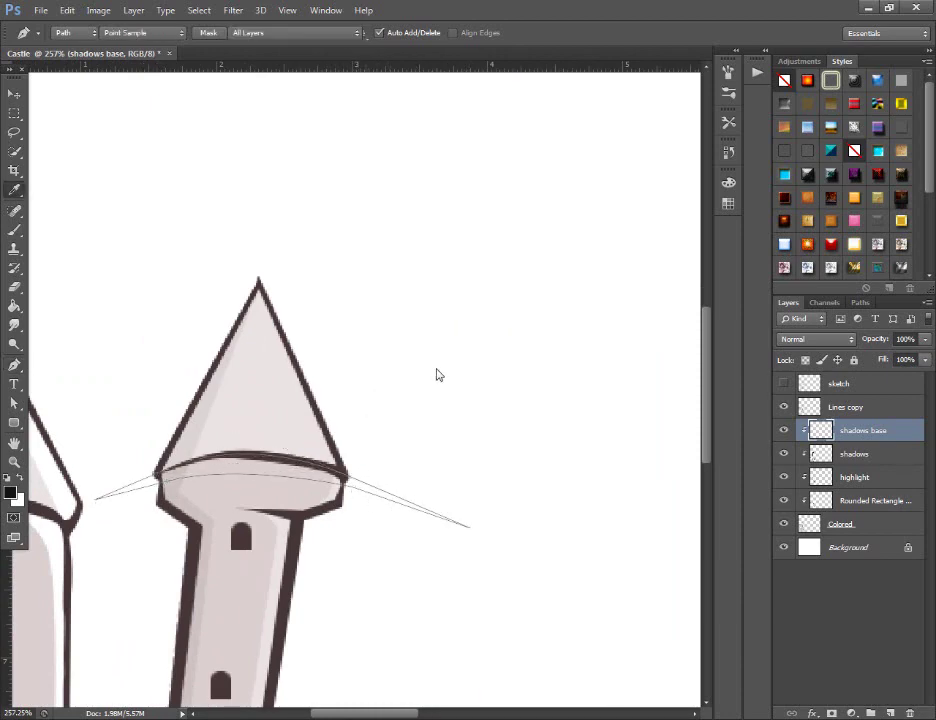
right_click(430, 355)
key("Escape")
Fill a dark shadow band under the left tower's roof edge and delete the path
scroll(389, 451, "down", 3)
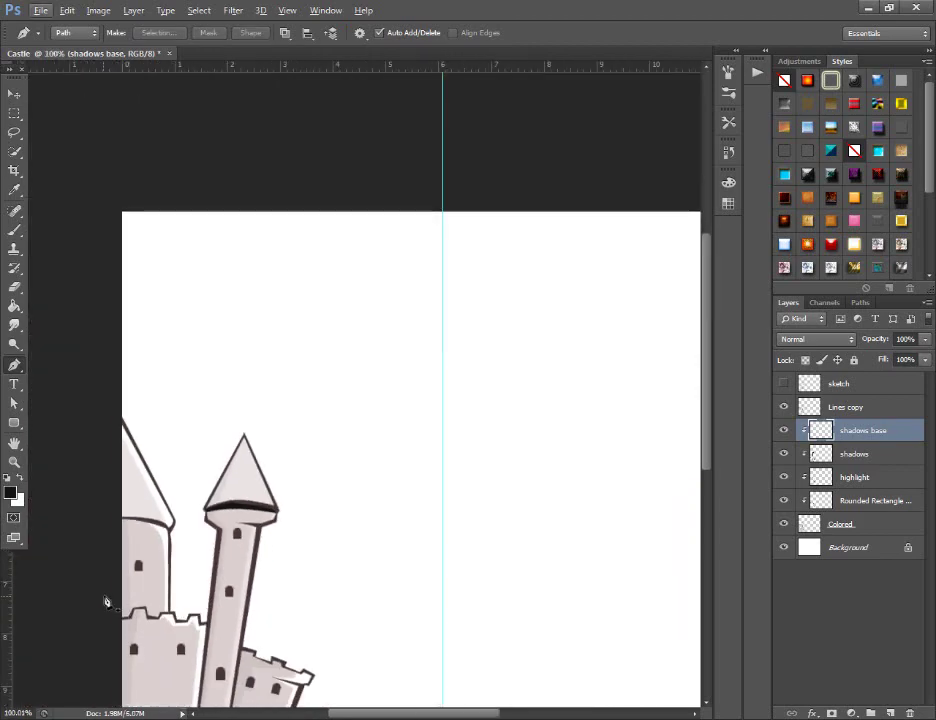
scroll(152, 548, "up", 3)
scroll(152, 548, "up", 3)
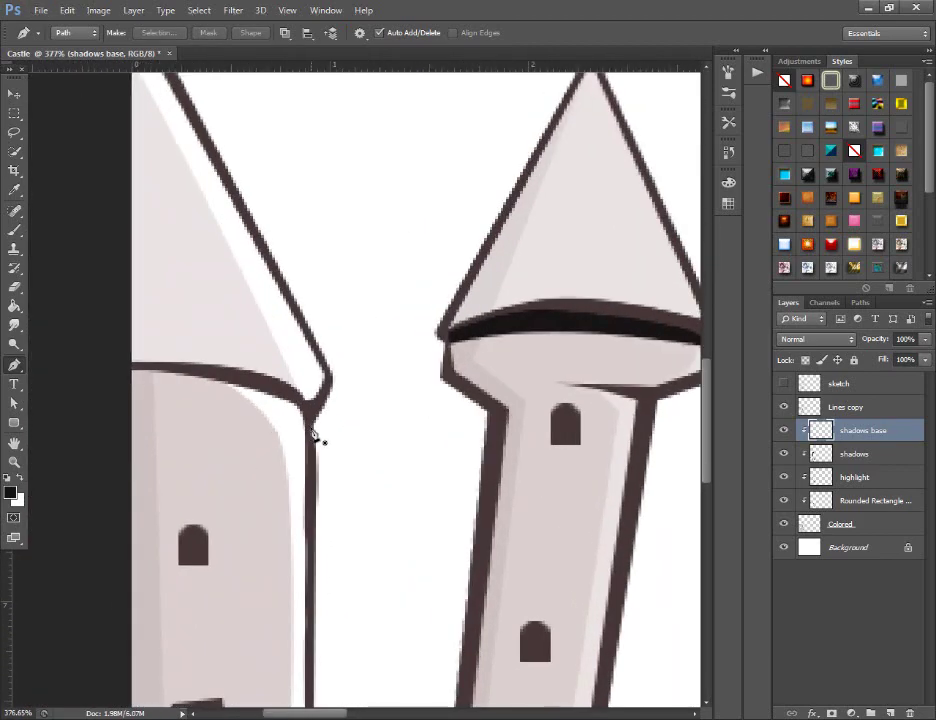
left_click(312, 430)
left_click_drag(130, 398, 82, 368)
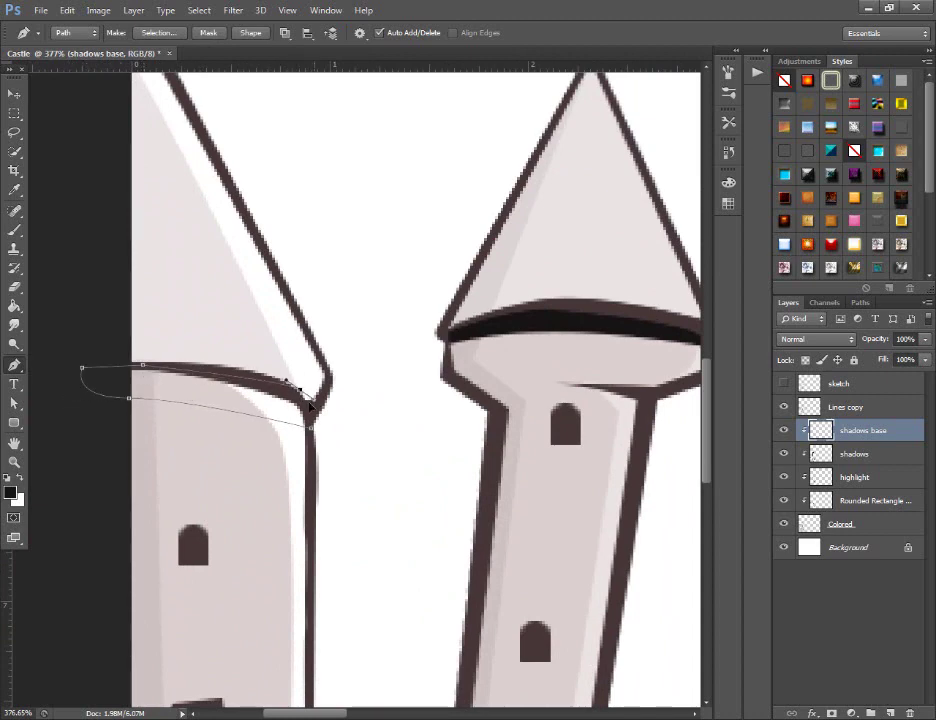
left_click_drag(300, 391, 301, 405)
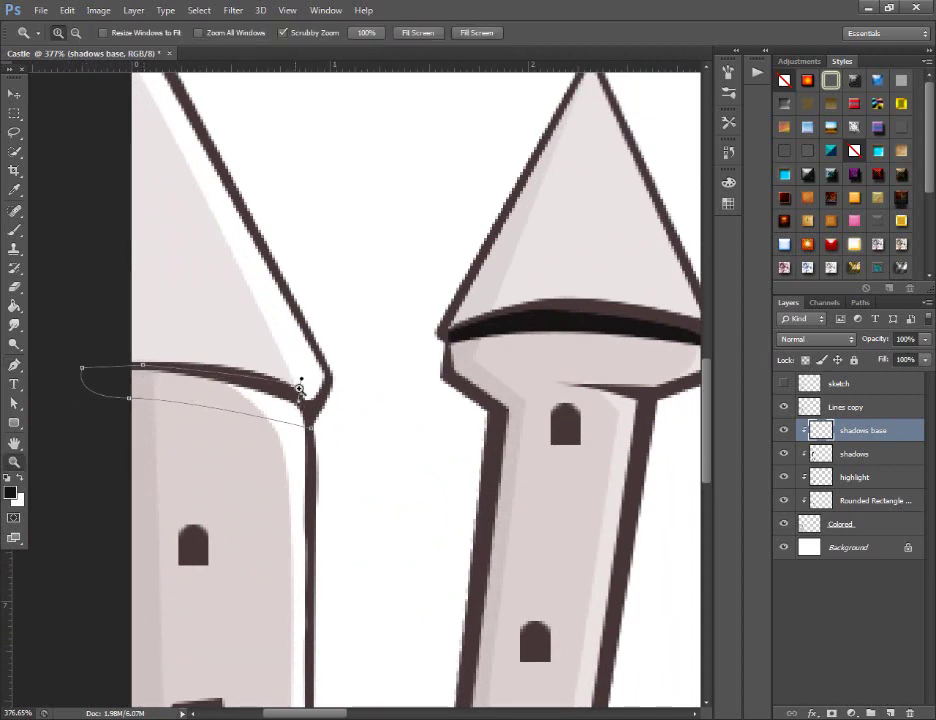
key("ctrl+z")
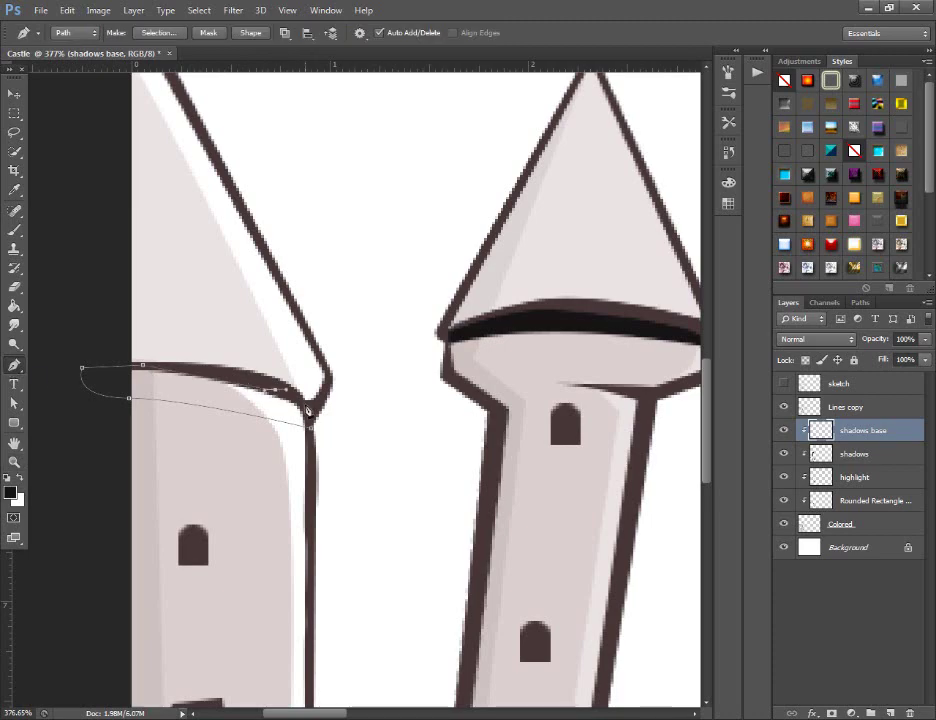
right_click(407, 345)
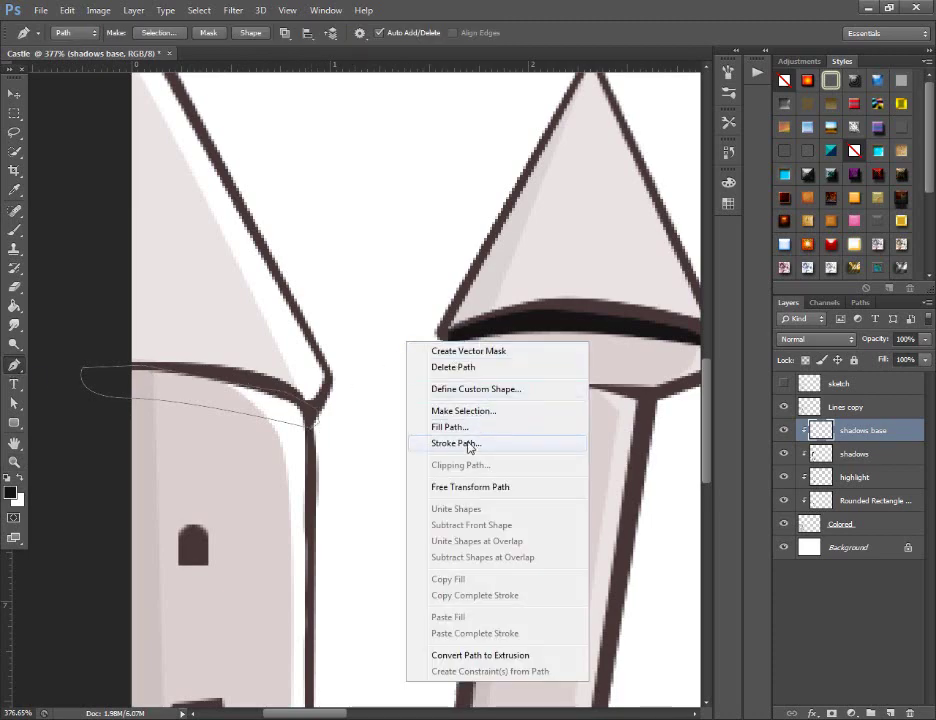
left_click(466, 427)
key("Return")
right_click(400, 343)
left_click(424, 359)
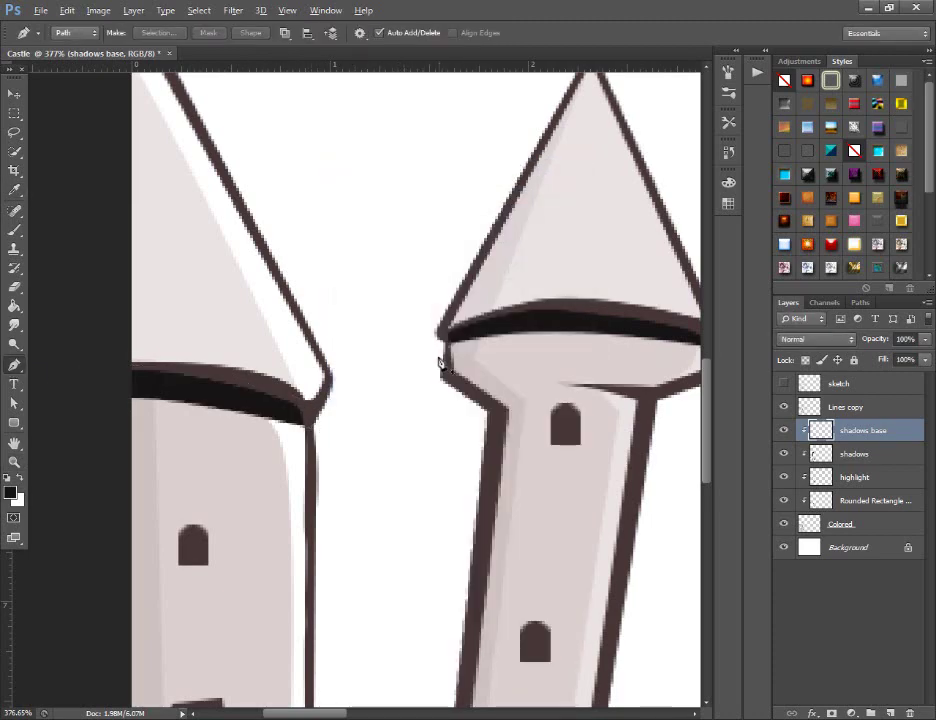
scroll(424, 414, "down", 3)
scroll(316, 302, "down", 1)
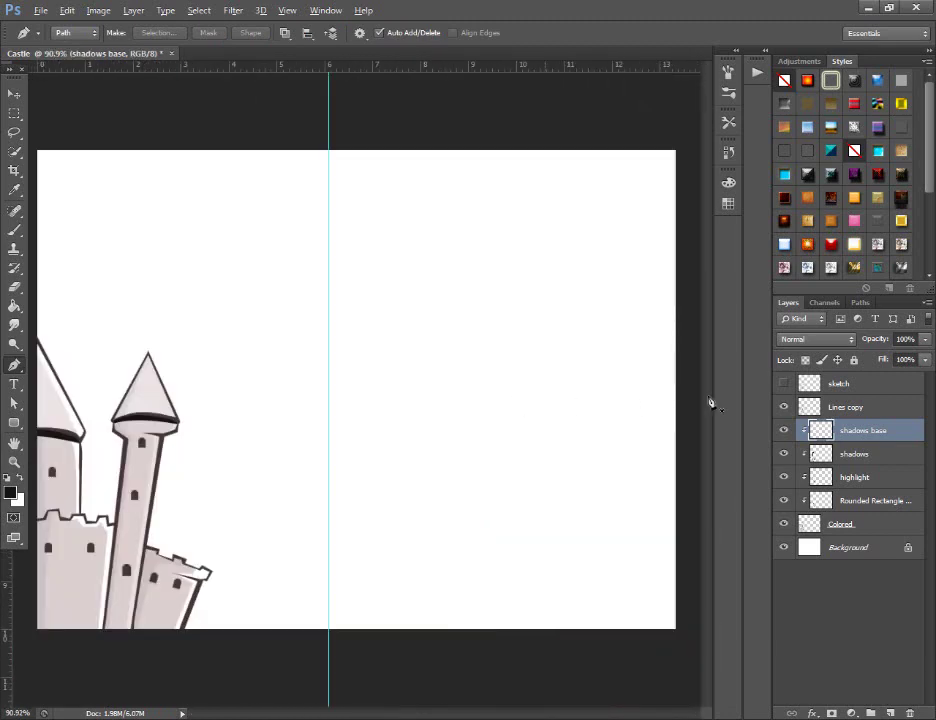
Load the shadows layers' shapes as selections, then clear the selection
left_click(905, 339)
type("40")
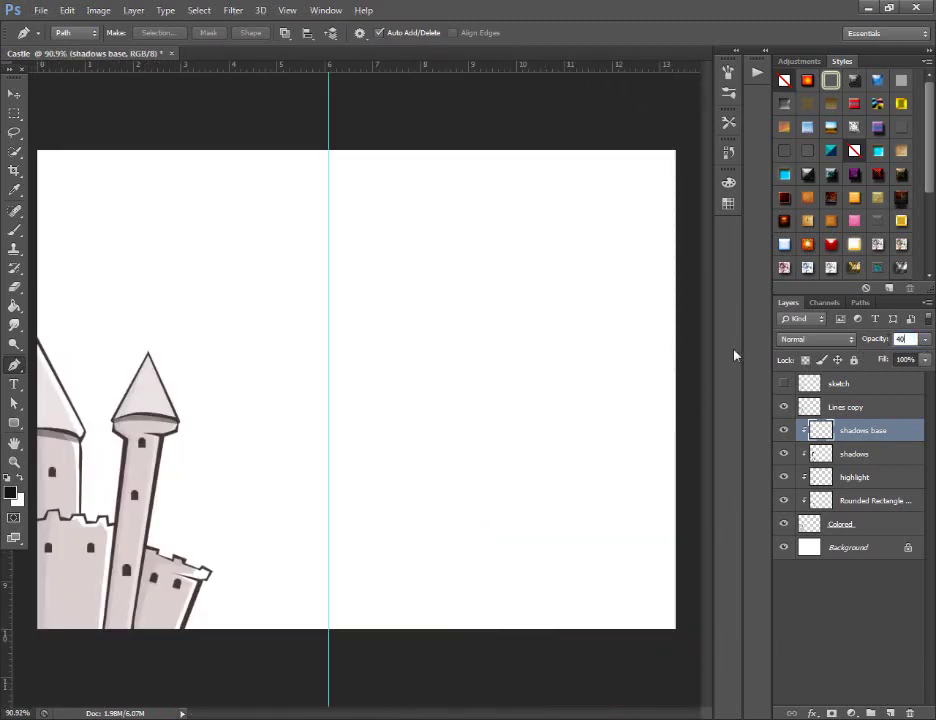
left_click(828, 640)
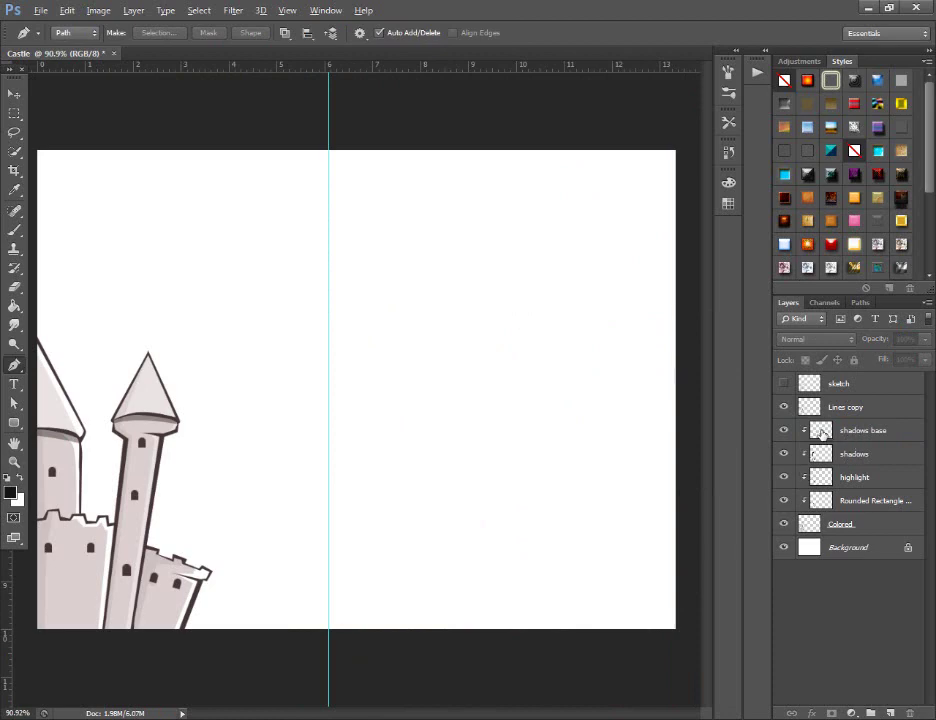
left_click(826, 460)
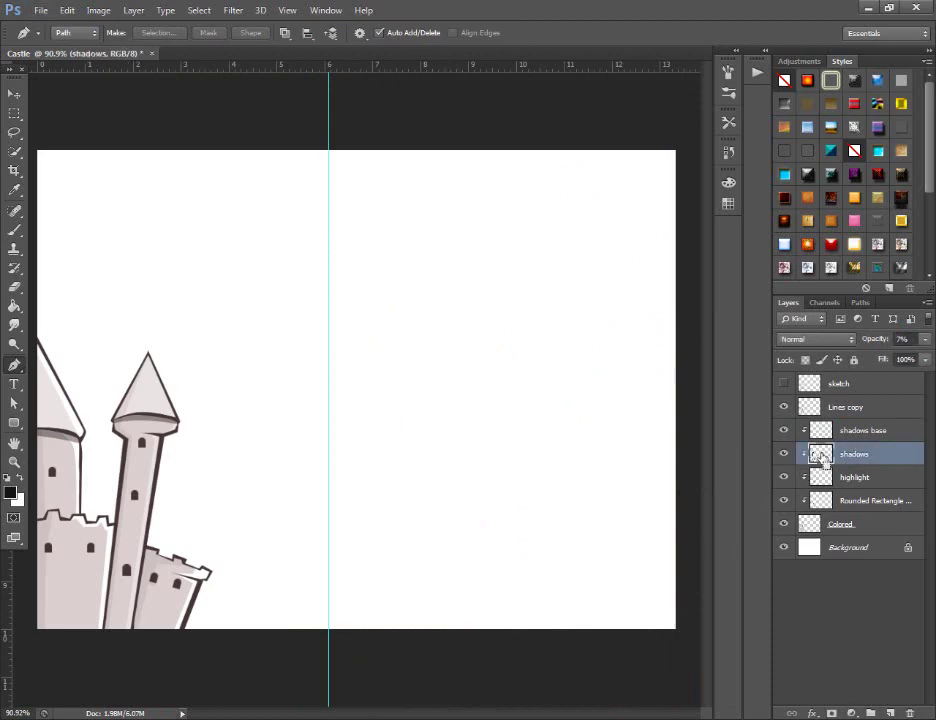
left_click(821, 455, "ctrl")
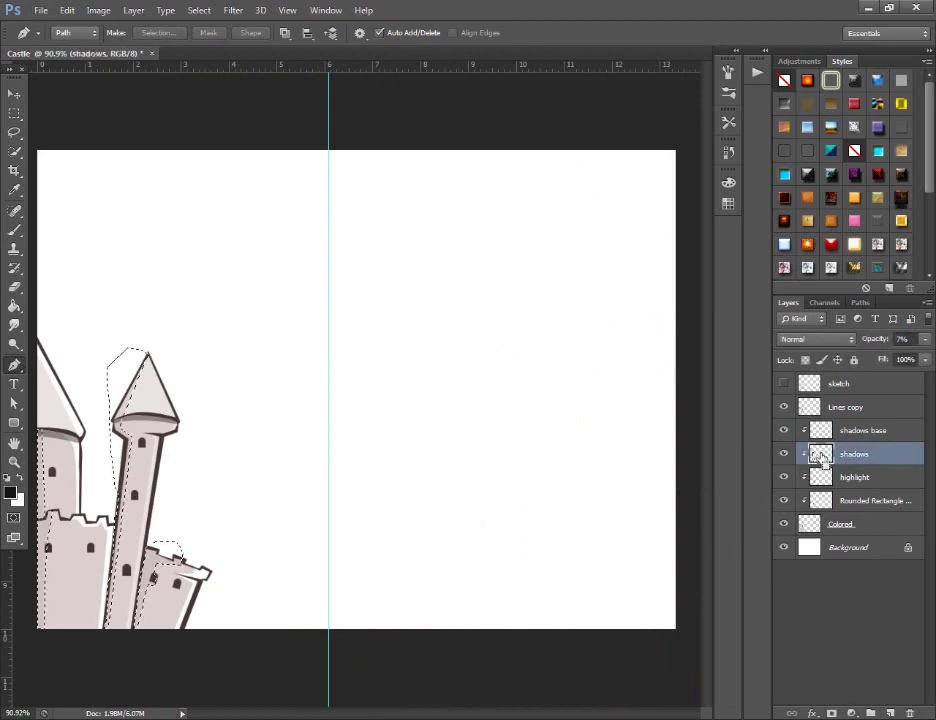
left_click(821, 434, "ctrl")
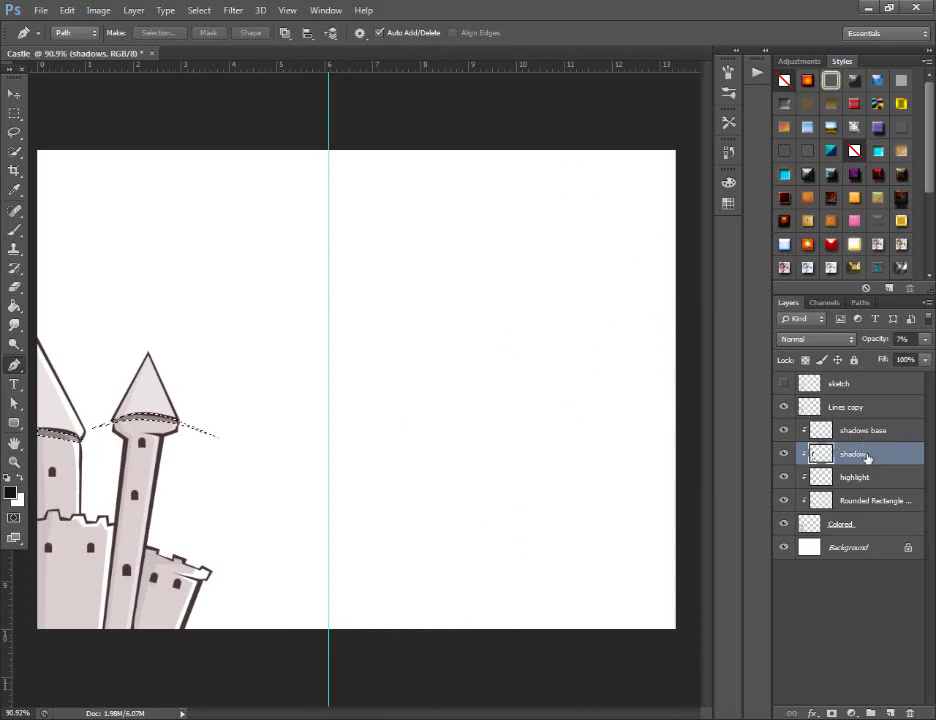
left_click(860, 478)
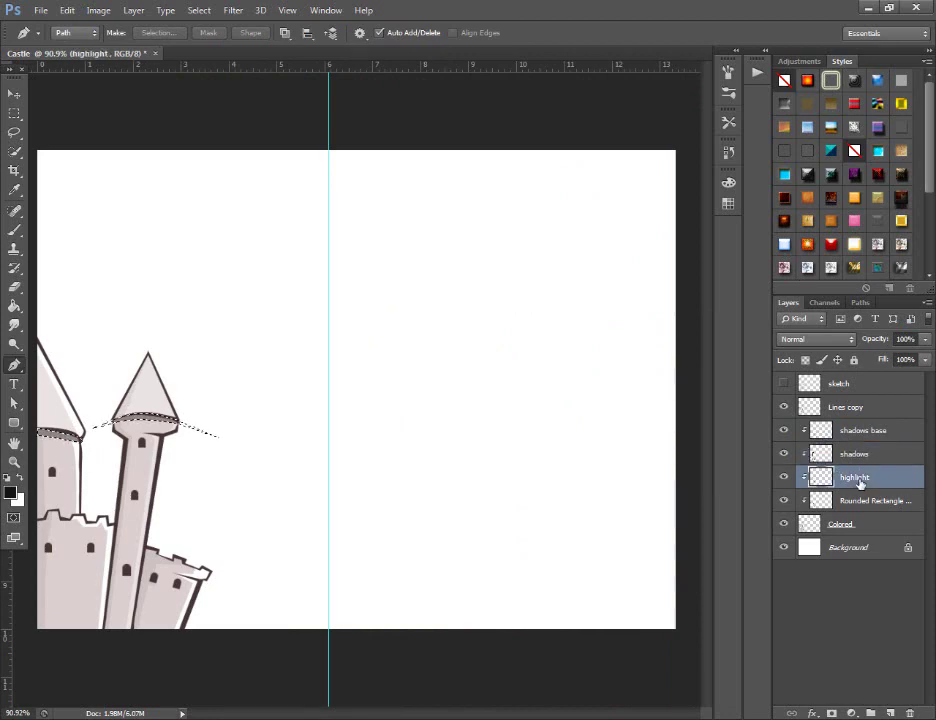
key("alt+d")
key("Escape")
key("ctrl+d")
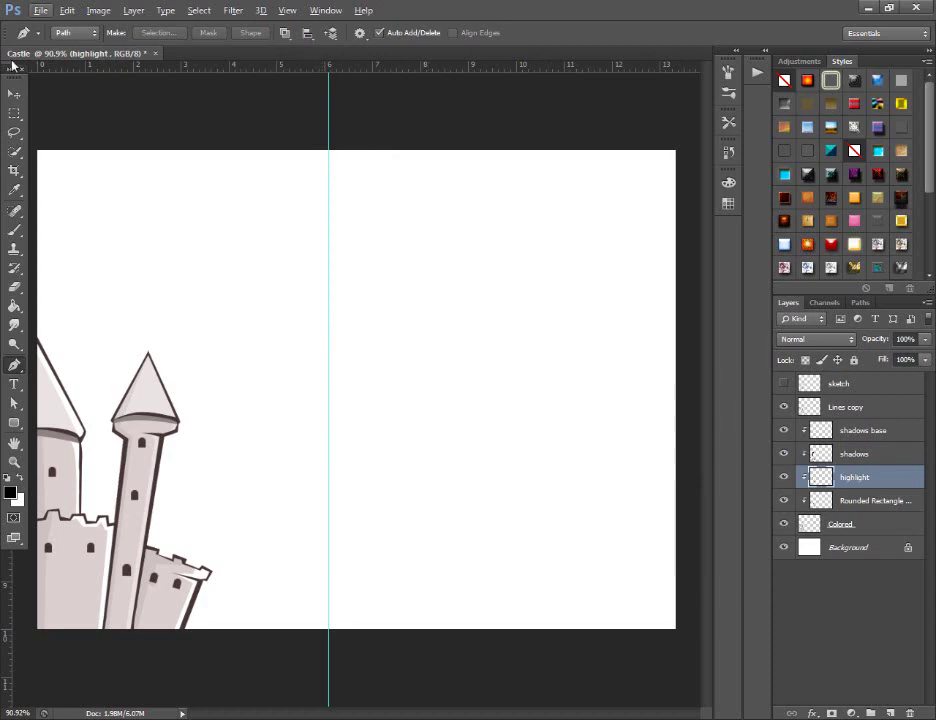
Set the shadows base layer to 30% opacity and dismiss the no-layer-selected error
left_click(14, 93)
left_click(862, 430)
left_click(905, 339)
type("40")
key("Return")
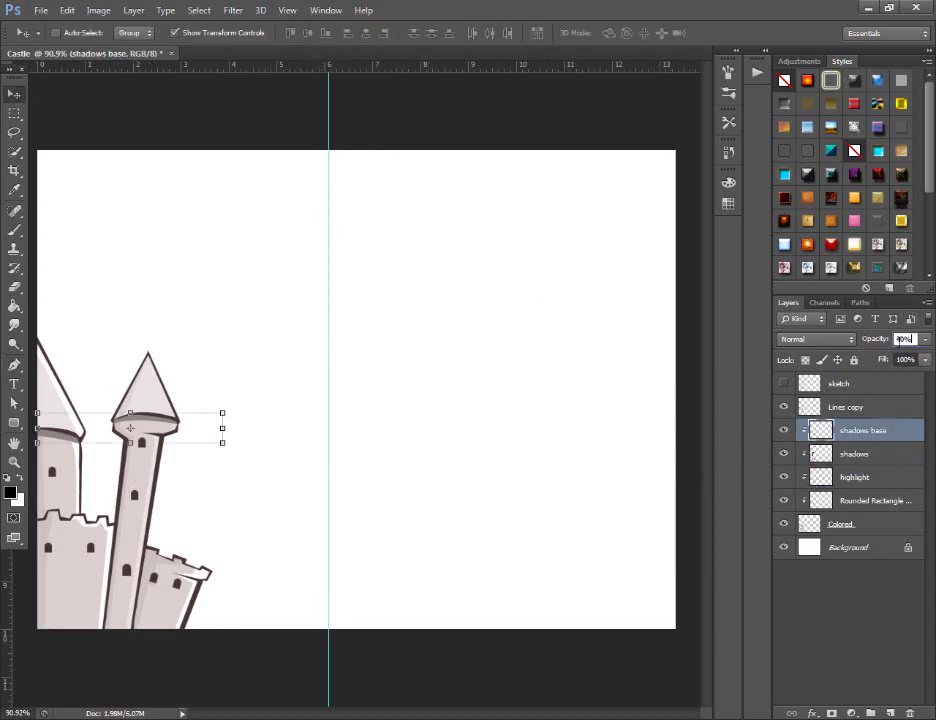
type("30")
left_click(809, 645)
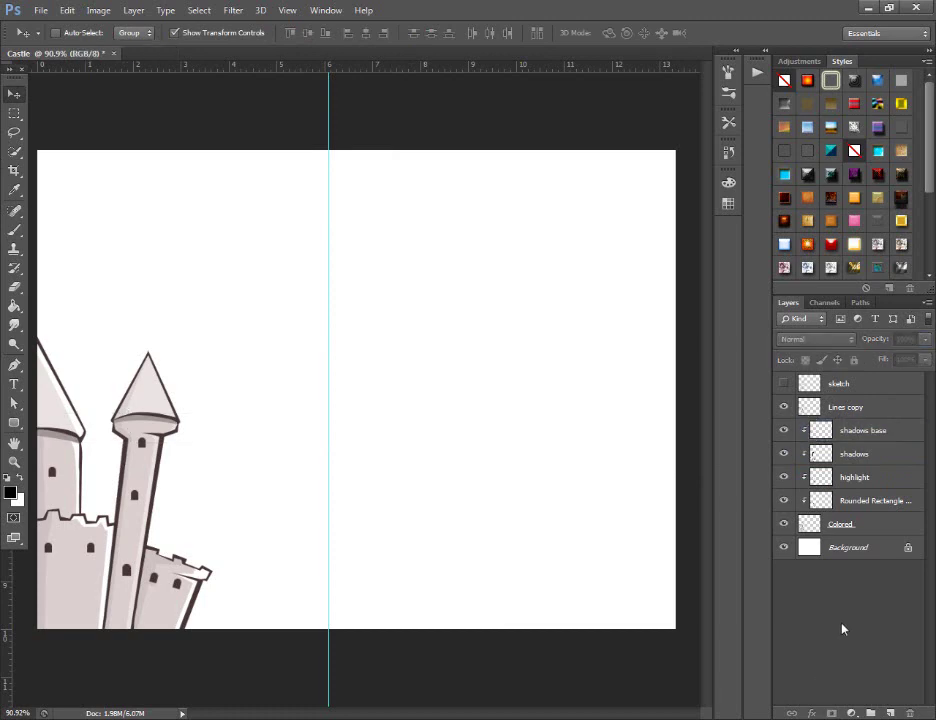
left_click(485, 493)
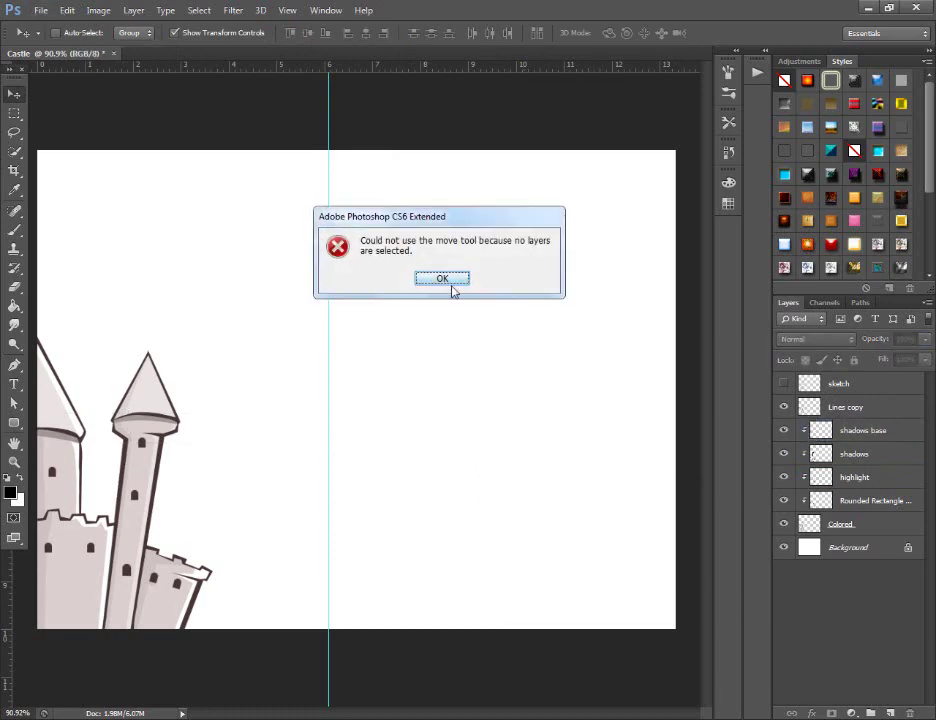
left_click(447, 280)
Select the Lines copy layer with the Pen tool active
scroll(322, 354, "down", 1)
left_click(14, 364)
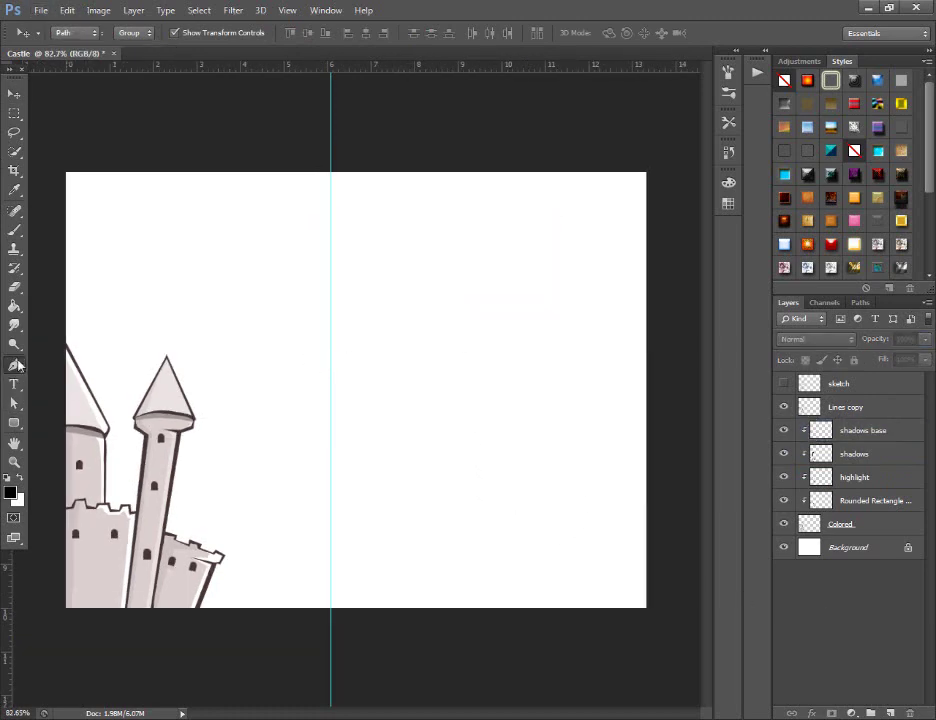
left_click(860, 430)
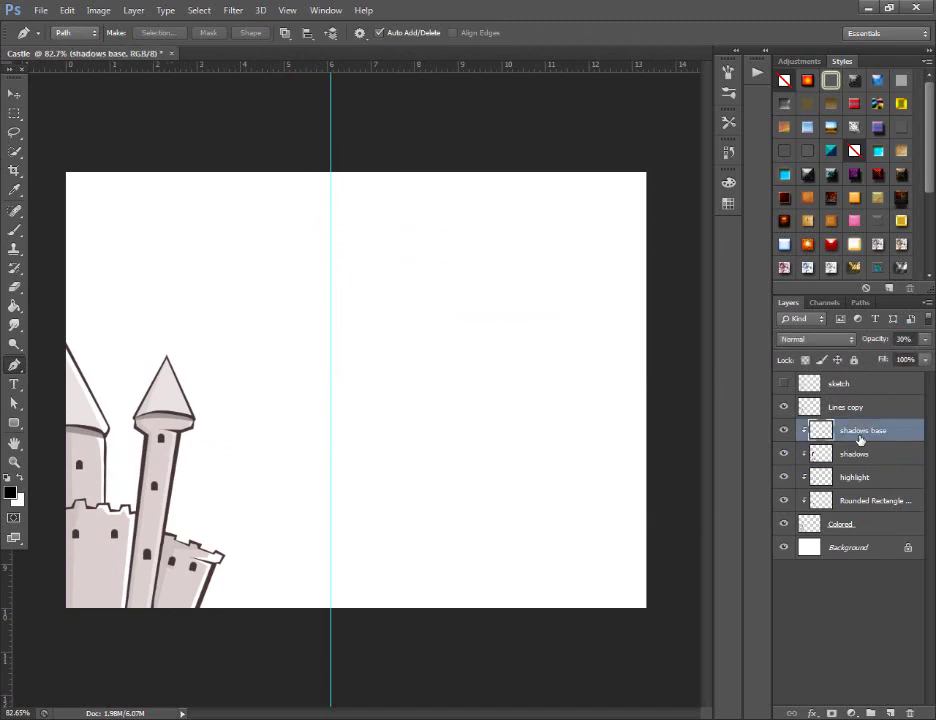
left_click(848, 407)
Add Layer 1, move it below Colored, and show the sketch layer
left_click(889, 713)
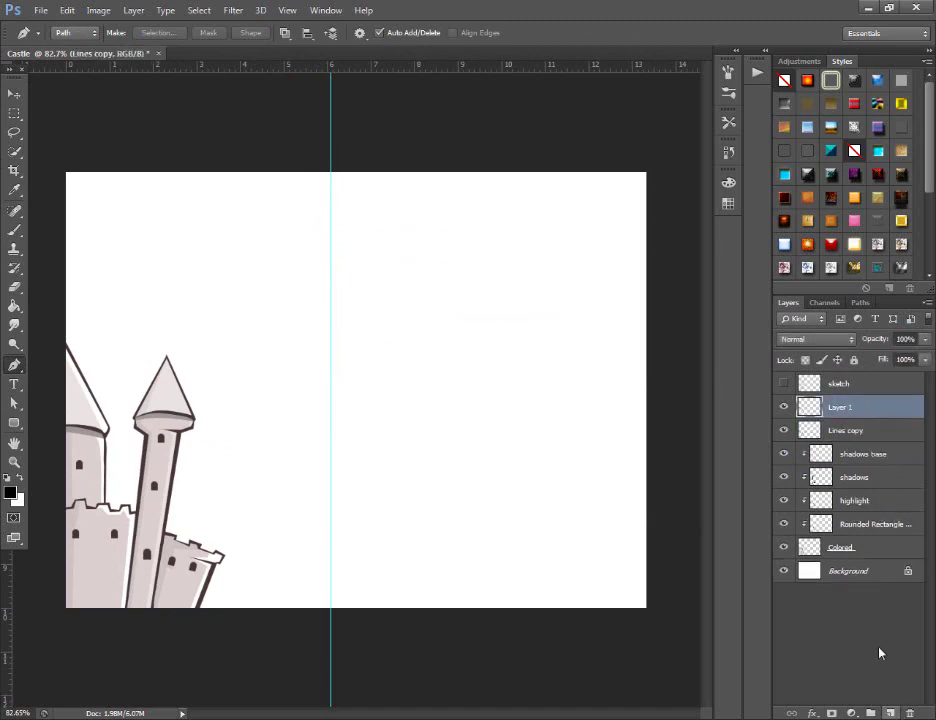
scroll(209, 445, "up", 3)
scroll(38, 405, "up", 2)
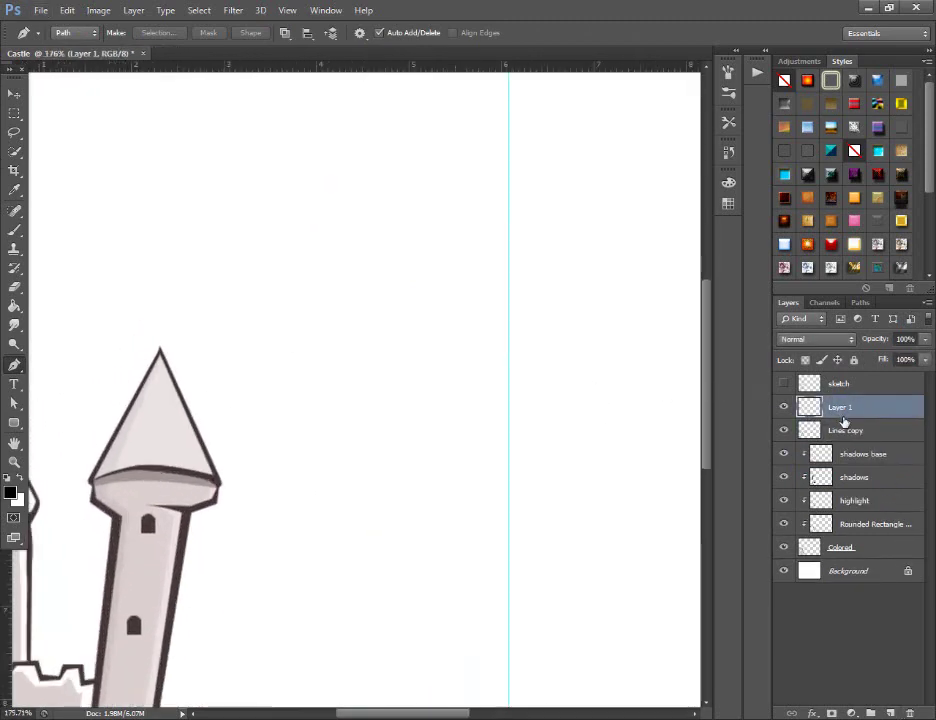
left_click_drag(843, 420, 830, 557)
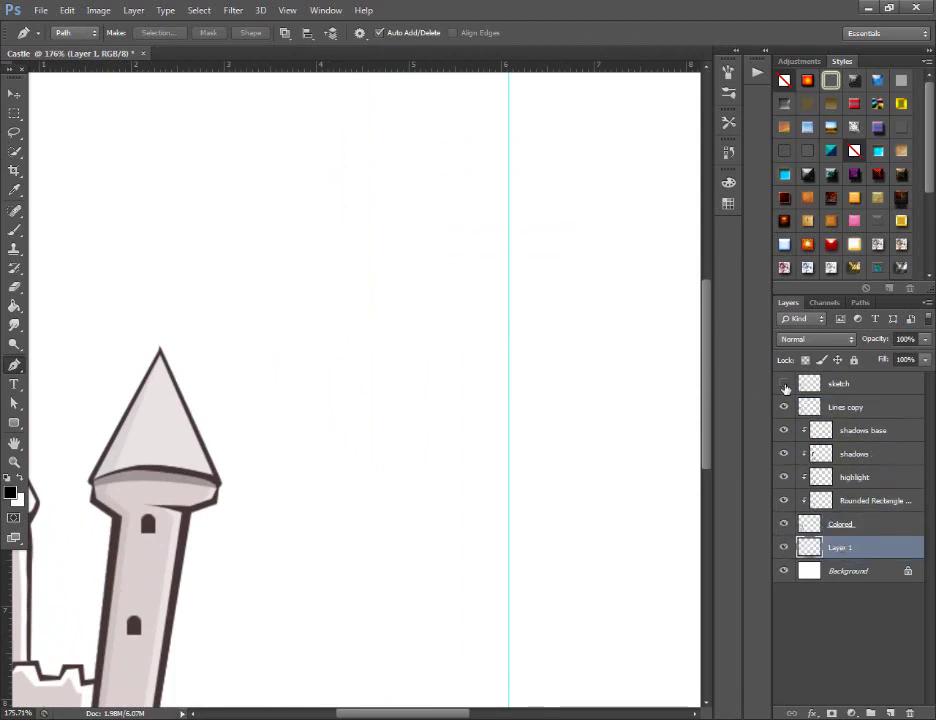
left_click(785, 386)
scroll(140, 318, "up", 2)
scroll(166, 350, "up", 1)
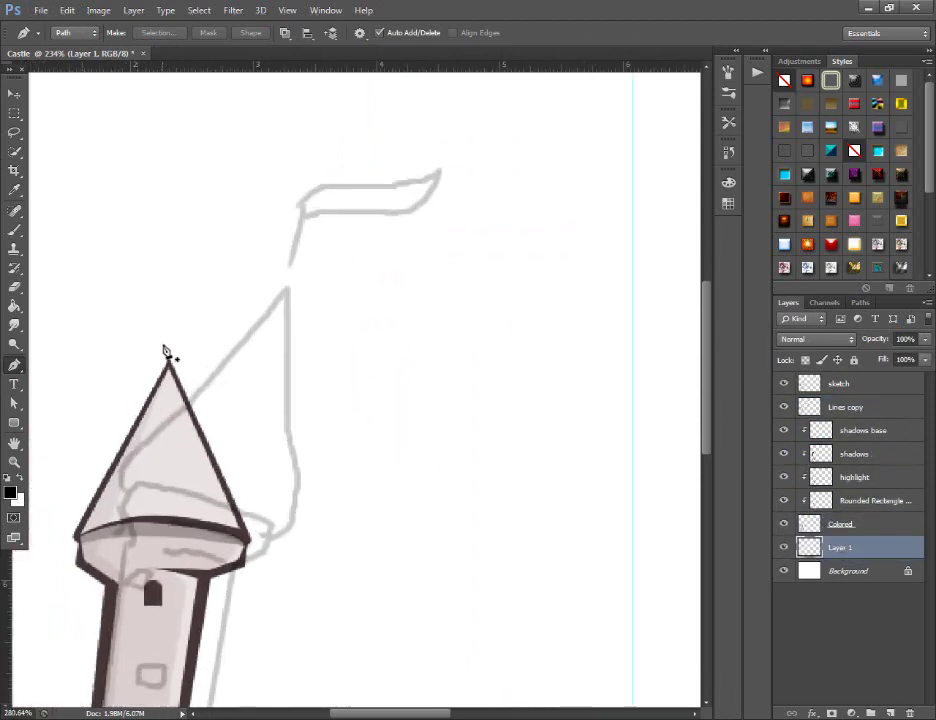
scroll(166, 350, "up", 1)
Draw a thin black flagpole on the spire tip and add an empty Layer 2
left_click(172, 343)
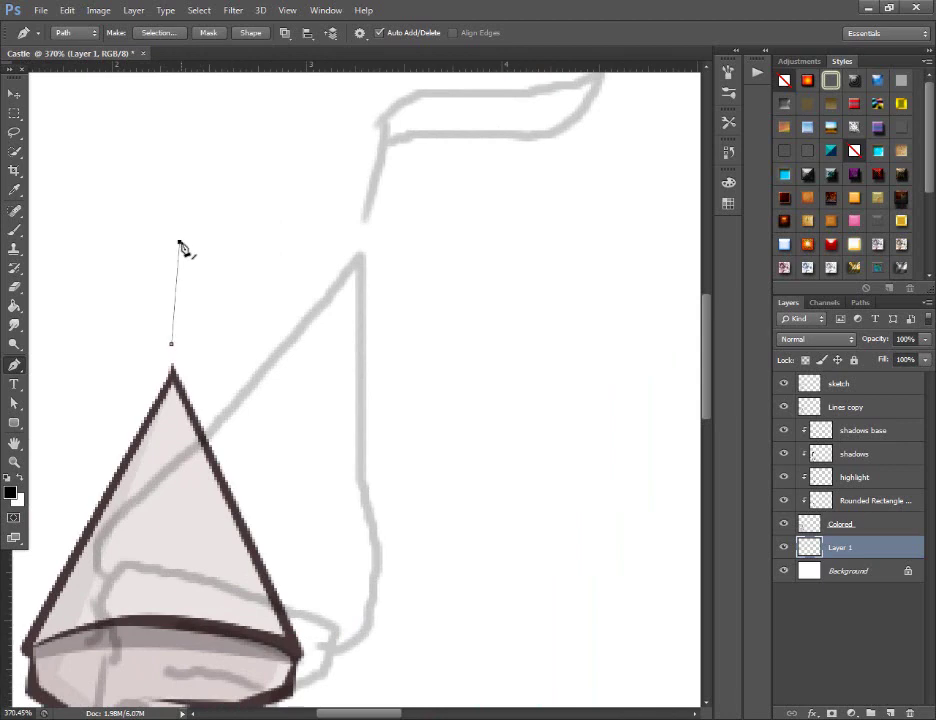
left_click(174, 362)
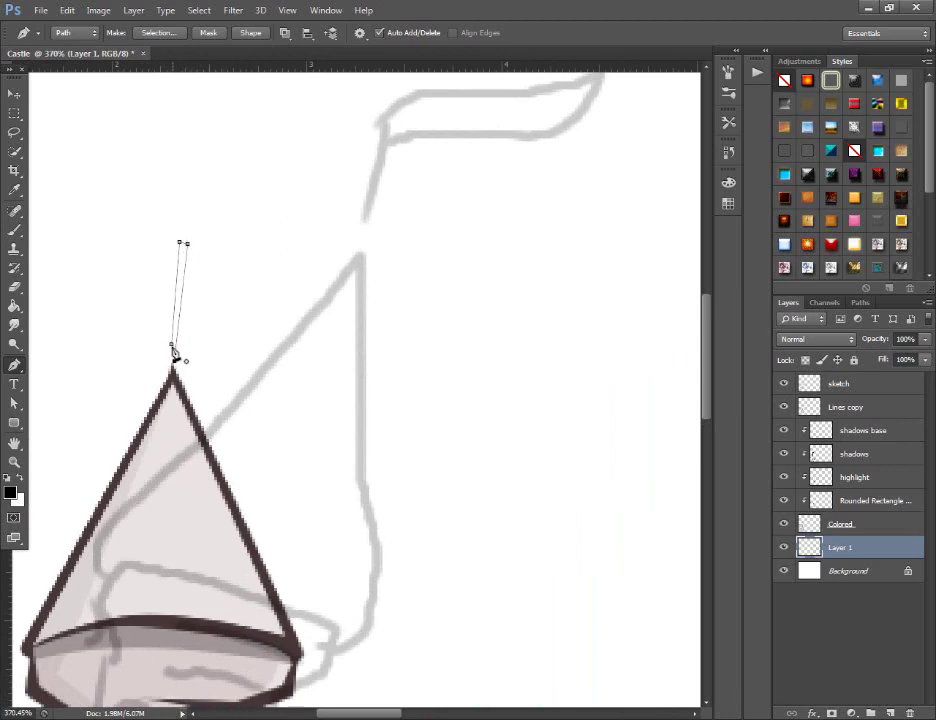
right_click(286, 297)
left_click(310, 372)
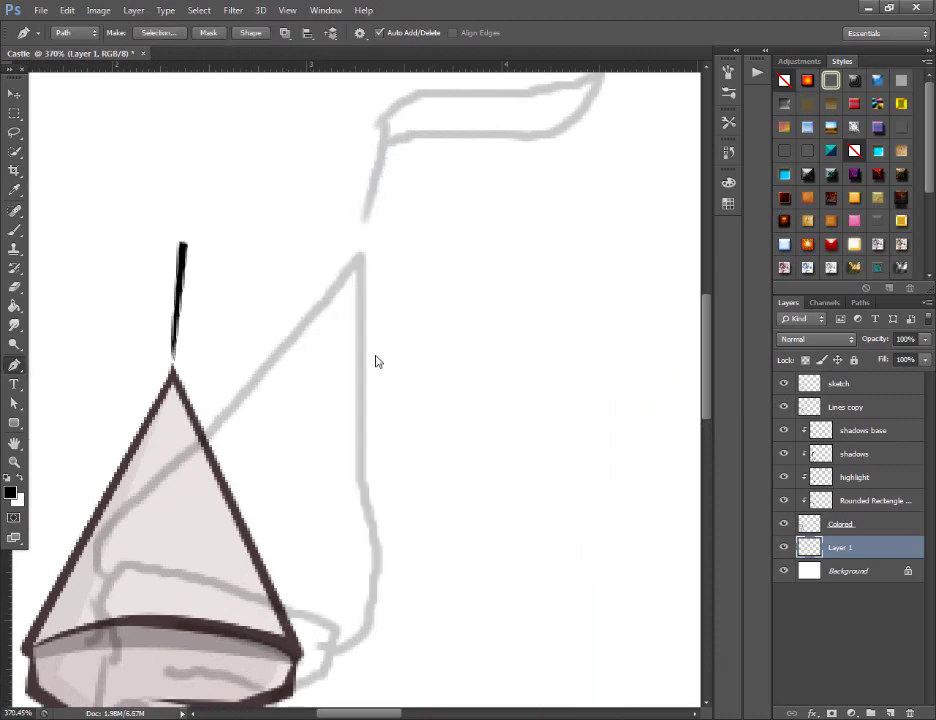
left_click(888, 712)
scroll(407, 265, "up", 1)
scroll(300, 275, "up", 1)
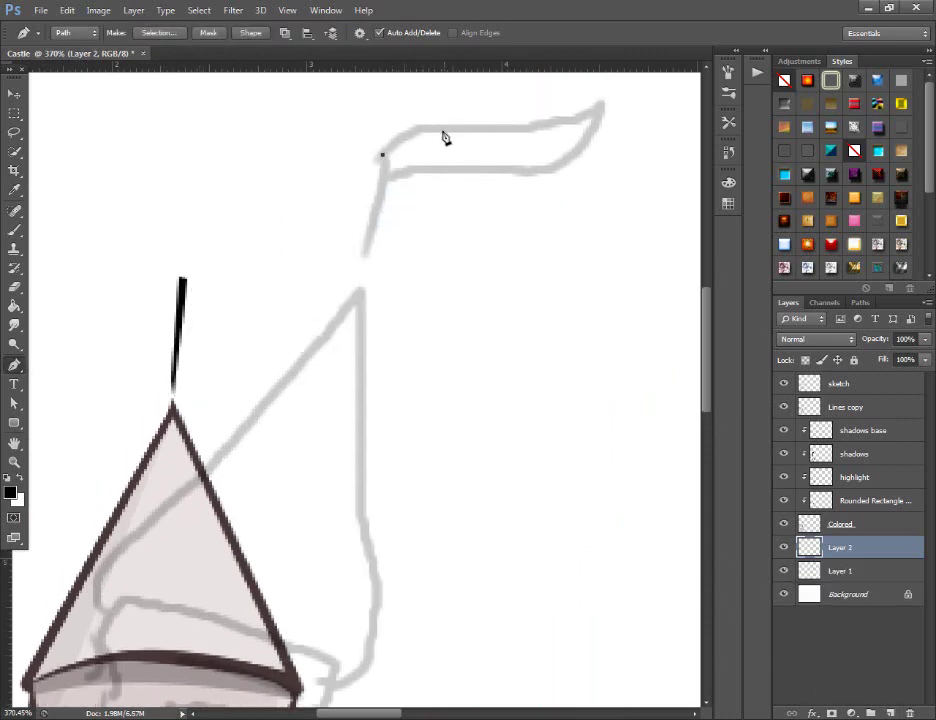
Draw the flag outline on Layer 2, fill it black, and delete the path
left_click_drag(443, 131, 499, 128)
left_click(601, 111)
left_click_drag(544, 171, 490, 172)
left_click(387, 177)
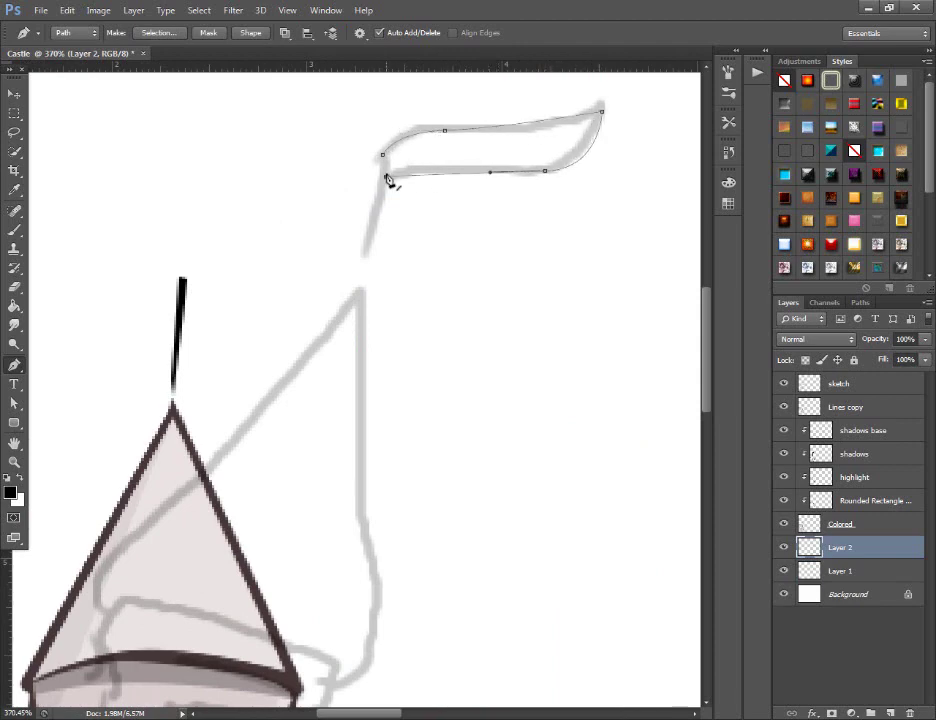
left_click(384, 157)
right_click(437, 200)
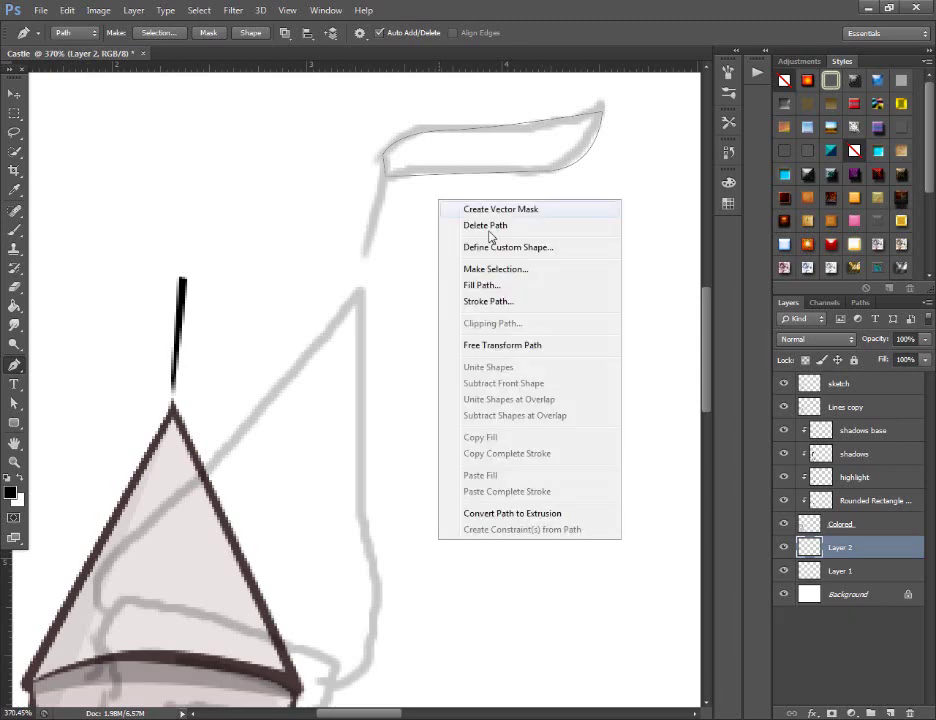
left_click(487, 290)
right_click(484, 208)
left_click(522, 245)
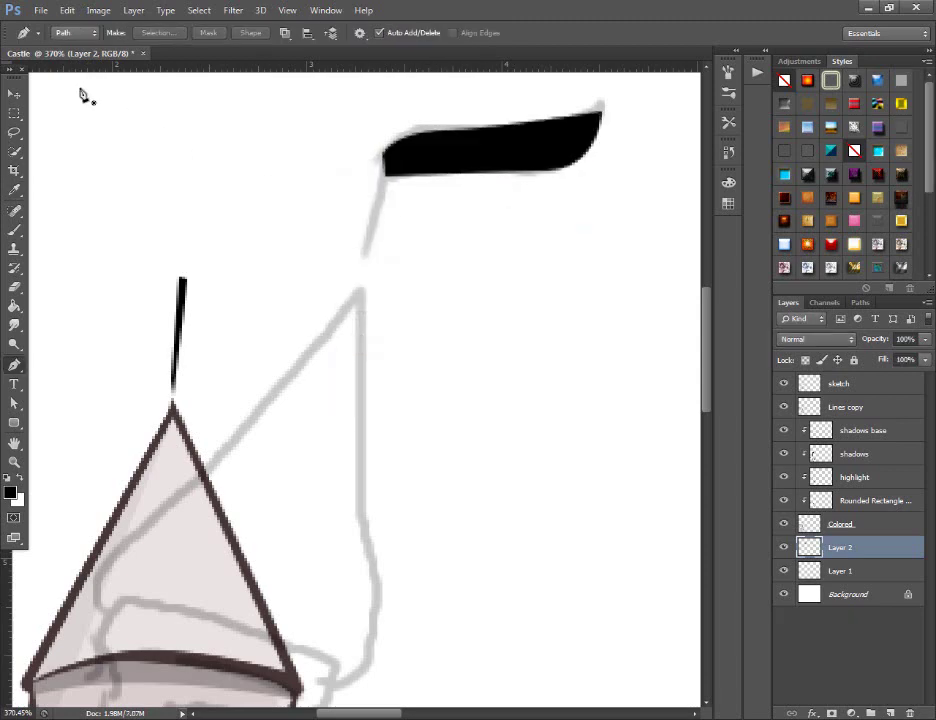
Move the flag onto the pole tilted about 9°, merge it down, then undo it
left_click(16, 96)
mouse_move(518, 157)
left_mouse_down()
mouse_move(376, 299)
mouse_move(355, 285)
left_mouse_up()
left_click_drag(420, 292, 393, 312)
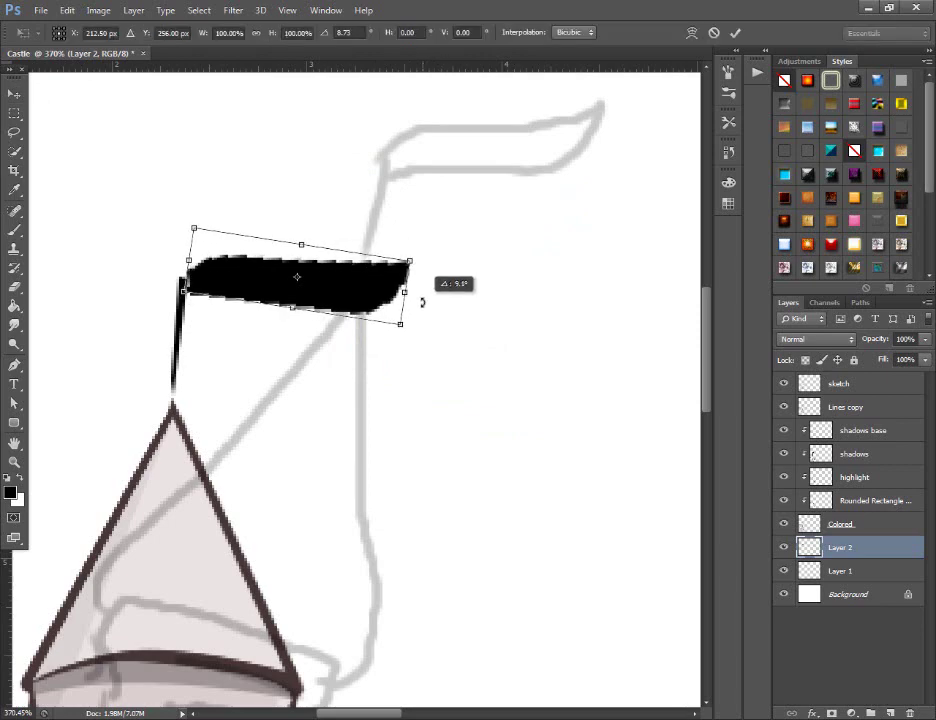
left_click(14, 403)
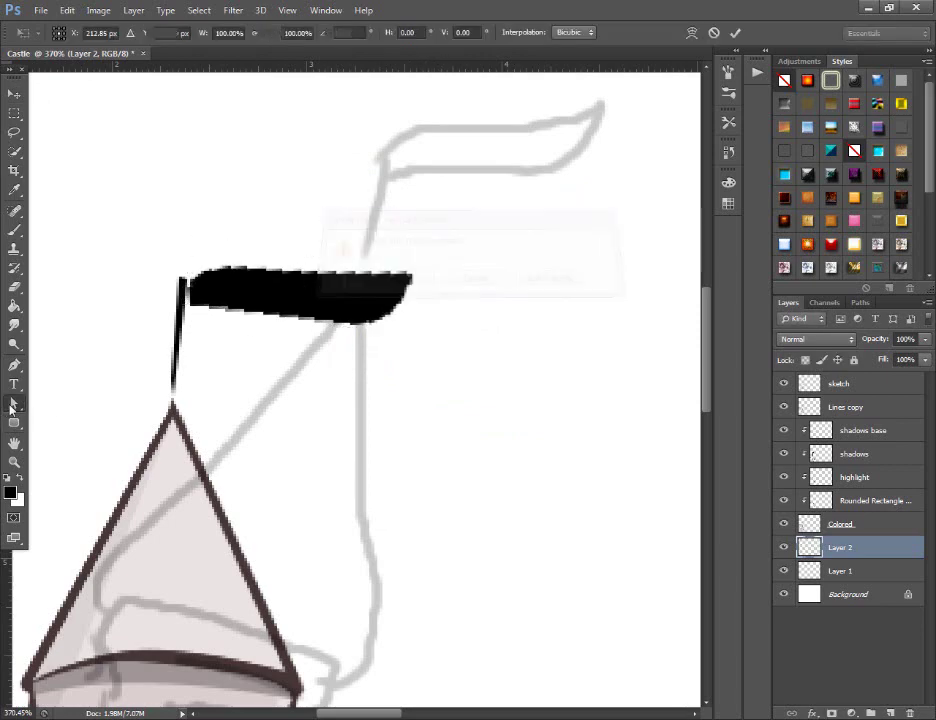
left_click(16, 96)
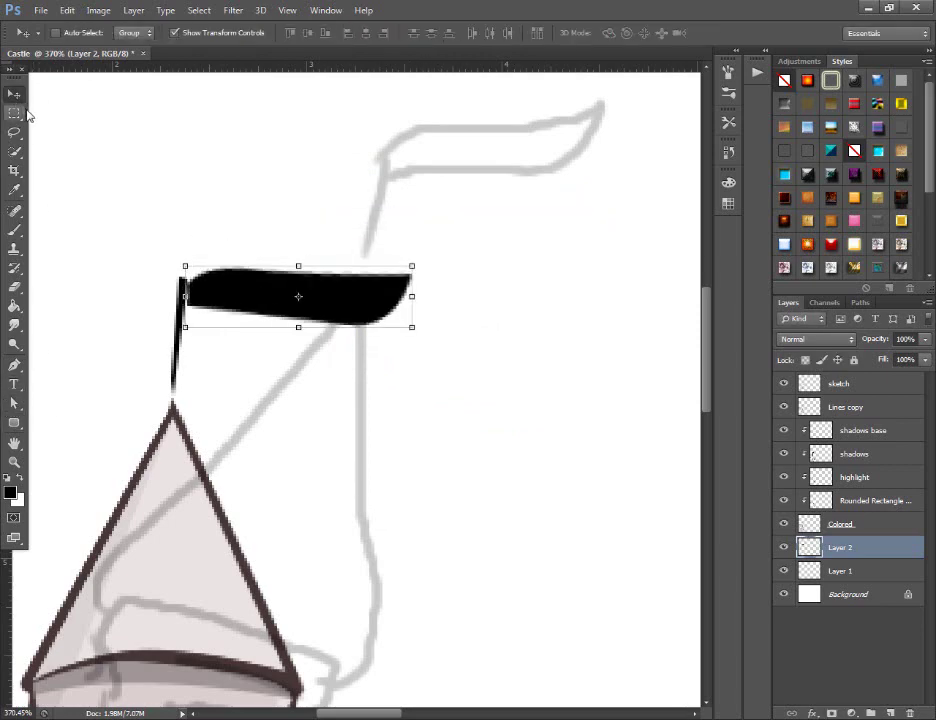
key("ctrl+e")
key("Delete")
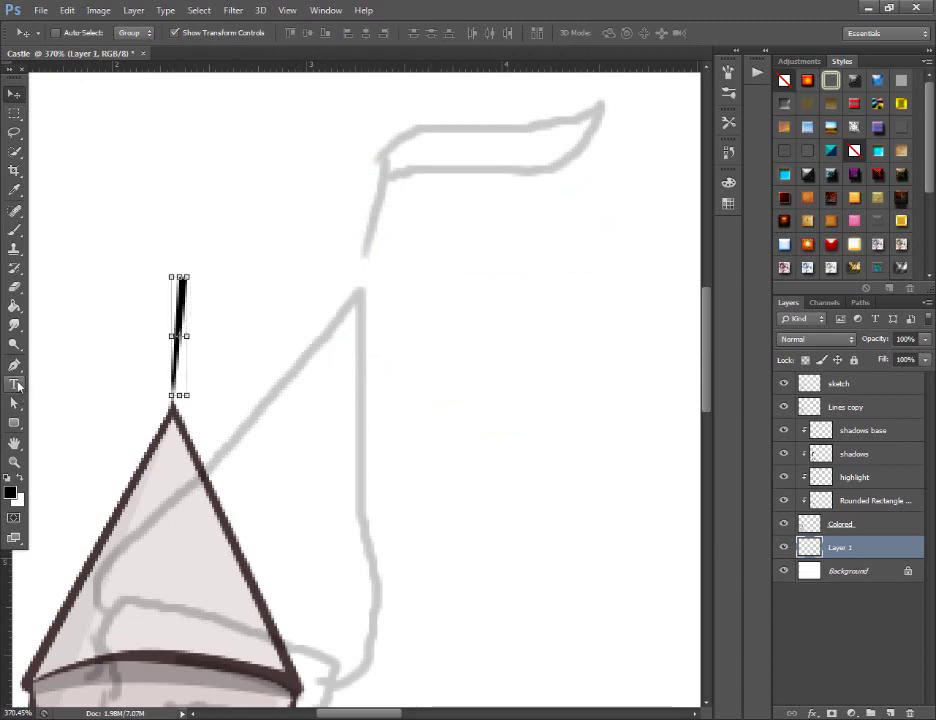
Trace a pen-path outline for the flag, from the pole top out to a pointed tip
key("p")
left_click(275, 276)
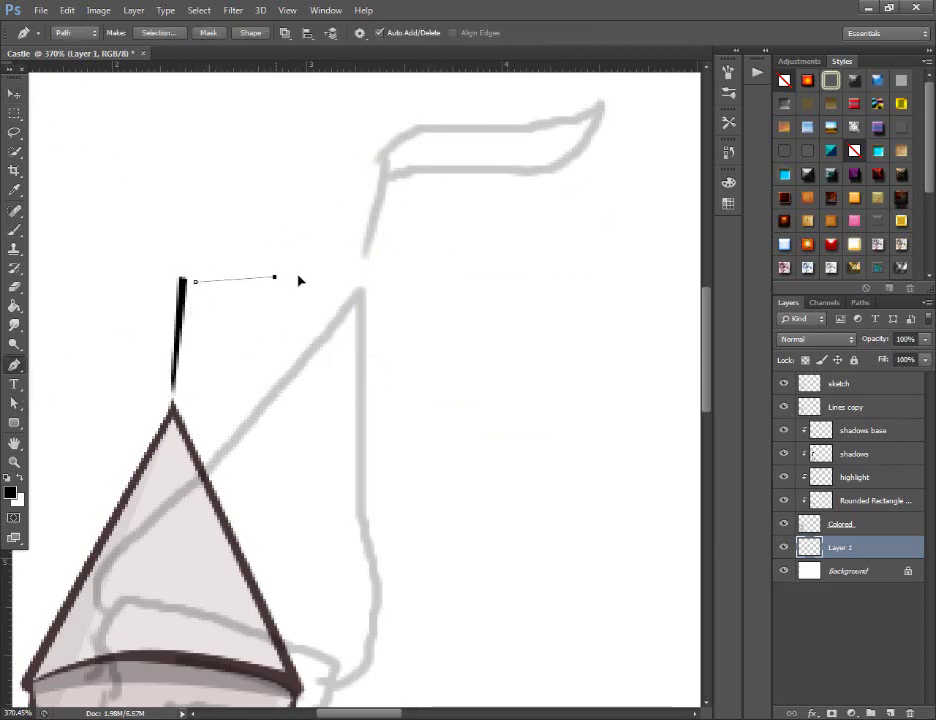
left_click(310, 283)
left_click(377, 282)
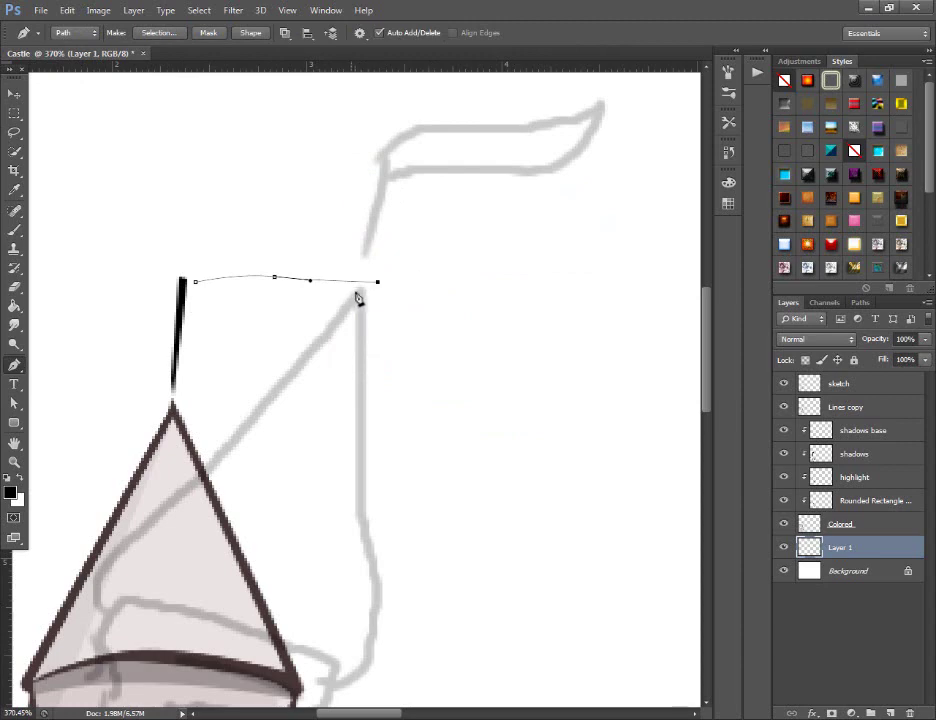
left_click(383, 266)
mouse_move(323, 303)
left_mouse_down()
mouse_move(236, 299)
mouse_move(218, 316)
left_mouse_up()
key("ctrl+z")
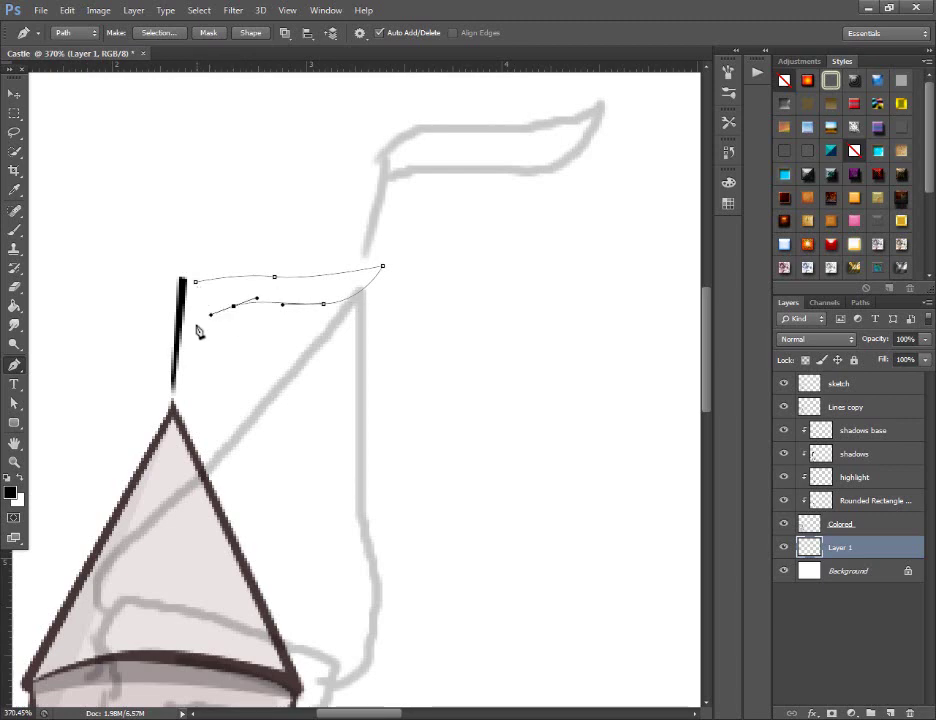
left_click(193, 322)
left_click(196, 287)
Fill the flag path with black, then delete the path
right_click(329, 260)
left_click(384, 344)
key("Return")
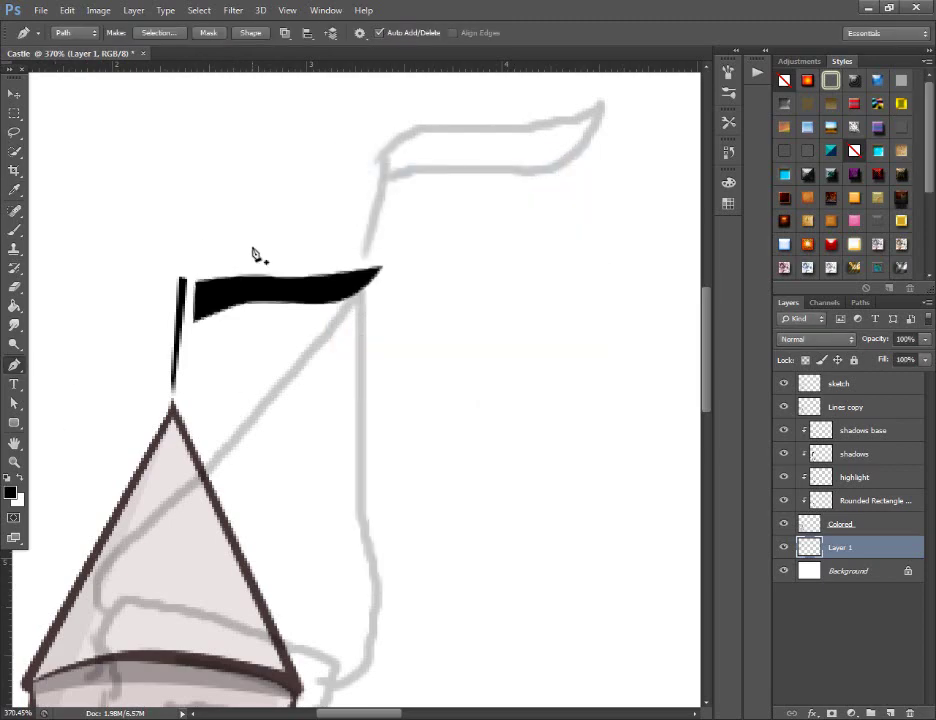
right_click(253, 255)
left_click(307, 280)
left_click(14, 93)
left_click_drag(298, 270, 309, 291)
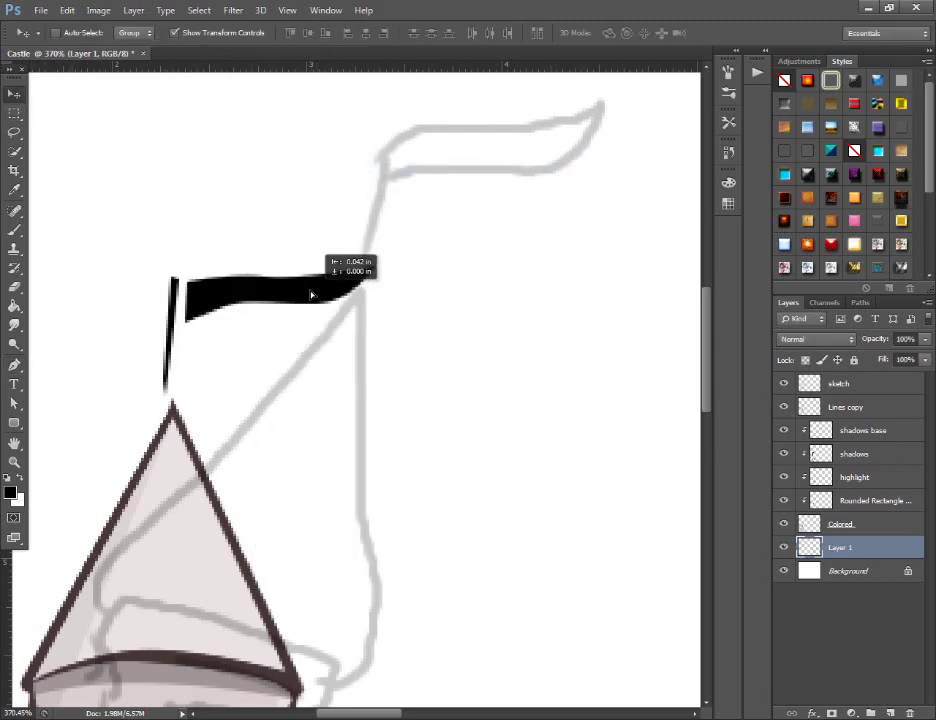
key("ctrl+z")
Lasso the black flag and copy it onto its own new Layer 2 via Layer via Copy
left_click(14, 131)
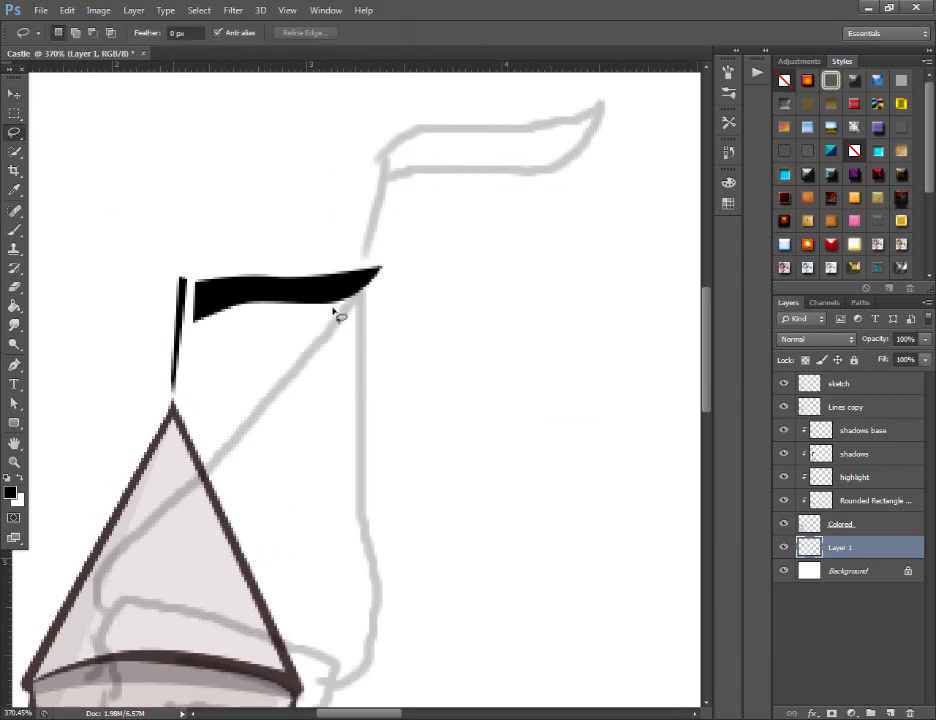
left_click_drag(445, 270, 200, 338)
left_click_drag(193, 272, 440, 272)
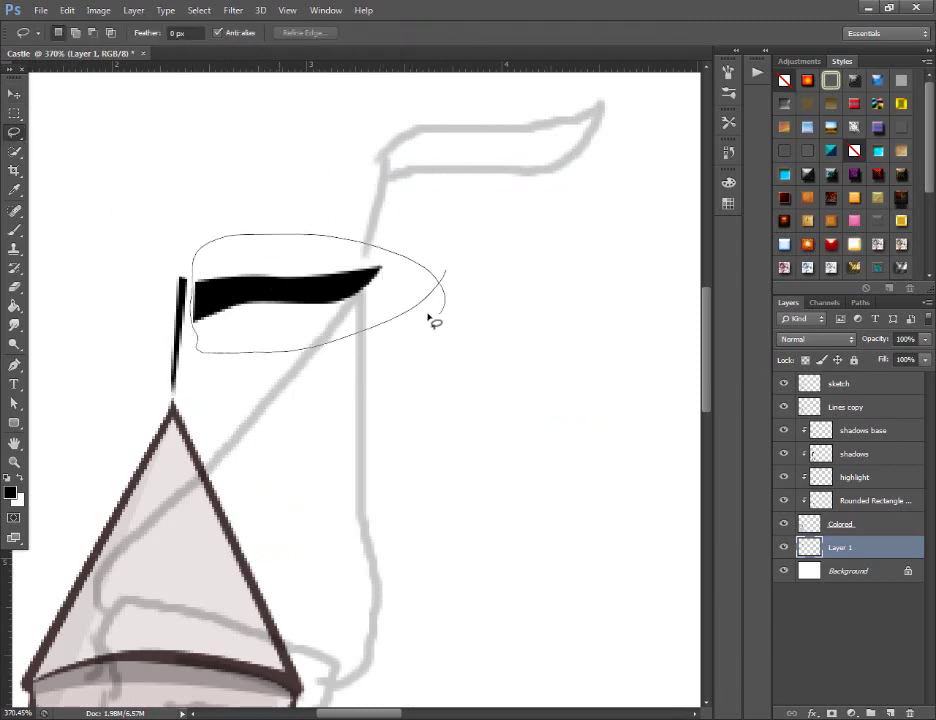
right_click(376, 292)
left_click(428, 411)
left_click(14, 96)
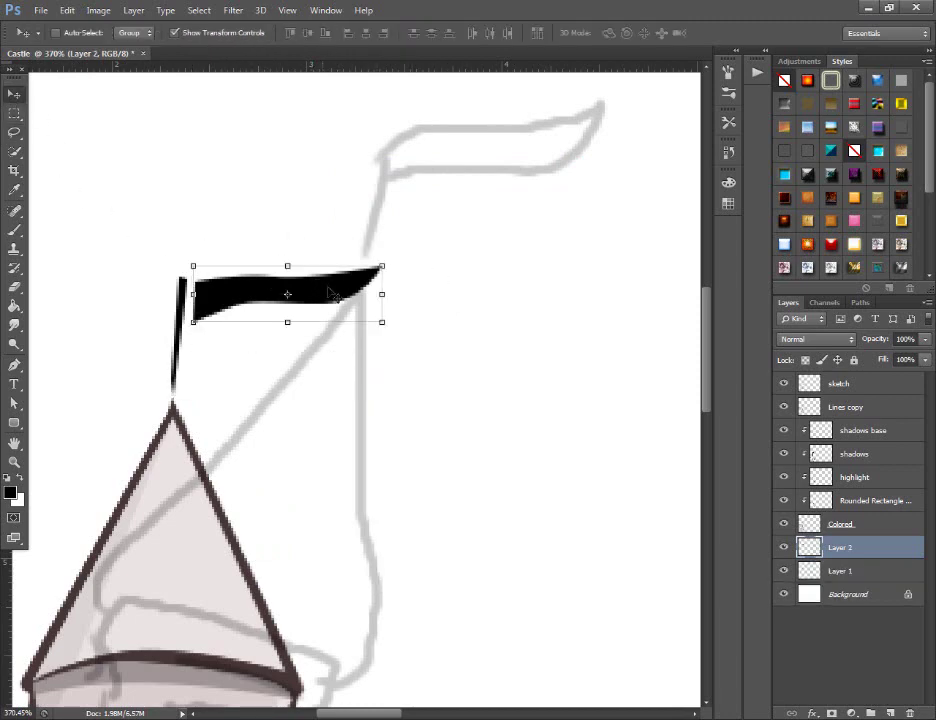
left_click_drag(338, 280, 328, 292)
key("ctrl+z")
Hide the grey sketch layer in the Layers panel
scroll(397, 324, "down", 3)
scroll(388, 347, "down", 2)
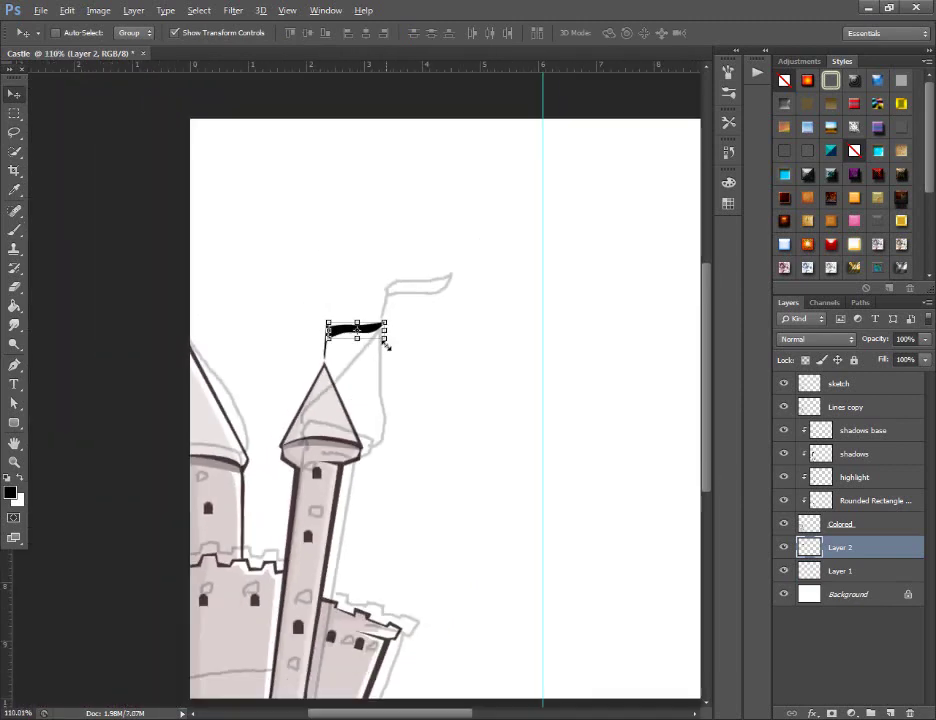
scroll(384, 344, "down", 2)
left_click(784, 386)
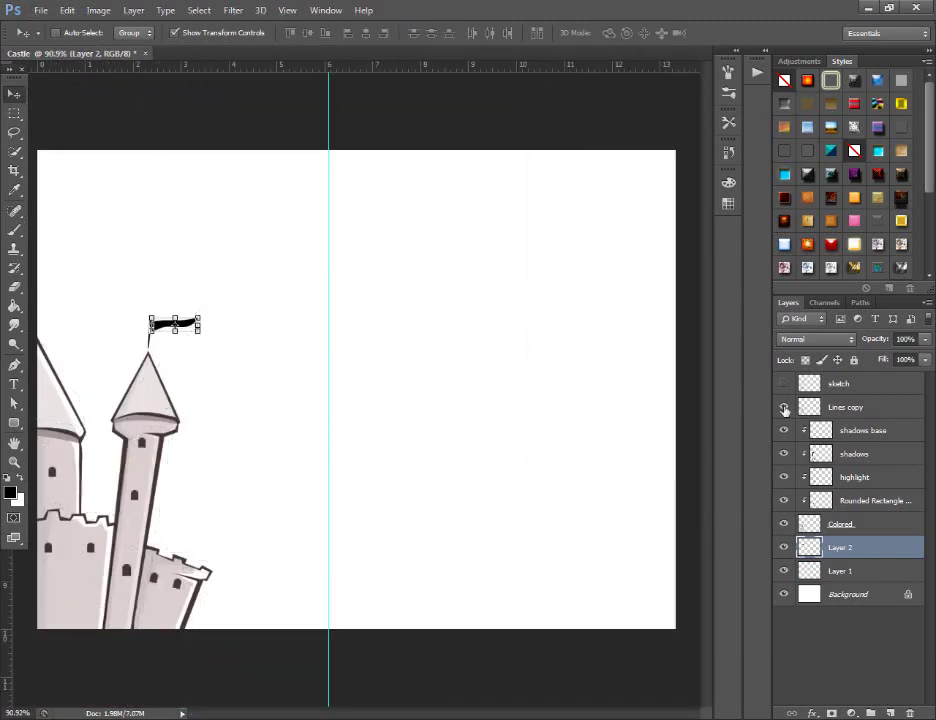
left_click(880, 647)
Give Layer 1, the pole, an Orange, Yellow, Orange gradient overlay with slightly adjusted scale
left_click(840, 547)
double_click(880, 570)
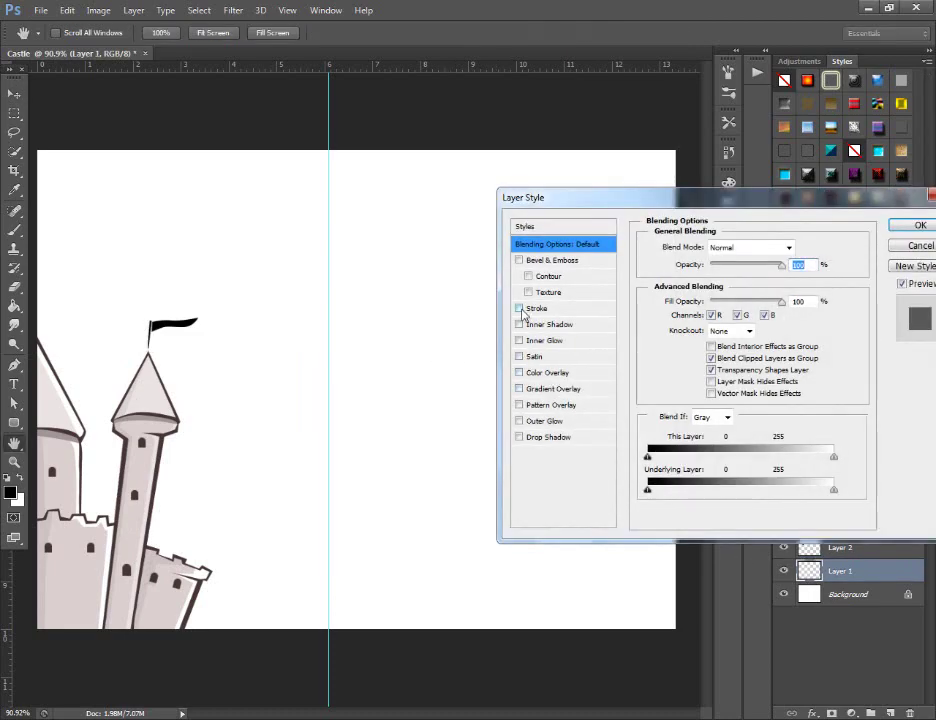
left_click(519, 309)
left_click(519, 308)
left_click(556, 388)
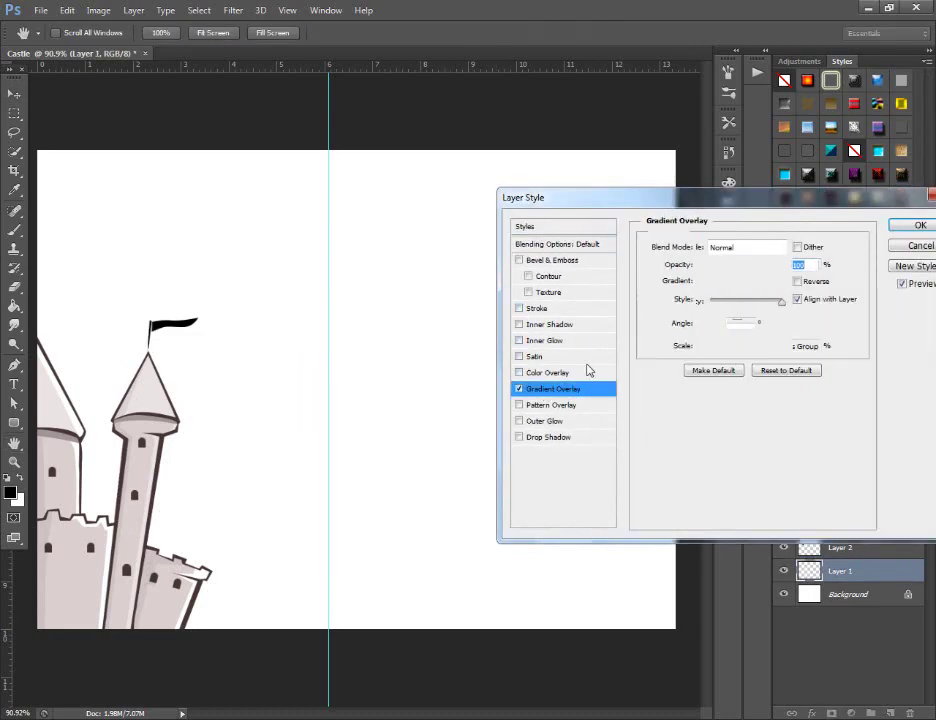
left_click(727, 282)
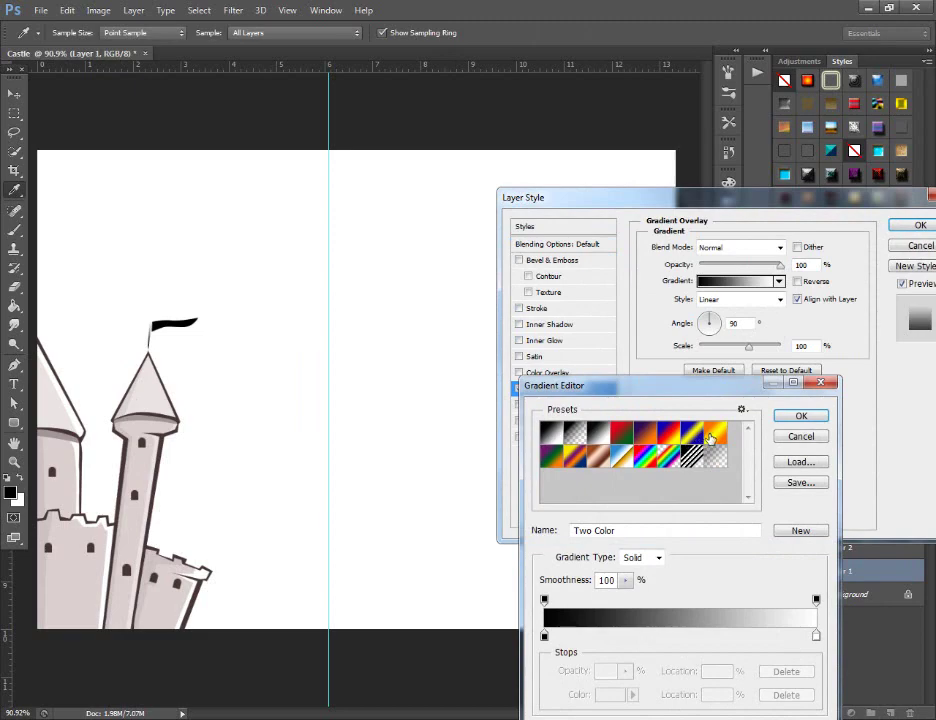
left_click(710, 437)
left_click(800, 417)
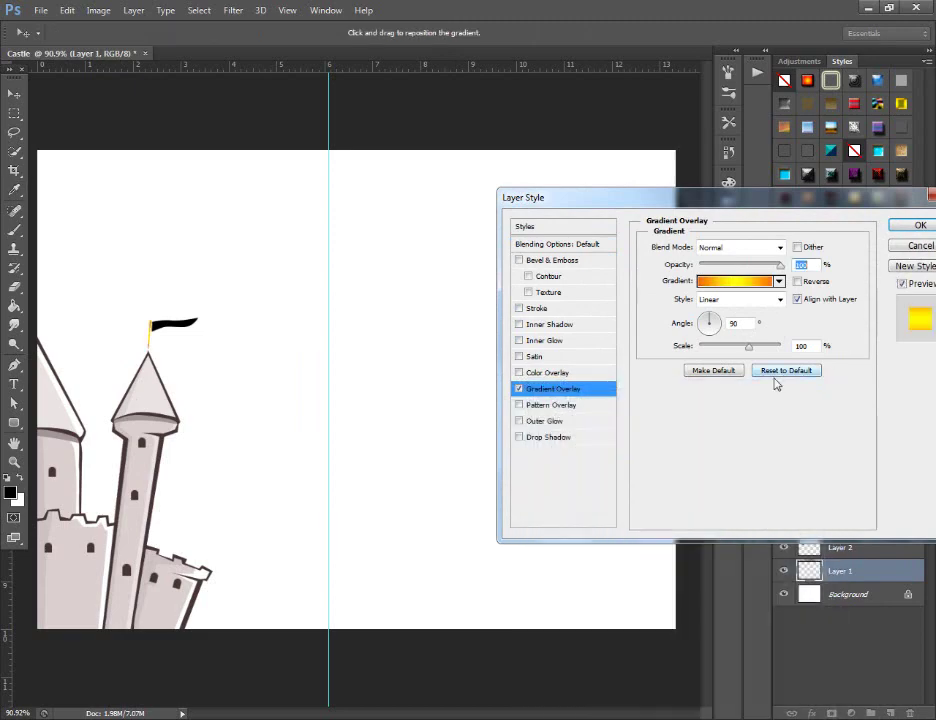
left_click_drag(749, 346, 755, 346)
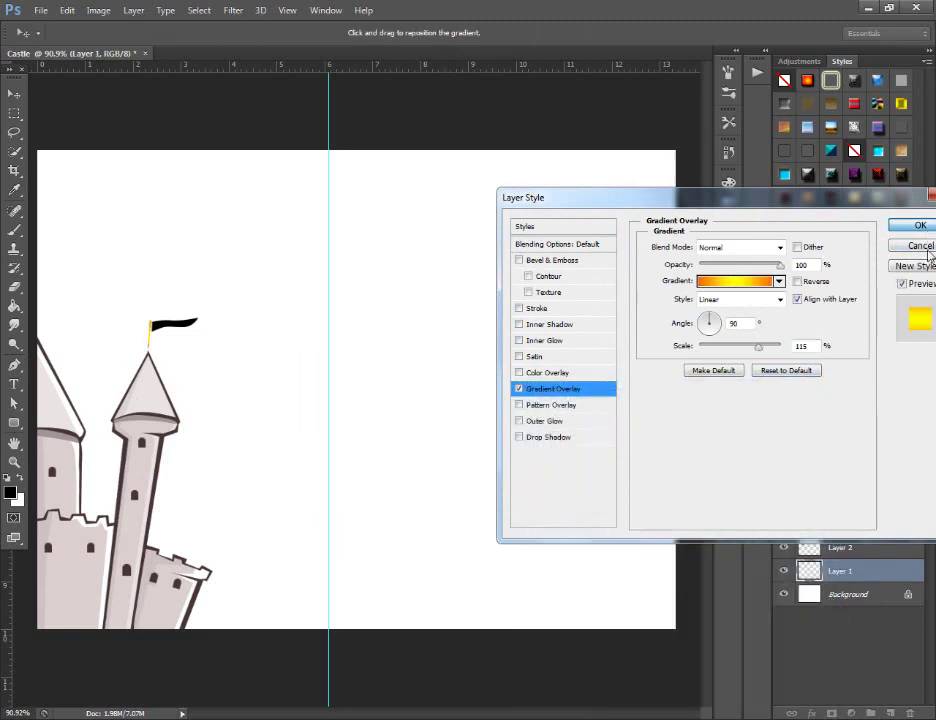
left_click(918, 225)
Add an Orange, Yellow, Orange gradient overlay to Layer 2, scaled to about 150%
double_click(812, 547)
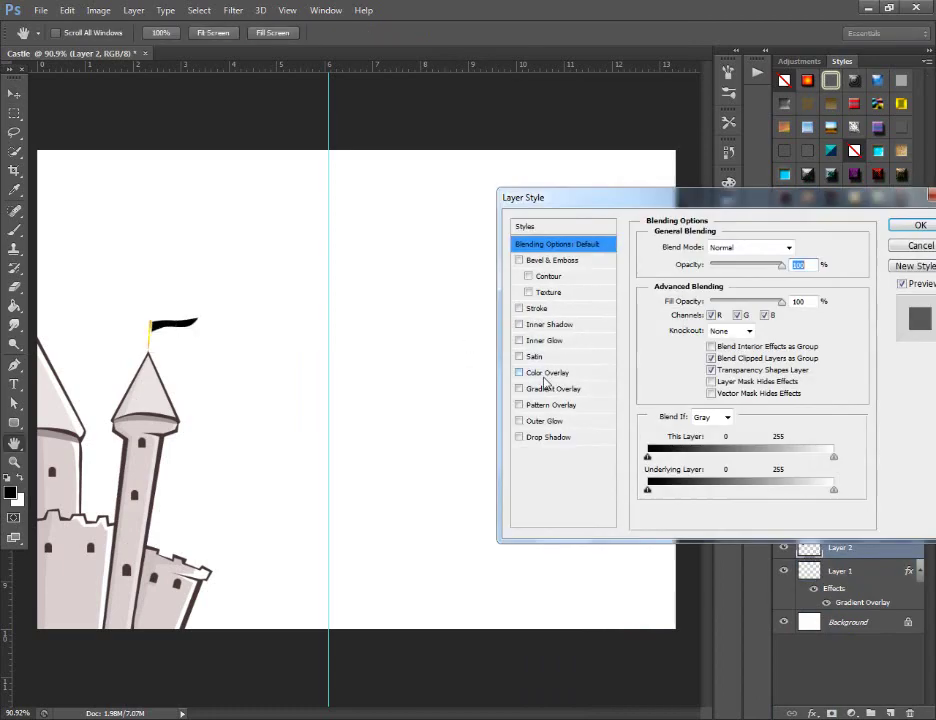
left_click(548, 388)
left_click(738, 281)
left_click(714, 433)
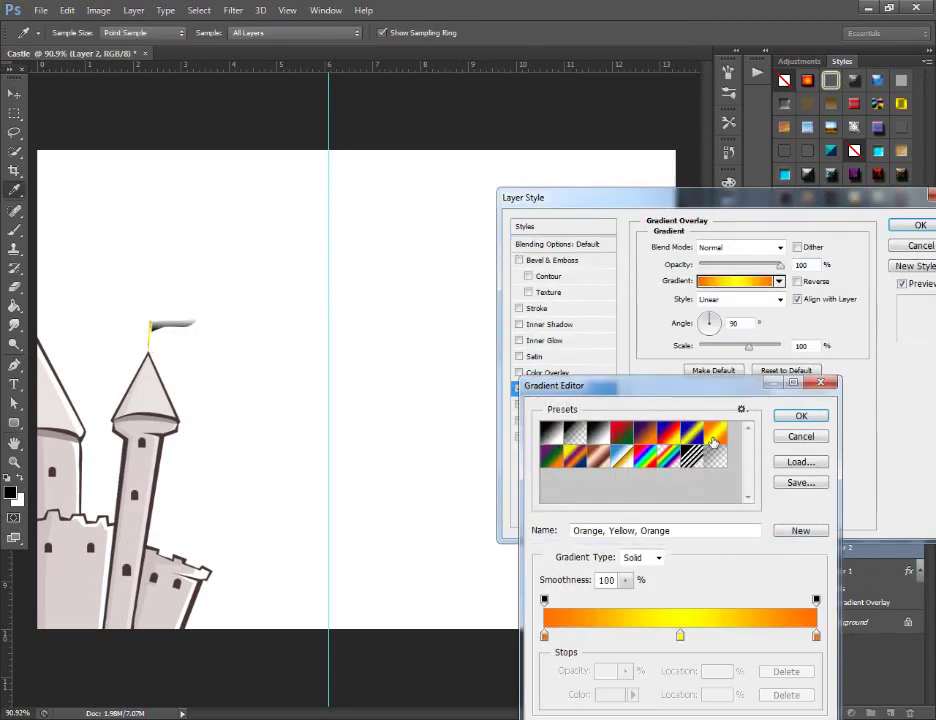
left_click(806, 416)
left_click_drag(778, 346, 815, 346)
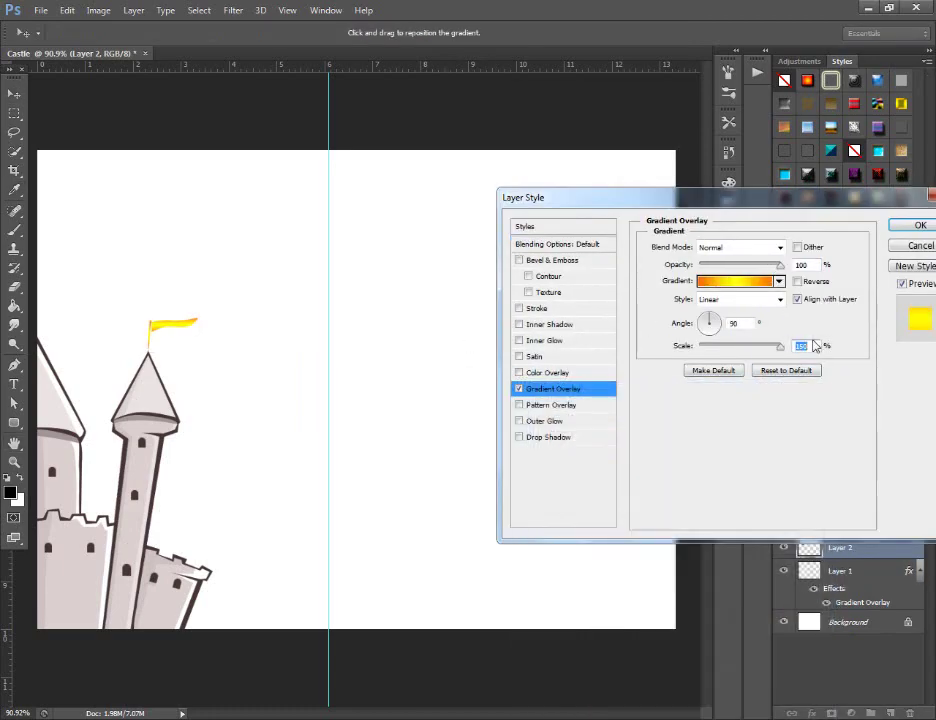
type("150")
Try a radial style, return the flag gradient to linear, fine-tune its scale, and apply
left_click(710, 325)
left_click(720, 302)
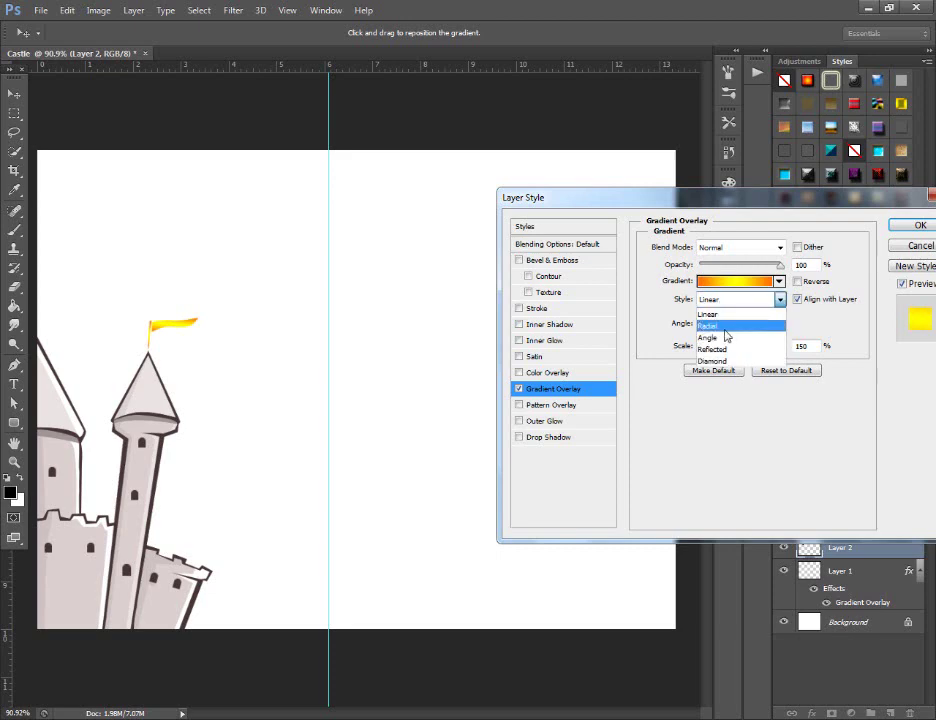
left_click(733, 324)
left_click(710, 329)
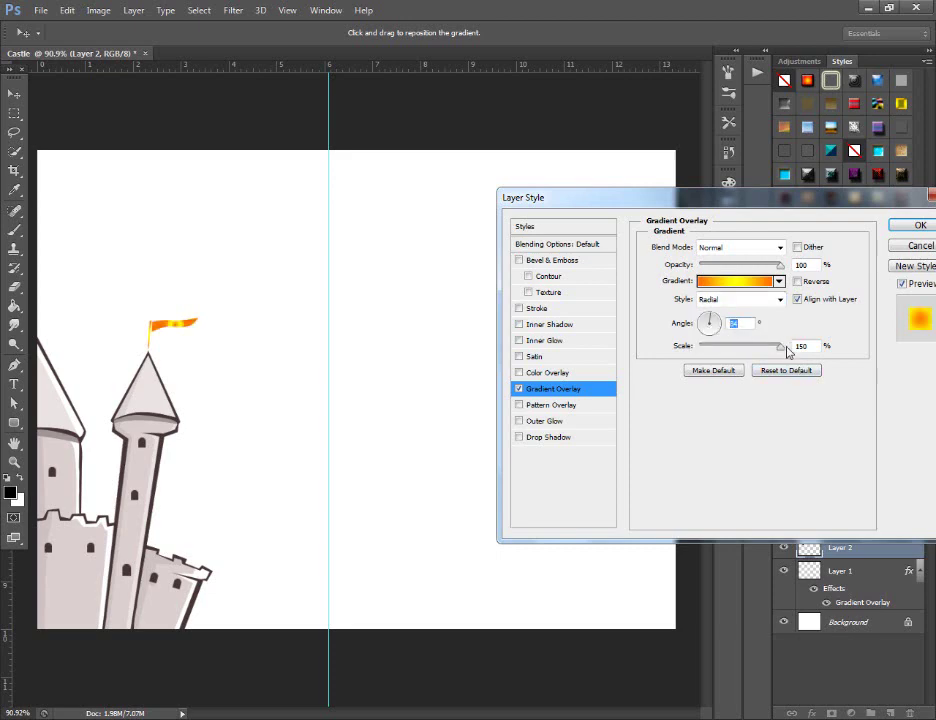
key("Tab")
left_click(730, 299)
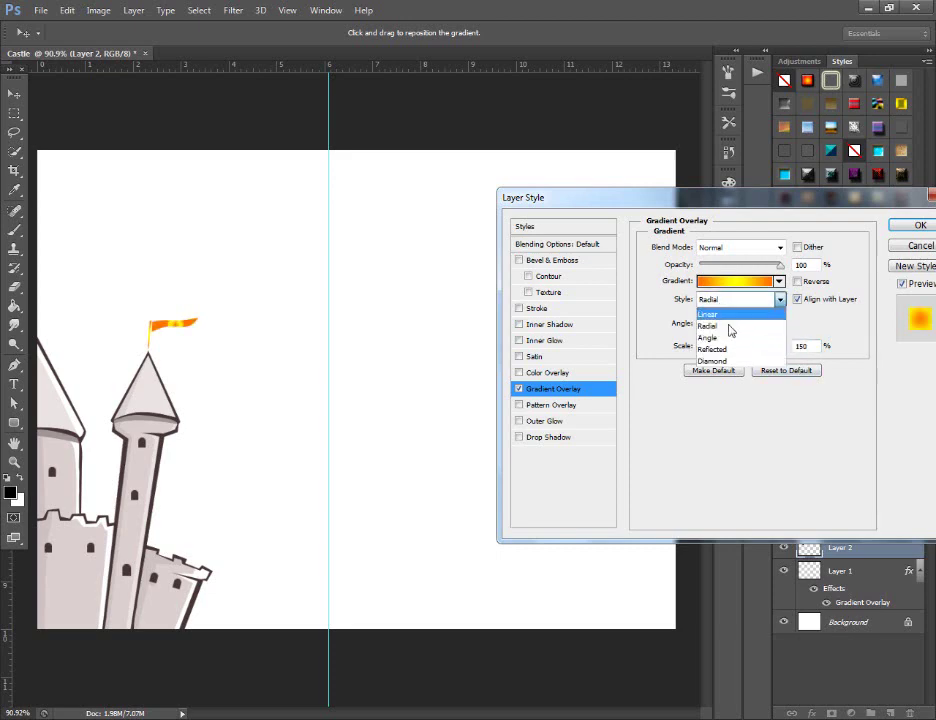
left_click(708, 314)
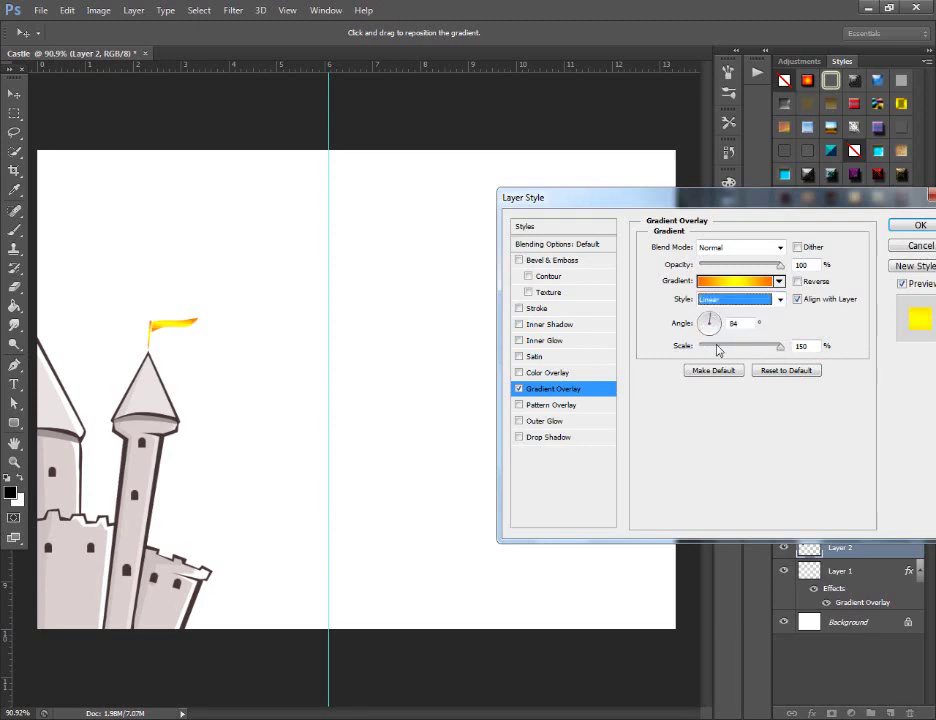
left_click_drag(762, 345, 740, 354)
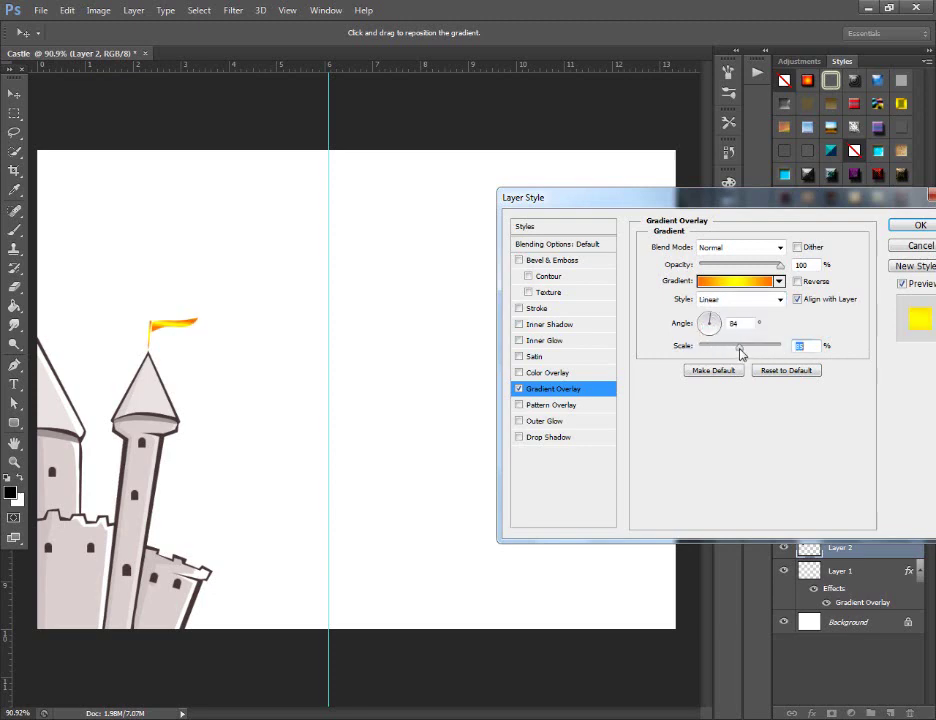
left_click_drag(740, 352, 771, 354)
key("Return")
scroll(366, 384, "down", 1)
scroll(345, 400, "down", 1)
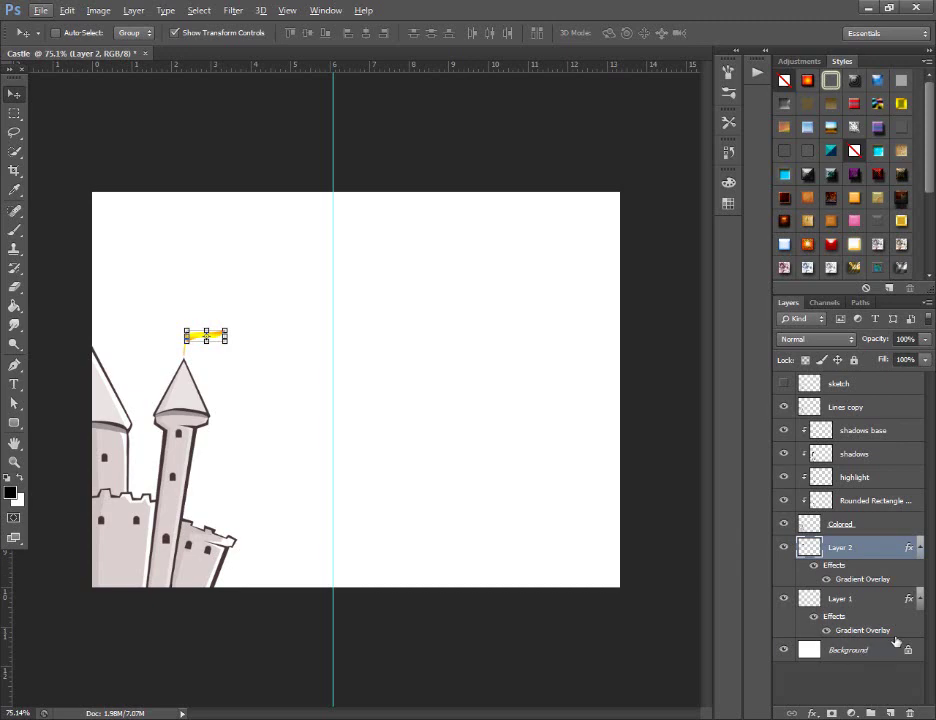
Add a new empty layer directly above the Background layer
left_click(889, 636)
left_click(866, 541)
left_click(860, 650)
left_click(890, 713)
Set the foreground colour to blue in the colour picker
left_click(14, 307)
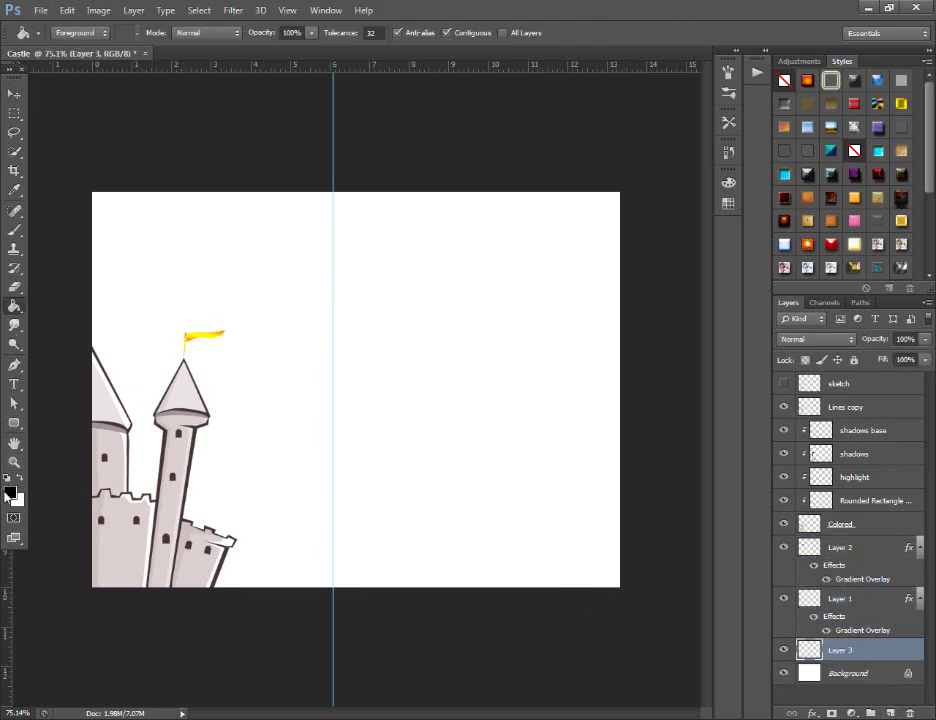
left_click(10, 492)
left_click(731, 415)
left_click(766, 437)
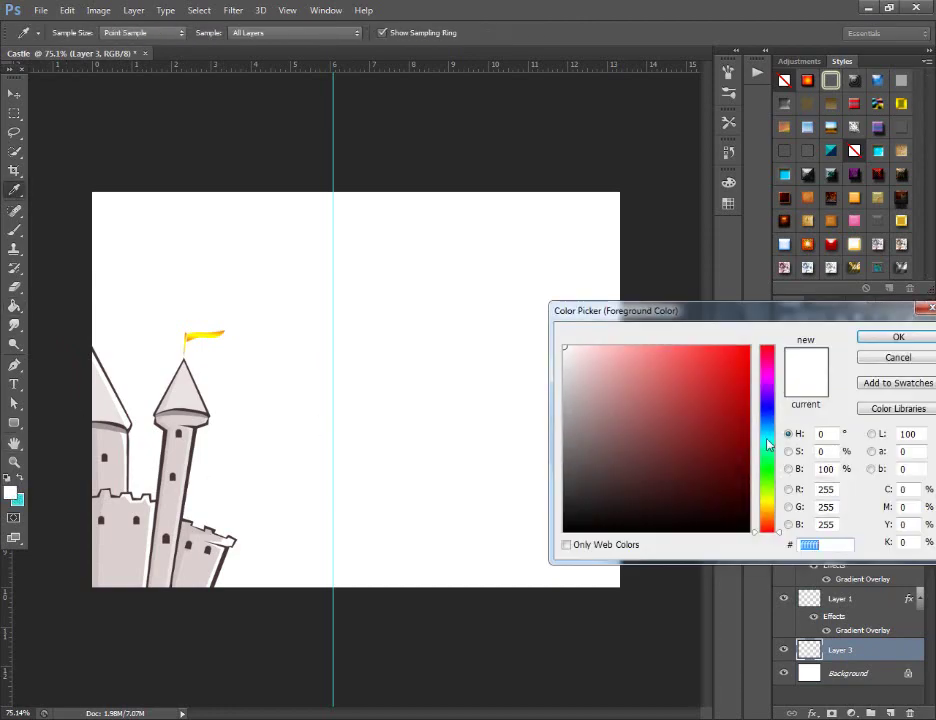
left_click(764, 428)
left_click(712, 382)
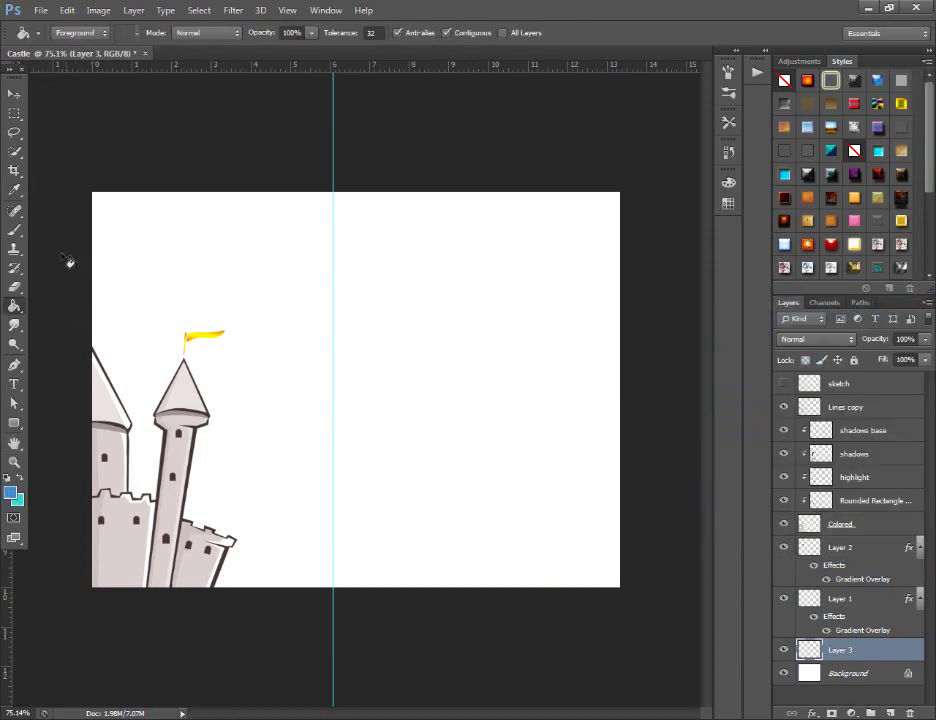
Drag a vertical blue-to-cyan gradient down the new layer to create the sky
right_click(12, 306)
left_click(58, 304)
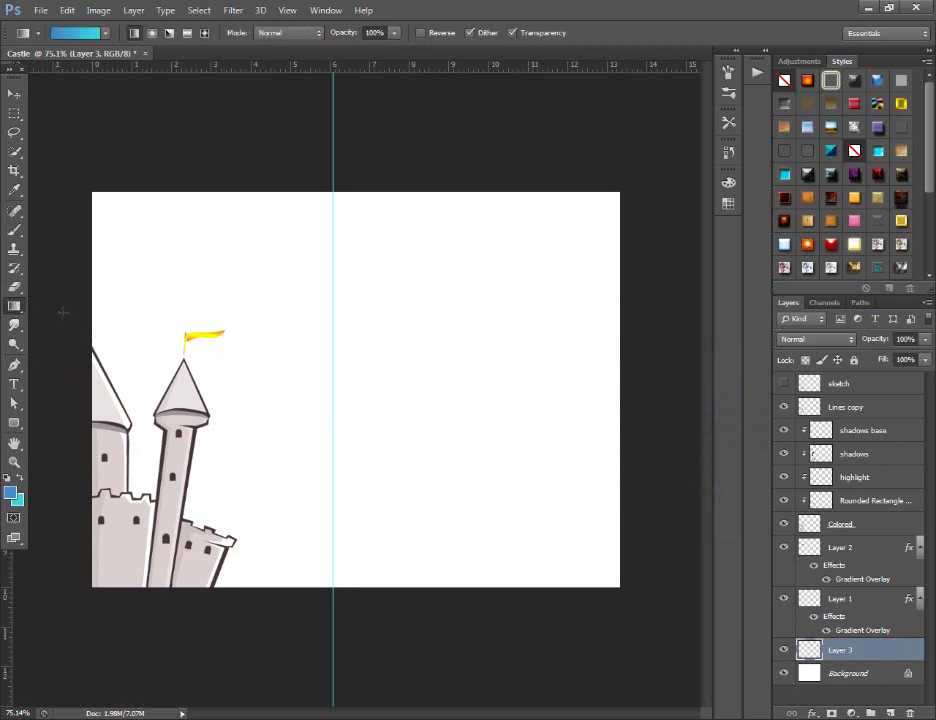
left_click_drag(354, 179, 344, 637)
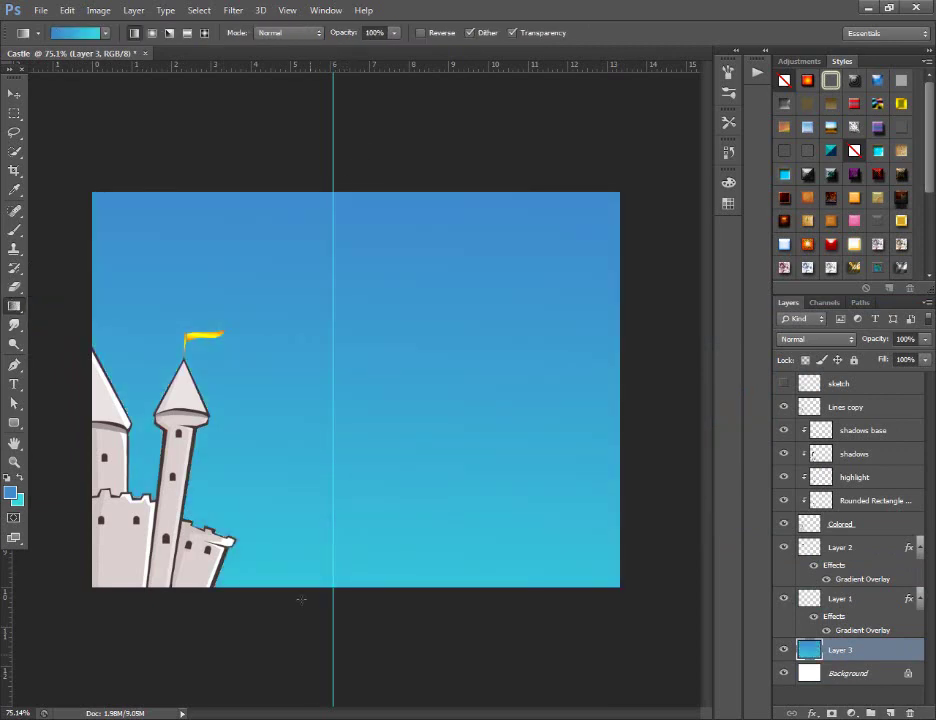
scroll(348, 433, "down", 1)
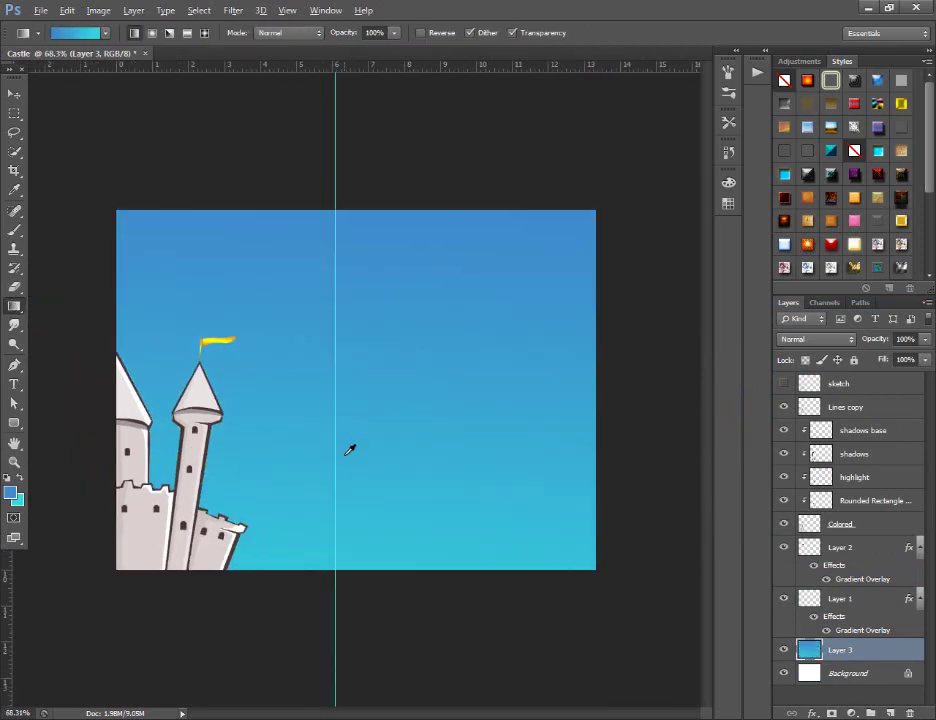
left_click(14, 93)
scroll(351, 396, "up", 1)
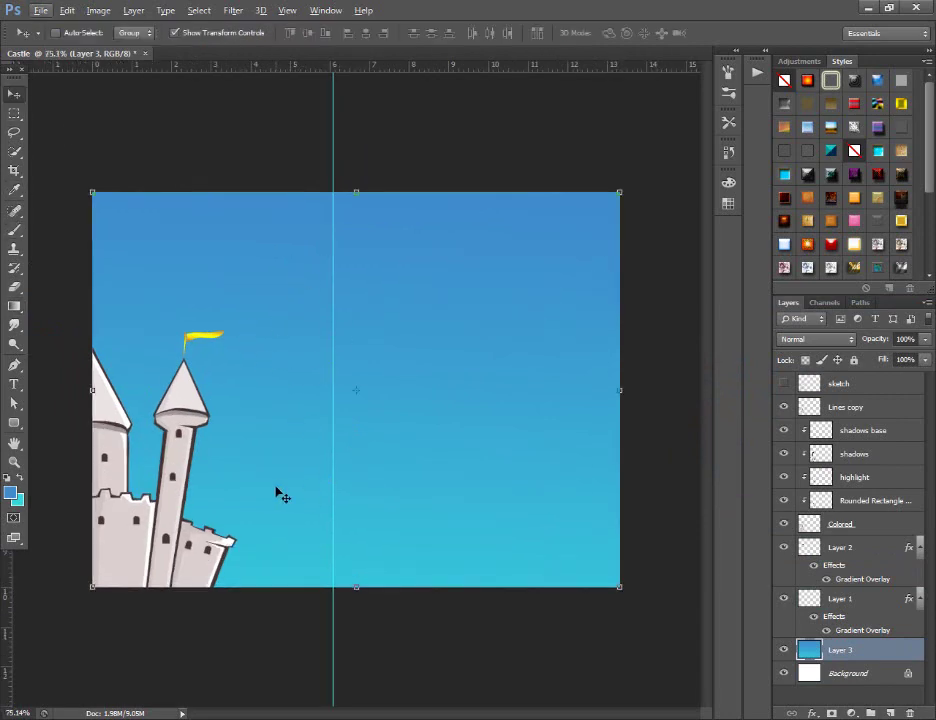
left_click(840, 523)
Draw a cyan 110 × 19 px rectangle strip at the canvas bottom-left on a new layer
left_click(890, 713)
left_click(14, 424)
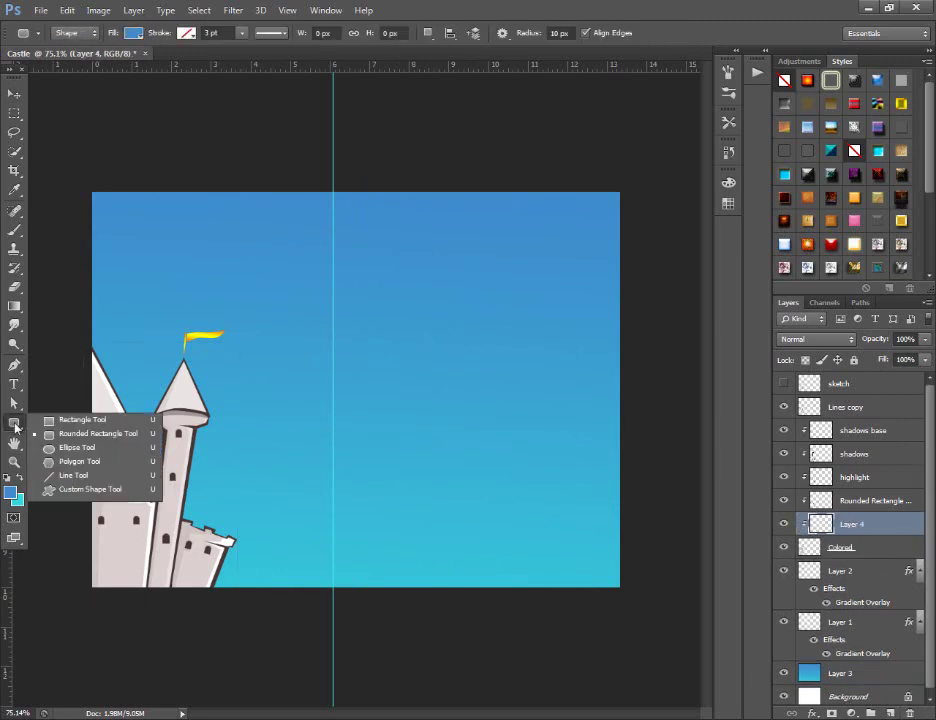
left_click(82, 419)
scroll(355, 390, "up", 3)
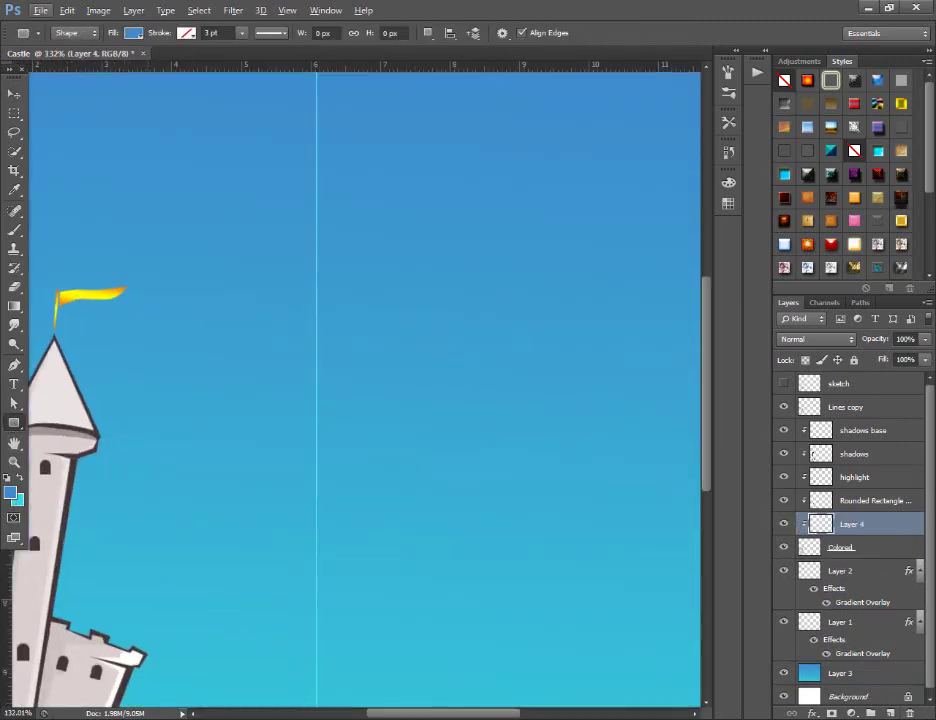
scroll(365, 390, "left", 4)
scroll(365, 390, "down", 2)
left_click(25, 487)
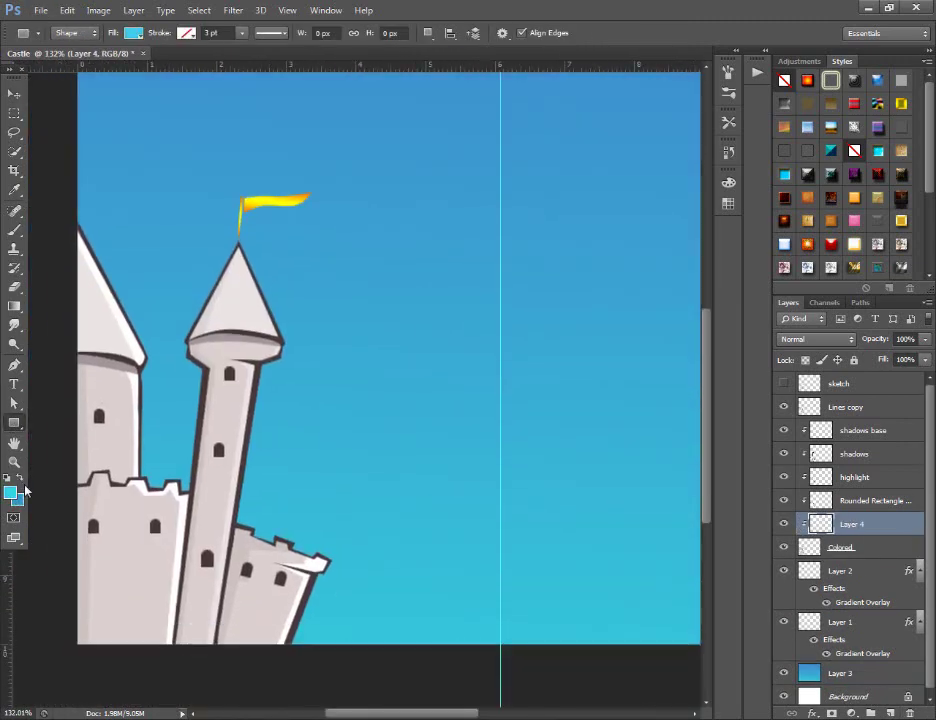
left_click_drag(69, 630, 173, 645)
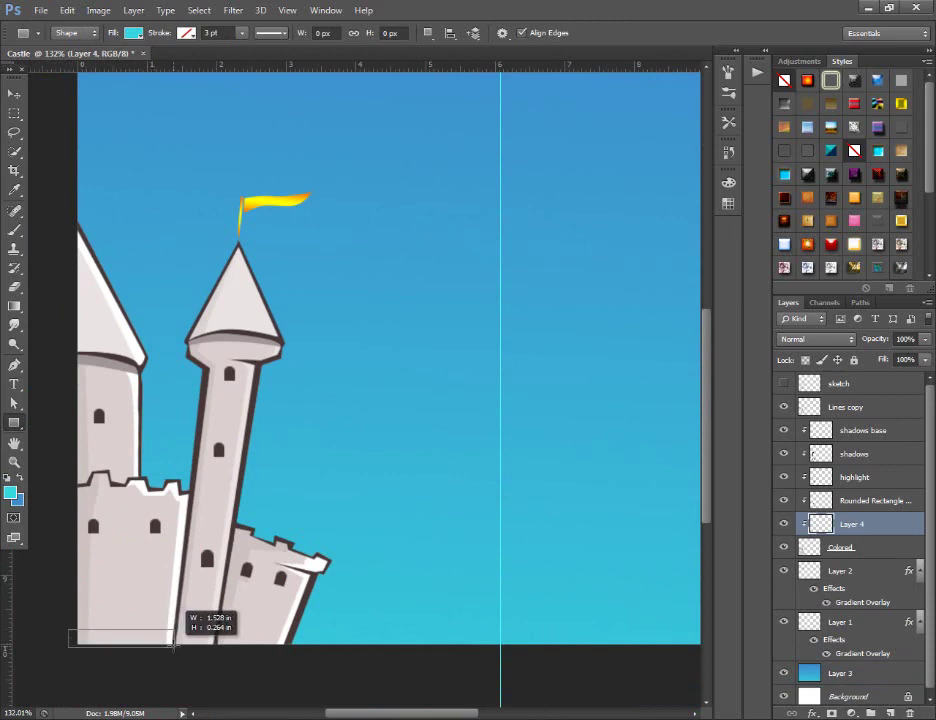
left_click(448, 416)
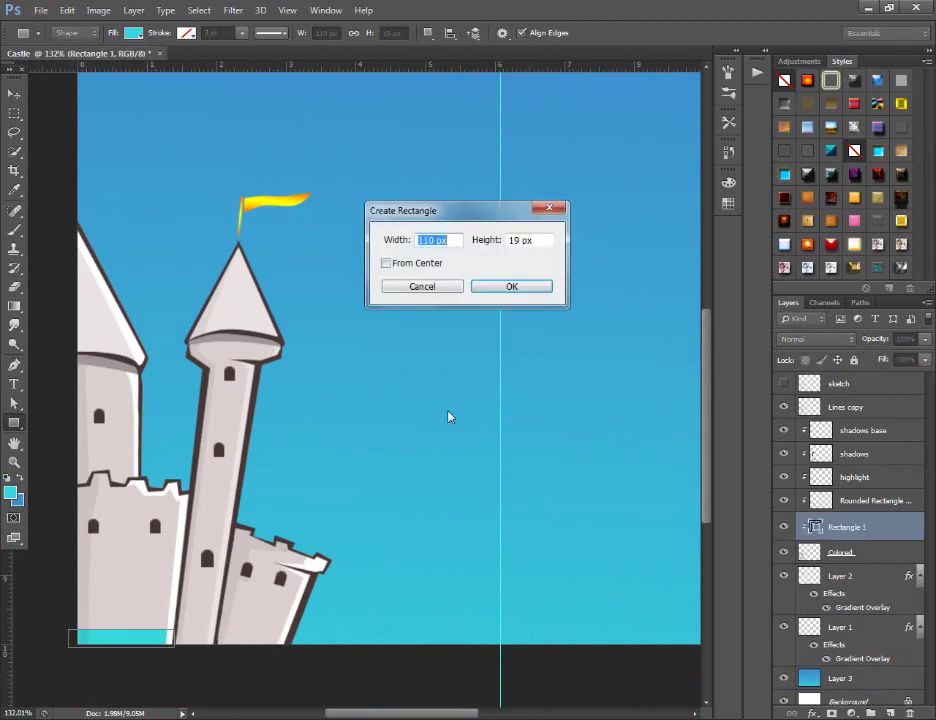
key("Return")
Give Rectangle 1 a 5 px outside stroke in a light blue sampled from the sky
left_click(866, 552)
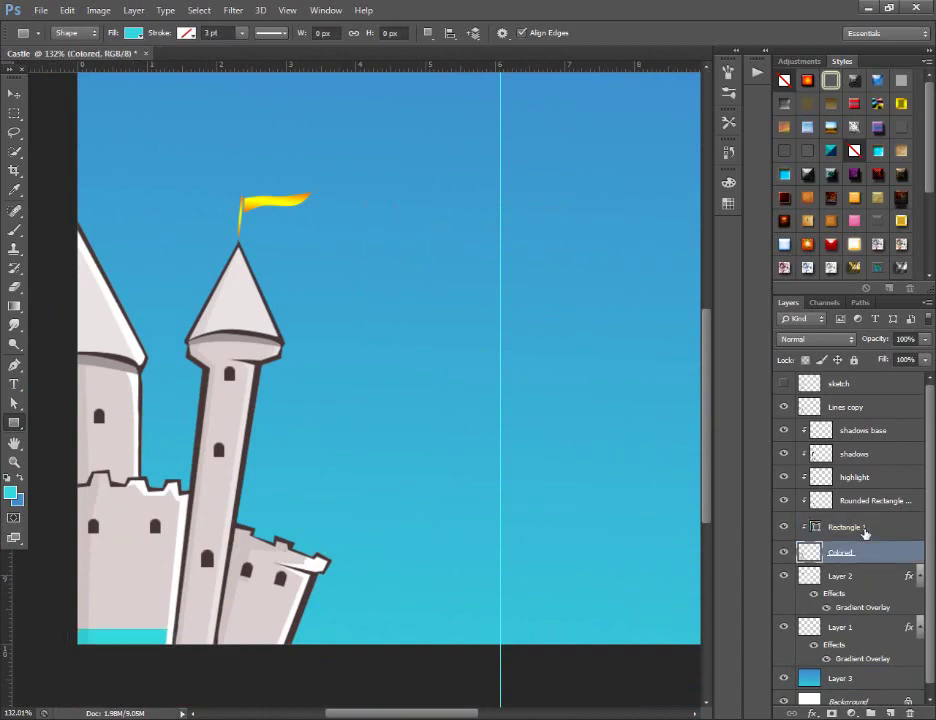
left_click(866, 528)
right_click(866, 528)
left_click(720, 136)
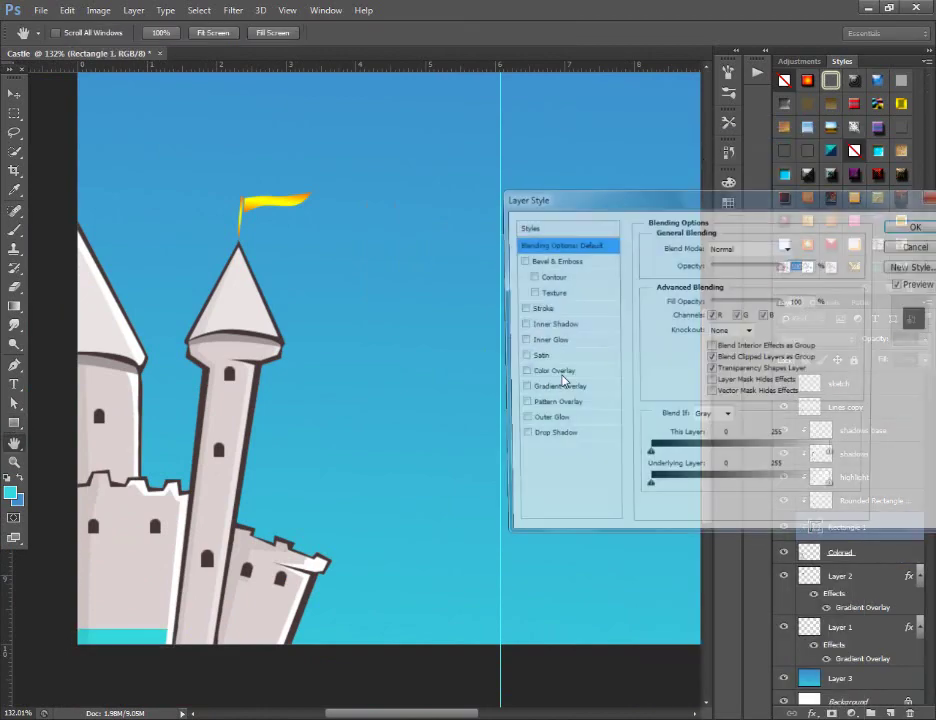
left_click(558, 313)
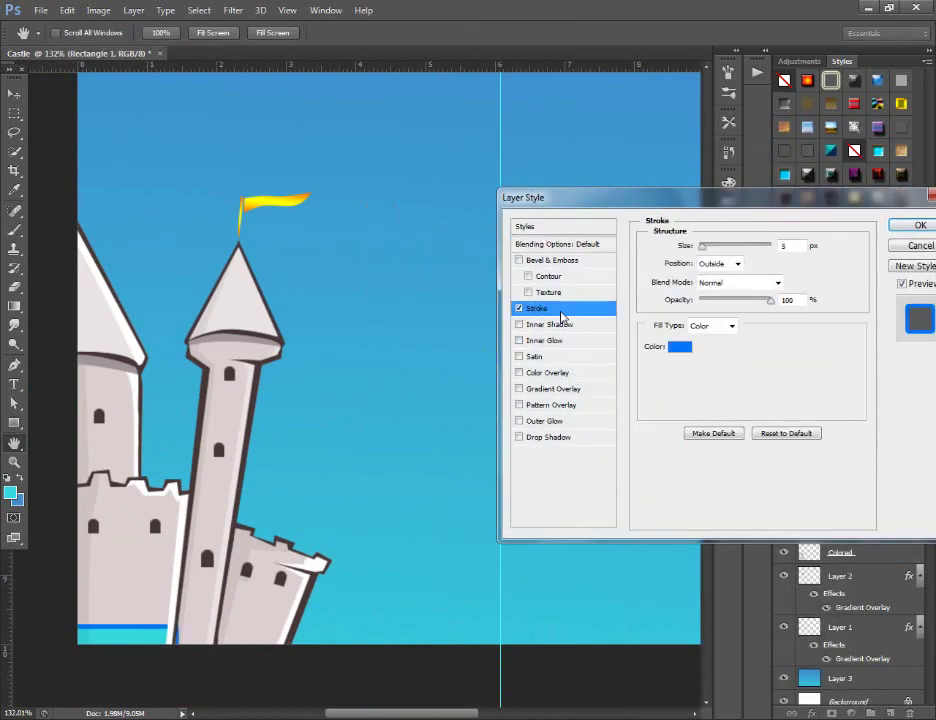
left_click(680, 346)
left_click_drag(620, 360, 612, 311)
left_click(318, 480)
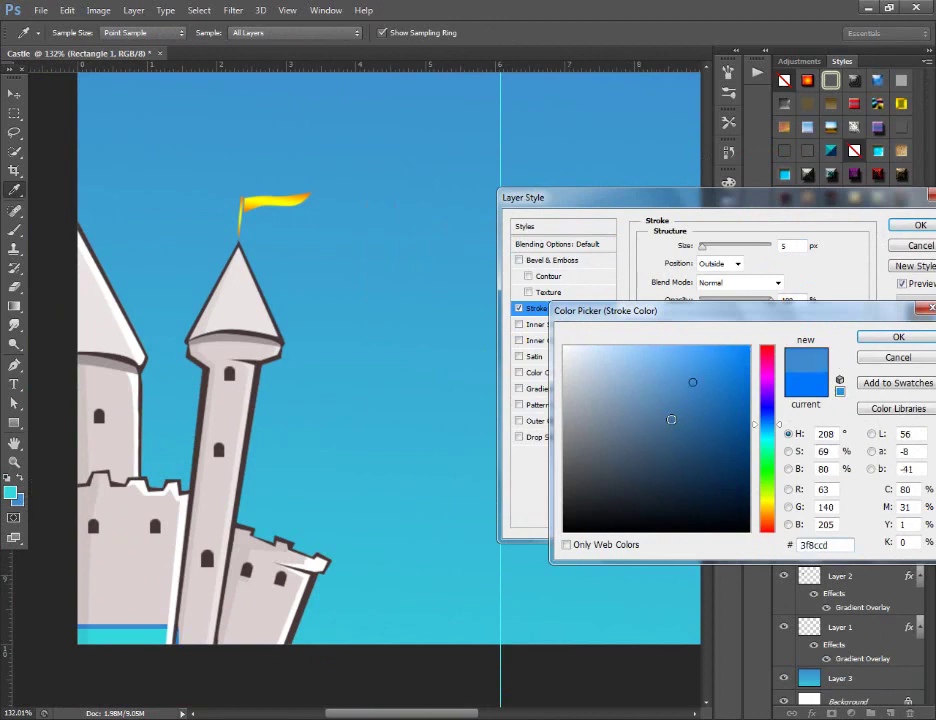
left_click(696, 419)
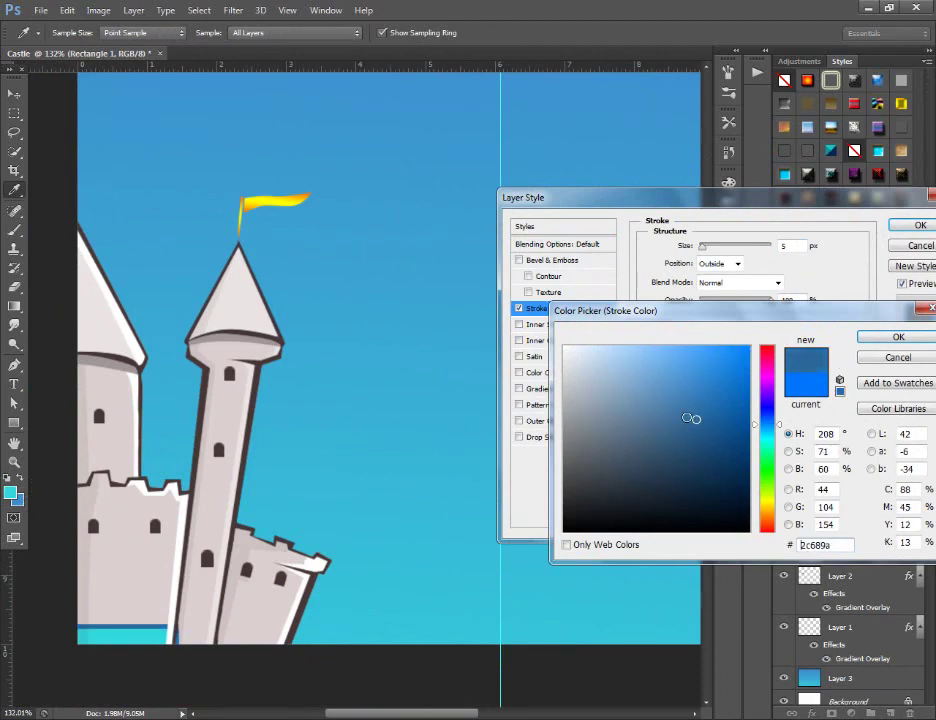
left_click(693, 383)
key("Return")
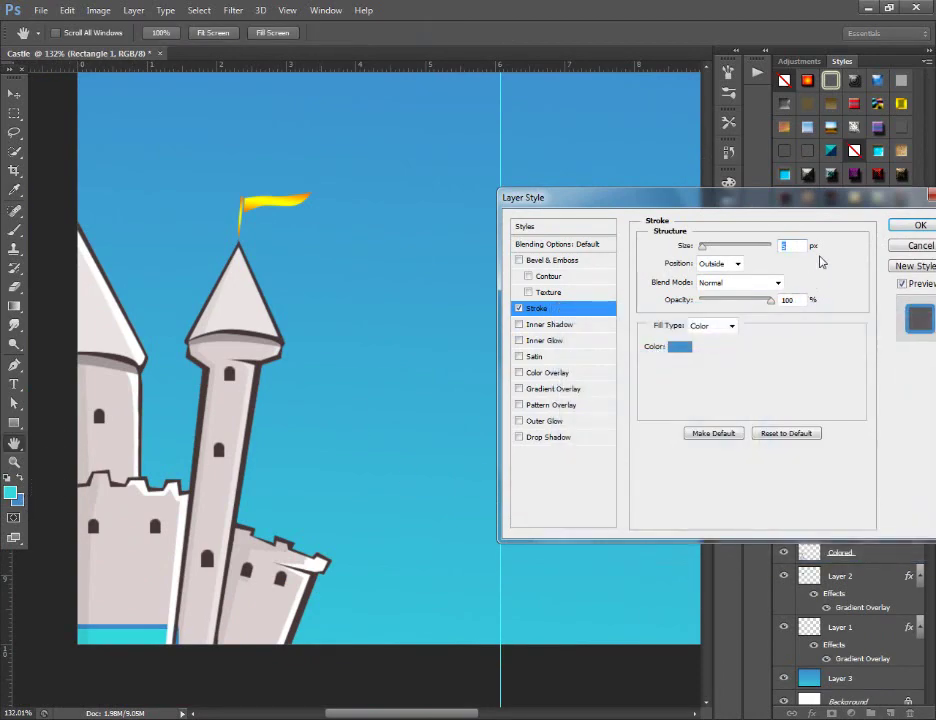
type("2")
key("Return")
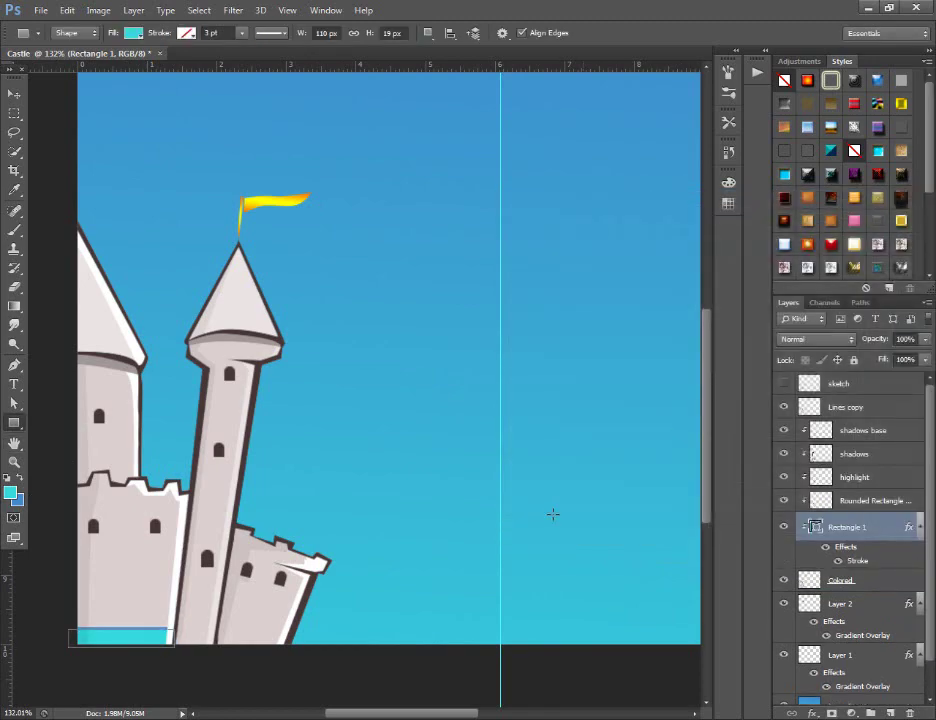
Dismiss the accidental rectangle size prompt
left_click(311, 662)
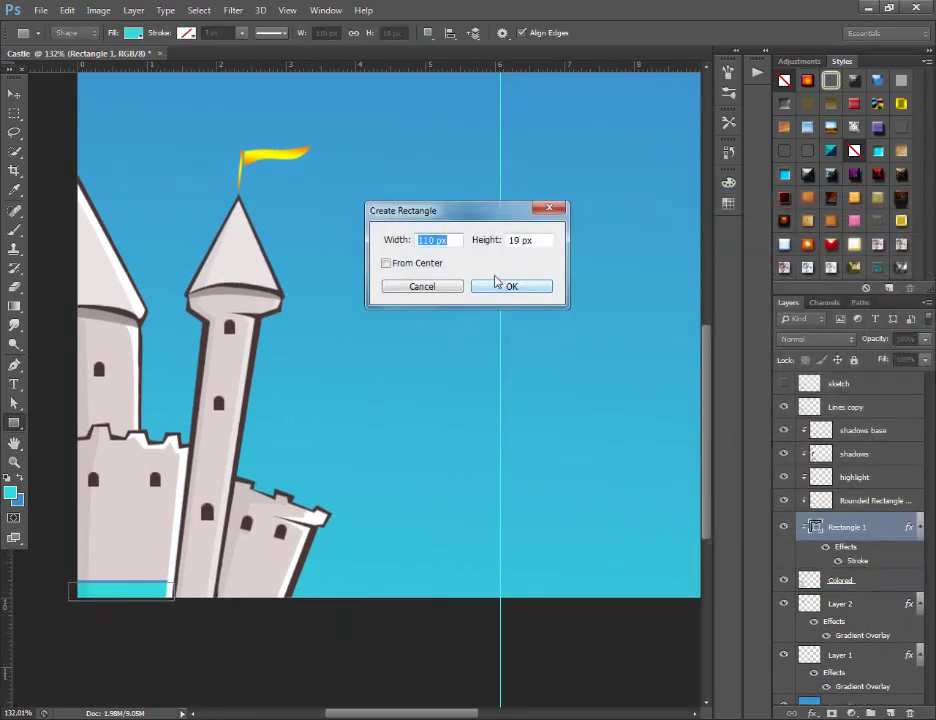
left_click(436, 287)
scroll(188, 433, "up", 1)
scroll(83, 444, "up", 2)
Move Rectangle 1 up, add a clipped layer above it, and set white as foreground
scroll(69, 461, "up", 2)
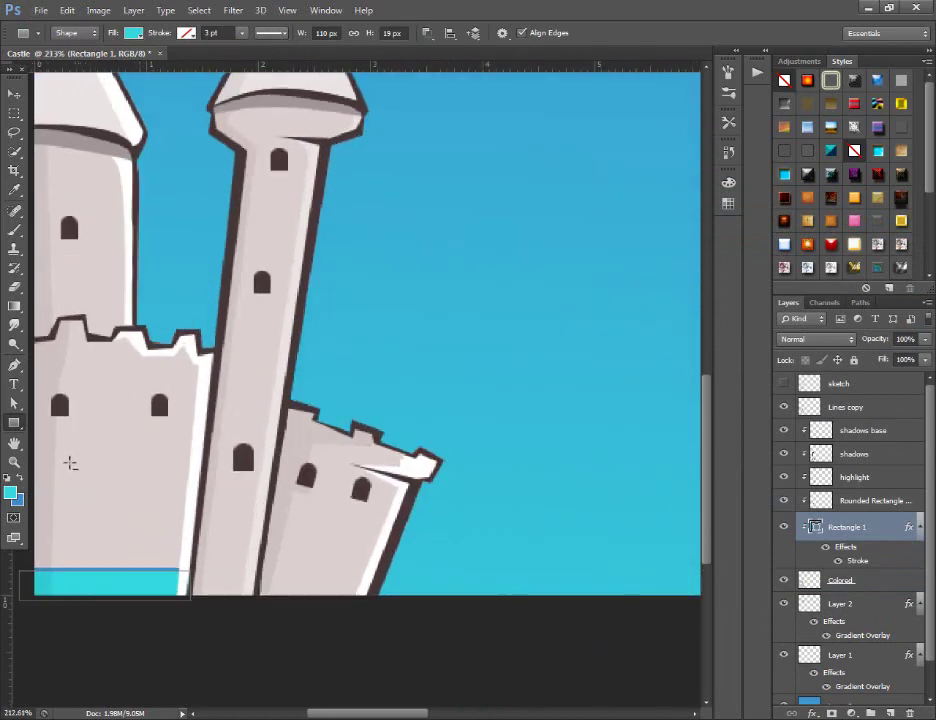
left_click(14, 93)
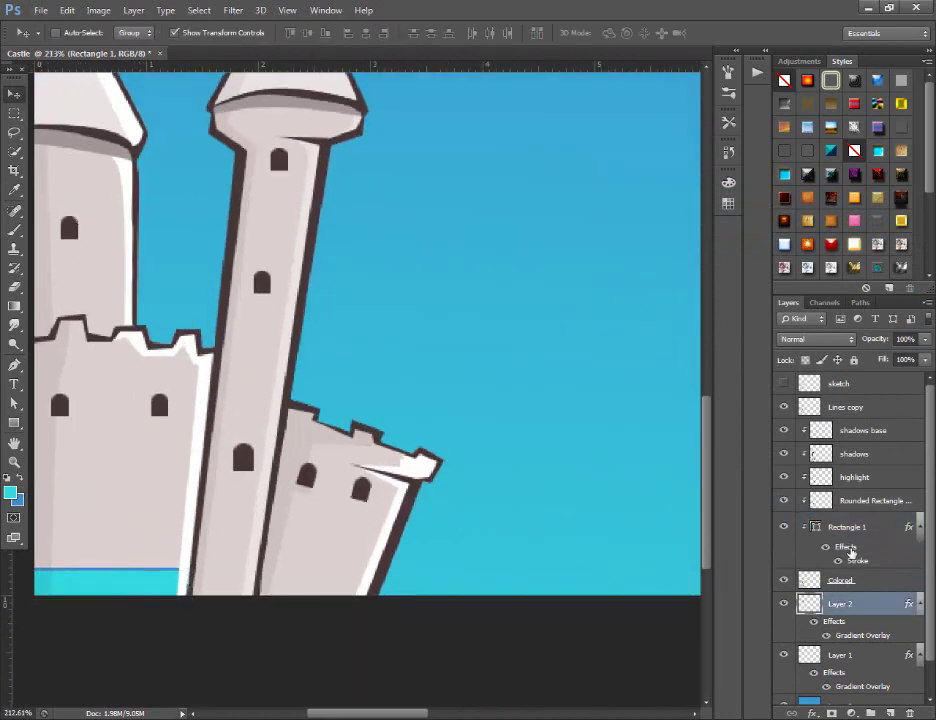
mouse_move(820, 530)
left_mouse_down()
mouse_move(856, 407)
mouse_move(836, 528)
left_mouse_up()
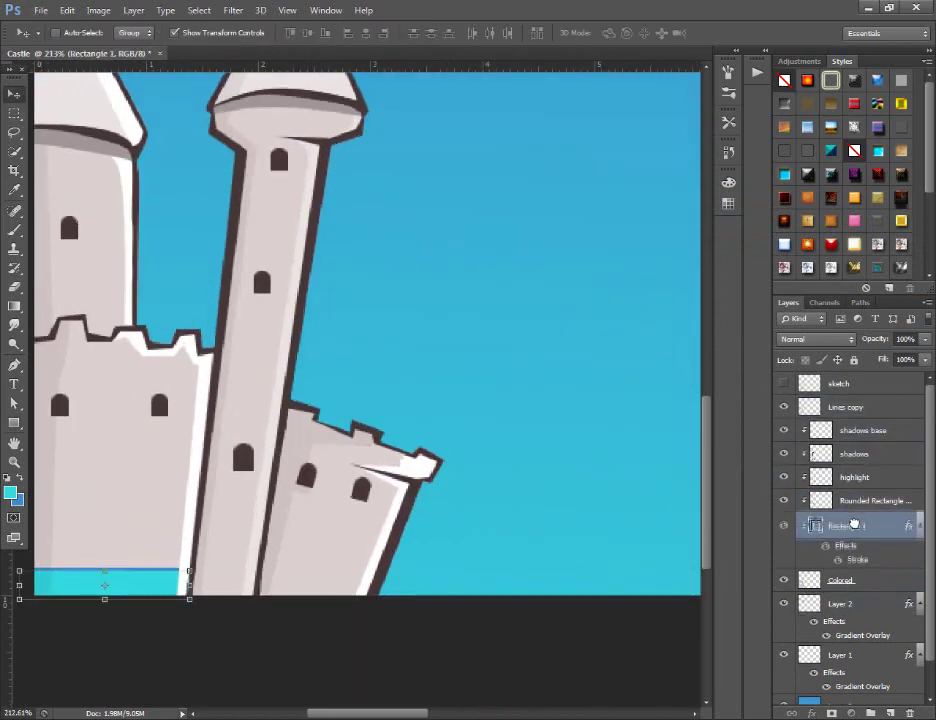
left_click(889, 712)
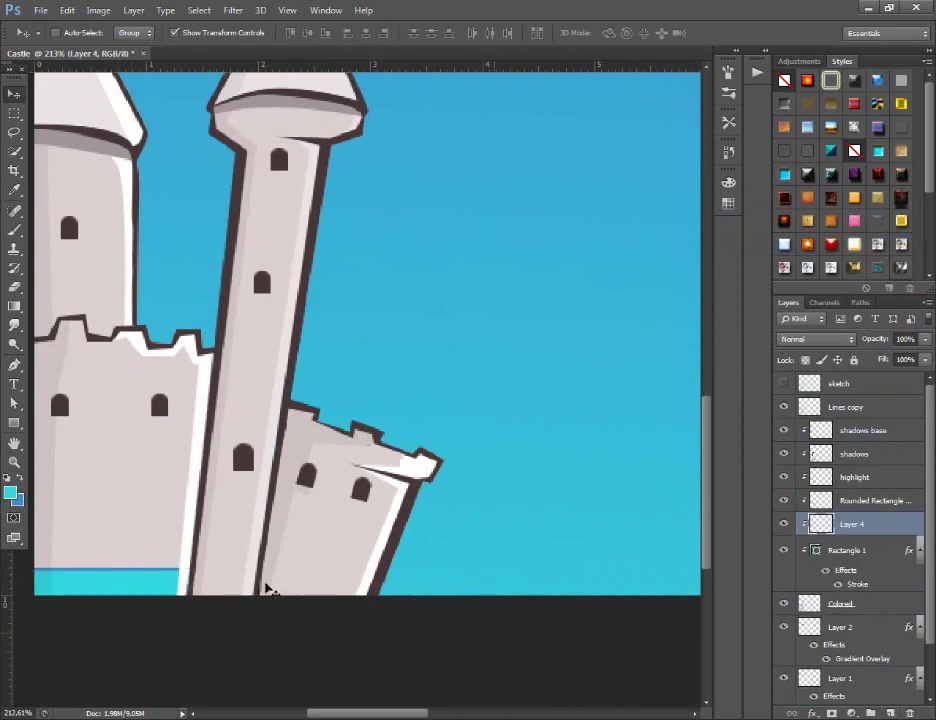
left_click(10, 494)
left_click(186, 482)
key("Return")
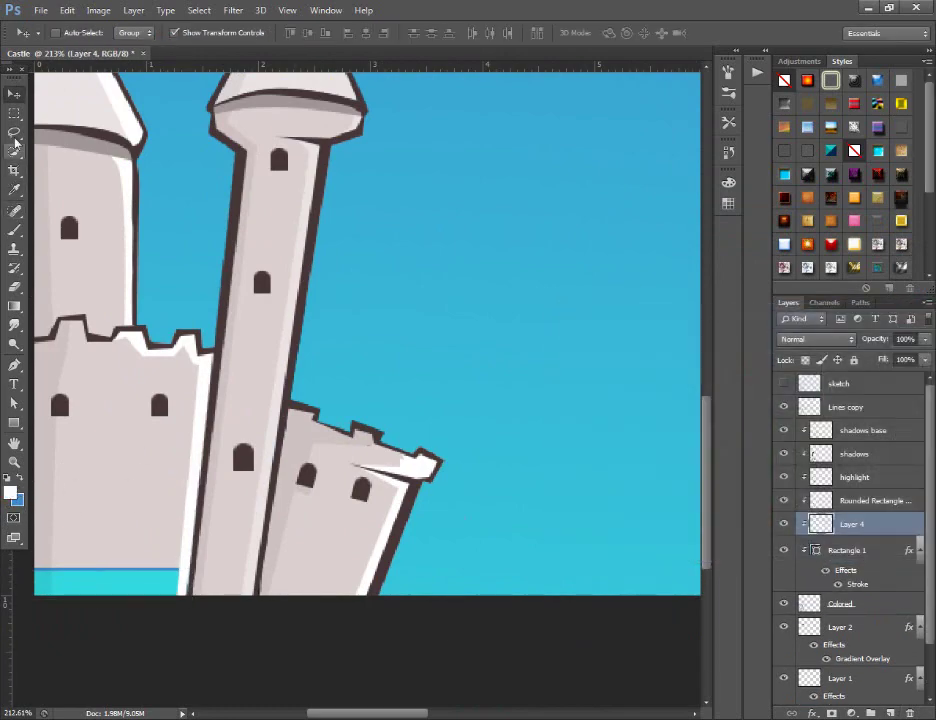
Lasso a highlight area on the cyan strip and fill it white with the Paint Bucket
left_click(15, 134)
scroll(84, 502, "up", 2)
scroll(146, 600, "up", 2)
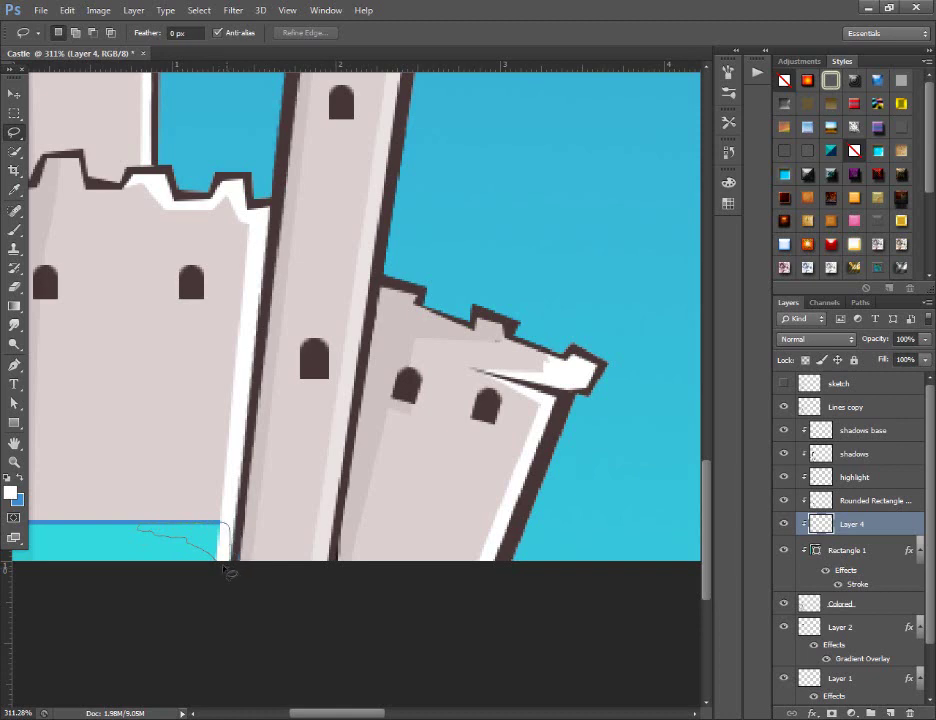
left_click_drag(240, 508, 228, 522)
left_click(15, 306)
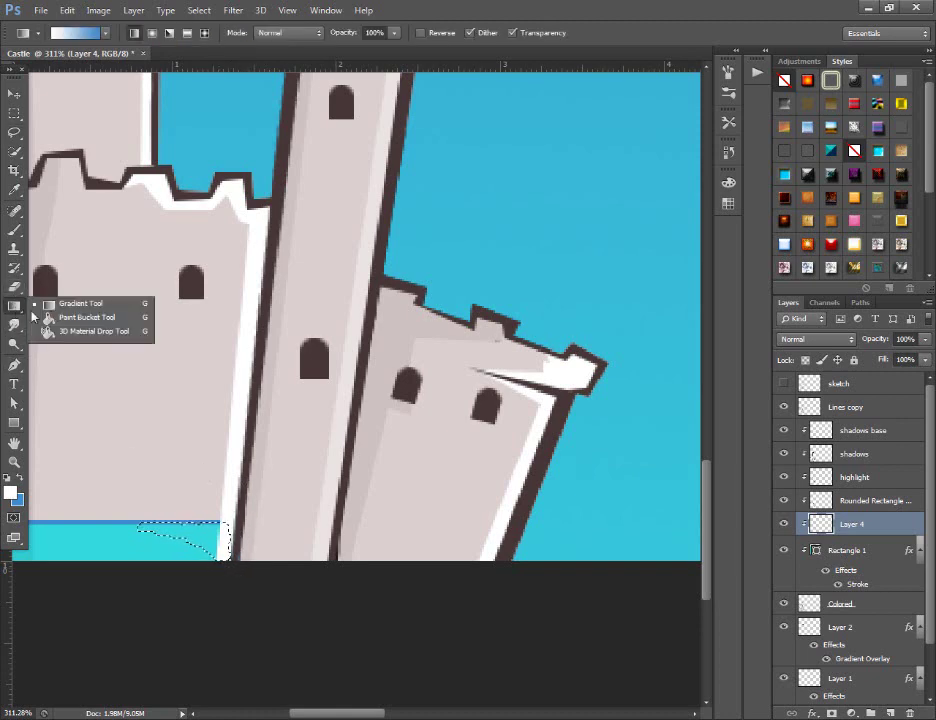
left_click(55, 319)
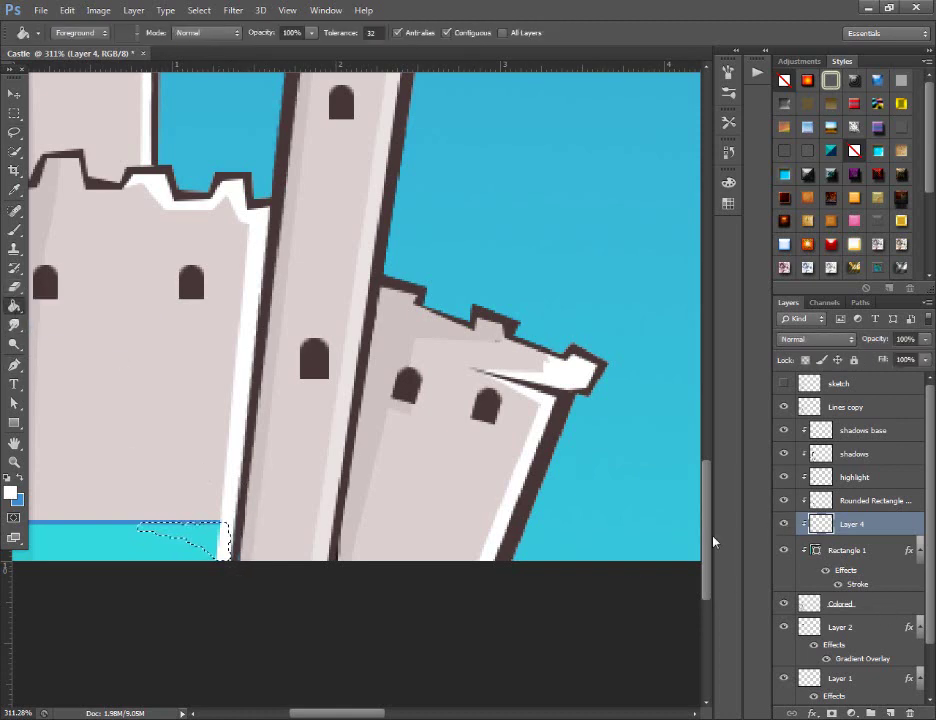
left_click(220, 548)
Select the castle artwork layers, extending down to the lower layers, for grouping
scroll(328, 556, "down", 5)
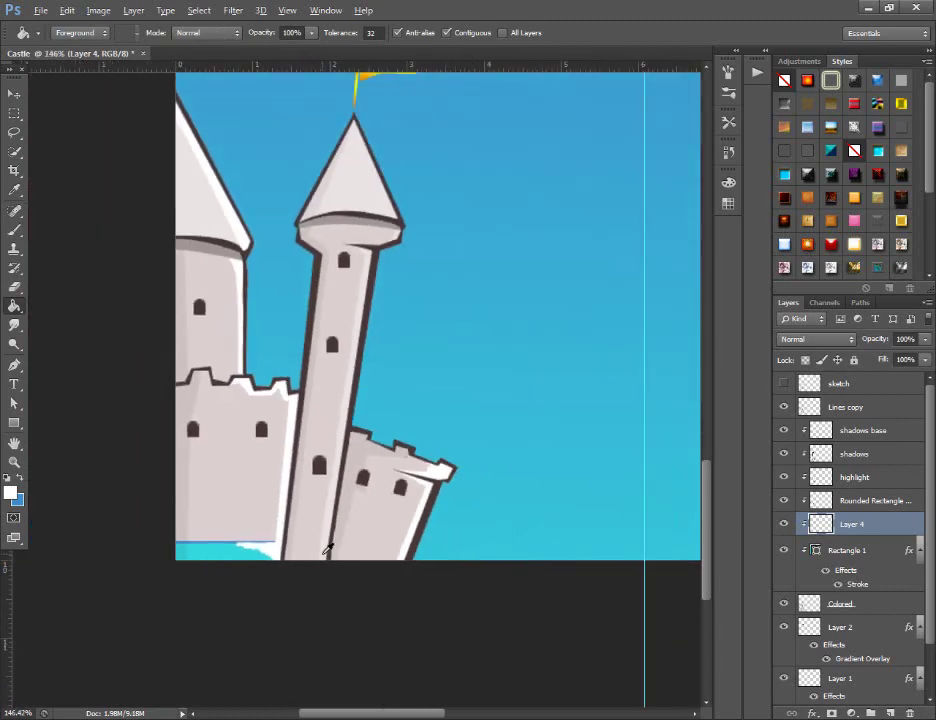
scroll(328, 549, "down", 1)
scroll(330, 550, "down", 1)
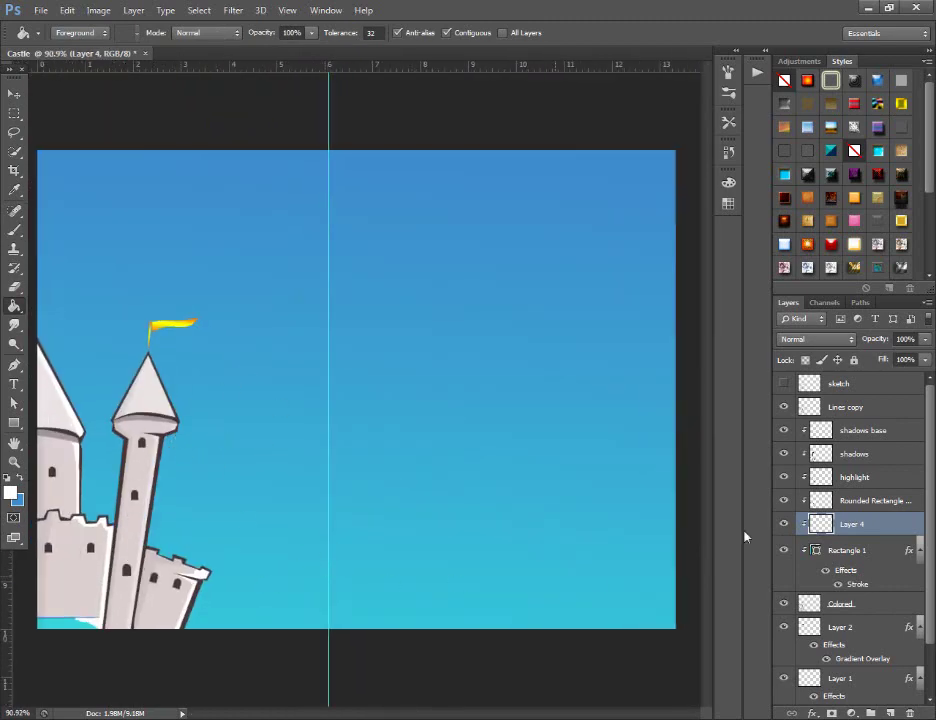
left_click(857, 430)
left_click(855, 477, "shift")
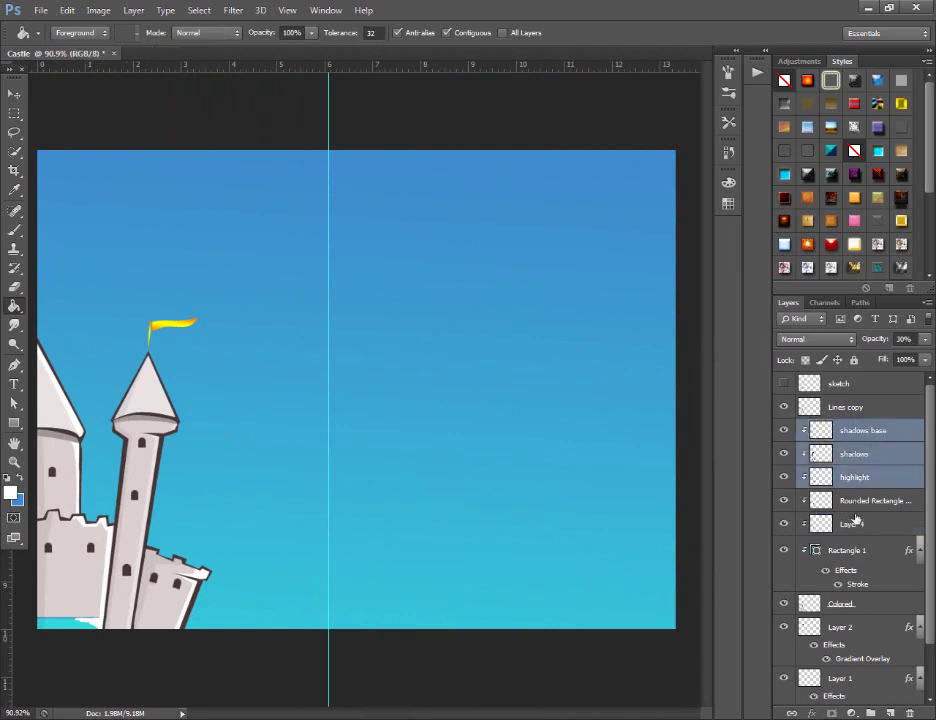
left_click(852, 524, "shift")
left_click(847, 550, "shift")
Select Layer 1 and Layer 2 and group them into Group 1
left_click(840, 627, "shift")
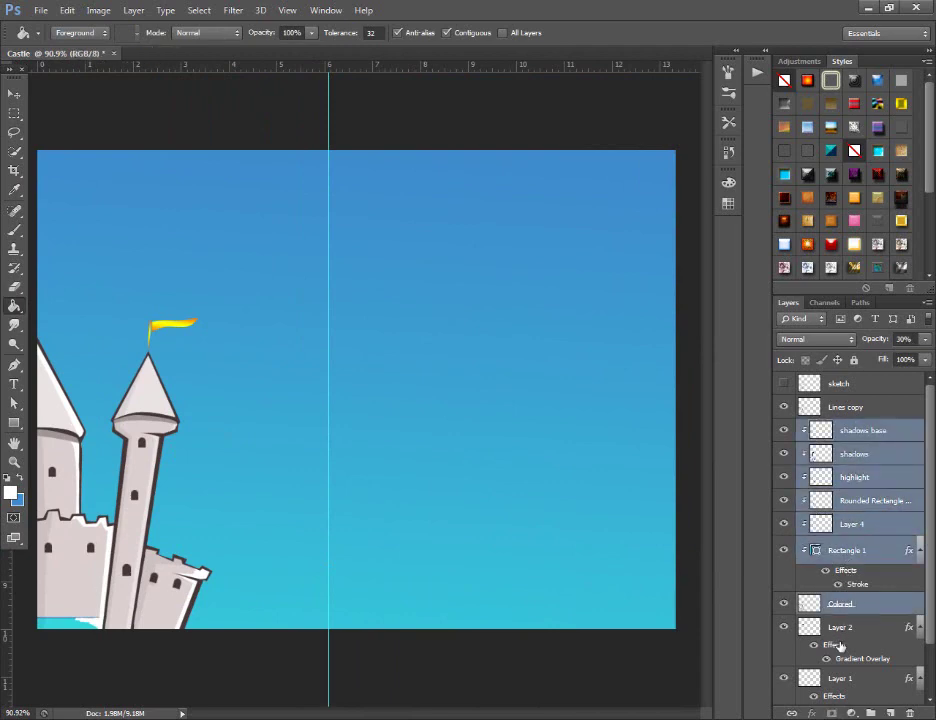
scroll(845, 645, "down", 1)
left_click(841, 620, "shift")
scroll(839, 452, "up", 1)
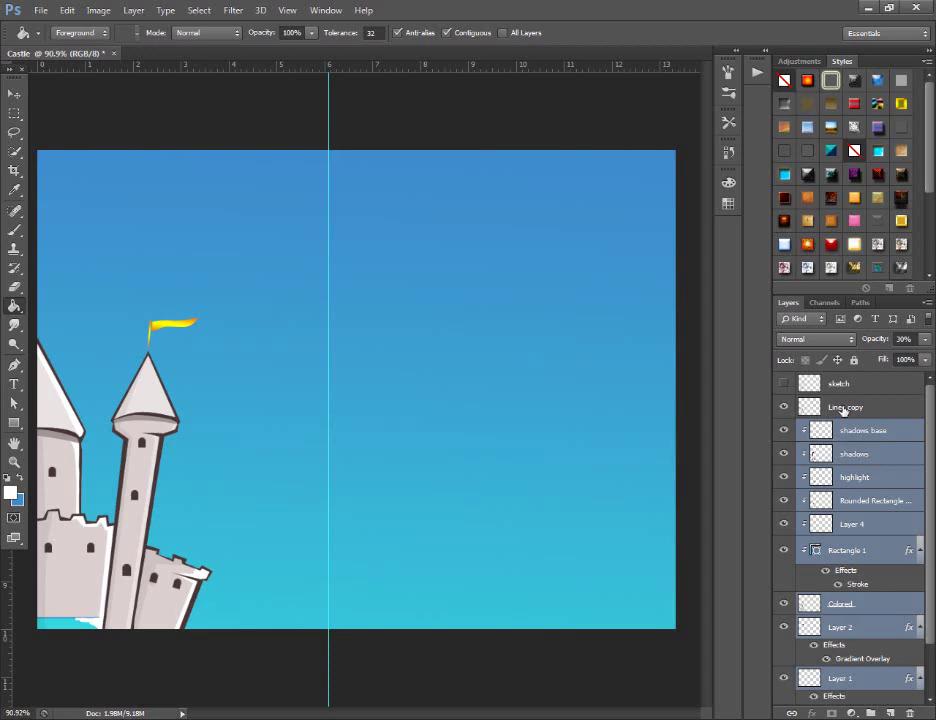
key("ctrl+g")
Toggle Group 1 and the sketch outlines to compare them, leaving the sketch hidden
left_click(783, 404)
scroll(595, 432, "down", 1)
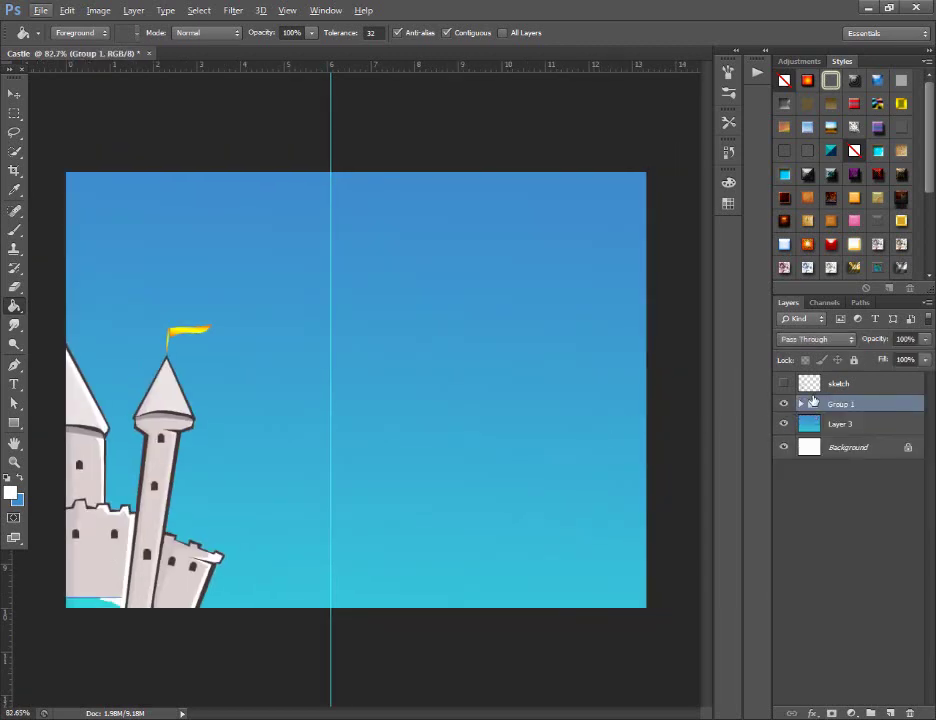
left_click(783, 383)
left_click(783, 404)
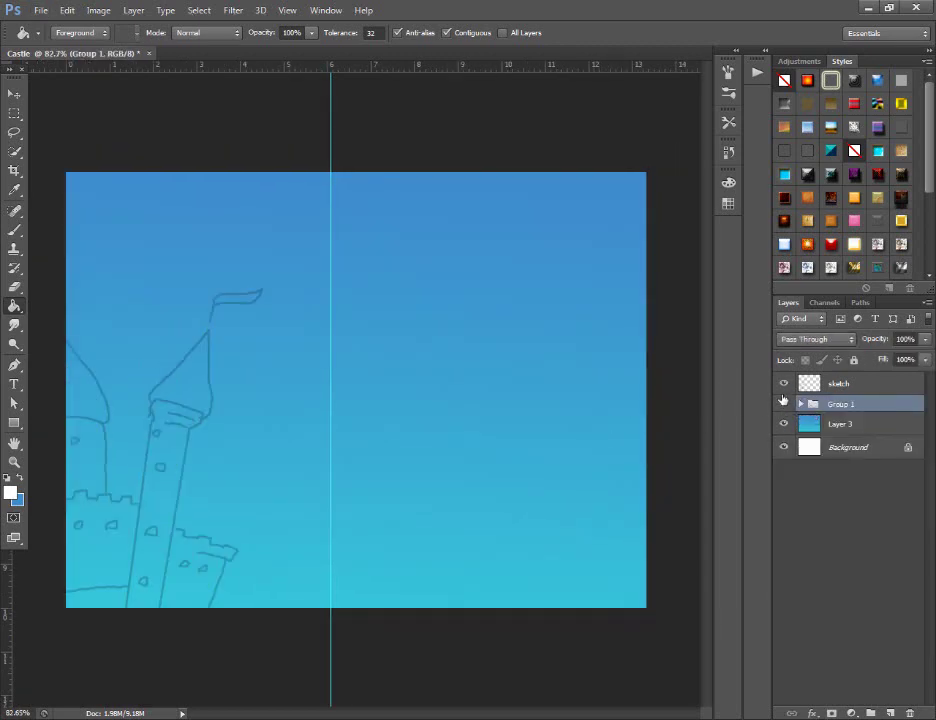
left_click(783, 404)
left_click(783, 385)
Add a new layer below Group 1 and lasso a strip along the canvas bottom
key("u")
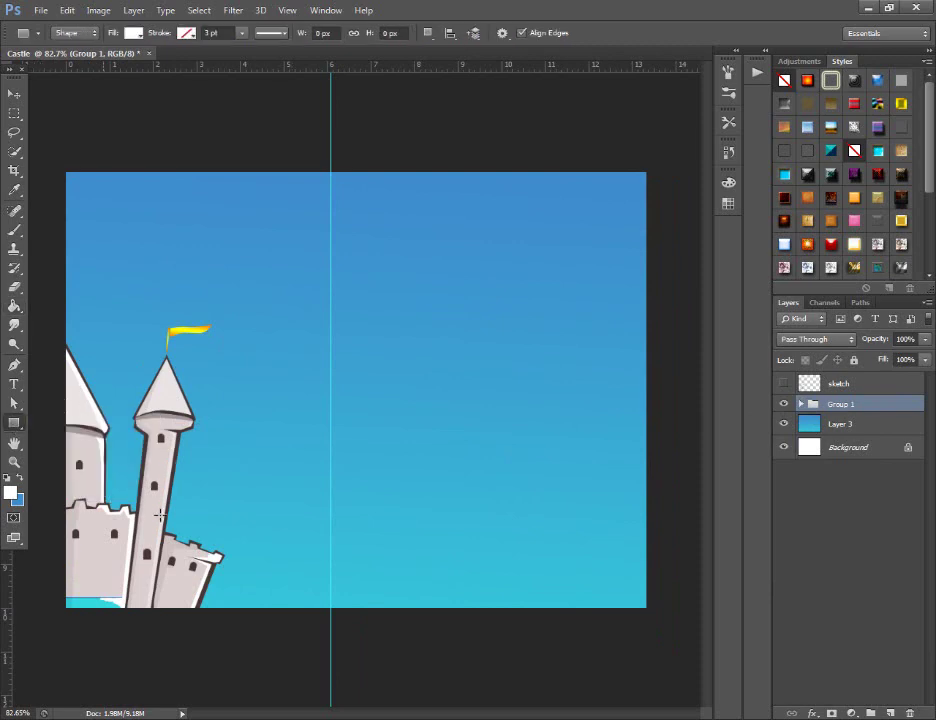
left_click(890, 713)
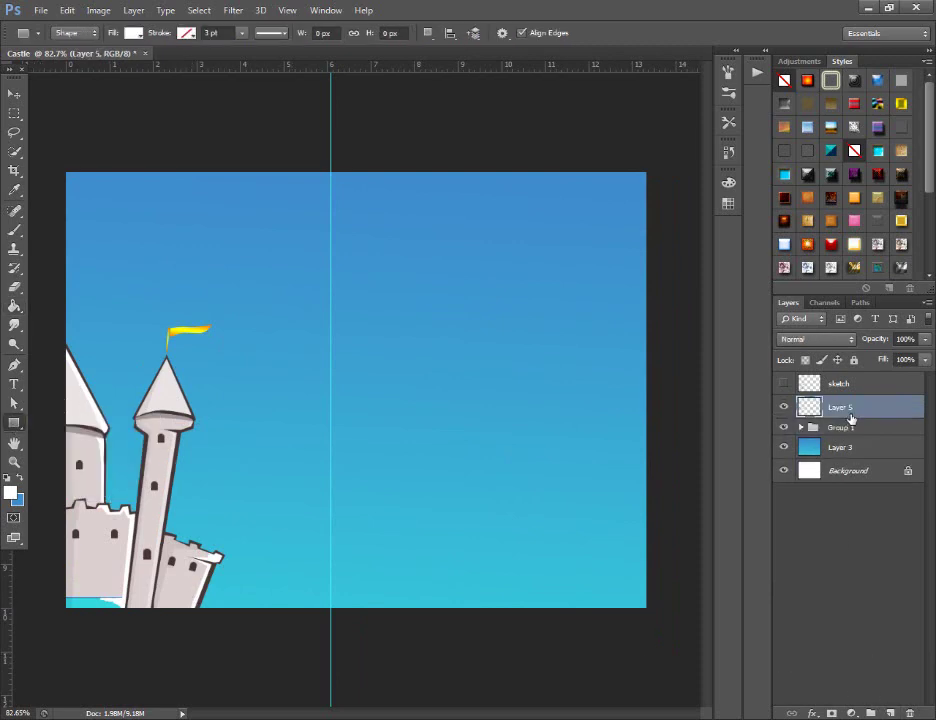
left_click_drag(850, 418, 850, 452)
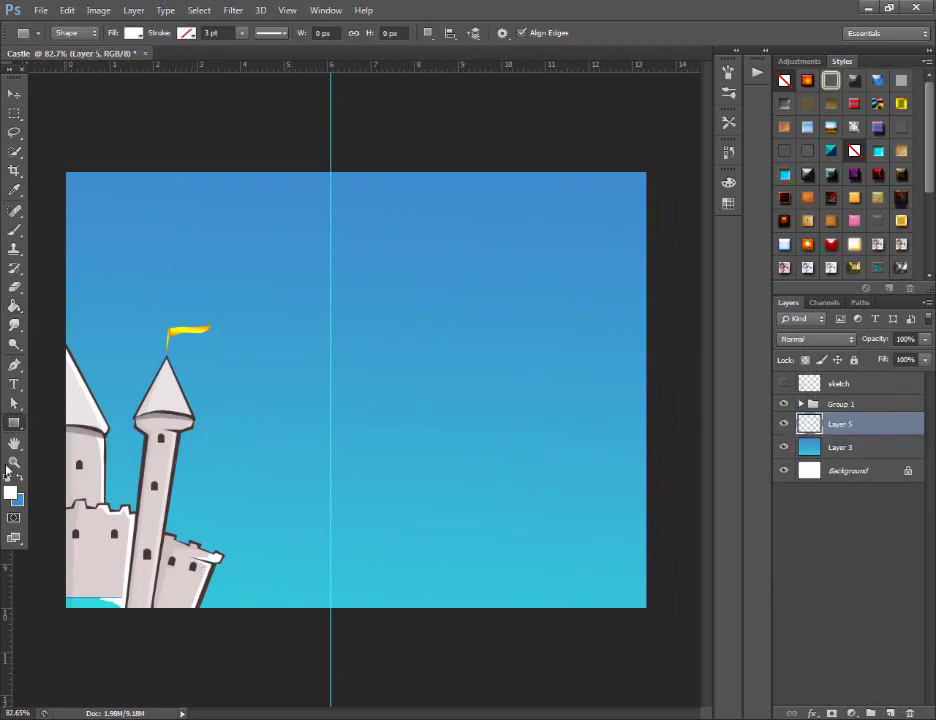
key("l")
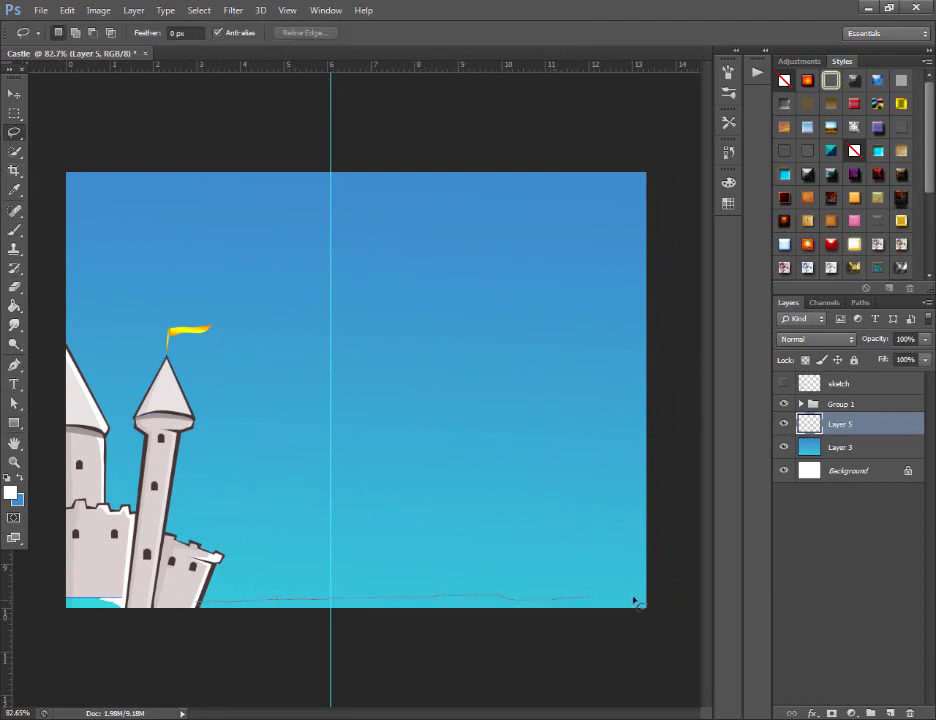
left_click_drag(178, 597, 195, 603)
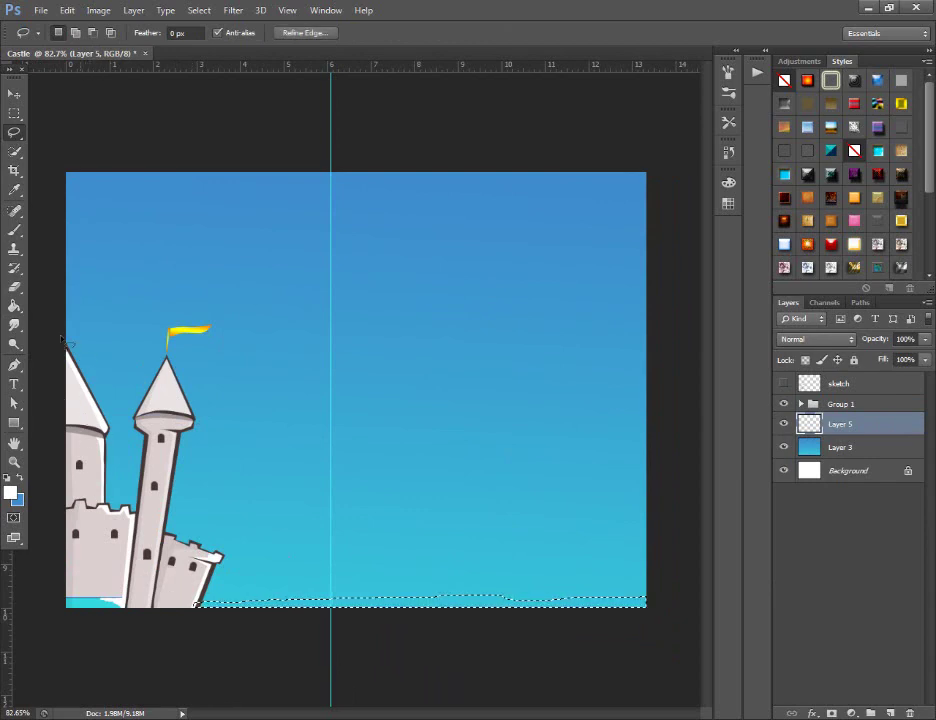
Set the foreground colour to a dark slate blue
key("g")
left_click(11, 492)
left_click(766, 423)
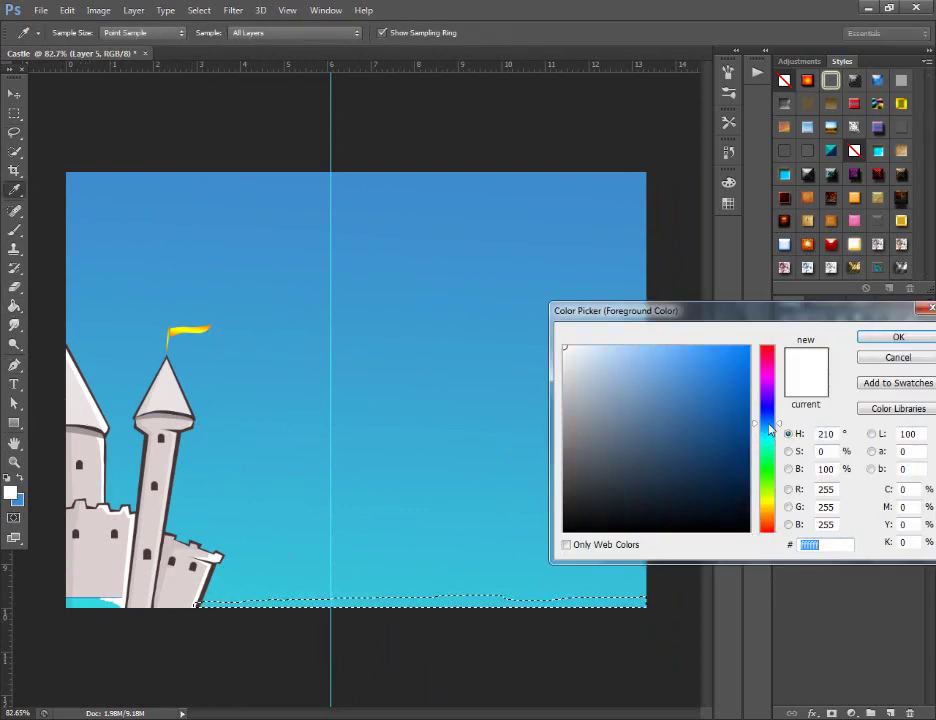
left_click(673, 393)
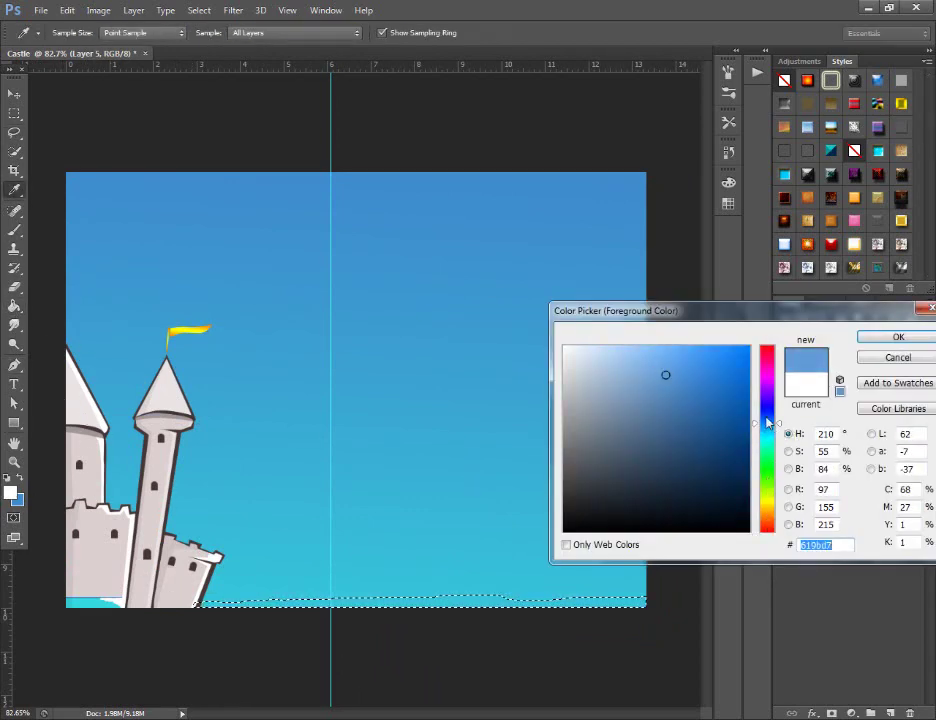
mouse_move(708, 426)
left_mouse_down()
mouse_move(607, 475)
mouse_move(614, 483)
left_mouse_up()
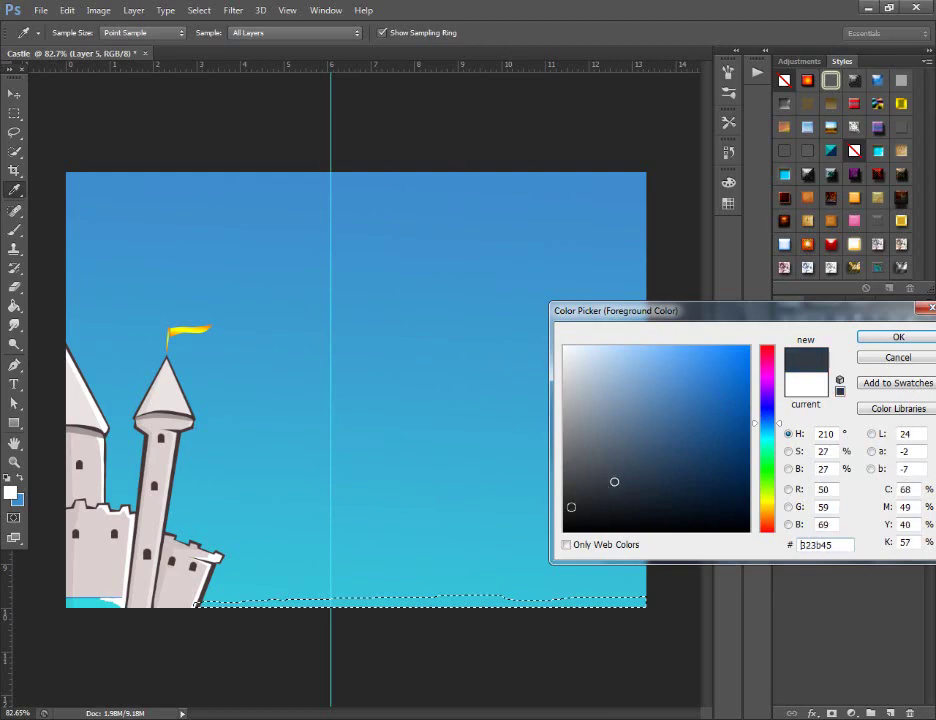
key("Return")
Change the foreground to a muted red and fill the bottom strip with it
left_click(12, 491)
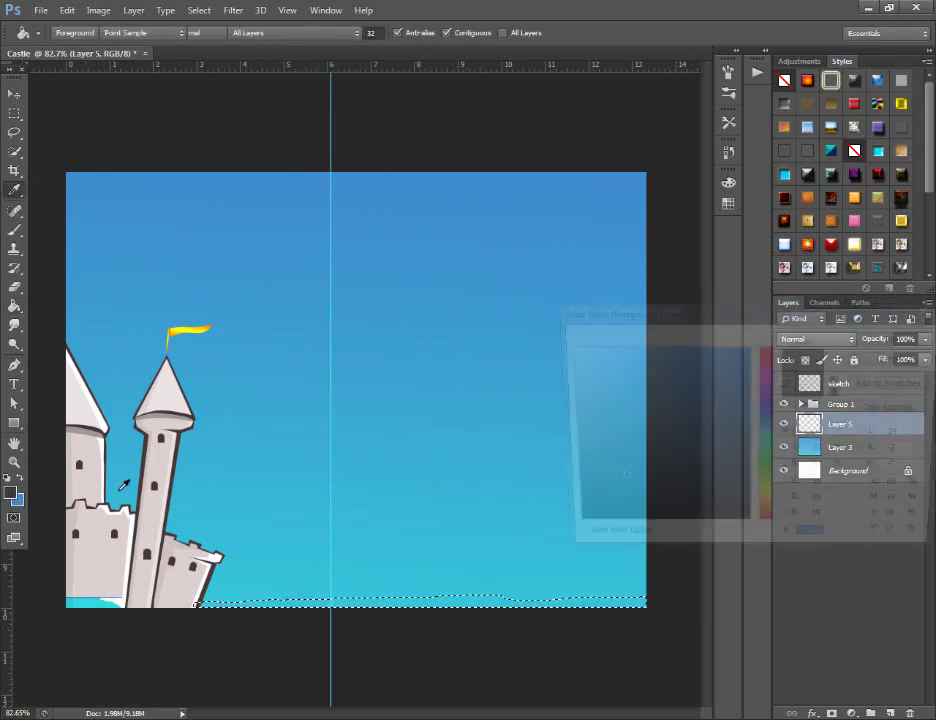
left_click(766, 518)
left_click(670, 414)
mouse_move(670, 414)
left_mouse_down()
mouse_move(660, 439)
mouse_move(660, 403)
left_mouse_up()
left_click(766, 529)
key("g")
key("Return")
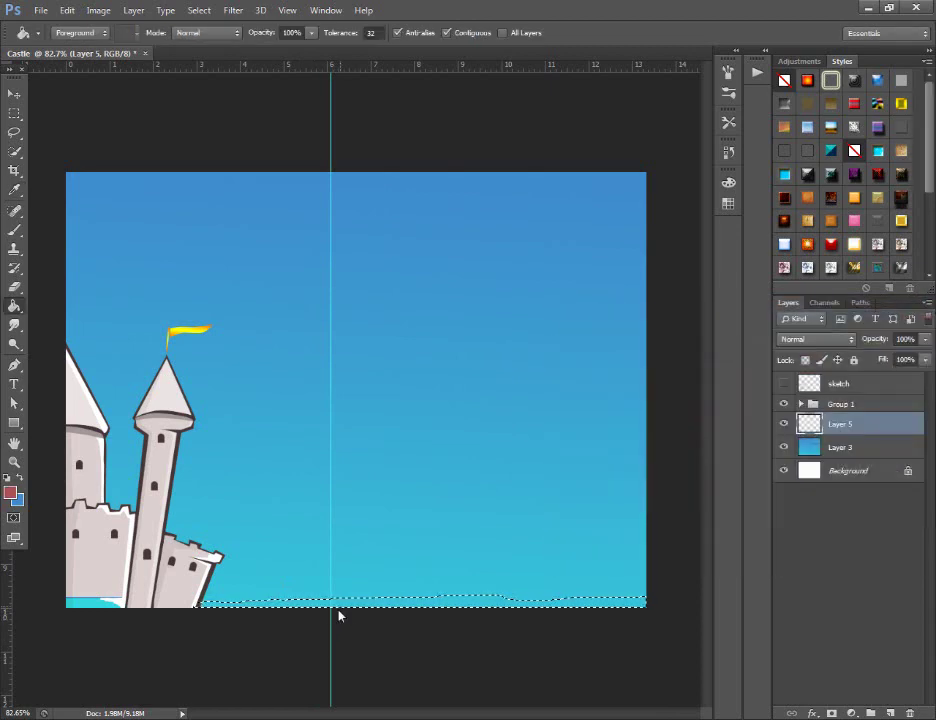
left_click(585, 600)
key("ctrl+d")
Add a new empty layer above the sky layer
left_click(840, 447)
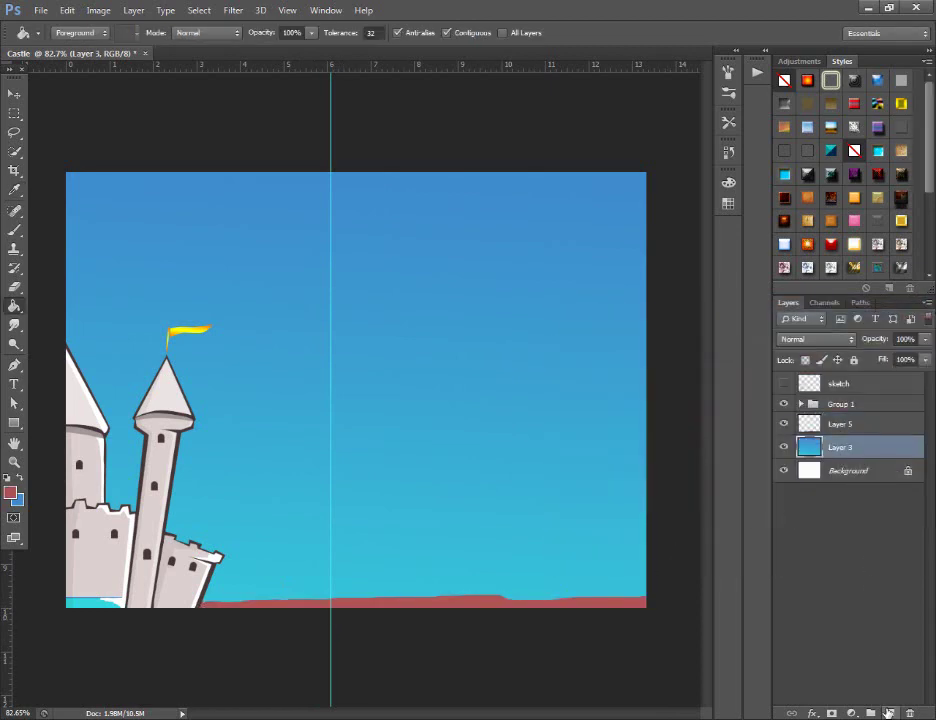
key("ctrl+shift+alt+n")
key("l")
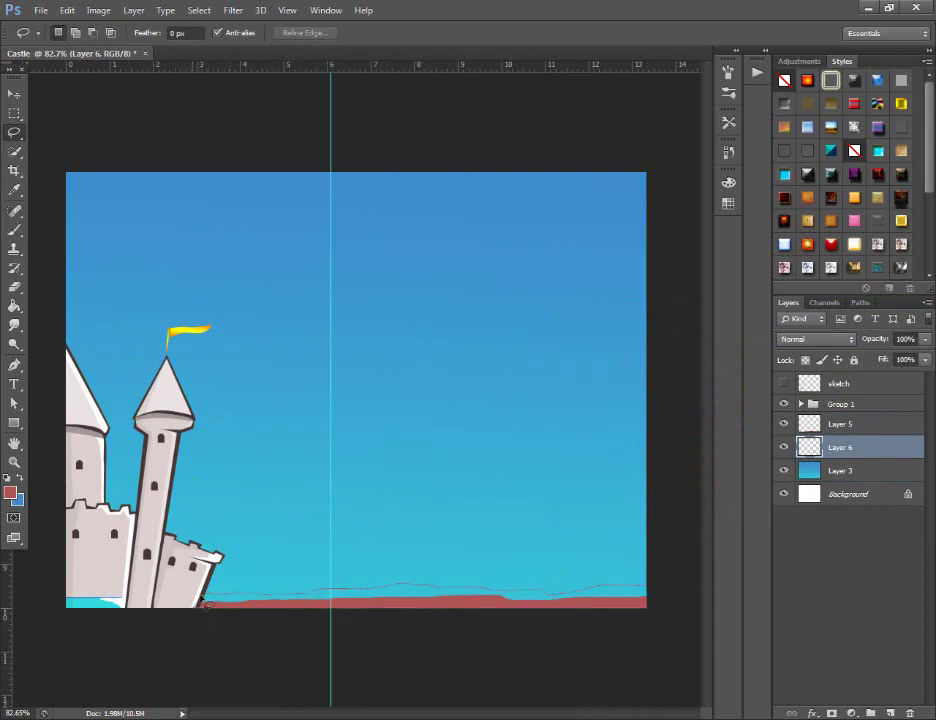
Lasso a wavy strip above the red ground and fill it orange #ff6c00
left_click_drag(203, 601, 201, 603)
key("g")
key("i")
left_click(10, 492)
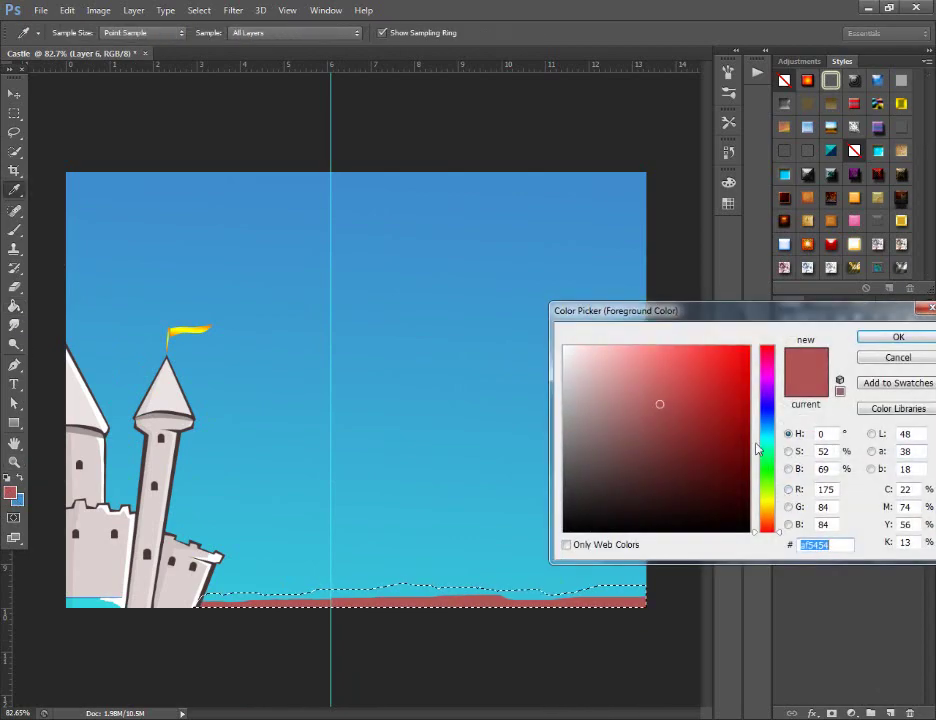
left_click(767, 519)
left_click(748, 347)
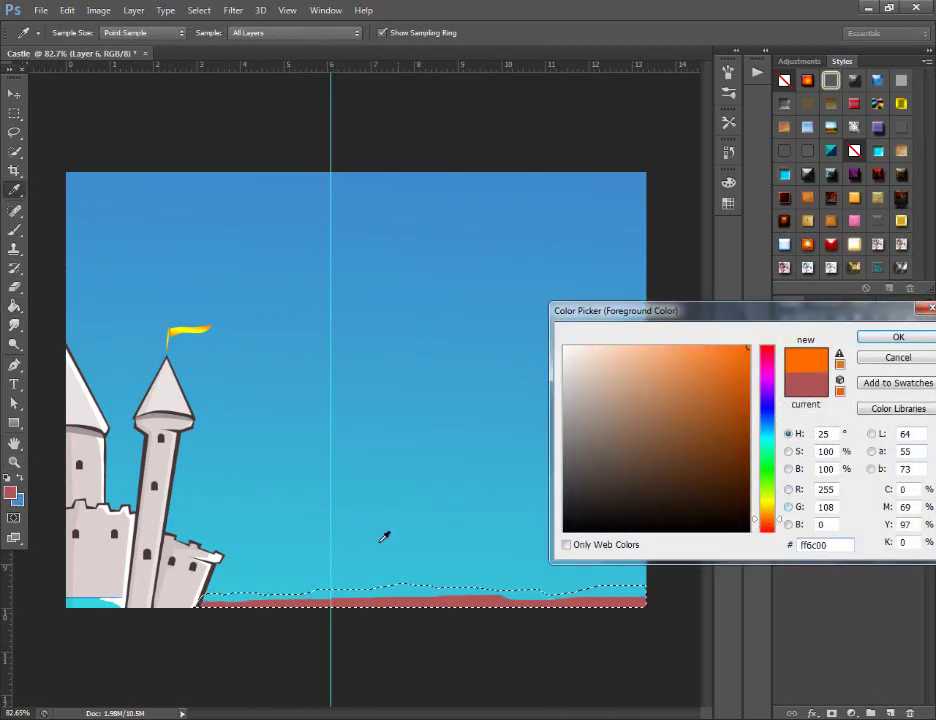
key("Return")
key("g")
left_click(378, 602)
key("ctrl+d")
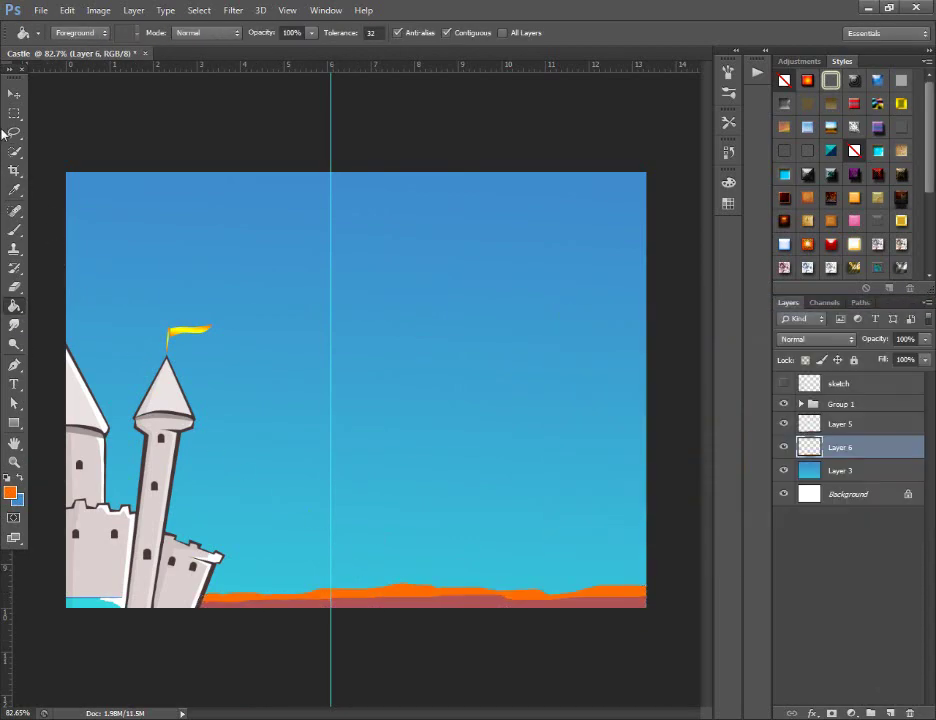
Lasso another strip, fill it purple #a200ff on a new layer, and nudge the strips down
left_click(12, 132)
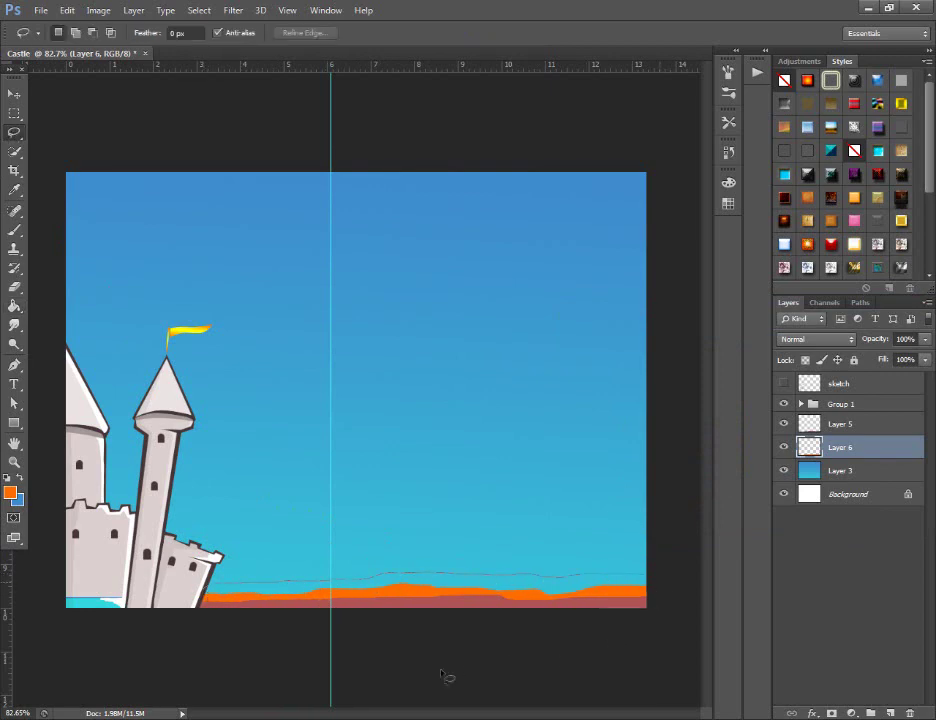
left_click_drag(445, 676, 188, 600)
left_click(14, 306)
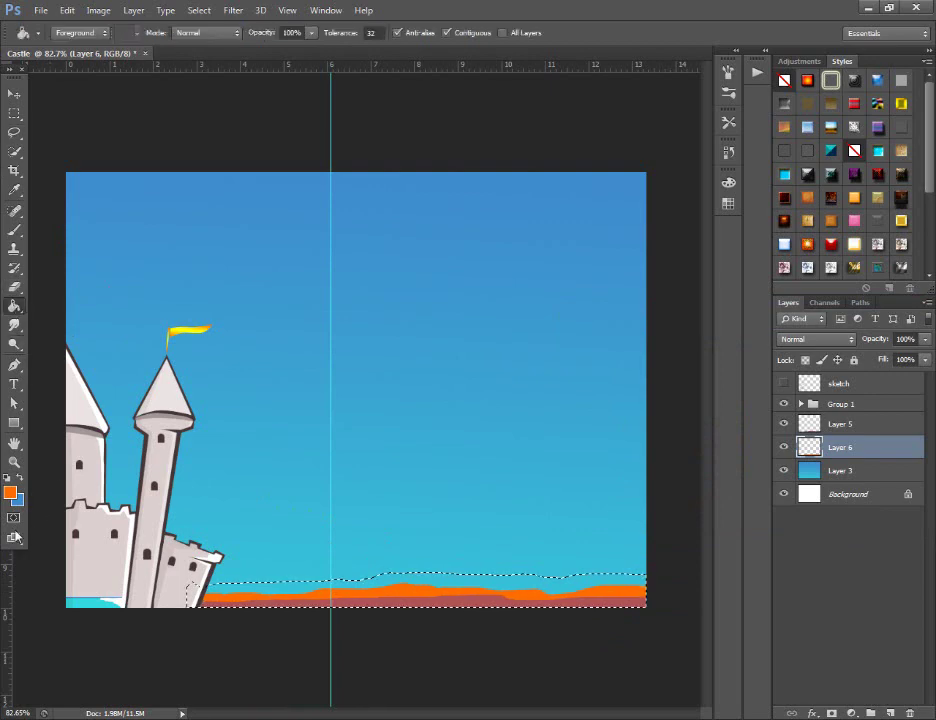
left_click(10, 491)
type("0066ff")
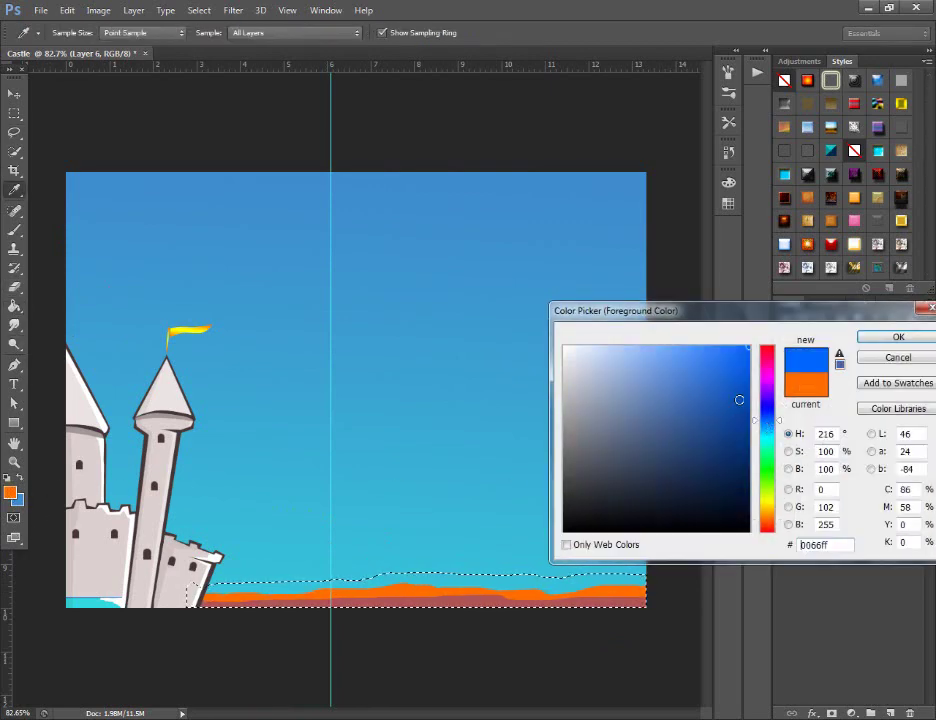
left_click_drag(767, 420, 767, 388)
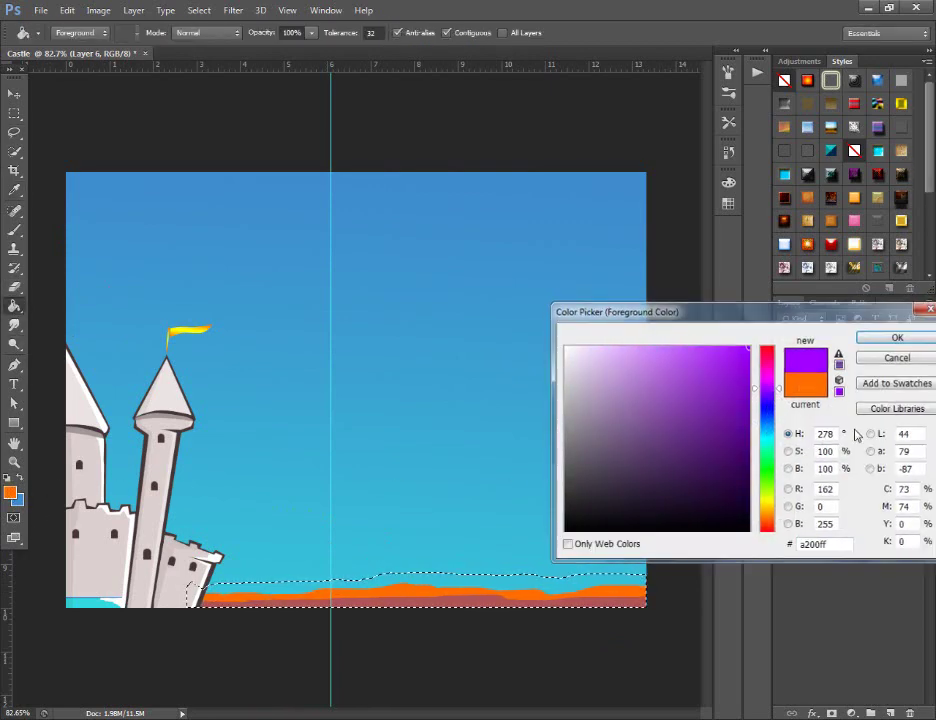
key("Return")
left_click(840, 470)
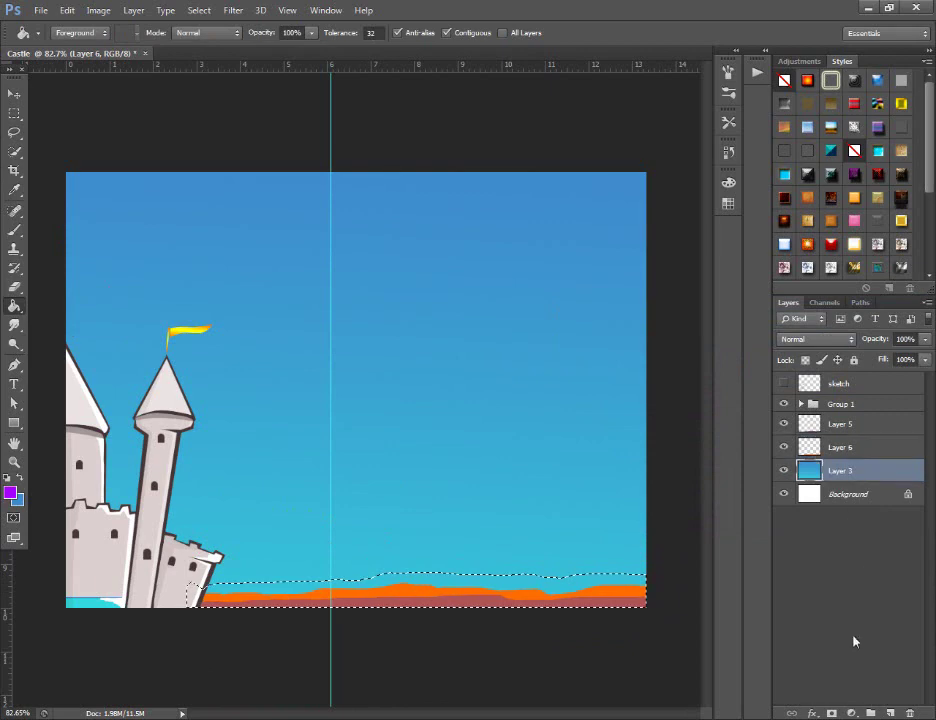
left_click(515, 600)
key("ctrl+d")
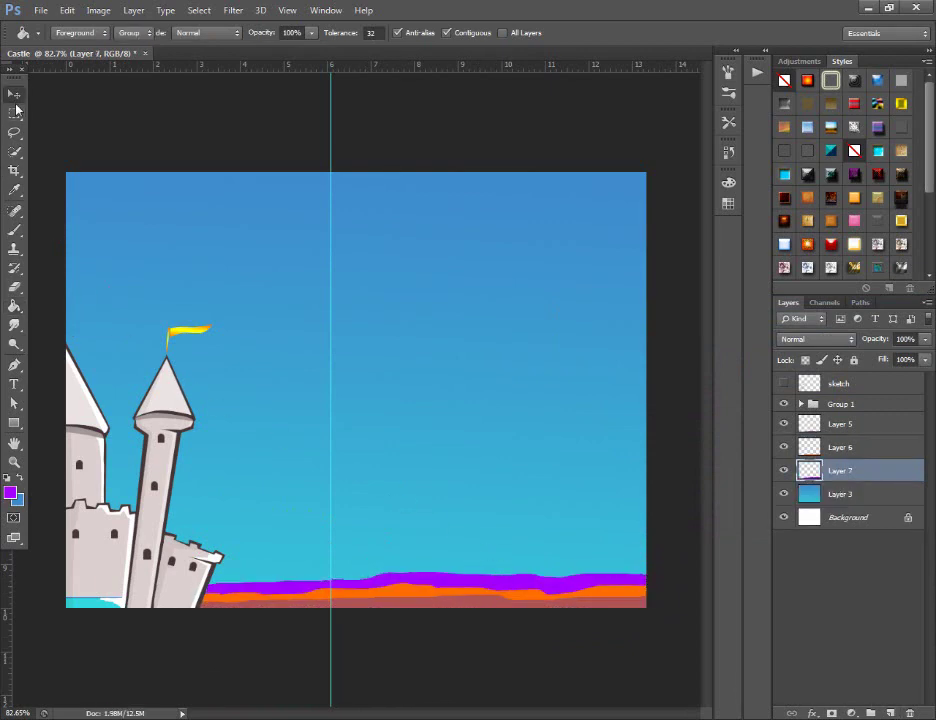
left_click(14, 93)
left_click_drag(580, 587, 575, 591)
Merge the three ground strip layers into one layer
left_click(840, 424, "shift")
key("ctrl+e")
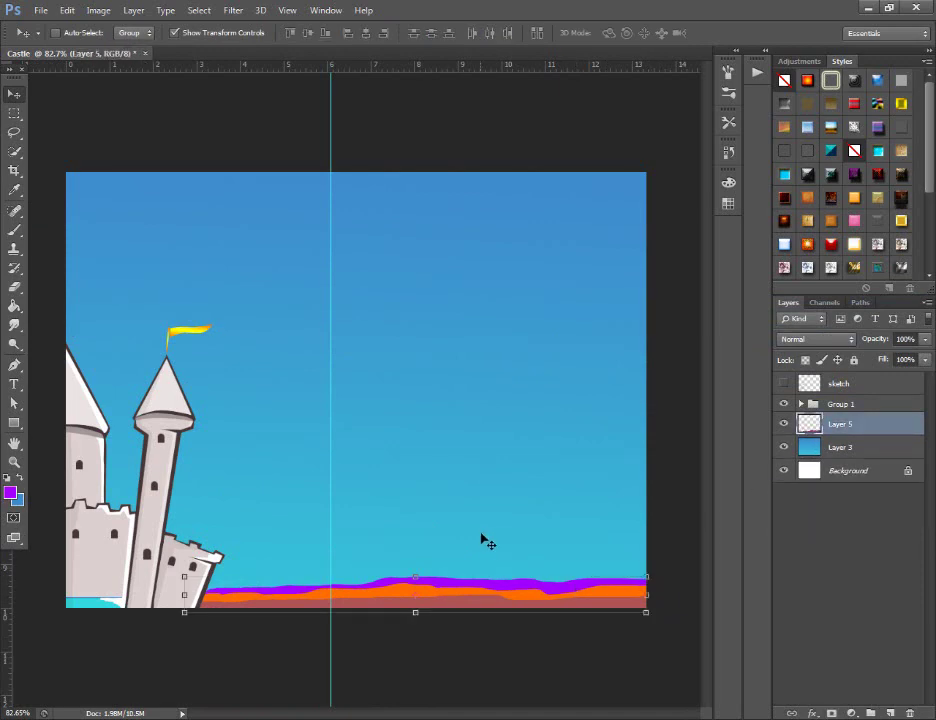
left_click_drag(519, 601, 369, 600)
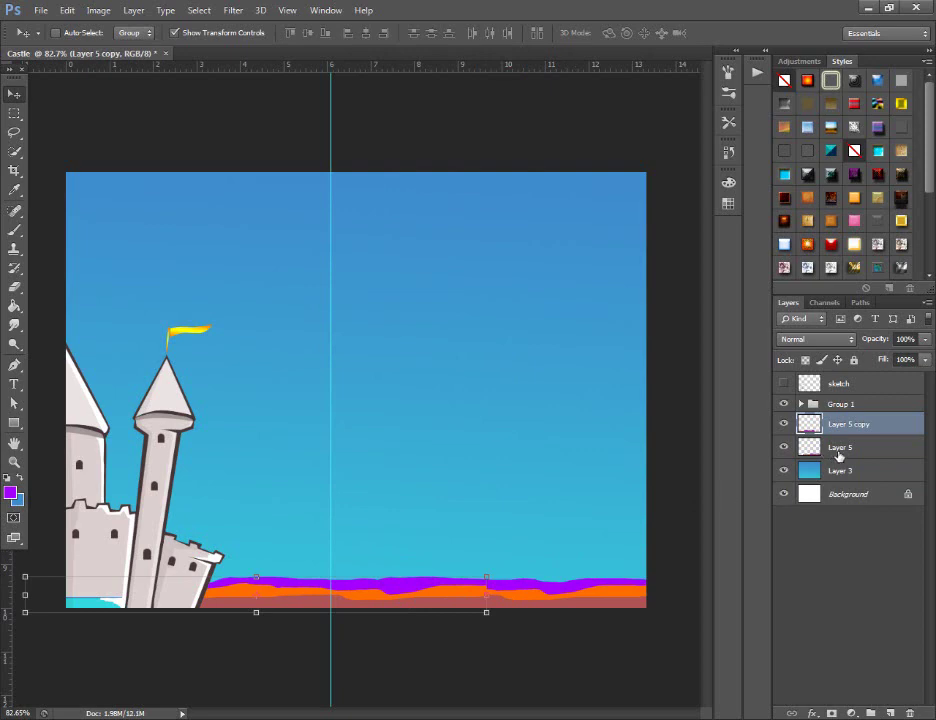
left_click(838, 450, "shift")
key("ctrl+e")
Apply a Motion Blur with 594 pixels distance to the ground band
left_click(233, 10)
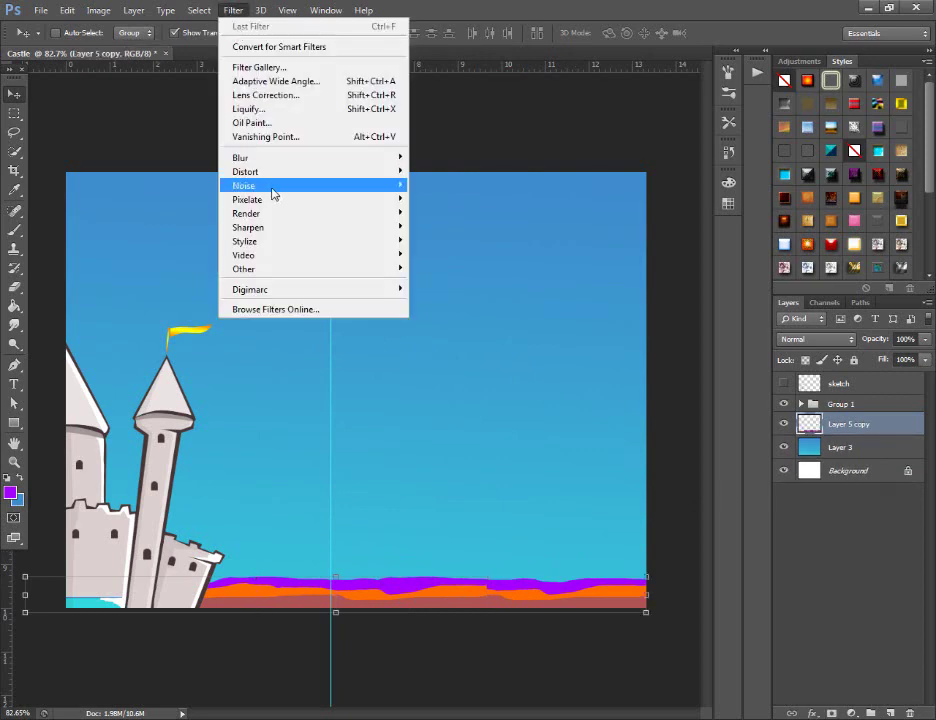
left_click(455, 261)
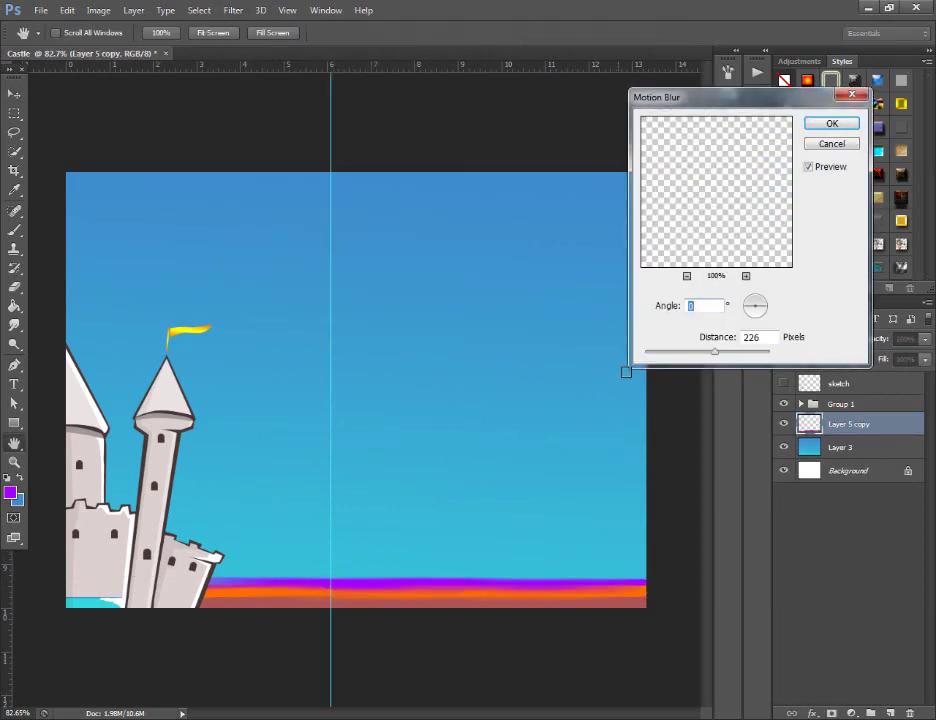
left_click_drag(733, 356, 738, 356)
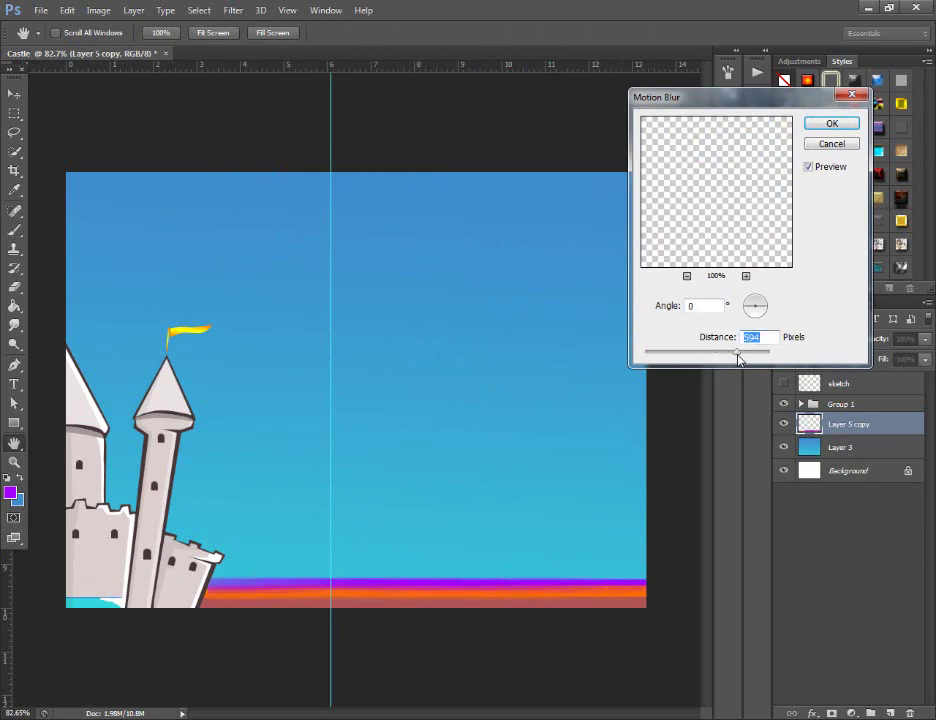
key("v")
key("Return")
Squash the blurred band to about 82% height and nudge it into place
left_click_drag(500, 601, 495, 597)
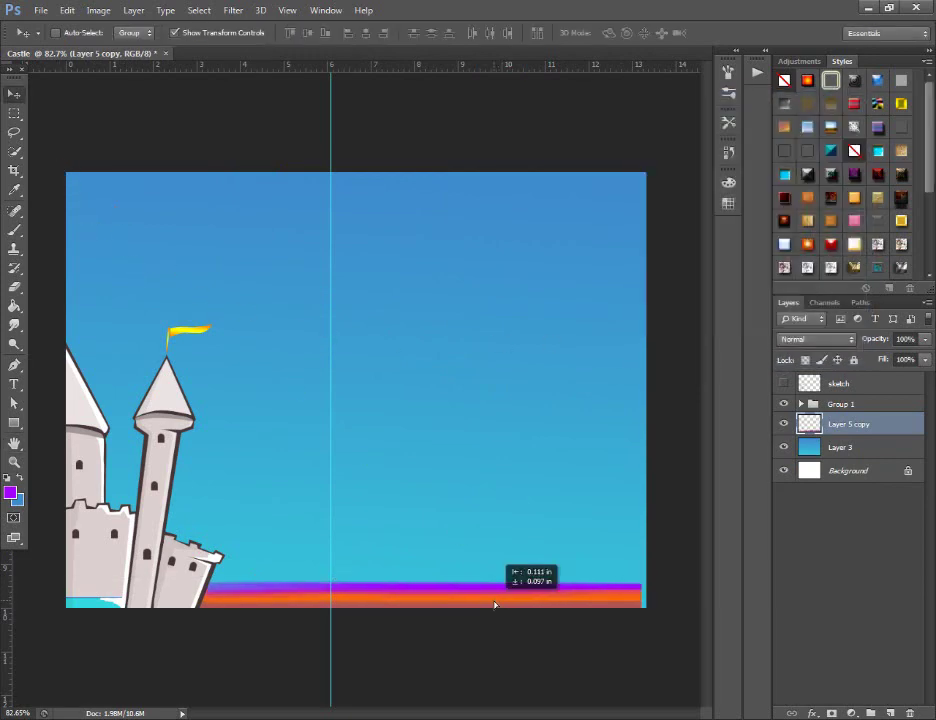
left_click_drag(332, 576, 359, 598)
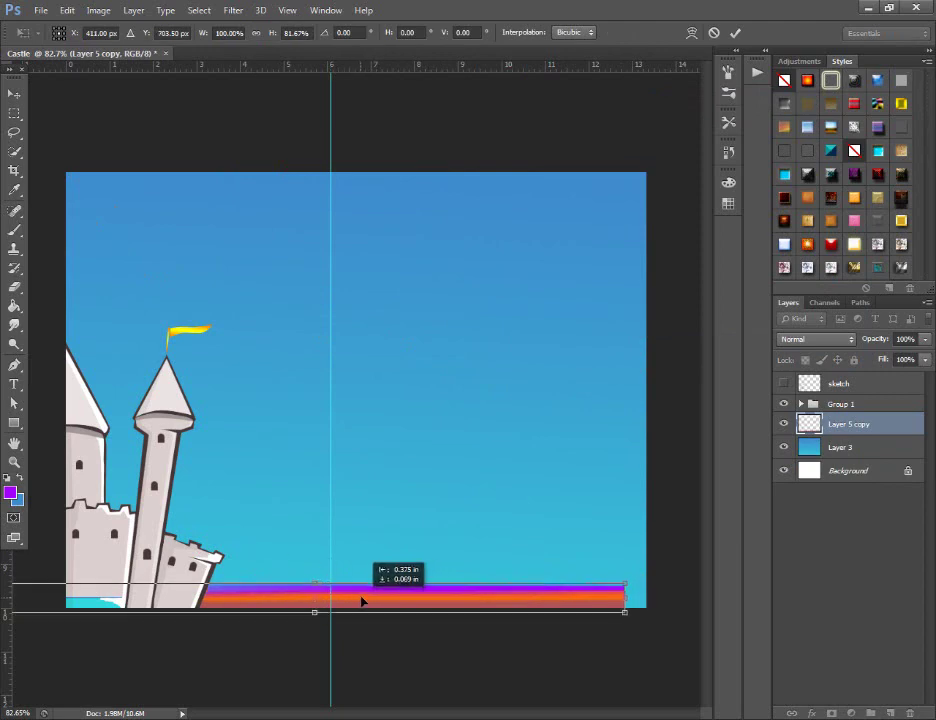
left_click(14, 403)
key("Return")
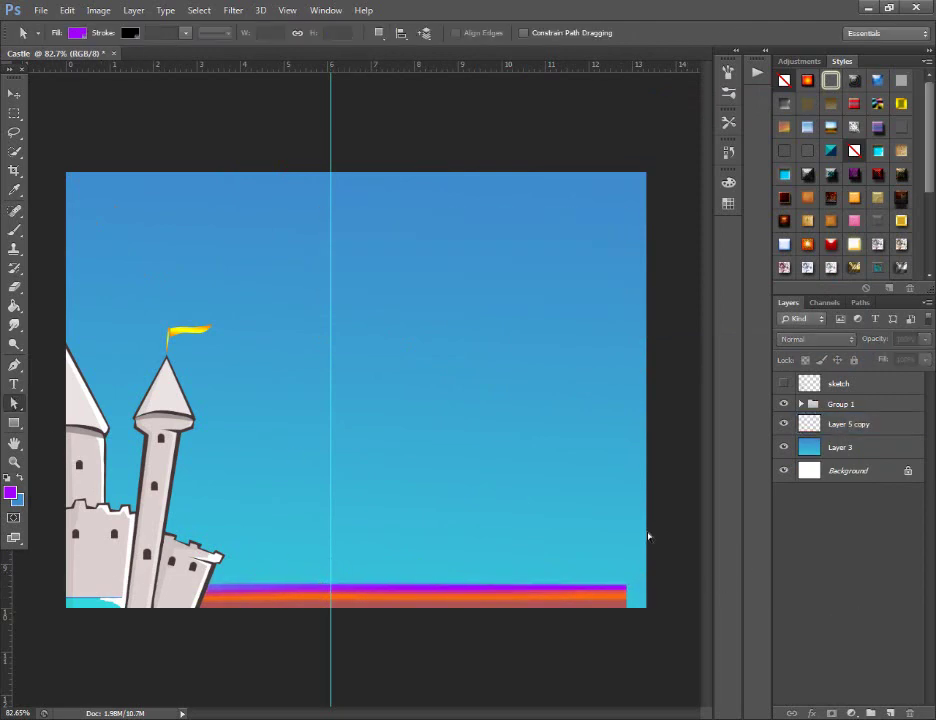
scroll(228, 303, "down", 1)
left_click(15, 93)
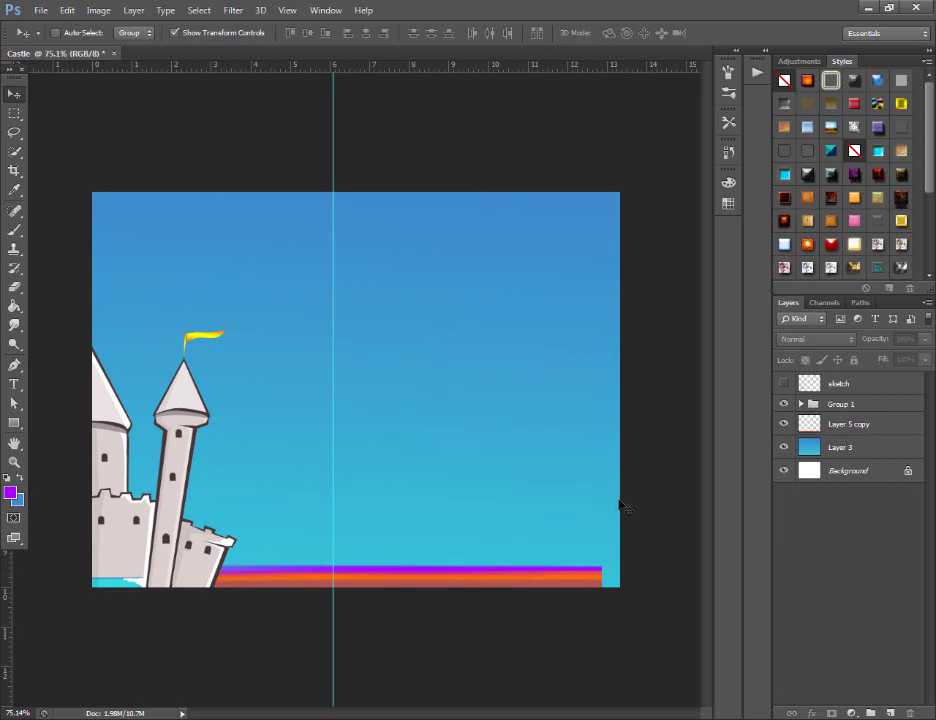
Move the blurred band to the right edge and type the title text mid-sky
left_click(848, 424)
left_click_drag(543, 584, 661, 586)
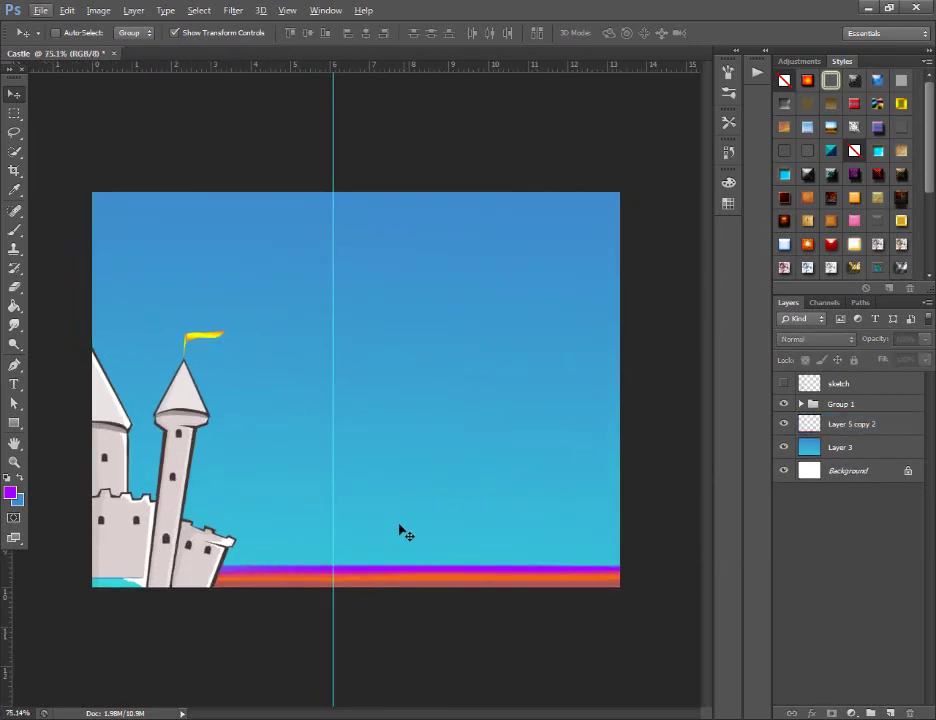
left_click(13, 384)
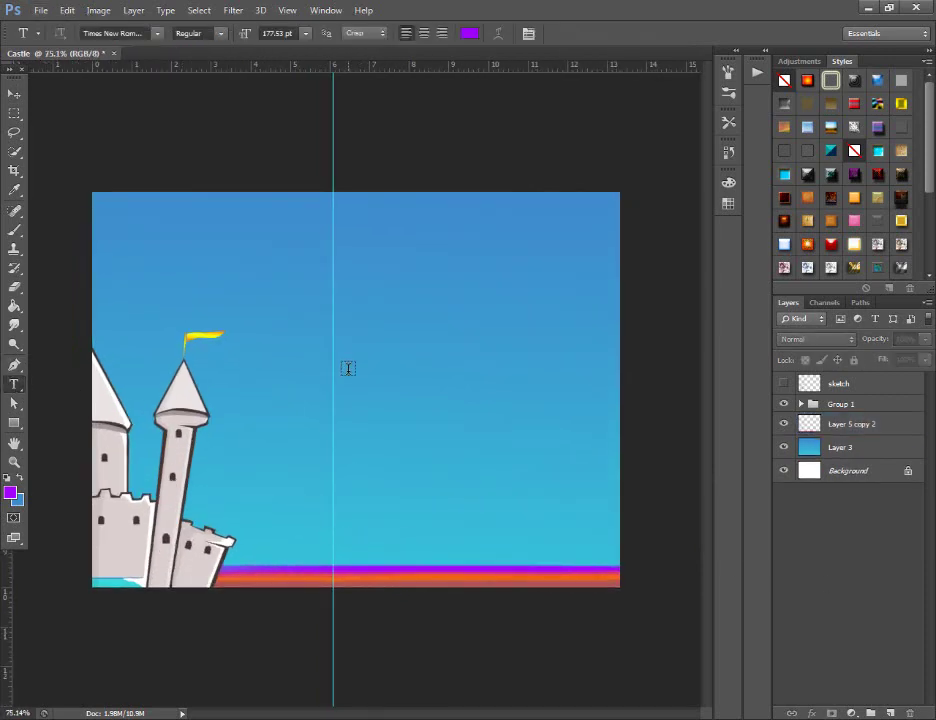
left_click(348, 368)
type("C")
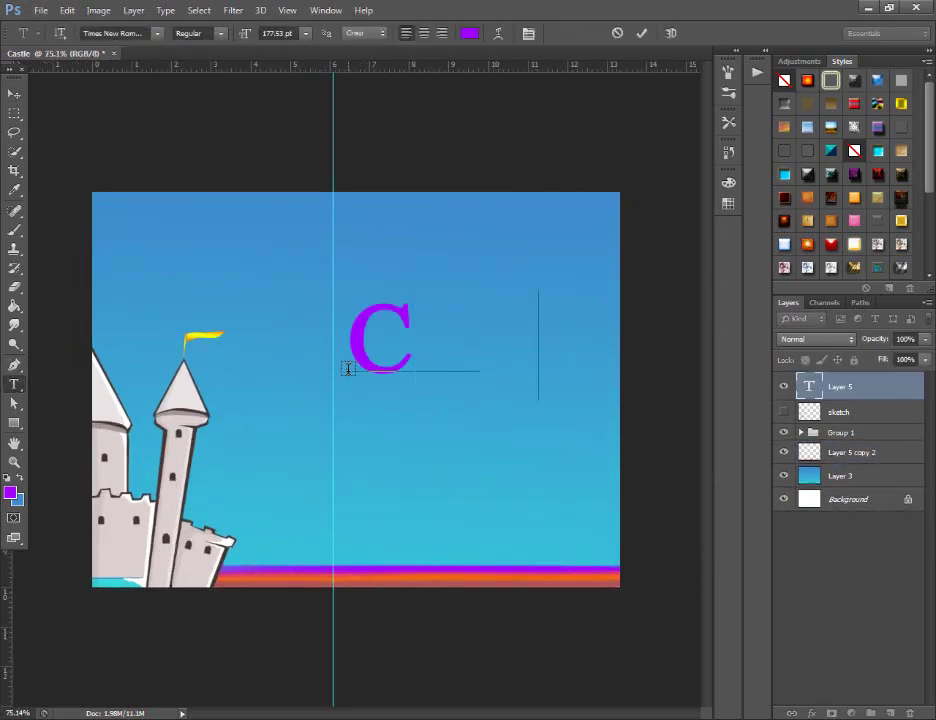
type("ASTL")
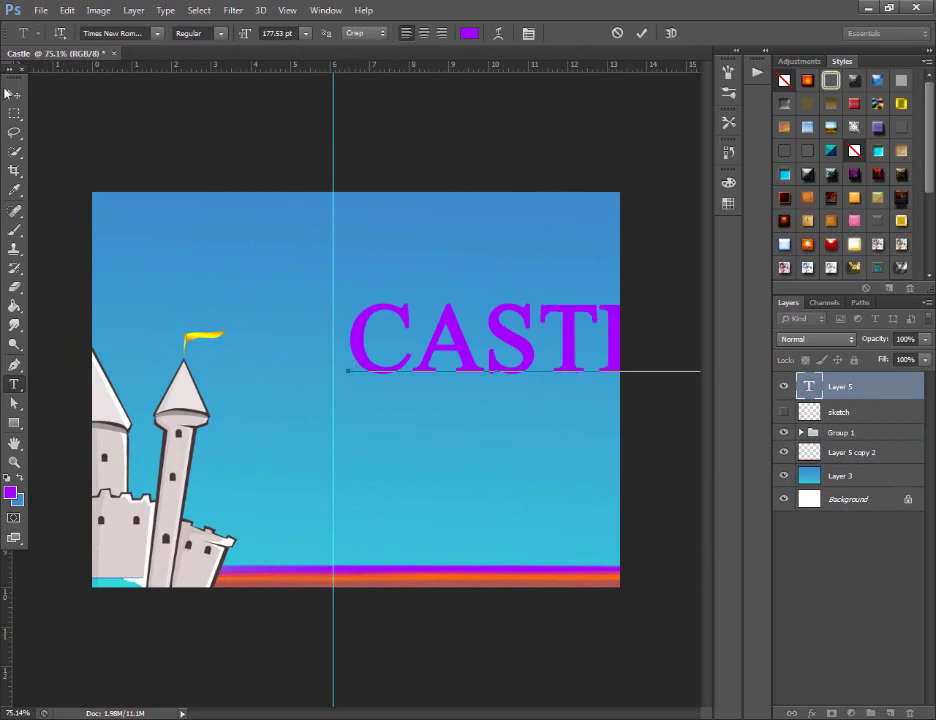
Move the lettering to the canvas bottom, with its layer below the ground band
left_click(14, 93)
left_click_drag(533, 349, 513, 537)
left_click_drag(877, 392, 870, 463)
left_click_drag(541, 530, 536, 535)
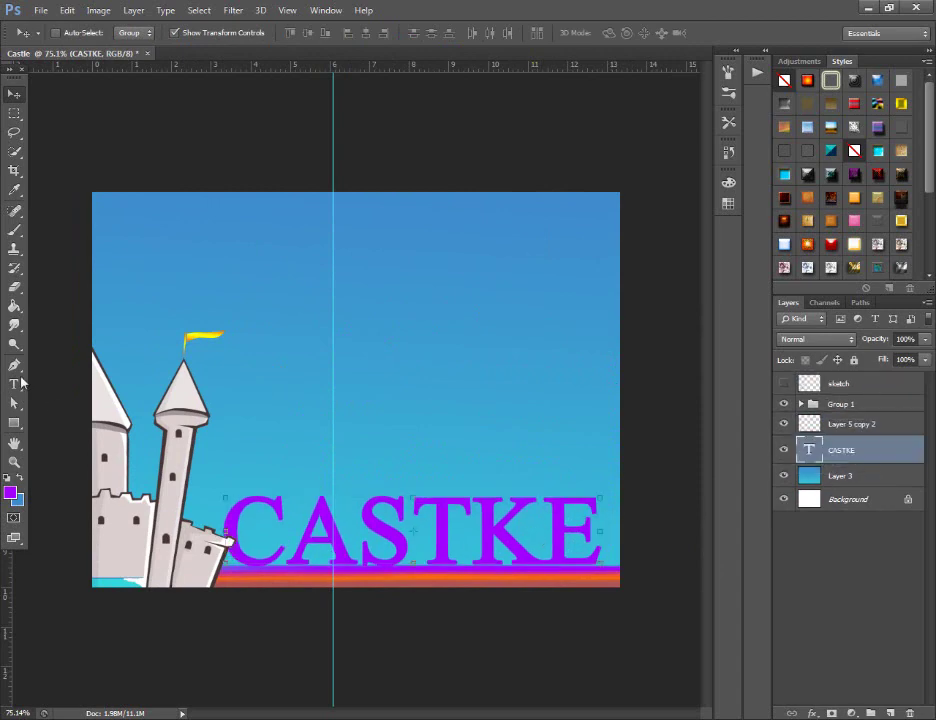
Fix the misspelled letter so the title reads CASTLE, then deselect its layer
left_click(14, 384)
double_click(516, 522)
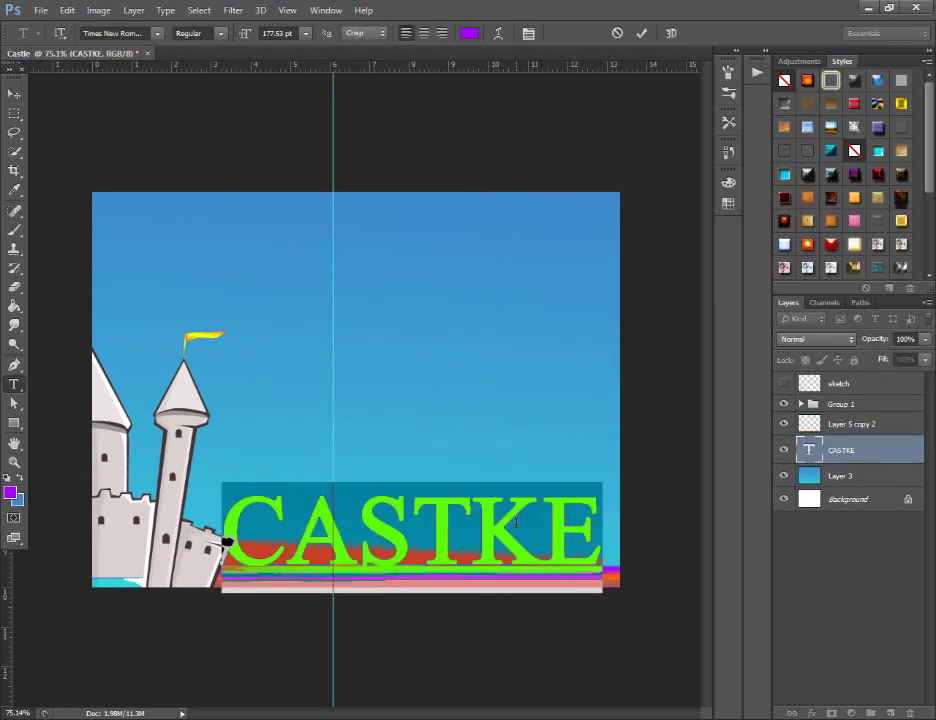
key("Left")
key("Left")
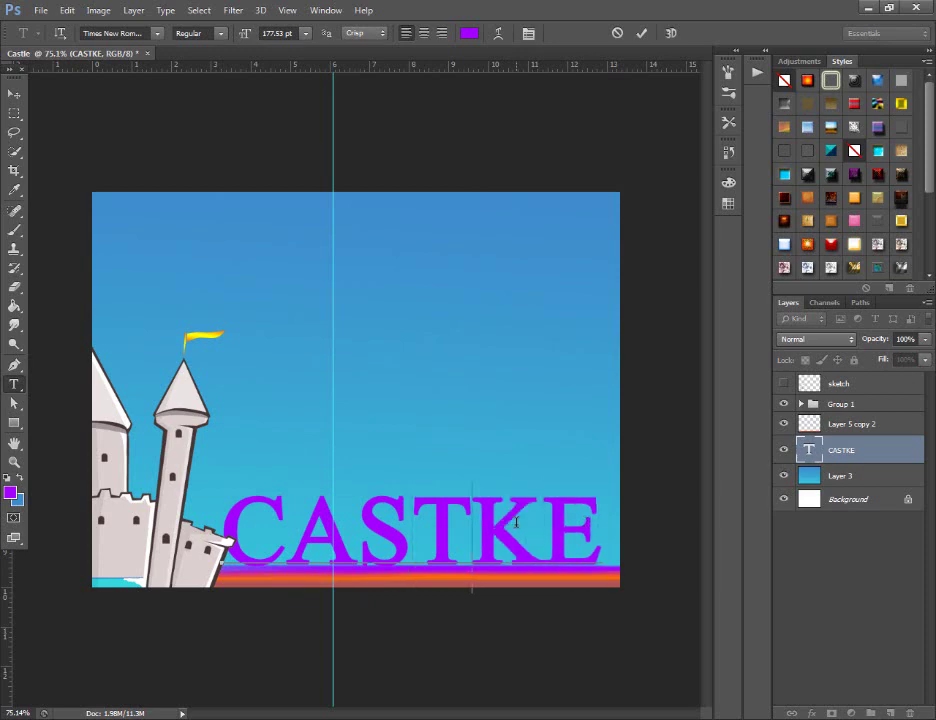
key("Delete")
type("L")
left_click(14, 93)
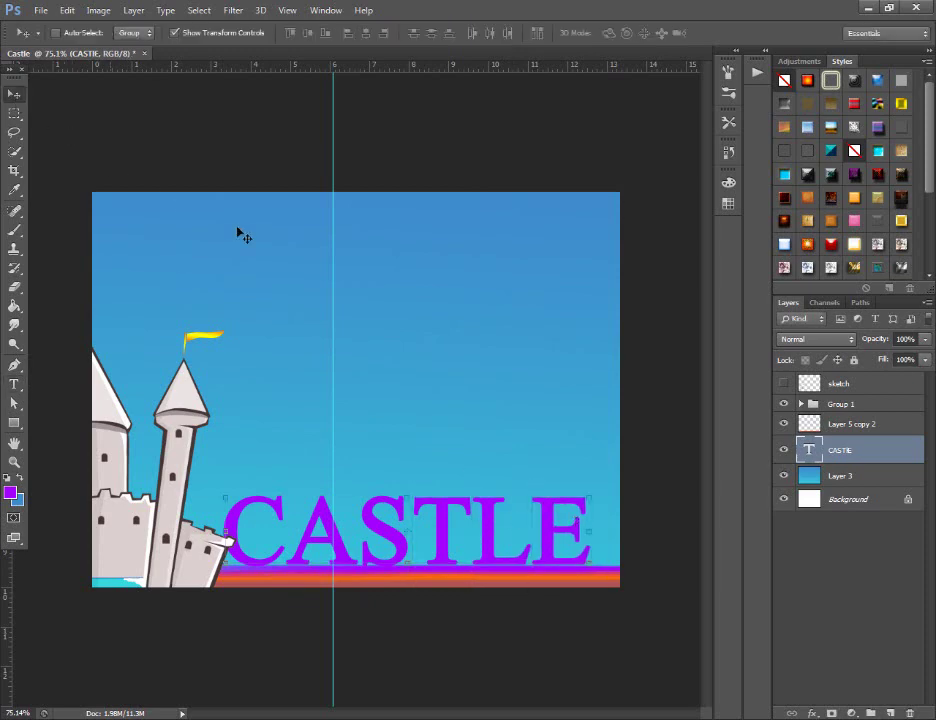
scroll(352, 306, "down", 1, "alt")
left_click(893, 615)
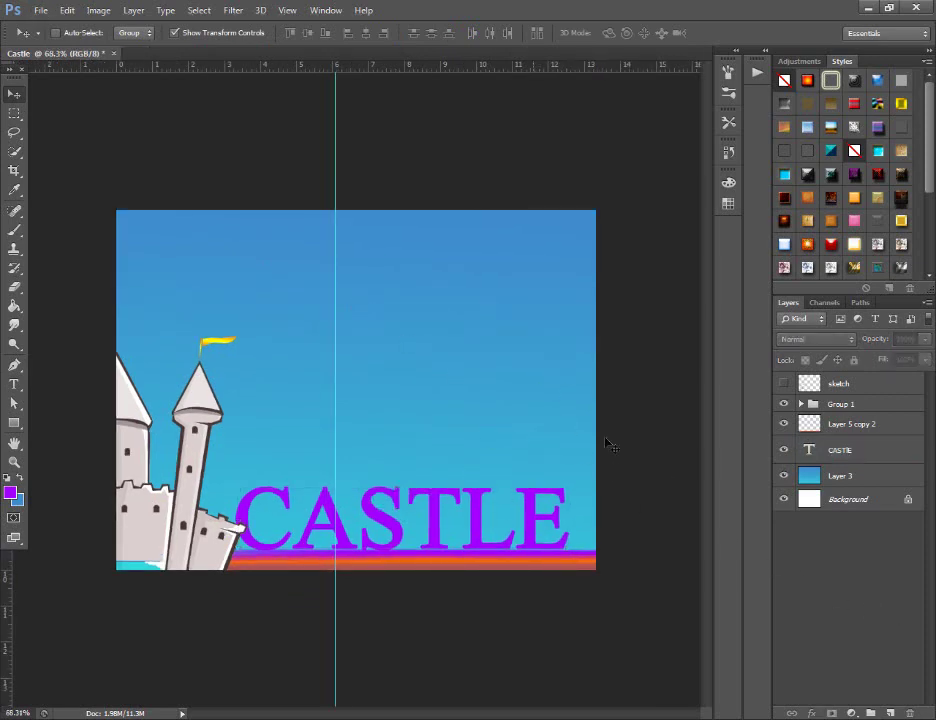